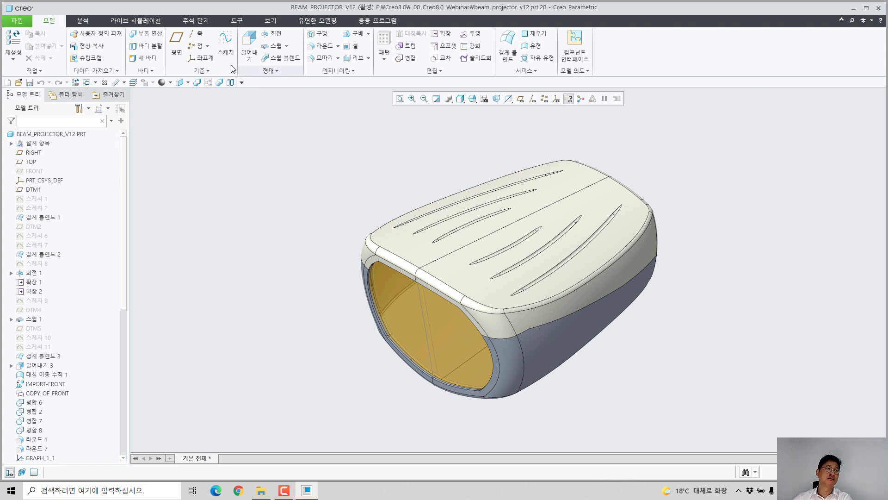
Step: Try docking the layer tree beside and below the graphics area, return it beneath the model tree and hide it
left_click(133, 82)
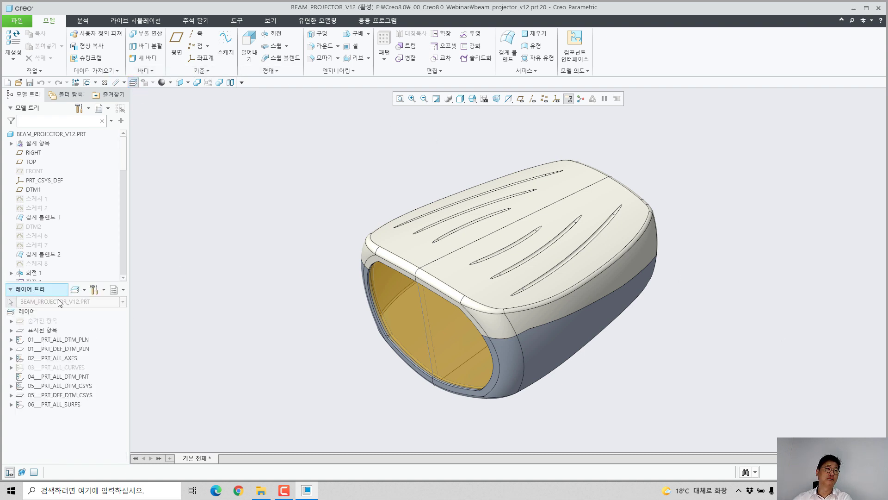
left_click_drag(44, 289, 884, 296)
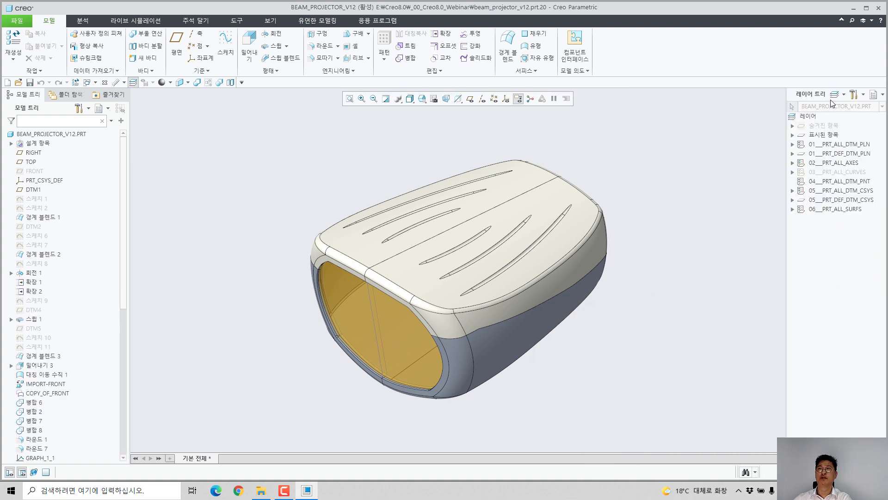
left_click_drag(816, 92, 473, 100)
left_click_drag(179, 358, 160, 388)
left_click_drag(226, 453, 191, 458)
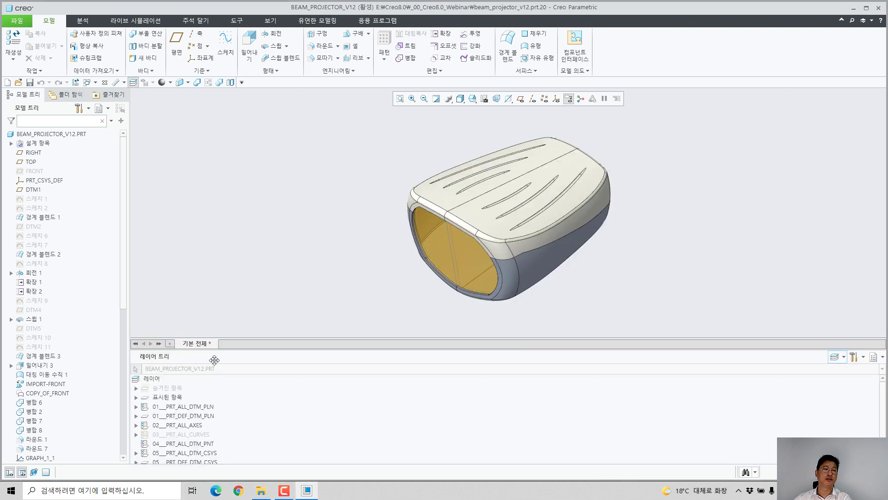
left_click_drag(214, 359, 34, 393)
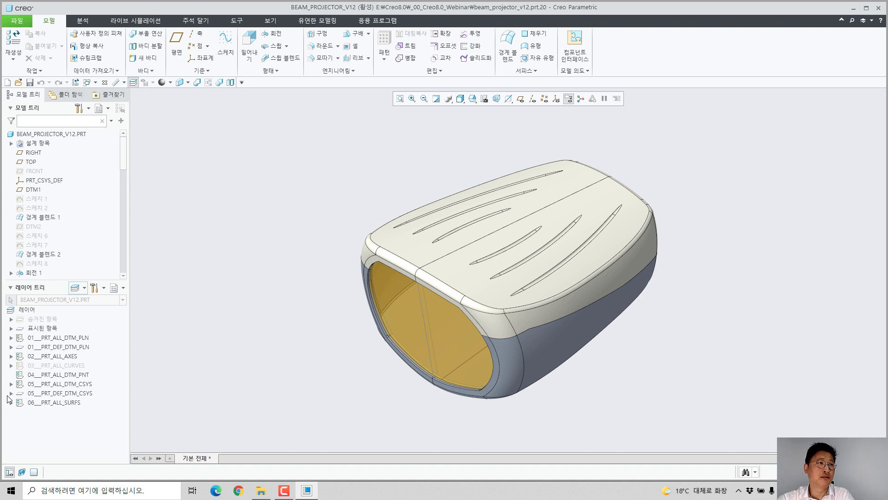
left_click(133, 83)
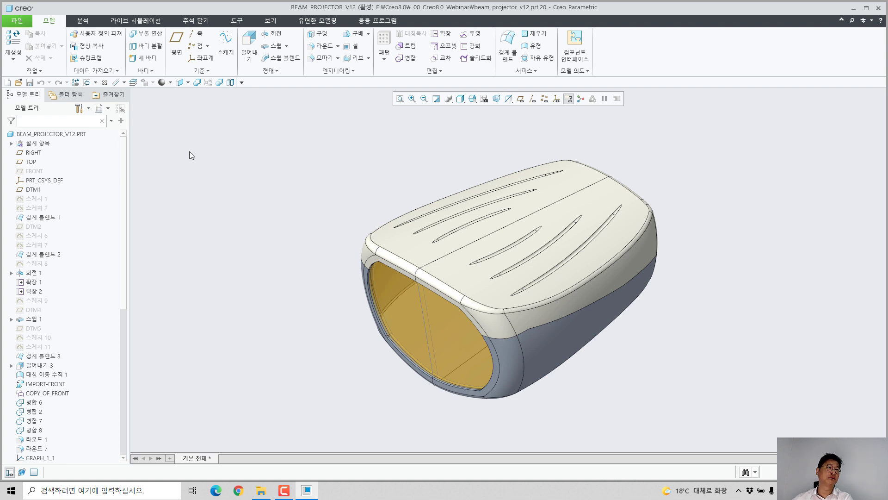
Step: Expand the design items down to the contents of the _버튼조작부 and _외형 groups under 마스터_모델
left_click(11, 144)
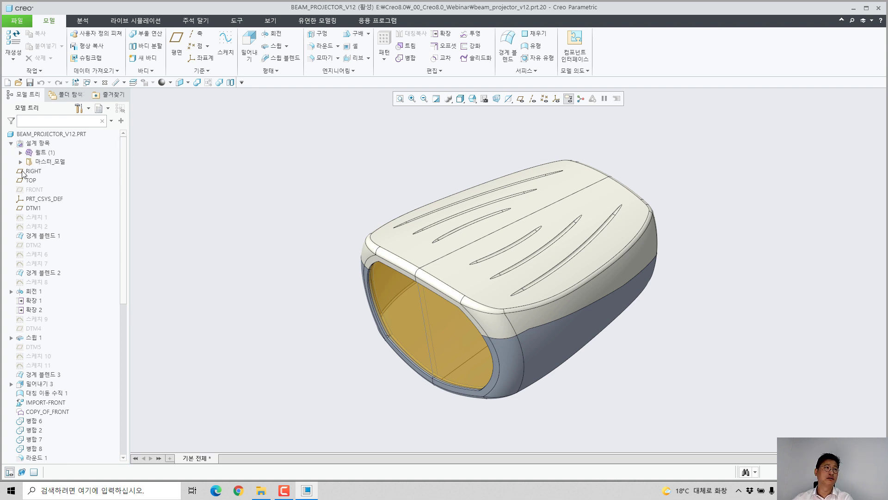
left_click(20, 162)
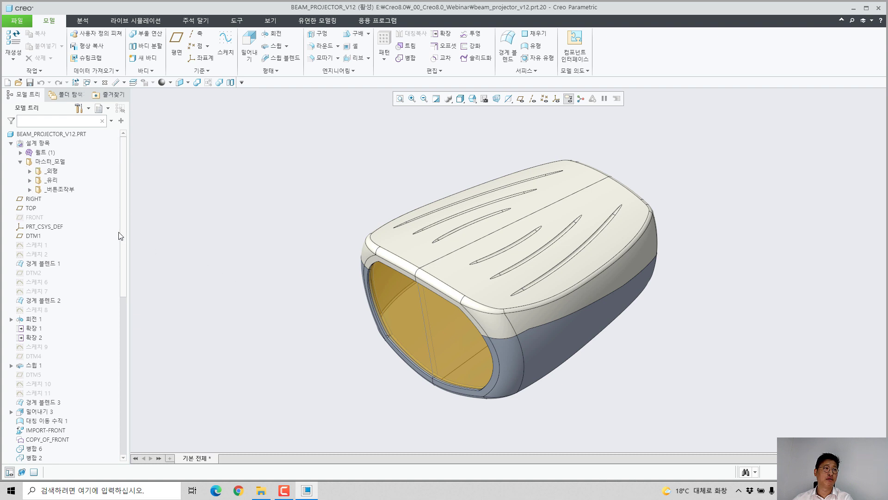
left_click(30, 190)
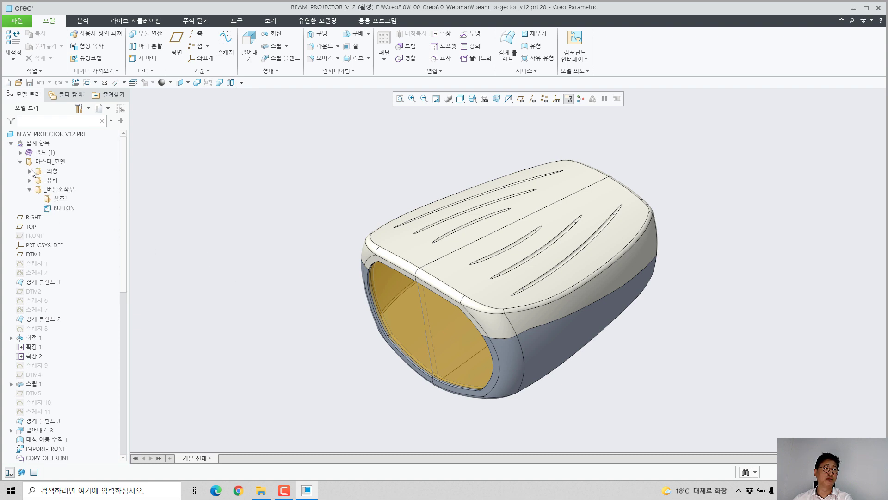
left_click(30, 171)
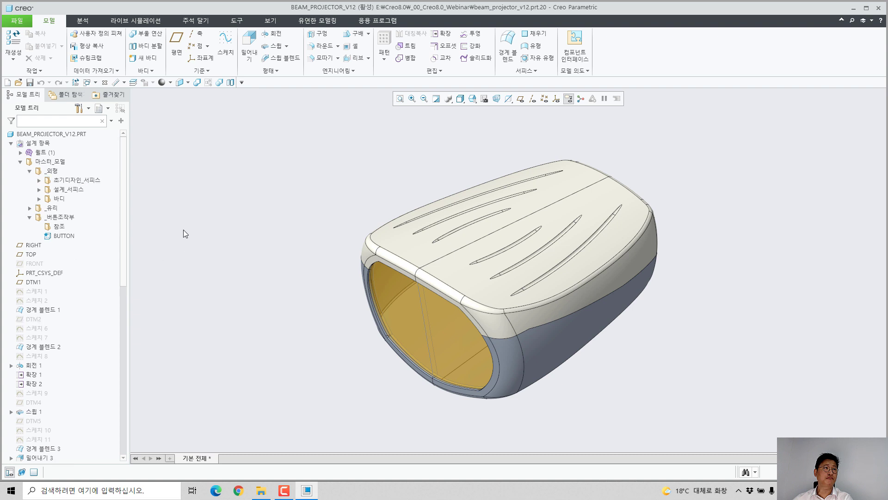
Step: Display the design tree (설계 트리) separately from the model tree
right_click(77, 134)
key("Escape")
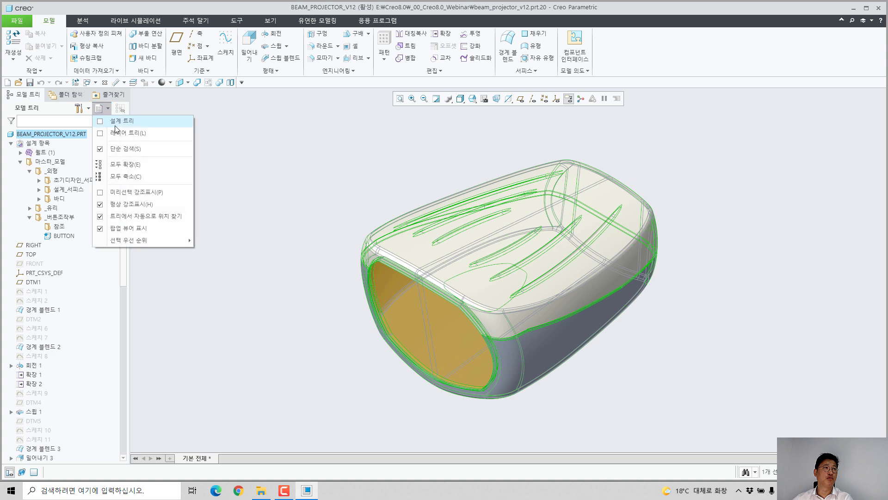
left_click(121, 120)
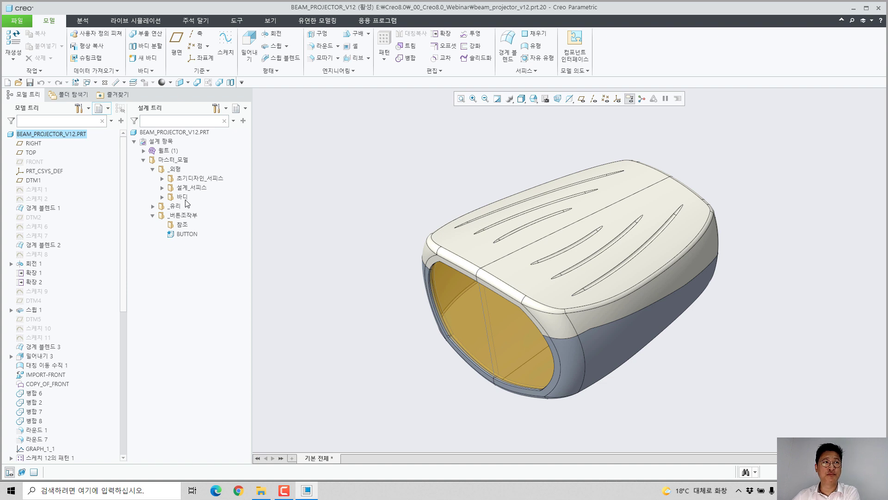
Step: Expand the 바디 group in the design tree down to the contents of 분할 and 하우징_분할
left_click(162, 196)
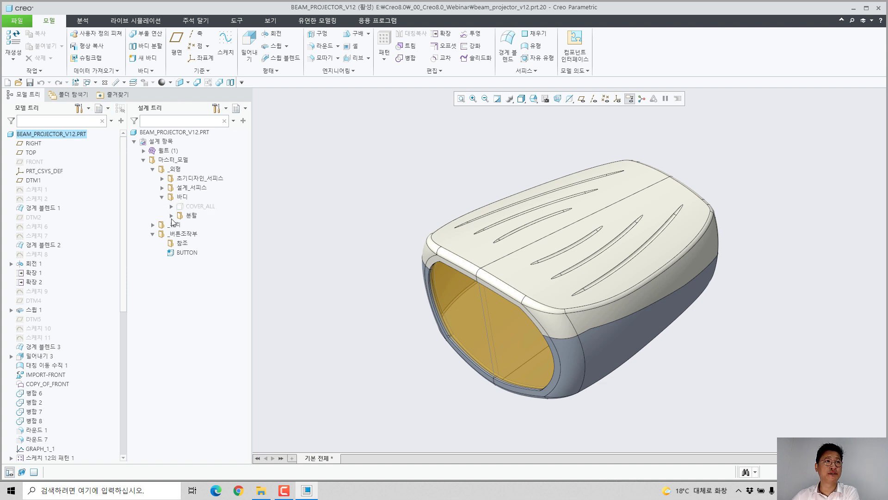
left_click(171, 215)
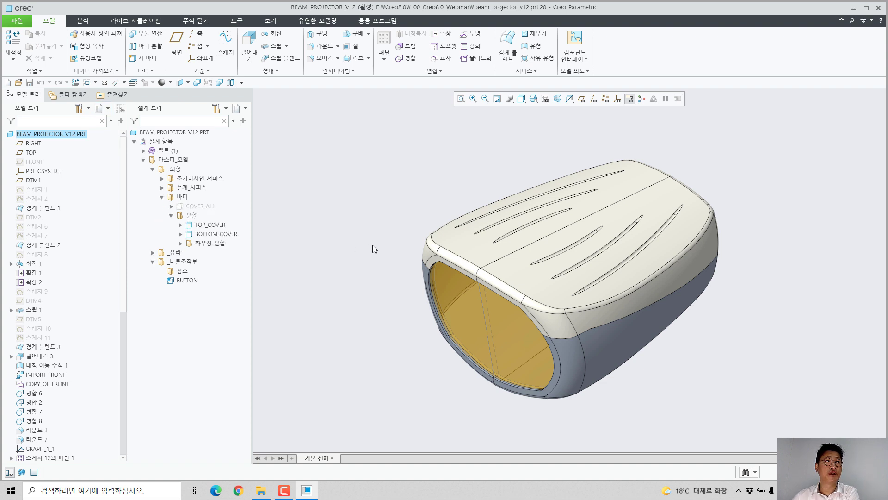
left_click(180, 244)
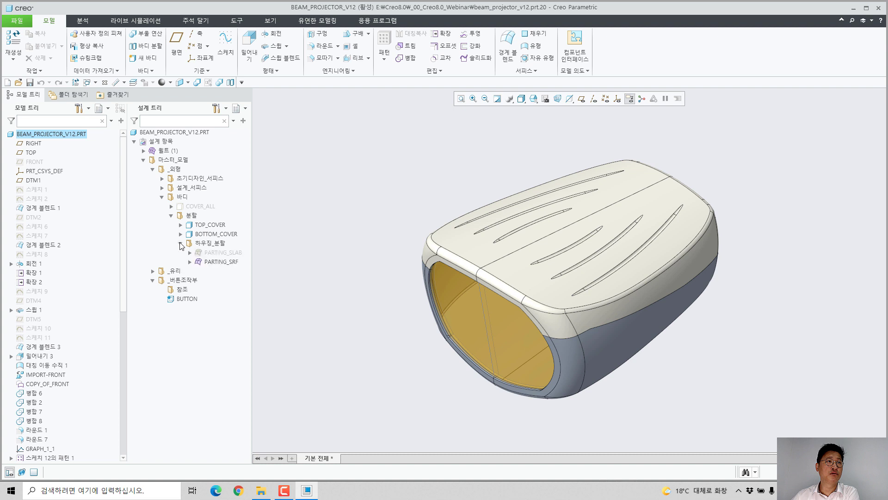
Step: Create a new custom group in the design tree and name it 수정_파팅서피스
right_click(192, 134)
left_click(238, 208)
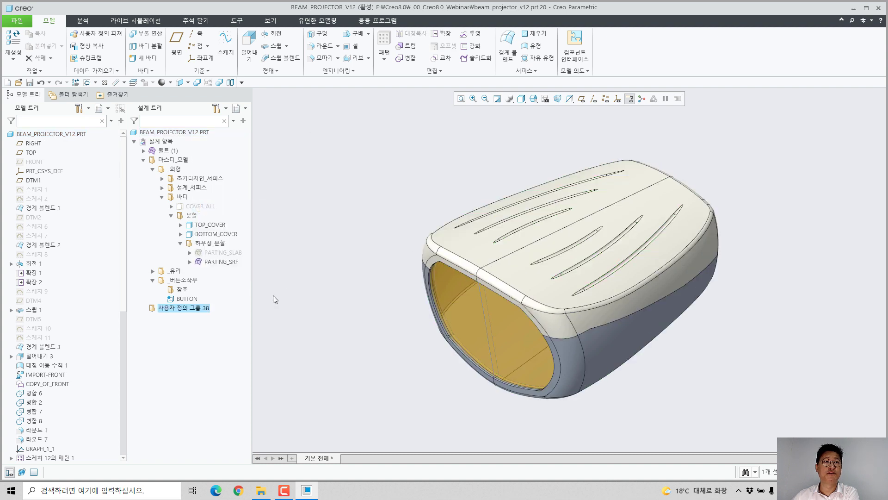
type("수정")
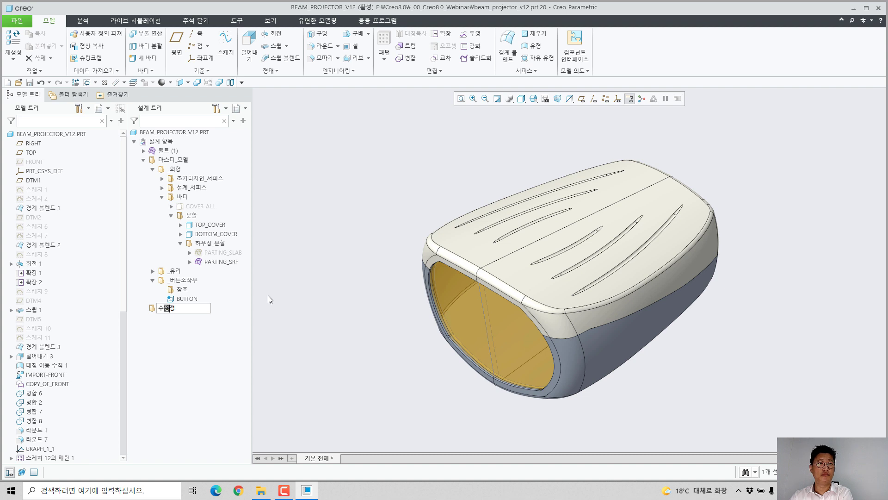
type("_팔티서피스")
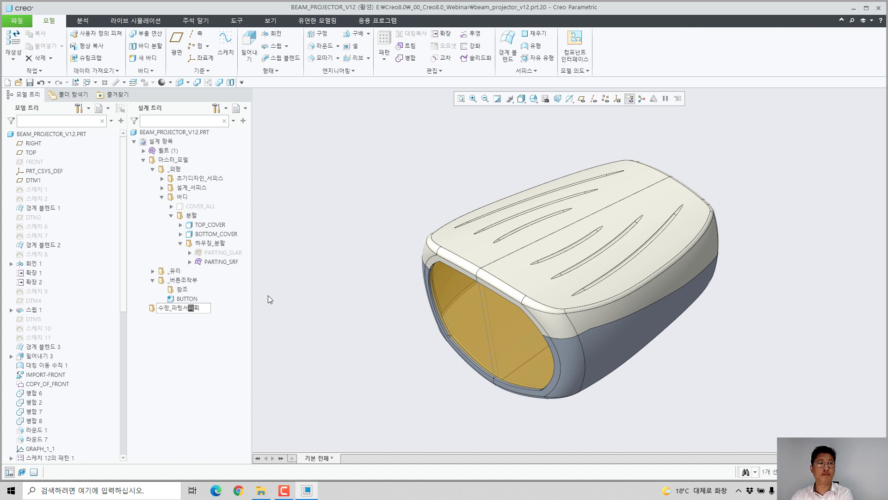
key("Return")
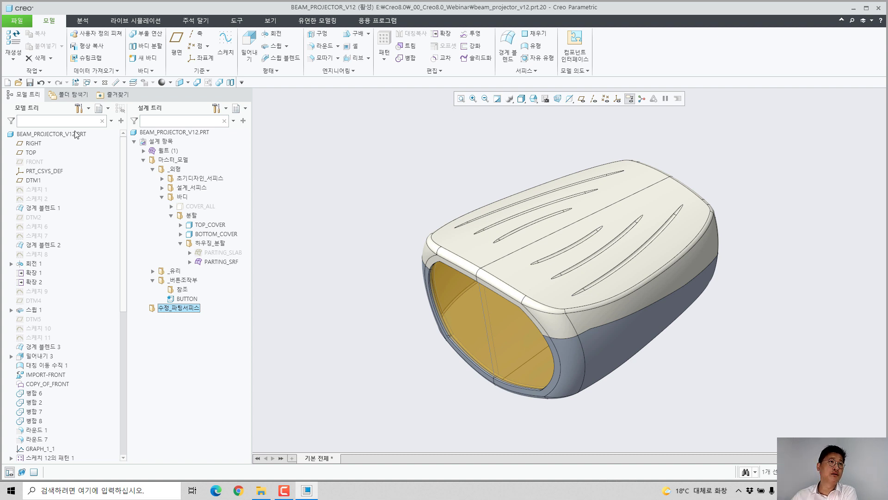
Step: Move the NEW_PARTING_SURFACE quilt into the 수정_파팅서피스 group and nest that group inside 하우징_분할
left_click(144, 151)
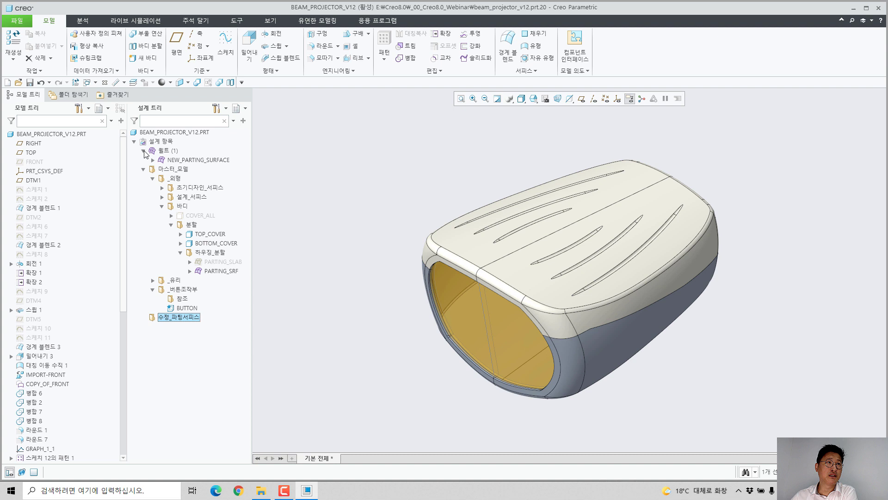
left_click(296, 191)
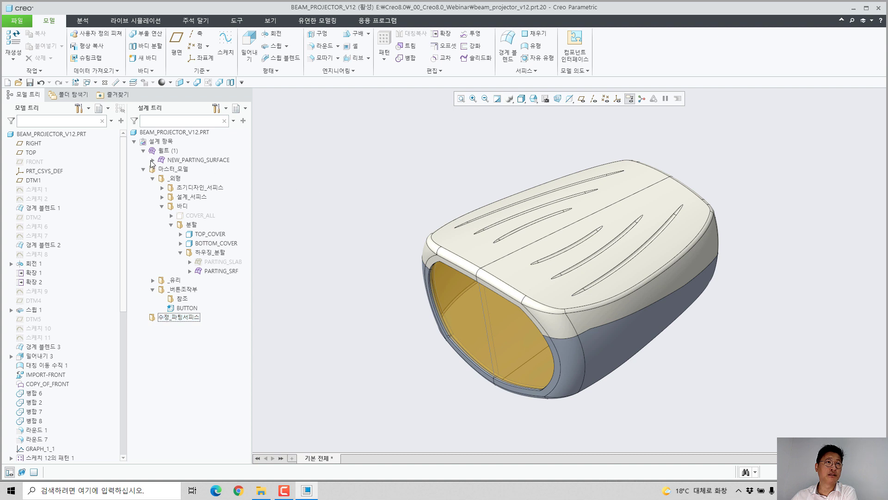
left_click_drag(173, 162, 190, 307)
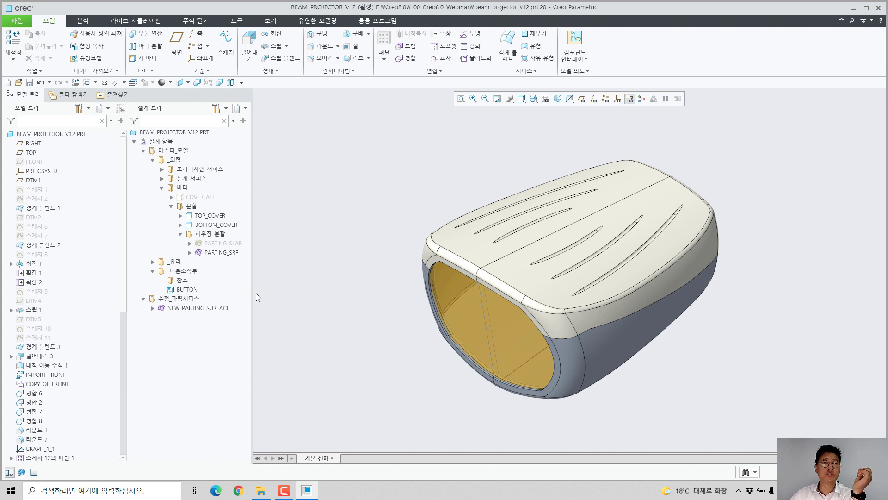
left_click_drag(184, 300, 194, 245)
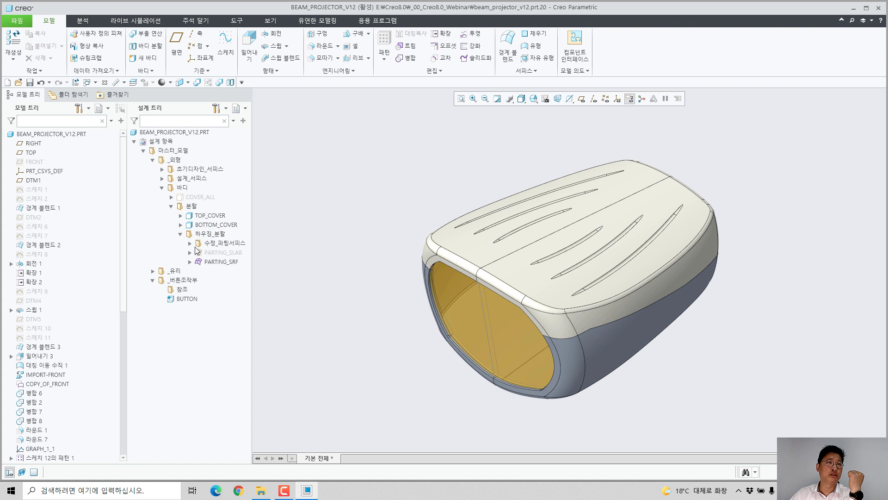
left_click(190, 243)
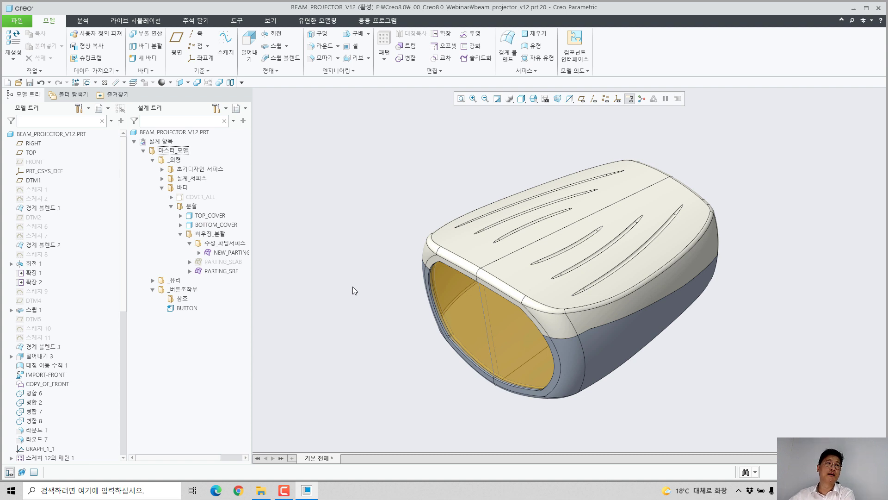
left_click(185, 310)
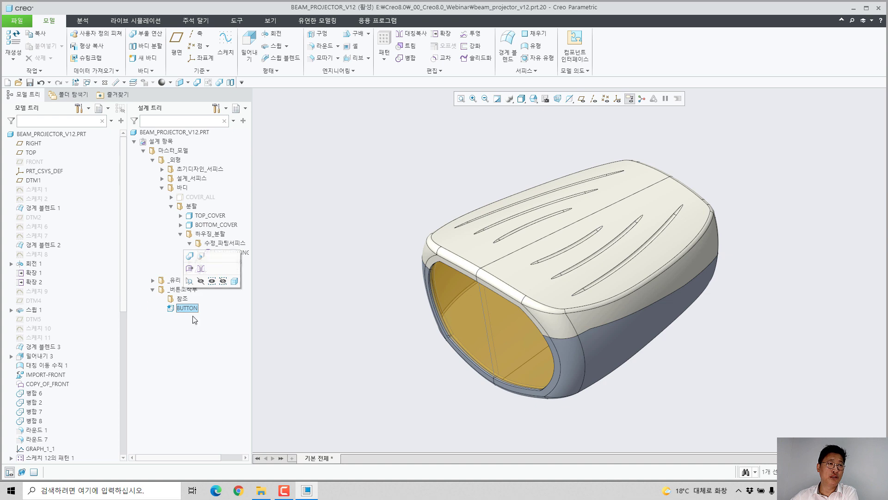
left_click(342, 302)
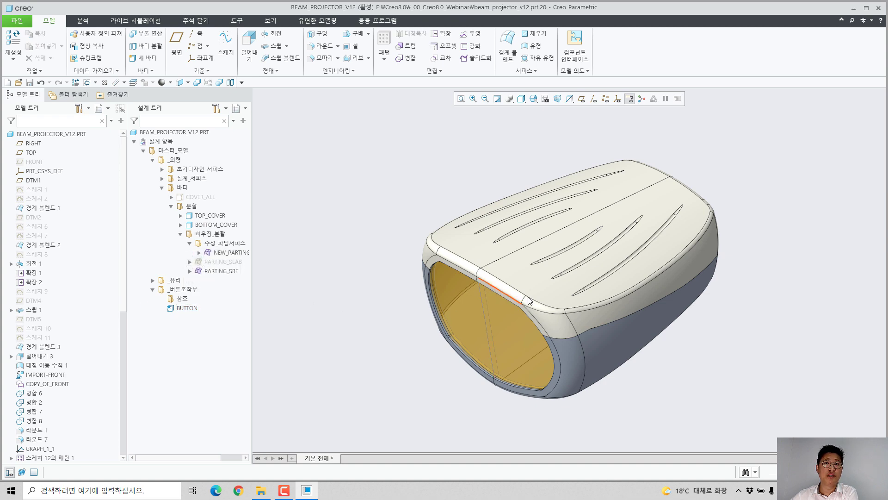
middle_click_drag(529, 301, 504, 310)
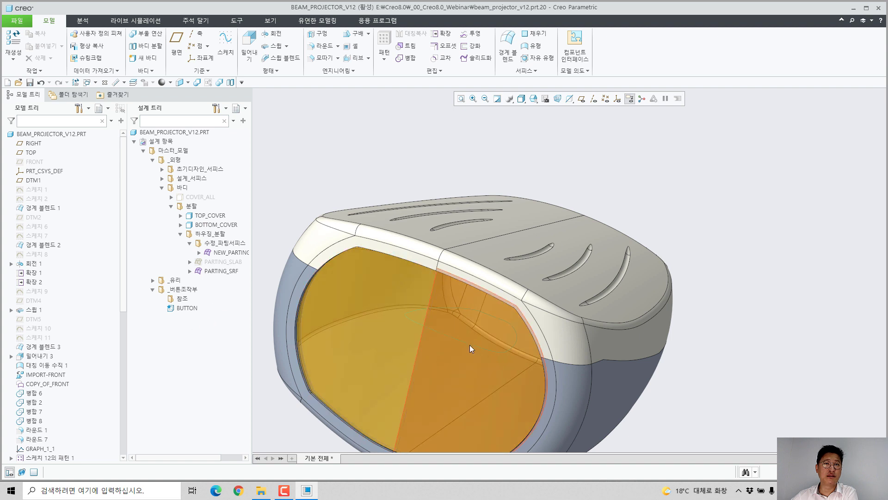
middle_click_drag(423, 352, 508, 296)
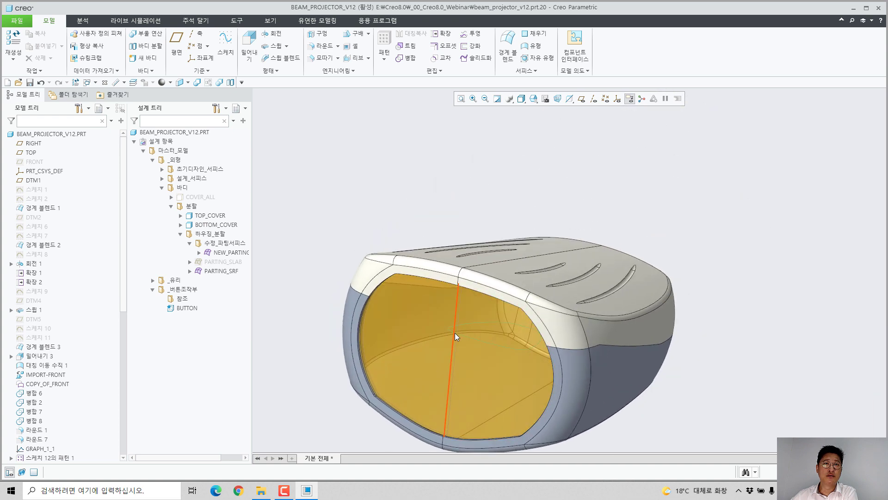
Step: Try copying the selected half of the cover's top surface with the untrim envelope option (포락선 트림 취소), and cancel the copy
left_click(456, 260)
middle_click_drag(455, 262, 447, 307)
scroll(385, 216, "up", 2)
scroll(424, 157, "down", 3)
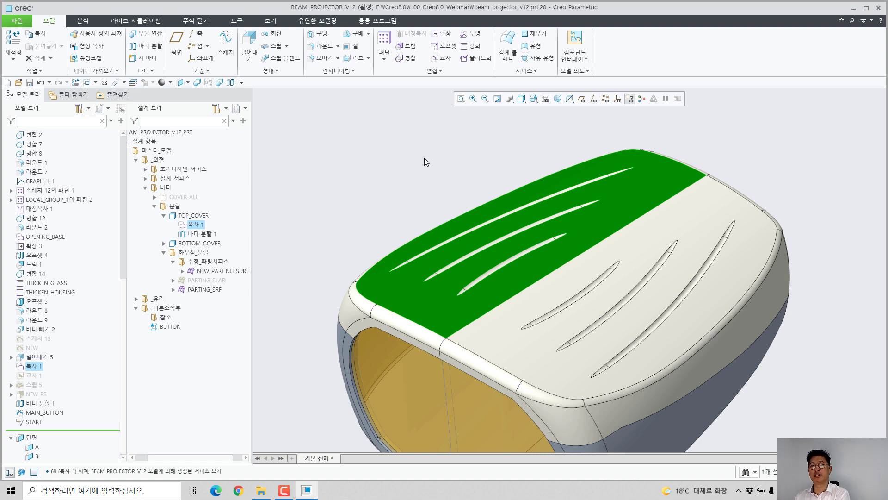
left_click(37, 34)
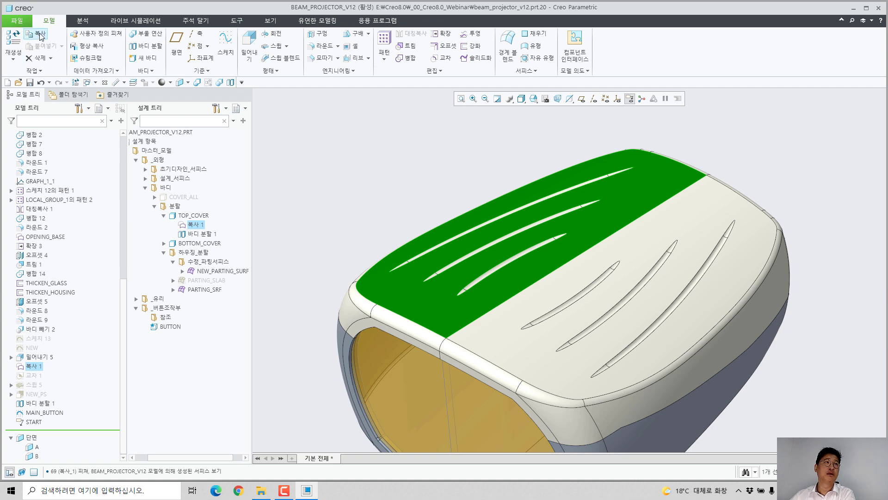
left_click(44, 46)
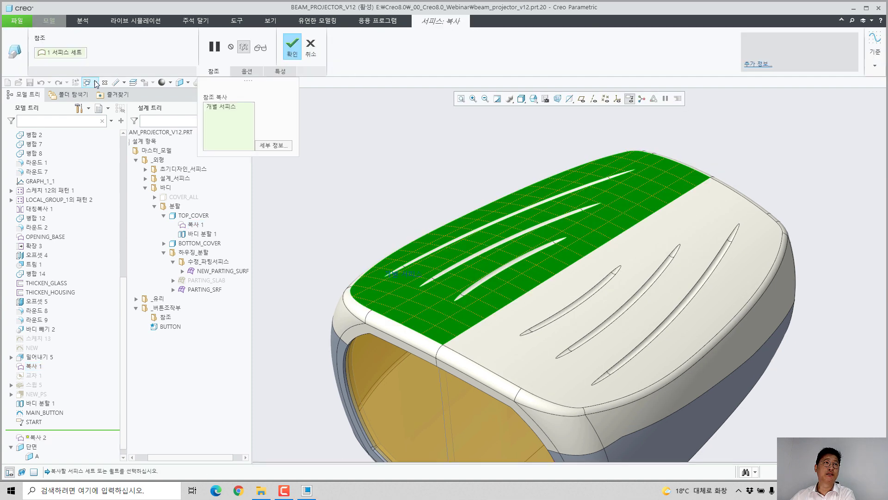
left_click(247, 71)
left_click(259, 124)
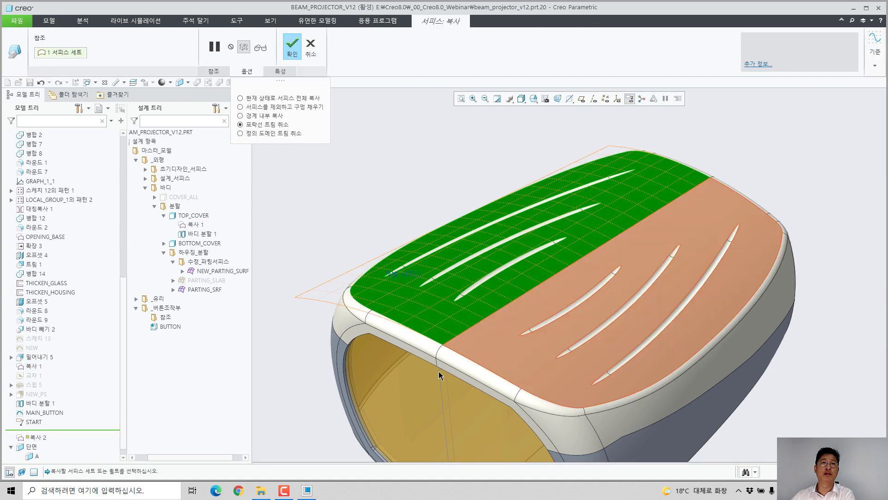
left_click(314, 47)
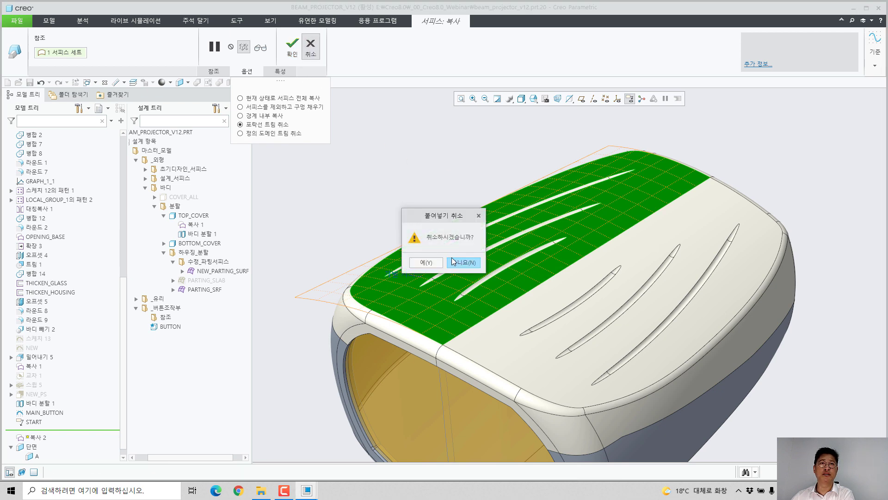
left_click(425, 262)
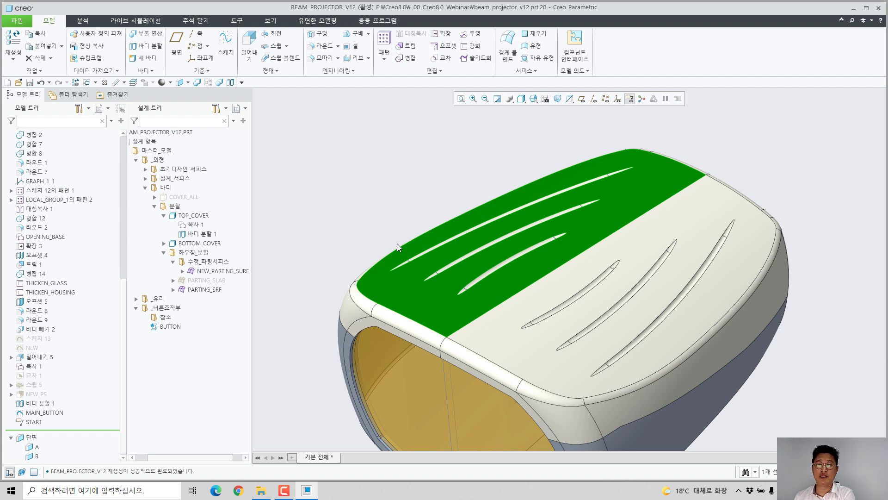
scroll(511, 271, "down", 4)
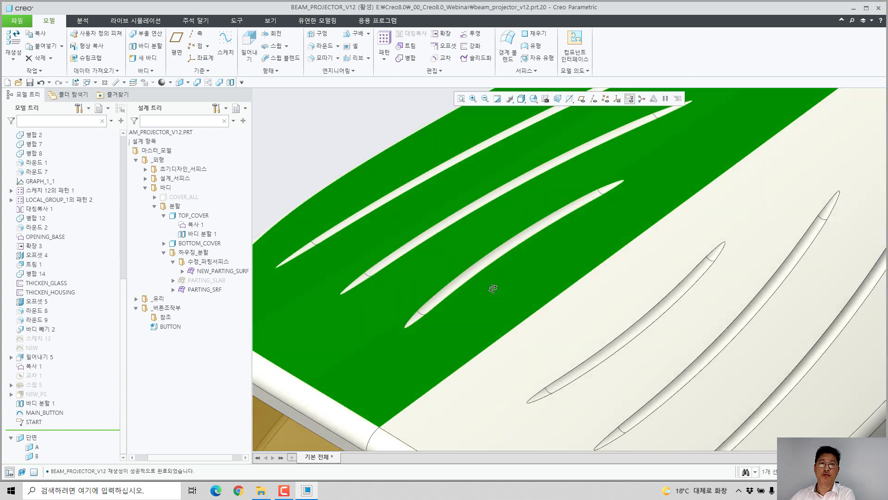
middle_click_drag(493, 288, 449, 285)
scroll(464, 293, "down", 3)
left_click(457, 263)
scroll(460, 302, "up", 5)
left_click(401, 168)
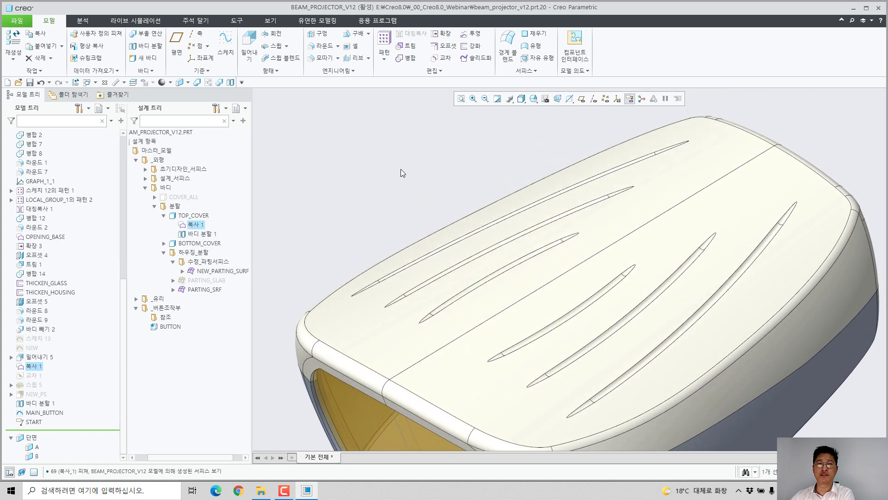
scroll(402, 176, "up", 2)
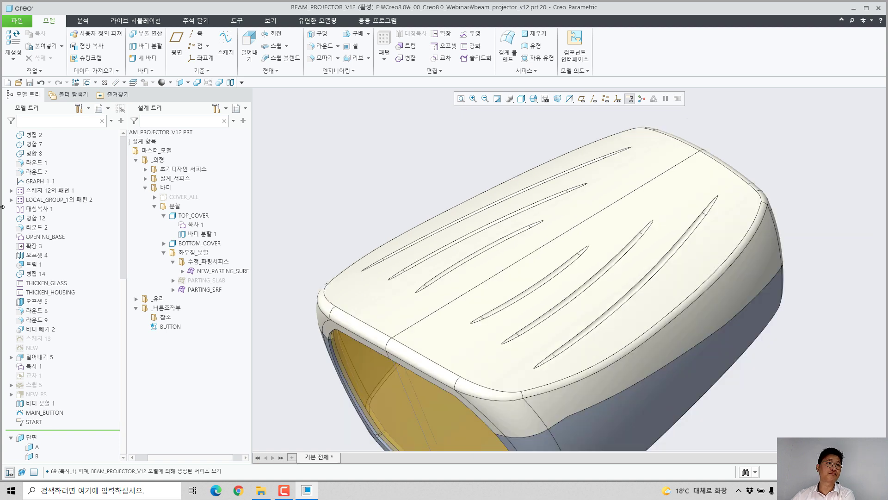
scroll(66, 301, "up", 10)
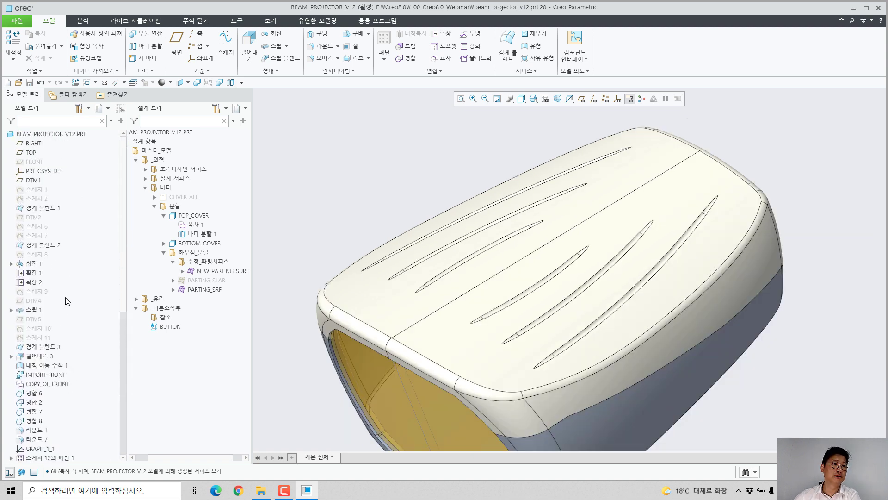
right_click(47, 209)
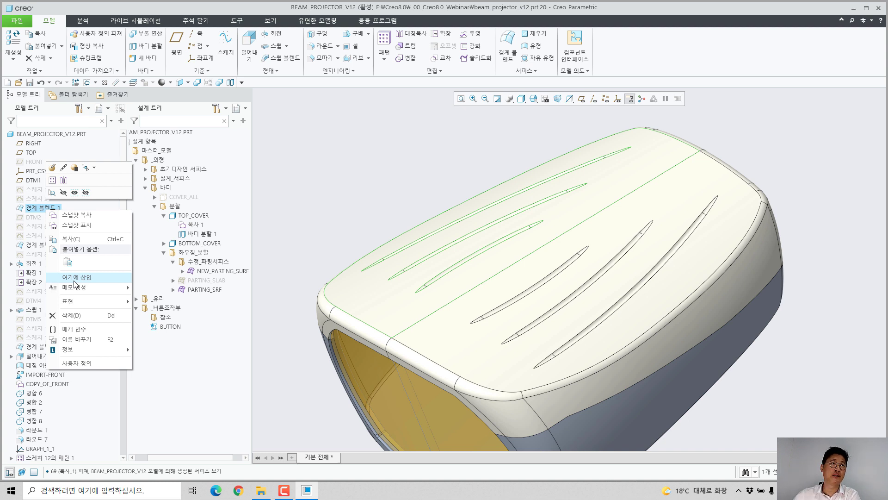
left_click(122, 275)
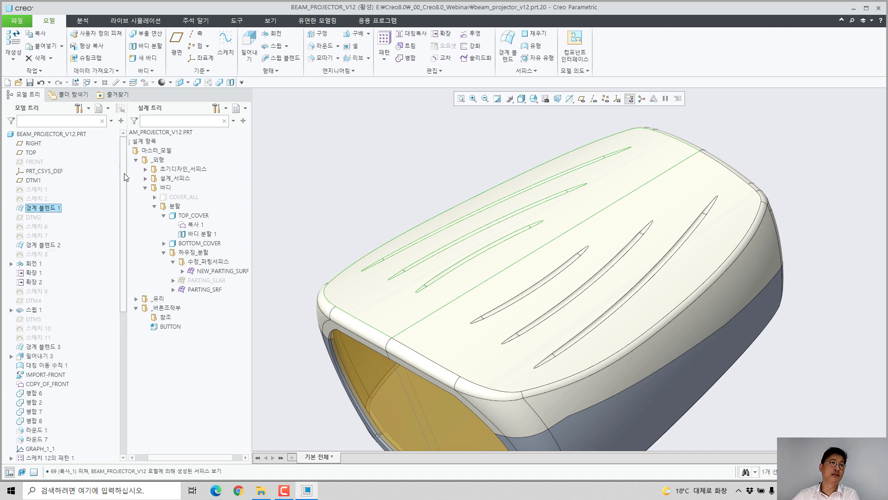
mouse_move(123, 185)
left_mouse_down()
mouse_move(124, 382)
mouse_move(133, 162)
mouse_move(134, 173)
left_mouse_up()
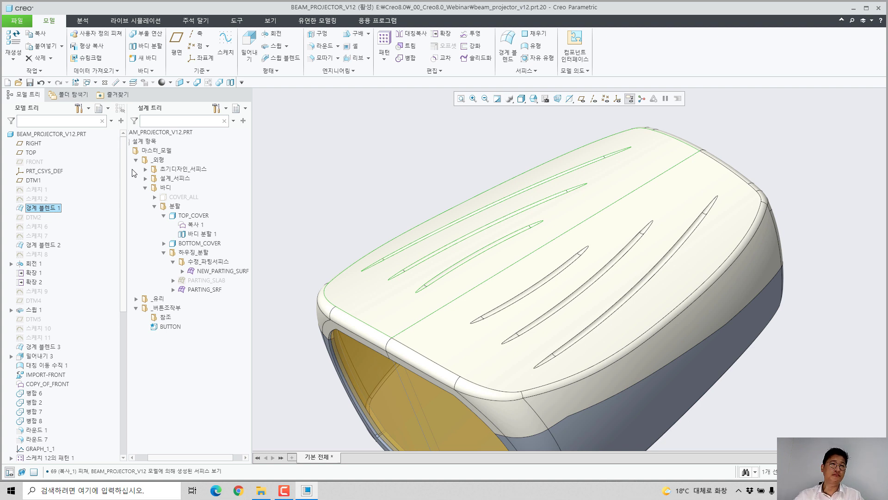
left_click(284, 143)
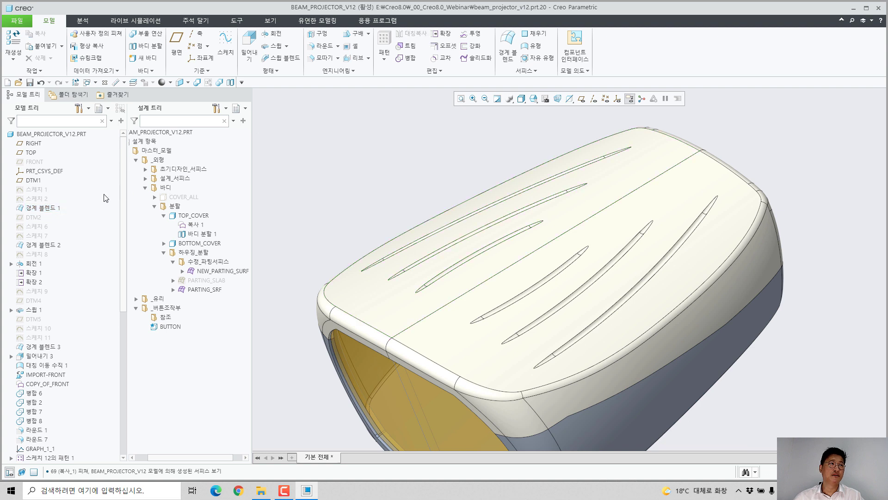
Step: Show the snapshot (스냅샷 표시) of 경계 블렌드 1 over the finished model and examine its original surface extent
right_click(43, 212)
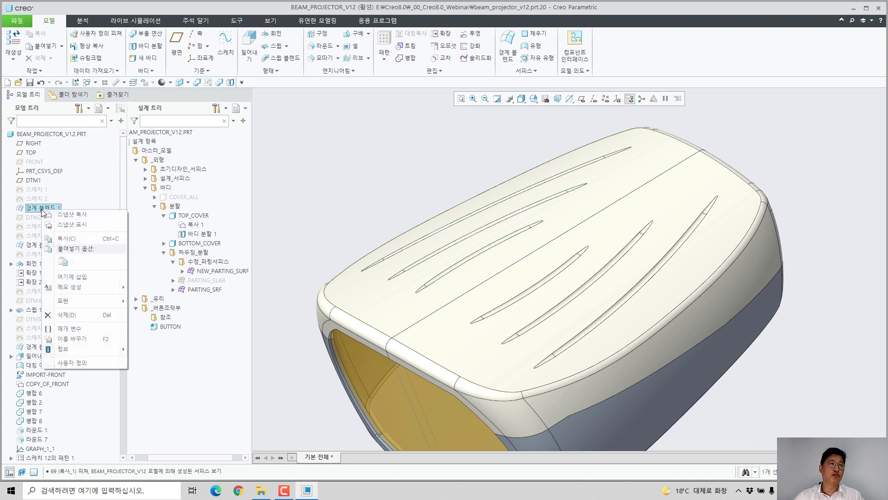
left_click(70, 225)
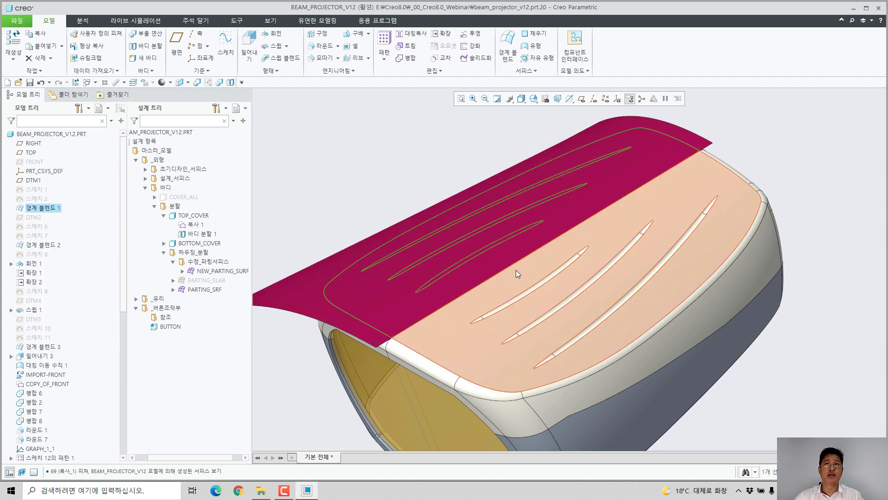
mouse_move(516, 271)
middle_mouse_down()
mouse_move(557, 245)
mouse_move(520, 276)
middle_mouse_up()
scroll(518, 276, "up", 3)
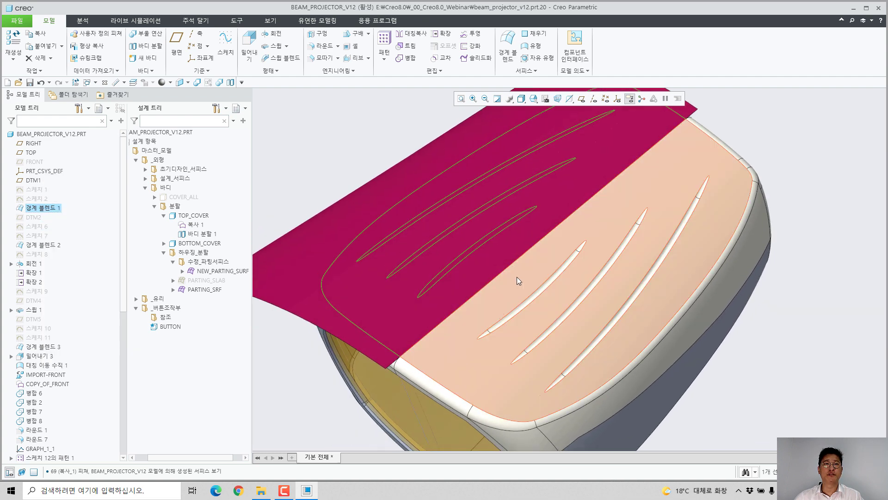
Step: Show the snapshots of 경계 블렌드 2, 회전 1, 스윕 1 and 경계 블렌드 3 together, and clear the snapshot display
right_click(55, 246)
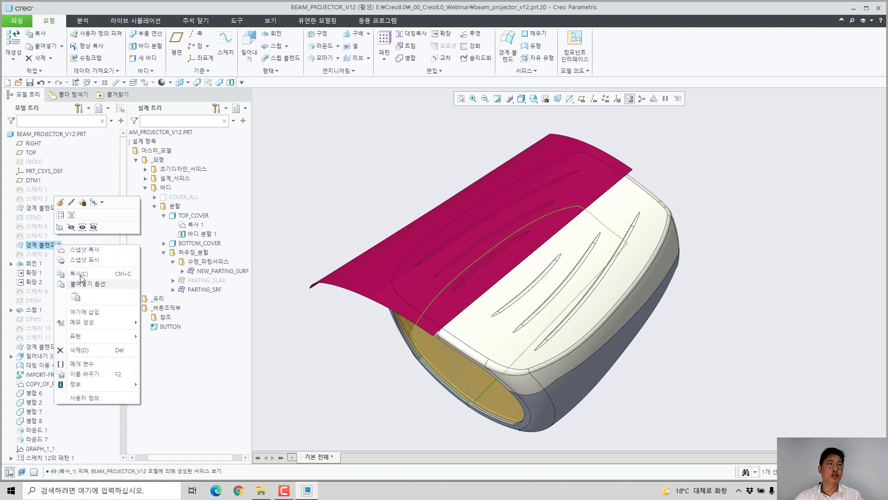
left_click(81, 260)
right_click(32, 264)
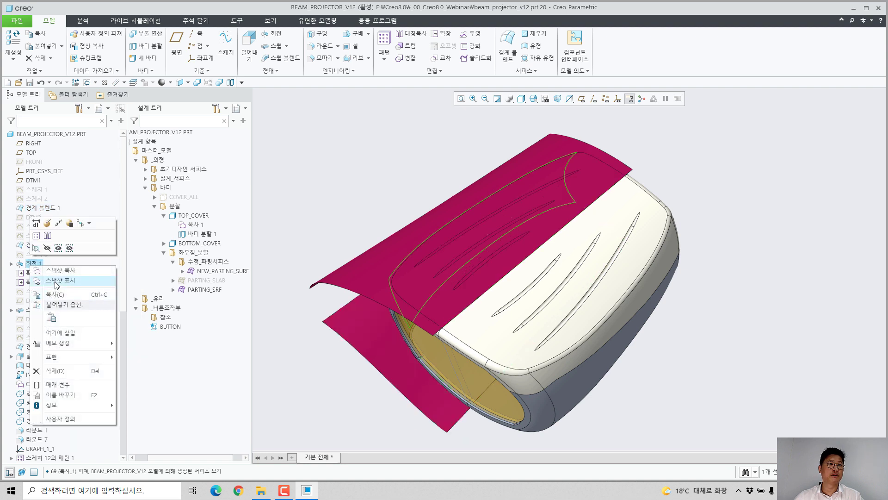
left_click(60, 280)
right_click(34, 309)
left_click(64, 324)
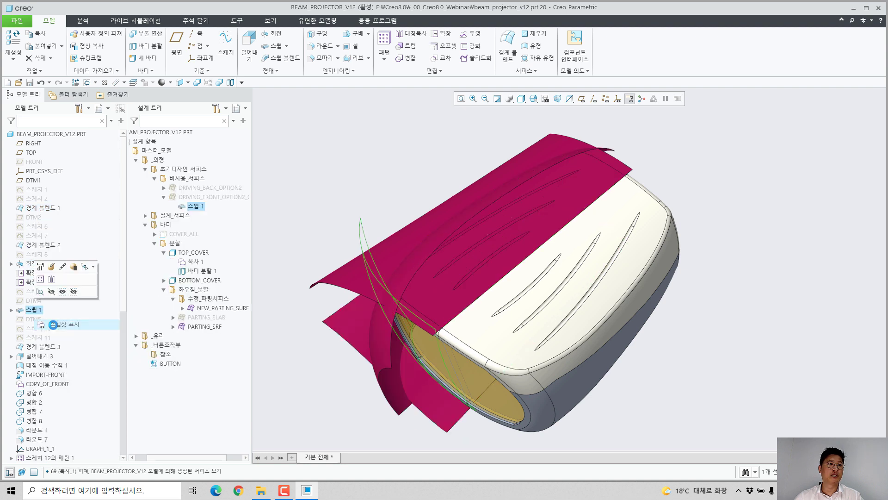
right_click(45, 347)
left_click(83, 206)
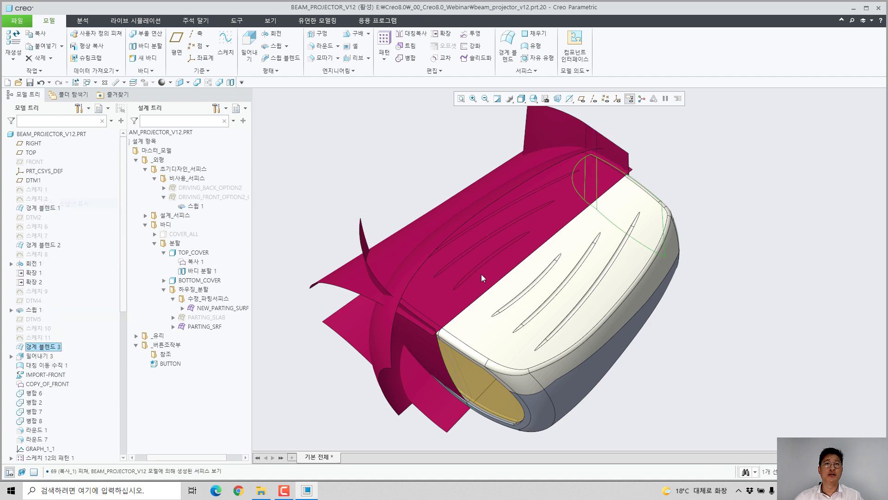
middle_click_drag(478, 224, 444, 222)
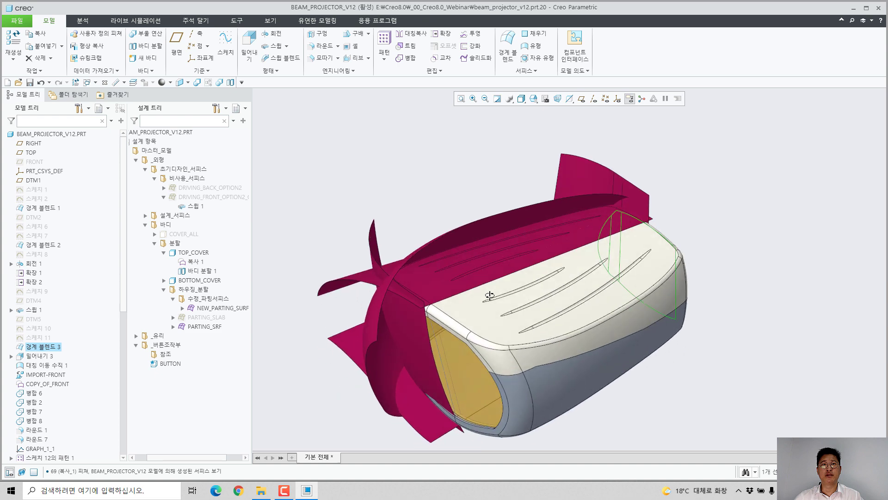
left_click(418, 194)
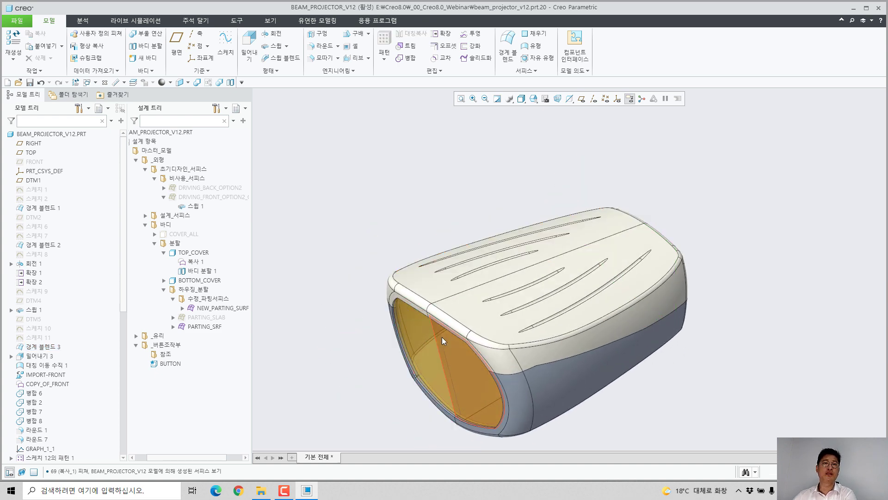
scroll(442, 336, "down", 2)
middle_click_drag(443, 337, 493, 336)
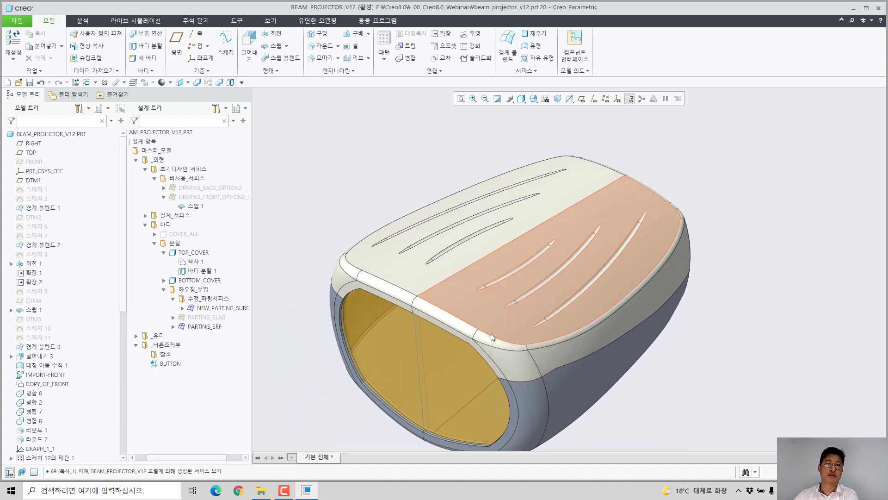
Step: Create a snapshot copy (스냅샷 복사) of 경계 블렌드 1 and mirror the copied surface onto the other half of the cover
right_click(43, 208)
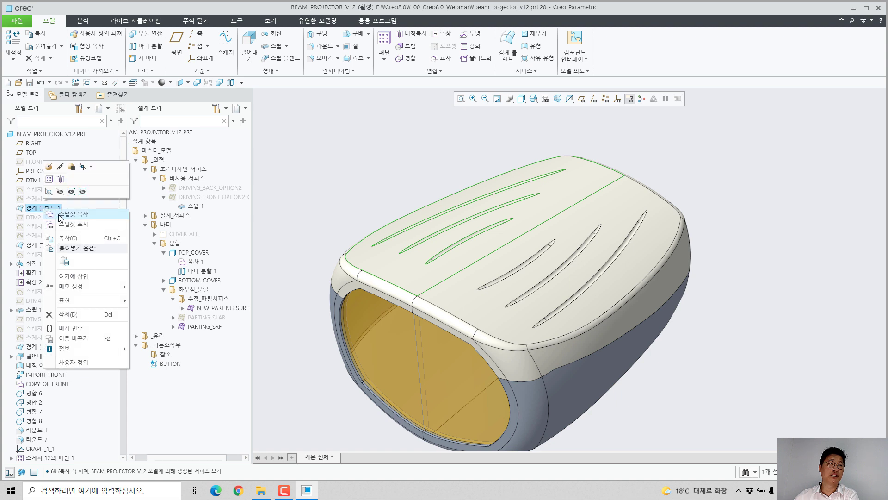
left_click(332, 195)
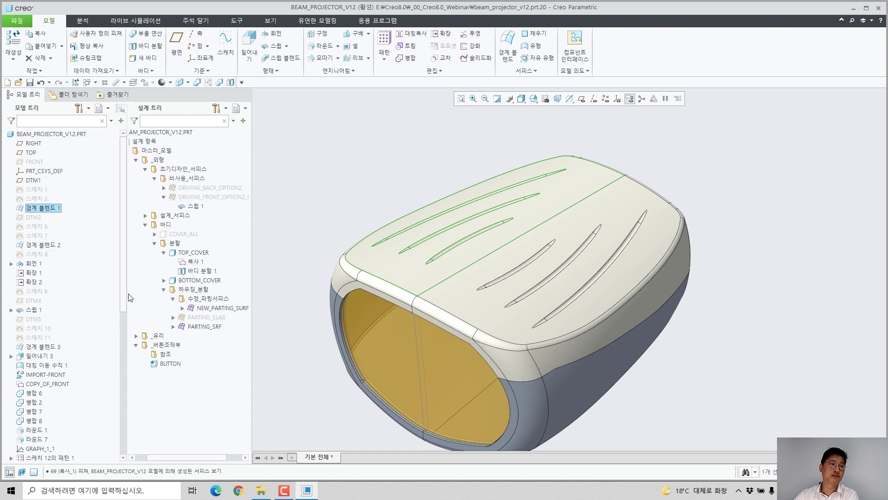
left_click_drag(123, 285, 118, 233)
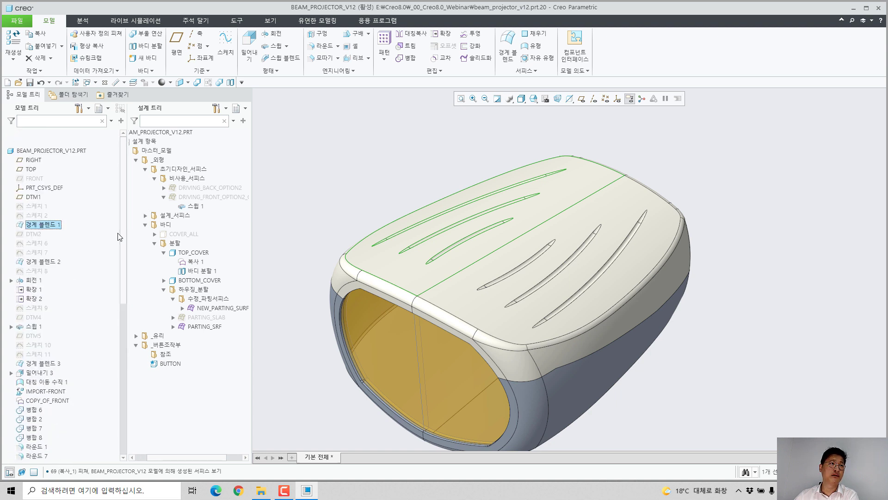
right_click(49, 209)
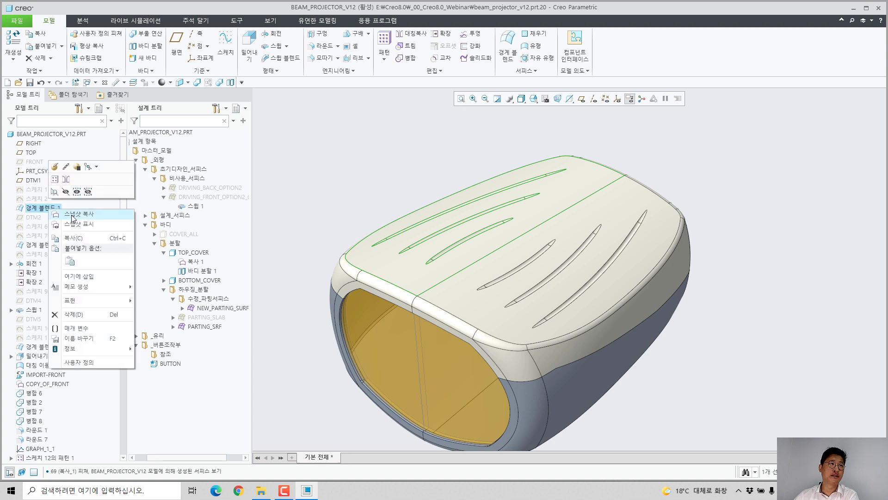
left_click(74, 214)
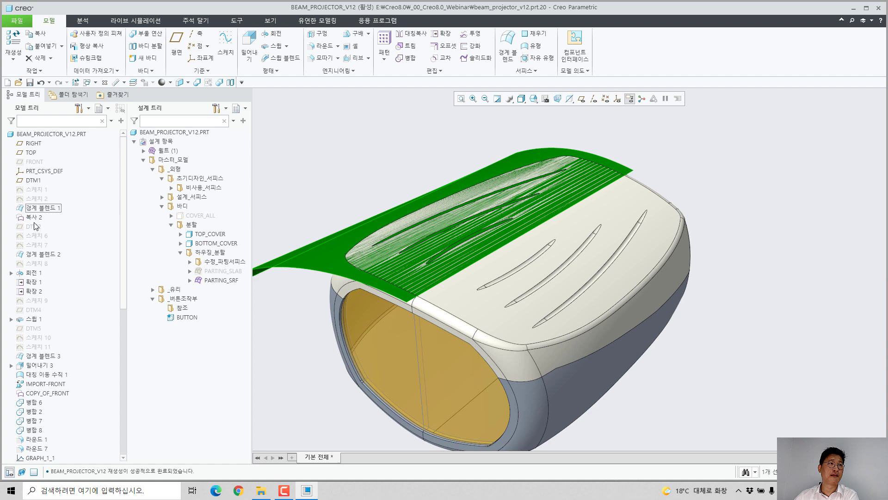
left_click(407, 35)
middle_click(365, 209)
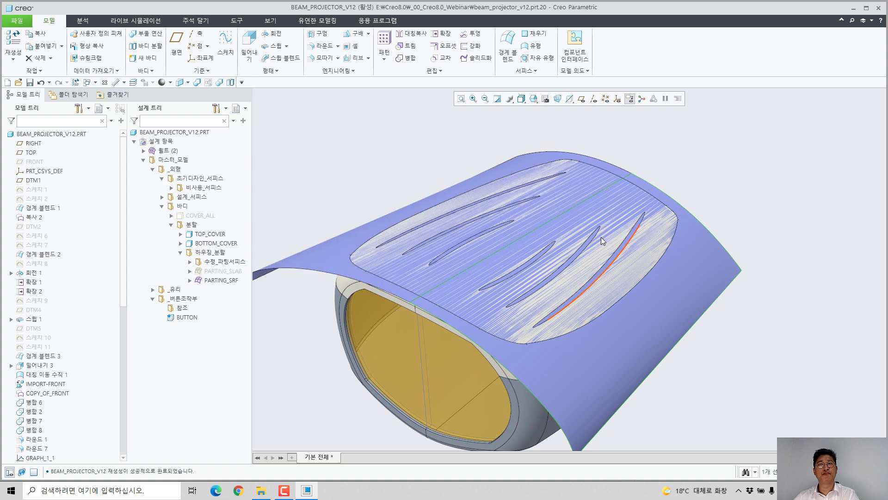
Step: Merge the snapshot-copied surface and its mirrored half into a single quilt
left_click(323, 254)
left_click(543, 354, "ctrl")
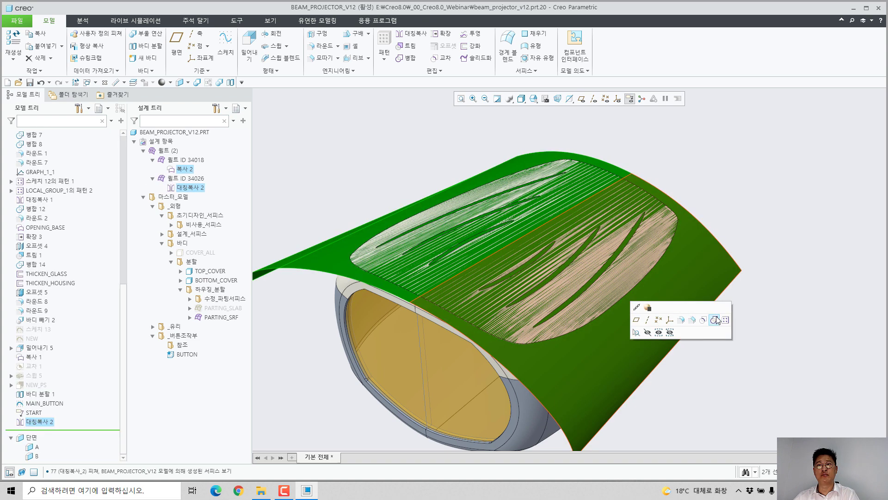
left_click(714, 320)
middle_click(779, 322)
left_click(756, 262)
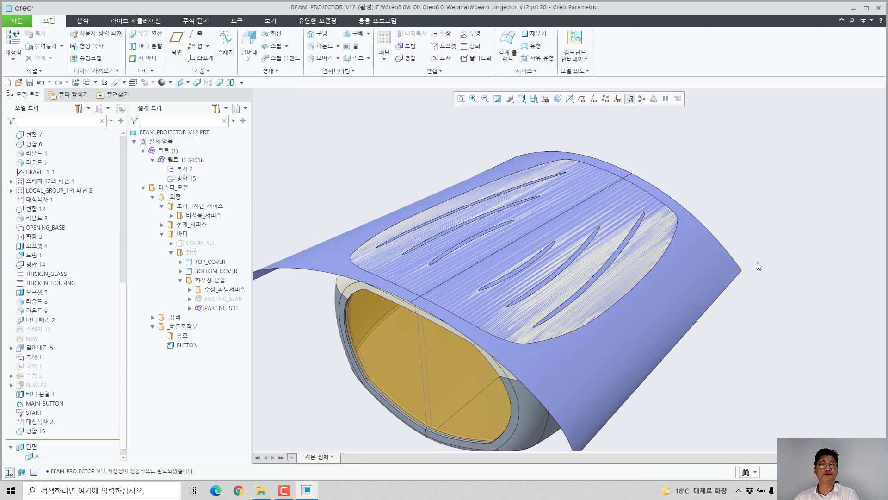
Step: Extrude the MAIN_BUTTON sketch as a solid with its depth up to the merged quilt, using the 참조까지 option
middle_click_drag(756, 263, 723, 257)
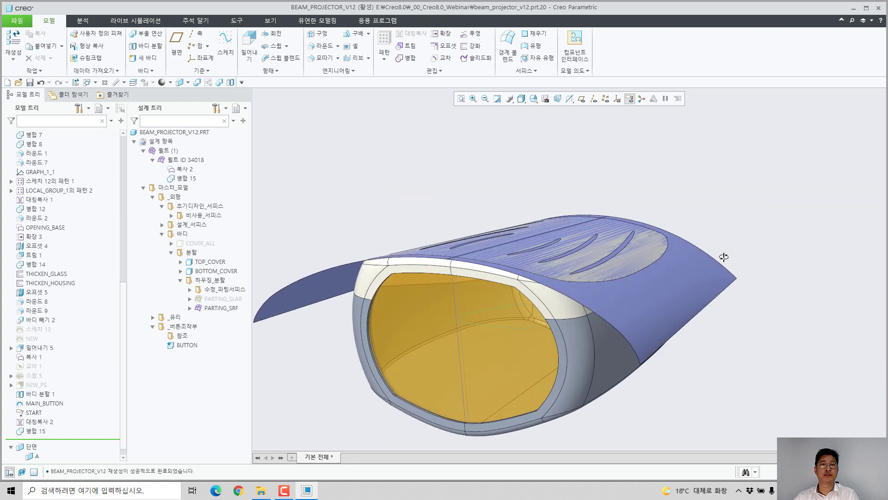
left_click(52, 407)
left_click(67, 362)
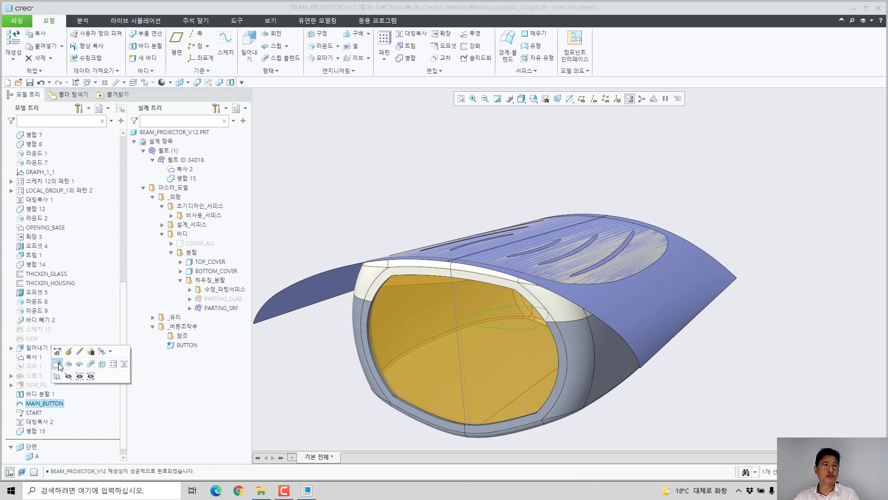
middle_click_drag(511, 306, 506, 209)
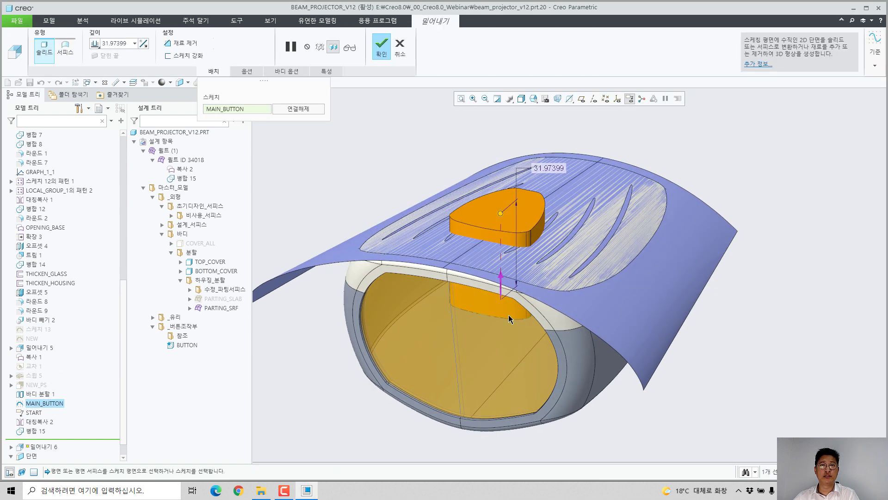
right_click(503, 215)
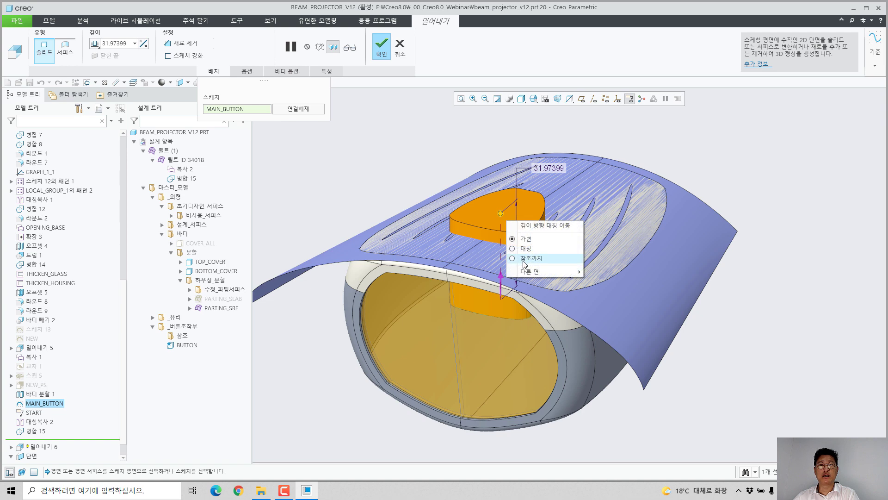
left_click(525, 258)
left_click(687, 305)
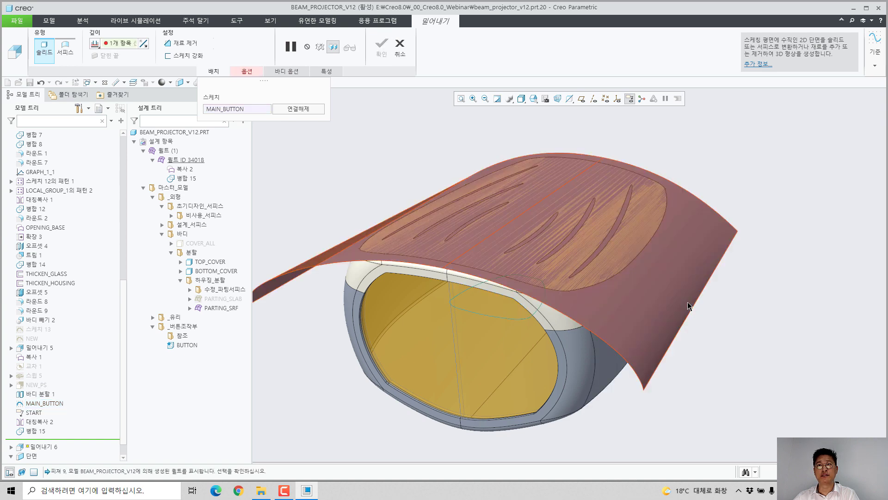
Step: Offset the end of the extrusion's side 1 from the reference quilt by 2
scroll(512, 278, "down", 6)
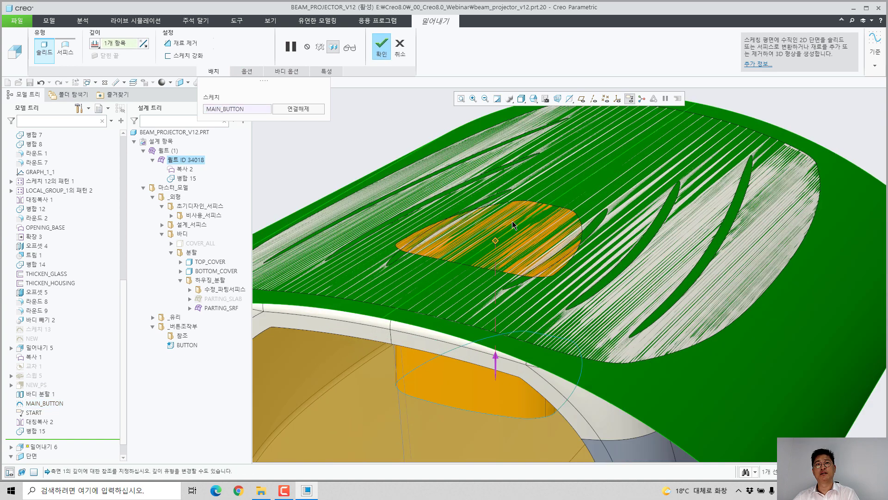
scroll(512, 226, "up", 3)
middle_click_drag(455, 240, 466, 222)
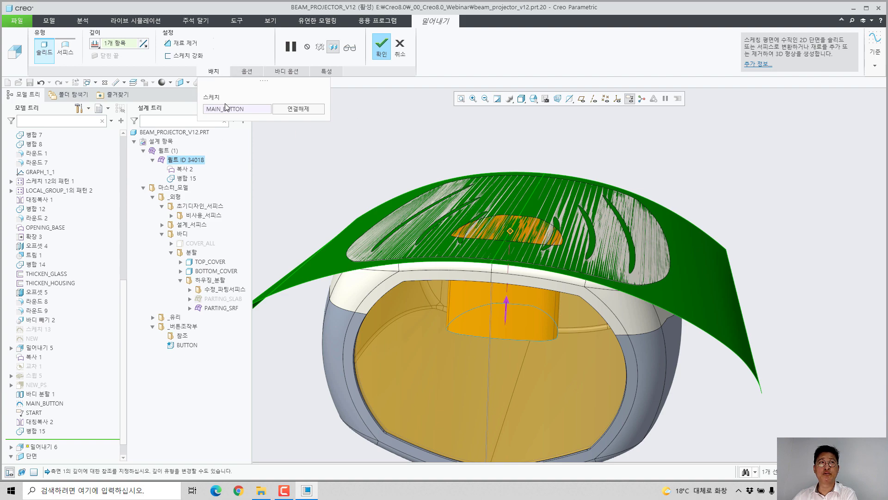
middle_click_drag(475, 281, 521, 306)
left_click(248, 72)
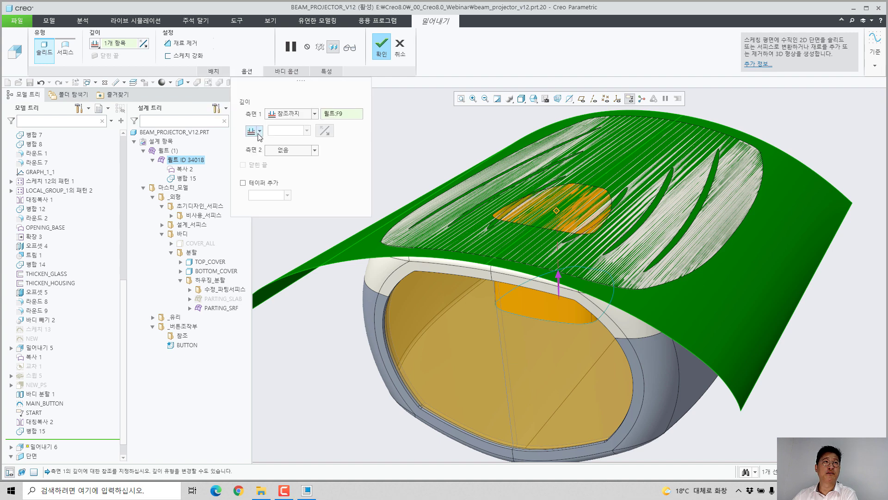
left_click(255, 131)
left_click(251, 155)
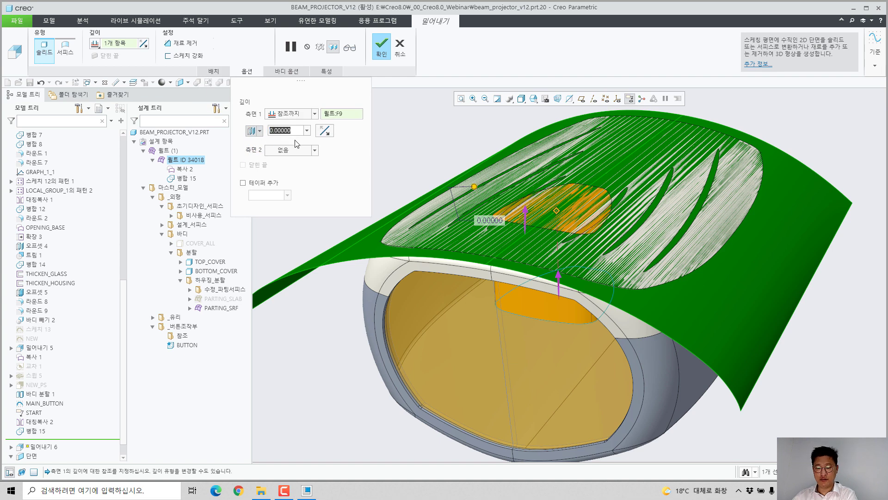
Step: Give the button extrusion a second side with the variable depth option (가변)
left_click(278, 152)
left_click(278, 161)
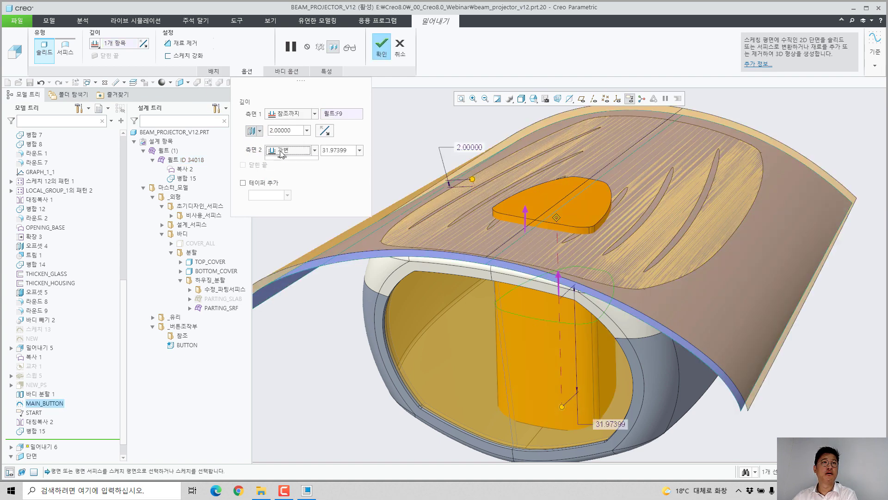
left_click(279, 152)
left_click(425, 145)
scroll(584, 303, "up", 3)
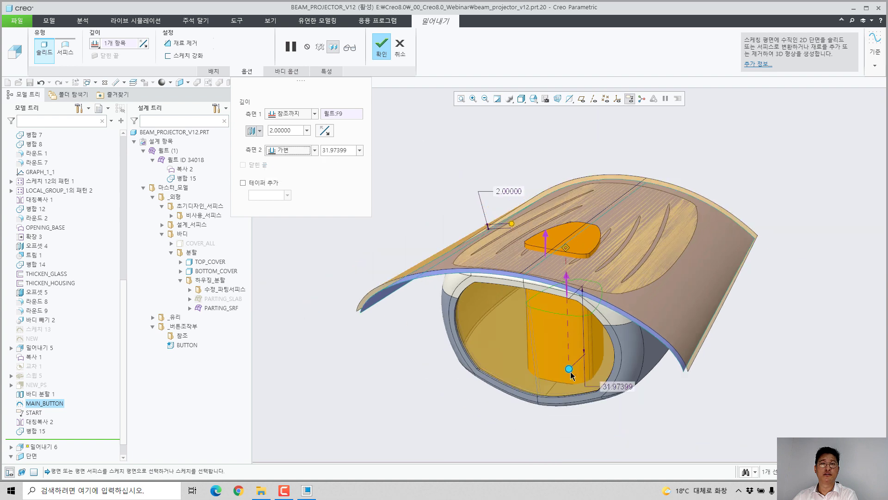
Step: Set the second side depth of the button extrusion to 20 and complete the feature
middle_click_drag(592, 355, 538, 393)
left_click_drag(514, 404, 563, 261)
double_click(562, 251)
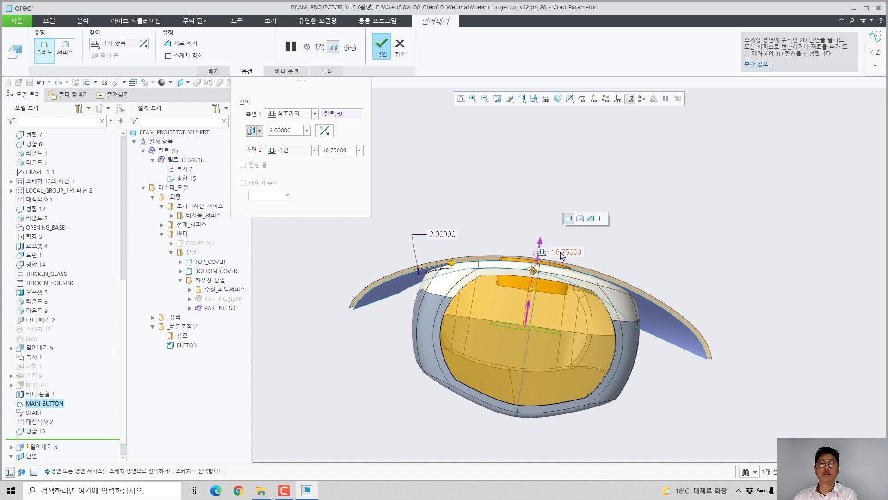
type("20")
key("Return")
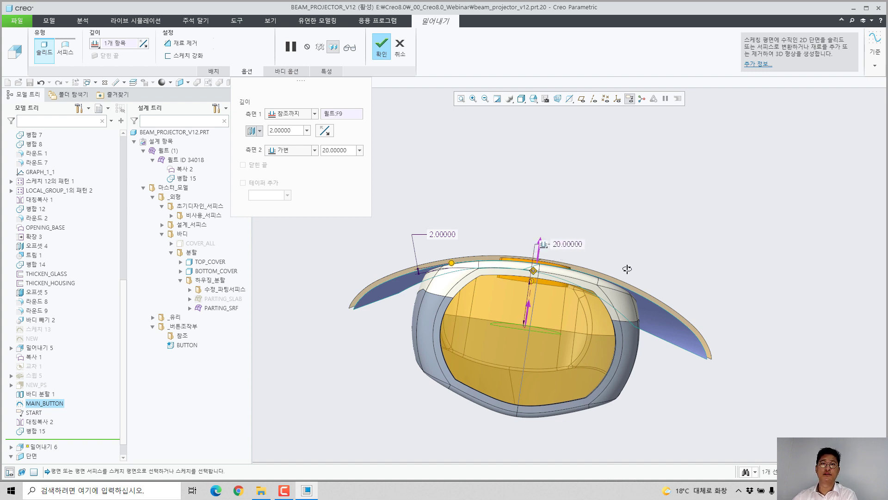
middle_click_drag(626, 267, 620, 168)
middle_click(640, 155)
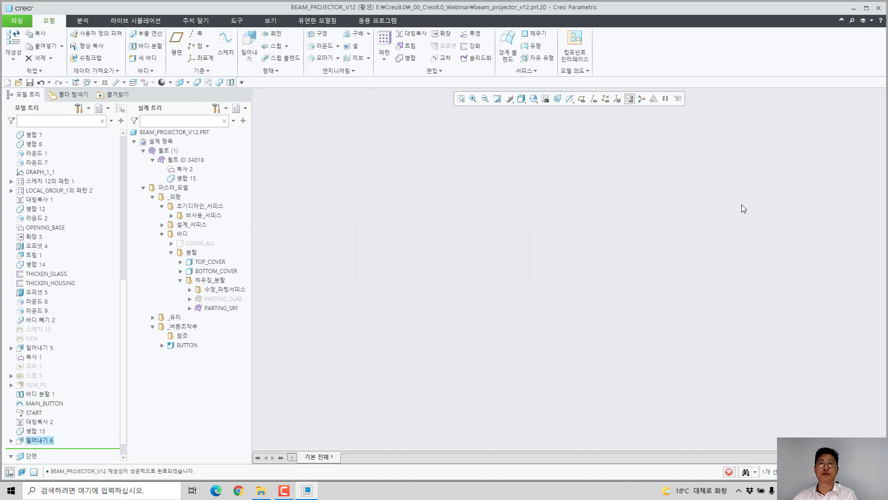
Step: Hide the merged reference quilt and expand the BUTTON body in the design tree to list its features
left_click(703, 282)
left_click(723, 252)
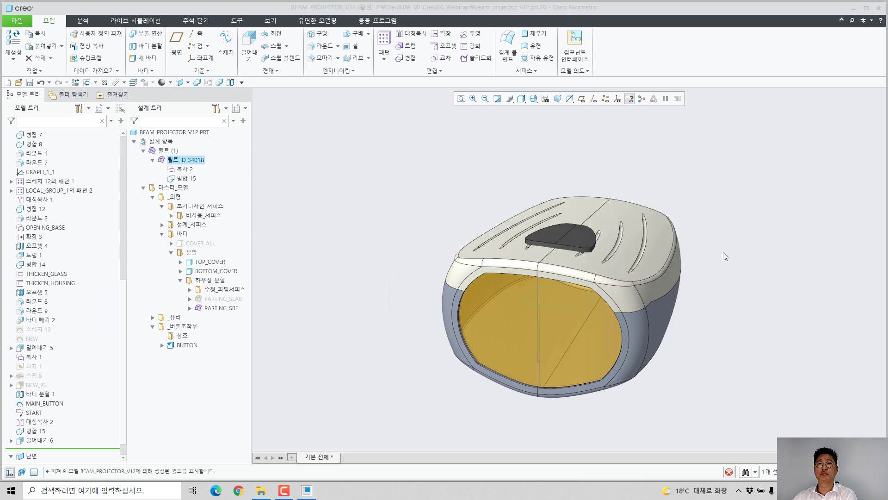
scroll(532, 241, "down", 5)
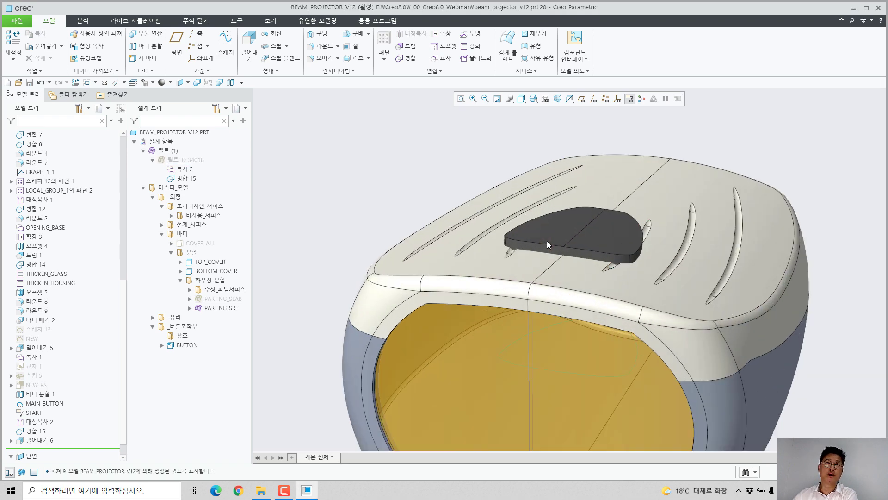
middle_click_drag(523, 241, 527, 261)
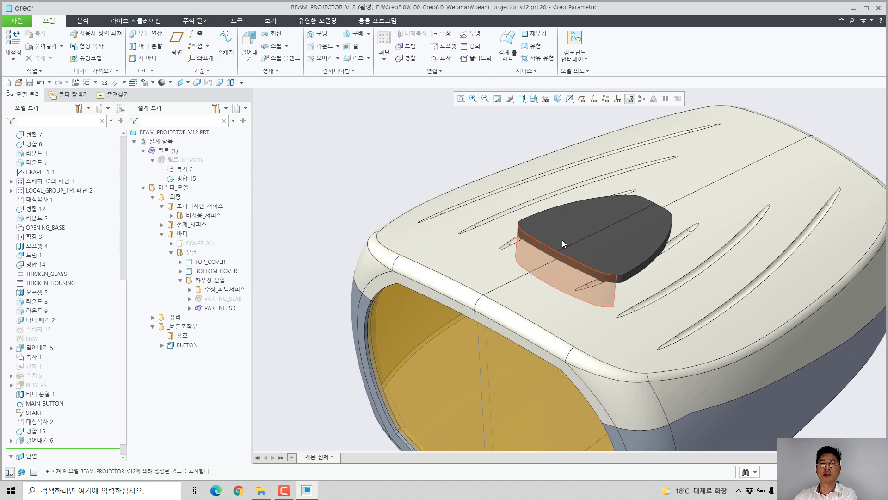
scroll(563, 239, "down", 4)
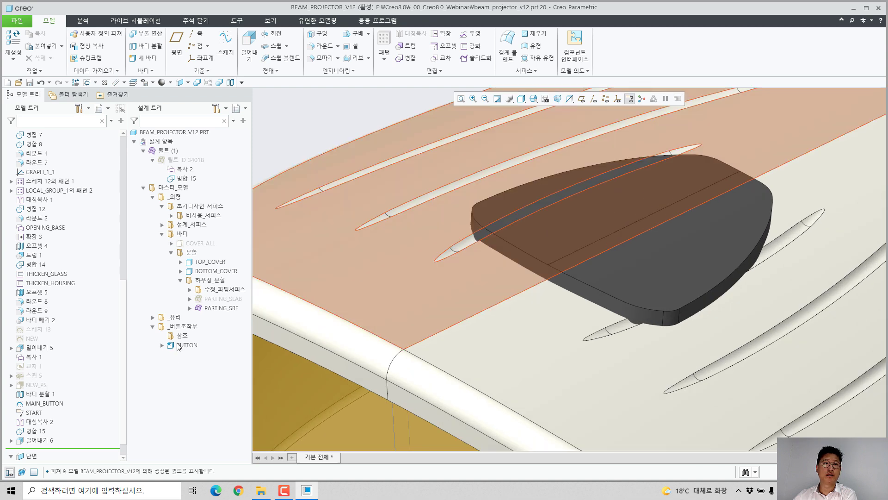
left_click(162, 344)
scroll(526, 309, "up", 5)
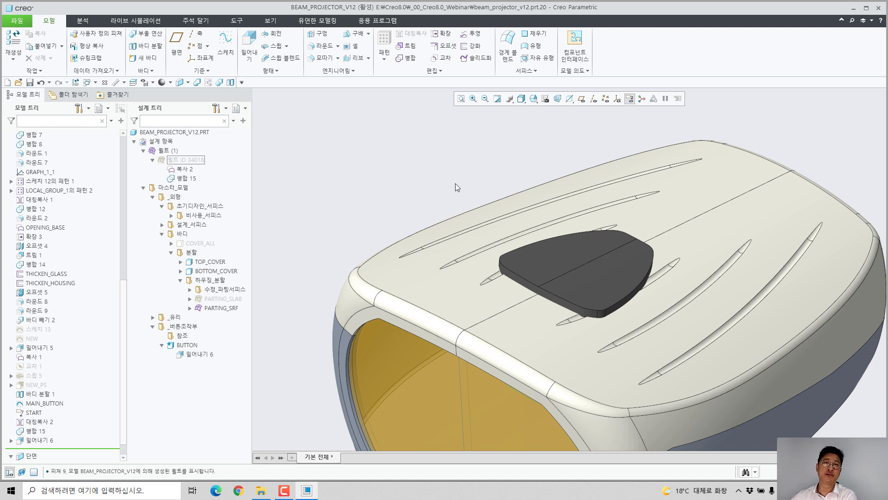
Step: Round the upper edge all around the button
scroll(374, 196, "down", 3)
scroll(484, 253, "up", 6)
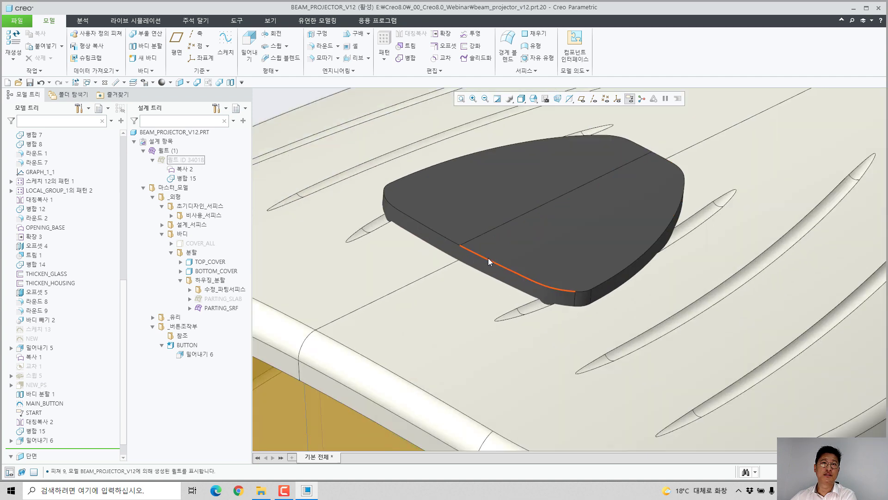
left_click(486, 261)
left_click(542, 217)
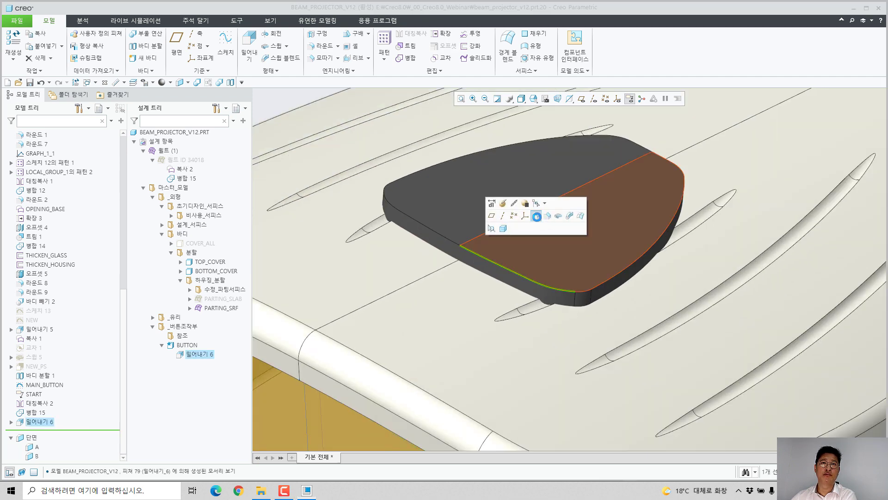
middle_click(509, 314)
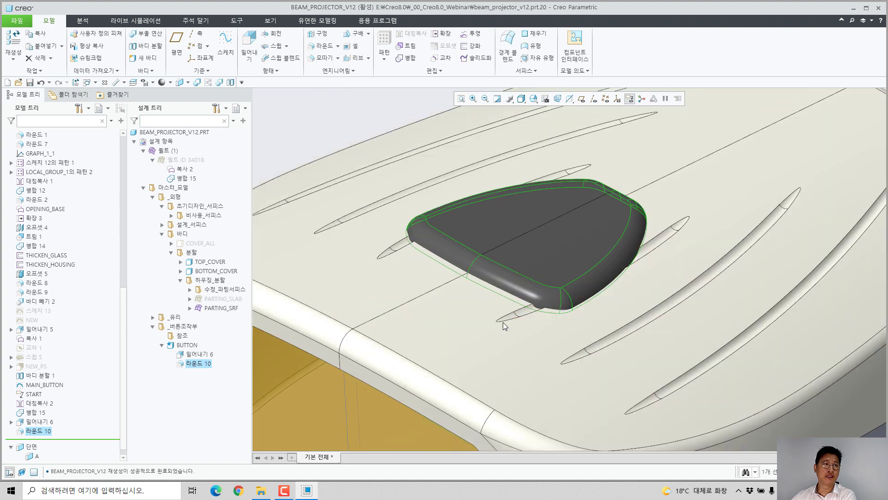
scroll(503, 322, "down", 3)
left_click(329, 184)
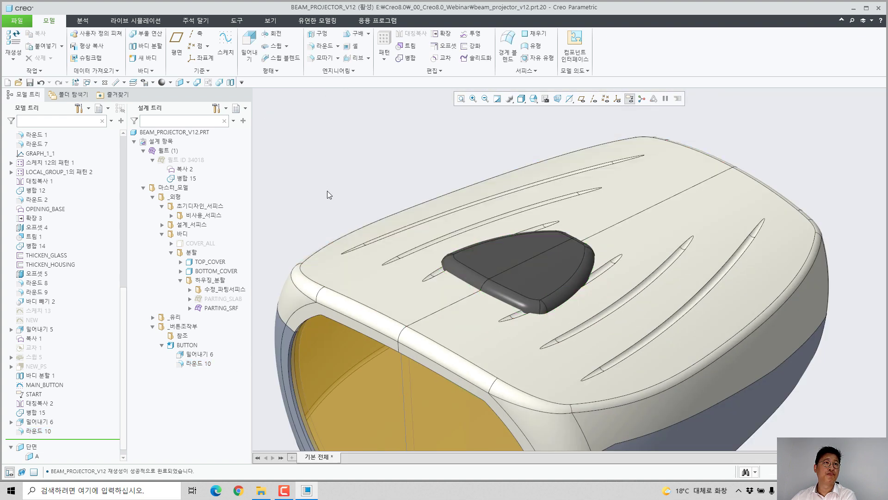
Step: Create a new part from the BUTTON body with the file name 버튼, using the default template
right_click(185, 346)
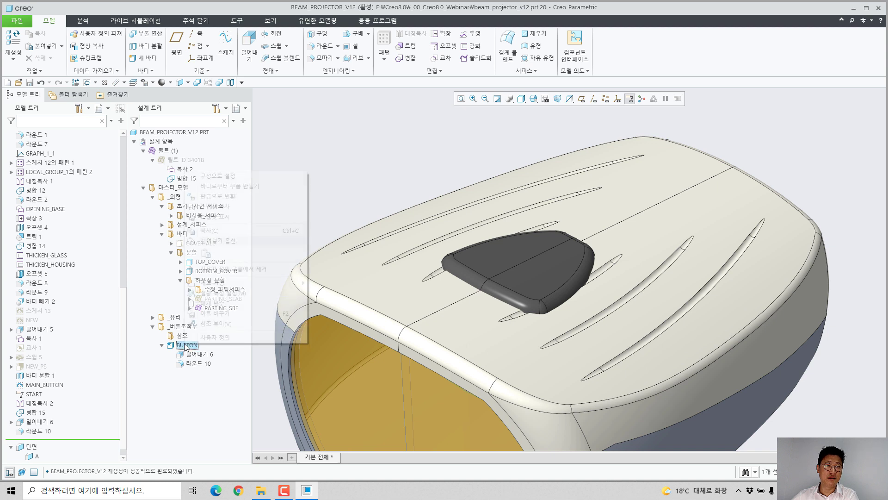
left_click(276, 186)
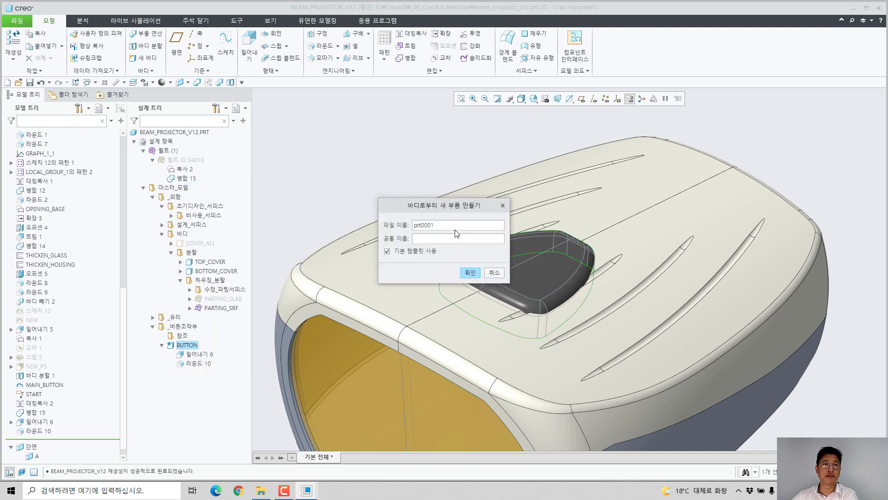
type("ㅠㅕㅅ")
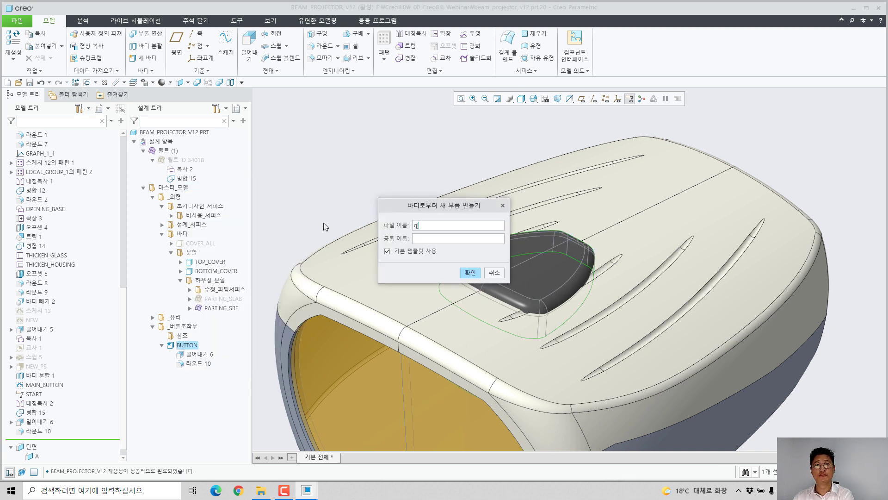
key("BackSpace")
key("BackSpace")
key("BackSpace")
type("버튼")
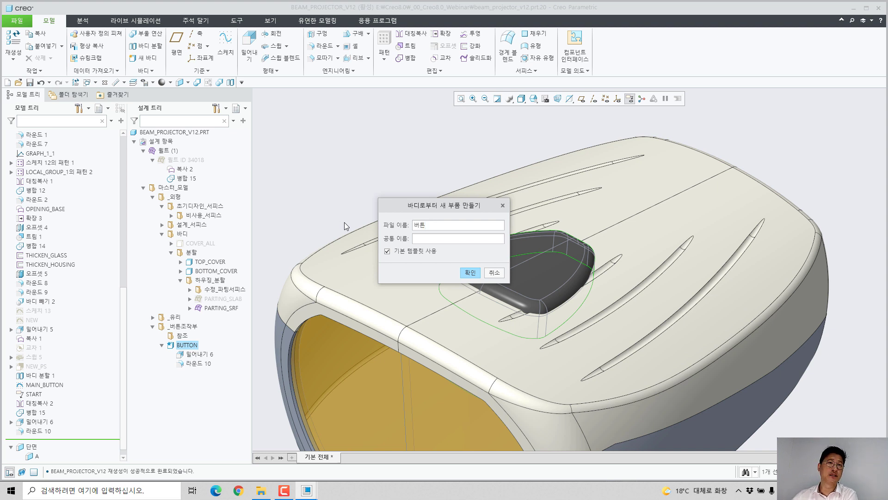
left_click(464, 272)
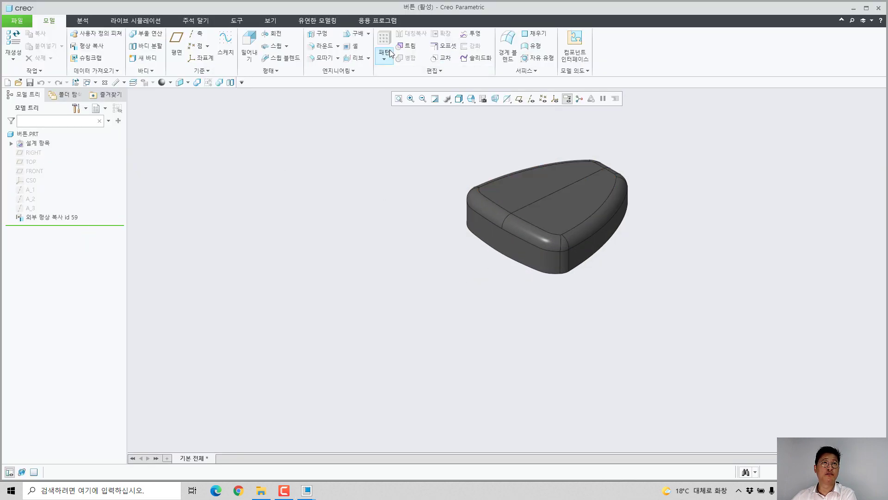
Step: Shell the new button part with a thickness of 1, removing its flat underside face
scroll(546, 162, "up", 3)
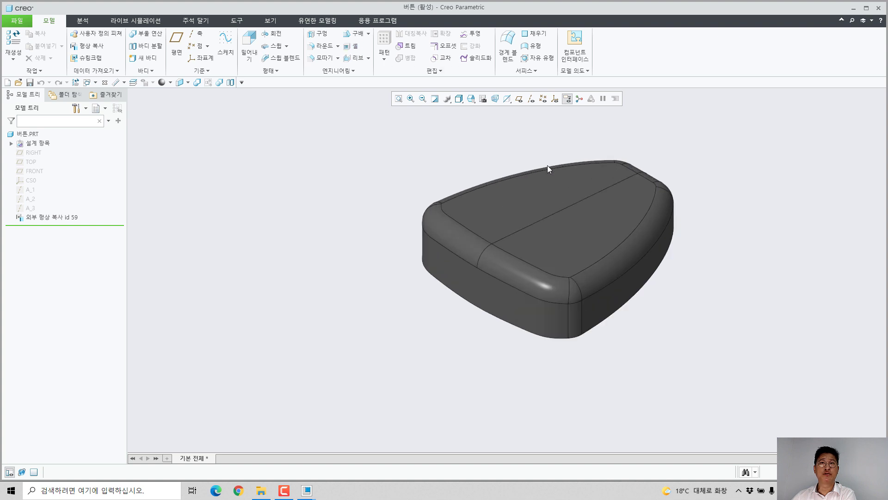
middle_click_drag(528, 272, 450, 162)
scroll(448, 158, "down", 2)
middle_click_drag(500, 233, 521, 245)
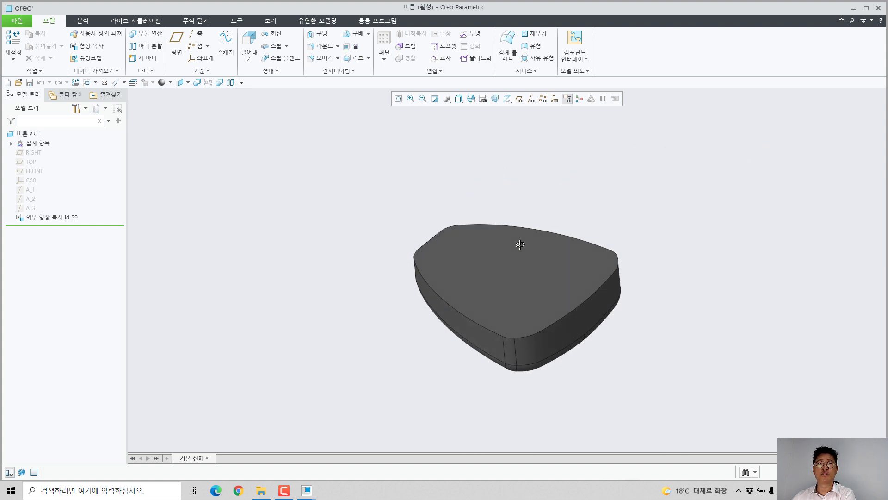
scroll(587, 355, "up", 2)
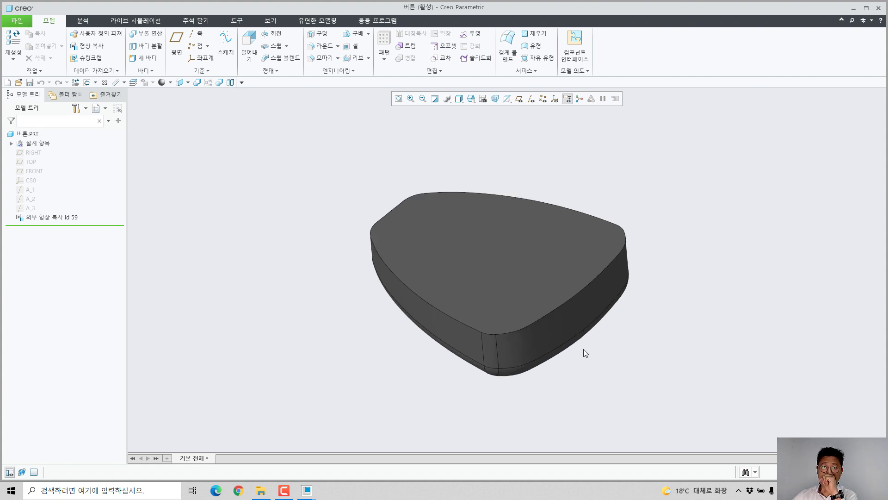
left_click(529, 292)
left_click(619, 248)
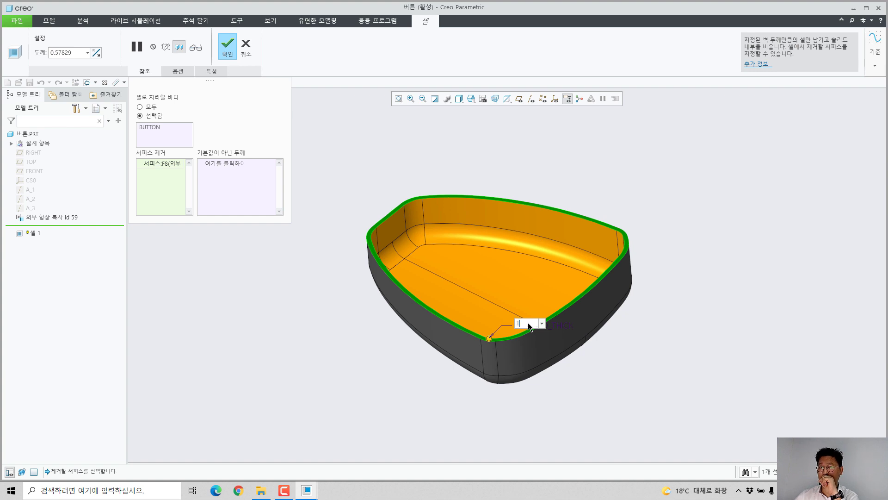
middle_click(572, 205)
left_click(580, 194)
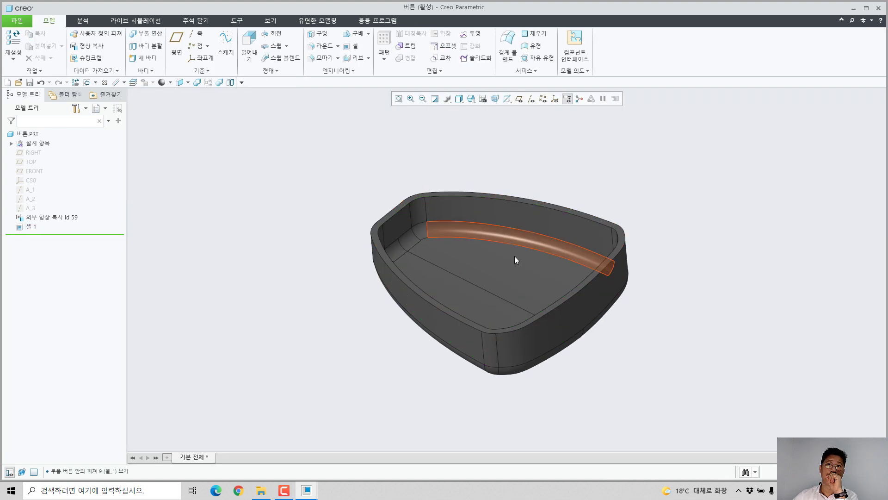
middle_click_drag(514, 257, 488, 334)
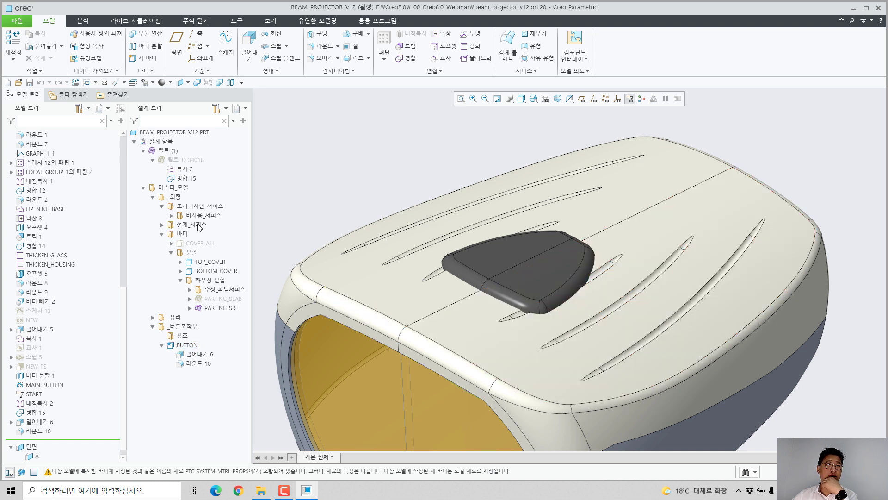
Step: Hide the BUTTON body in BEAM_PROJECTOR_V12 to examine the TOP_COVER body beneath it, and show the button again
left_click(186, 346)
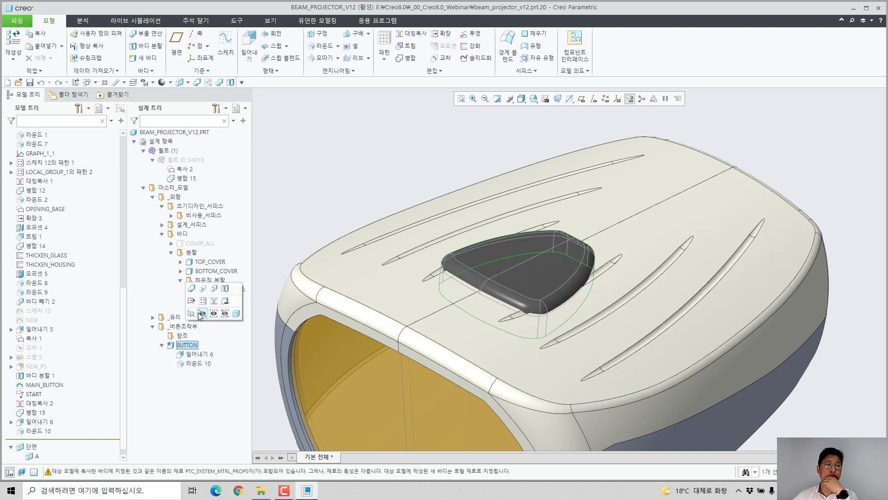
left_click(203, 314)
scroll(534, 326, "up", 1)
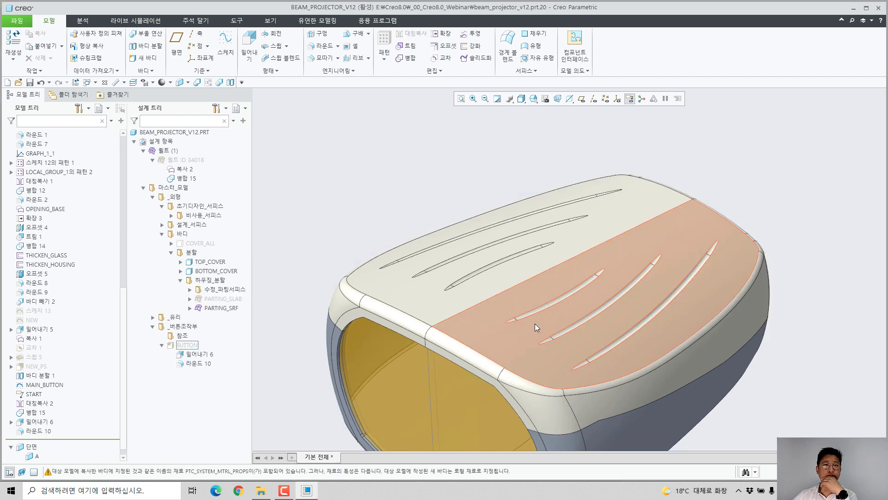
left_click(213, 263)
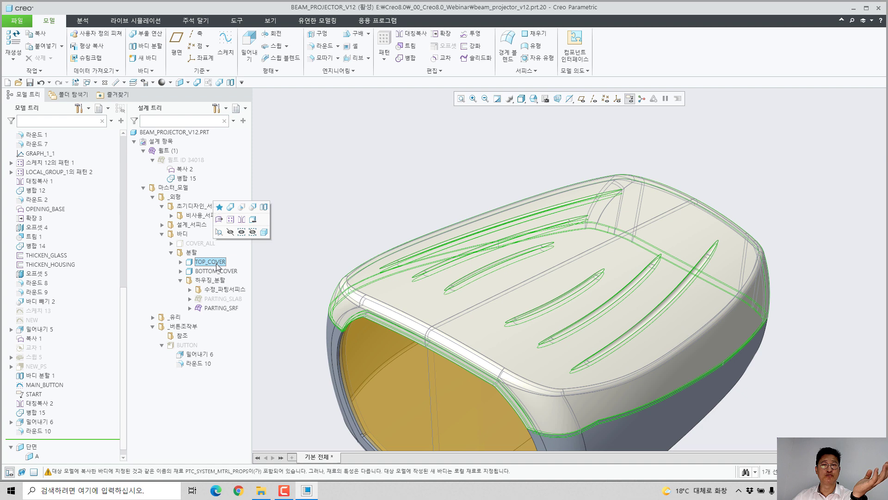
left_click(275, 308)
left_click(179, 345)
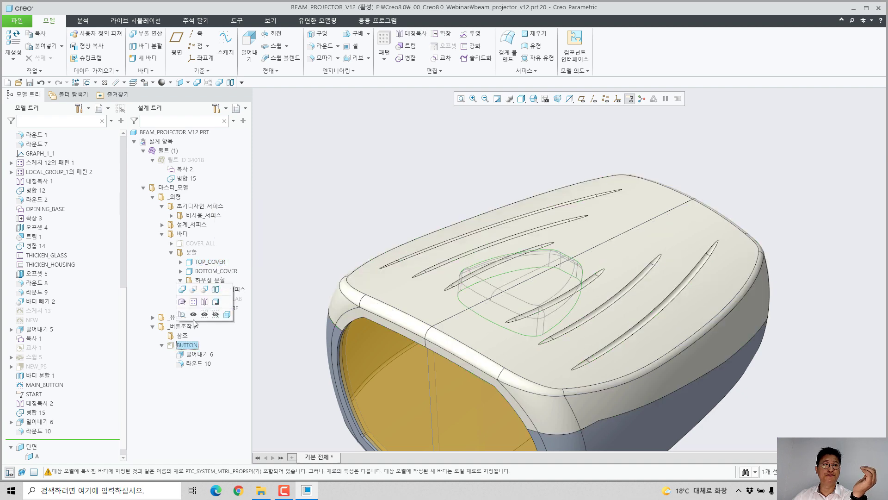
left_click(193, 313)
Step: Set TOP_COVER as the default body
left_click(210, 261)
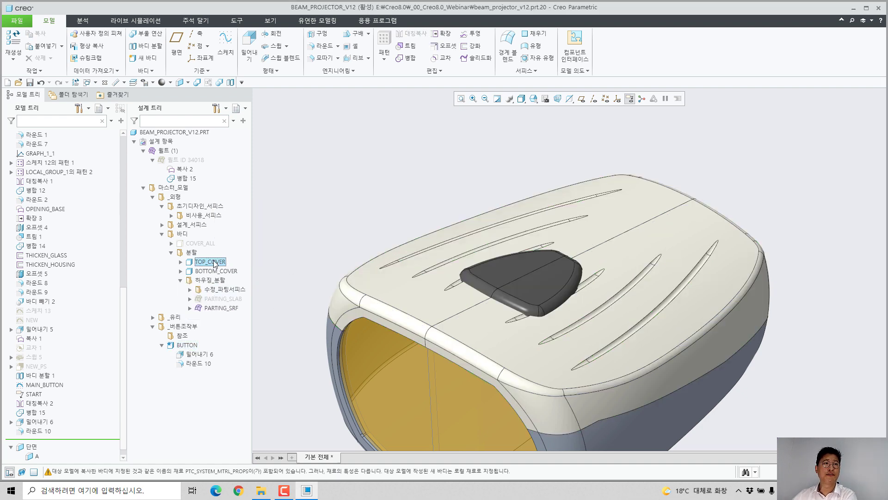
left_click(329, 210)
Step: Copy all body surfaces of BUTTON as a separate quilt
left_click(504, 269)
right_click(504, 270)
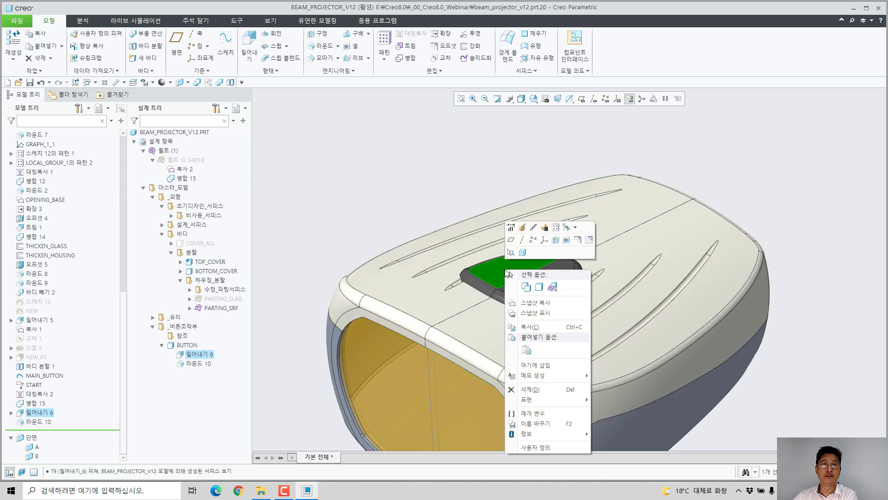
left_click(540, 293)
key("ctrl+c")
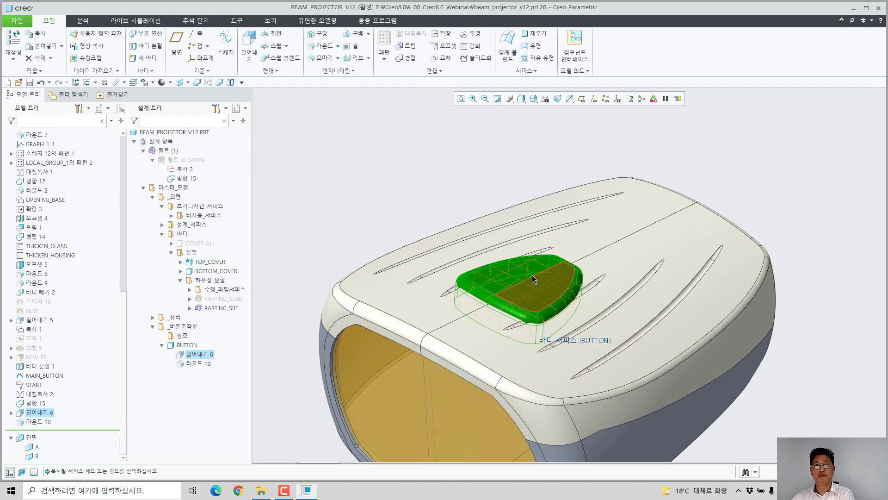
key("ctrl+v")
middle_click(462, 244)
Step: Offset the copied button quilt by 0.2 using the expand offset type (확장)
left_click(445, 45)
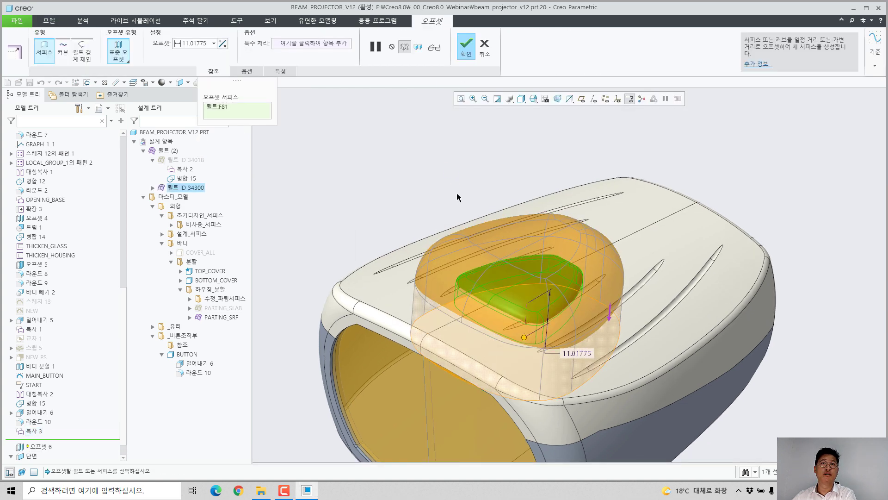
right_click(463, 203)
left_click(481, 276)
double_click(568, 352)
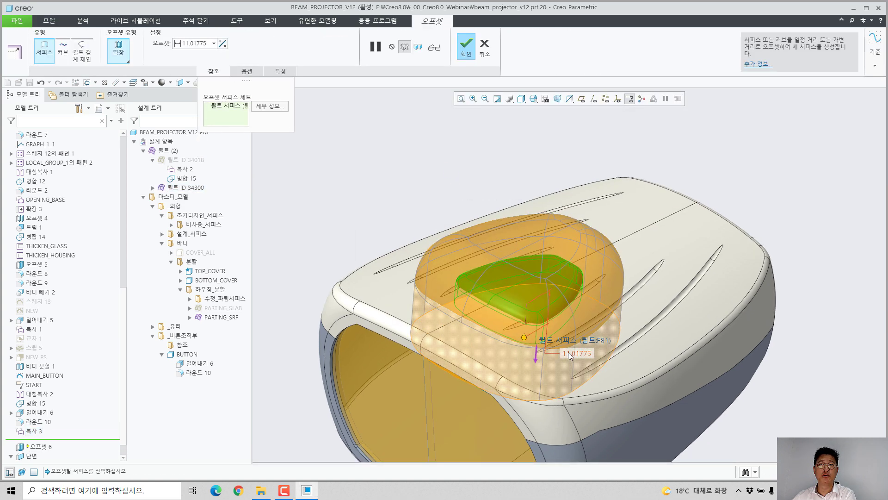
type("0.1")
key("Return")
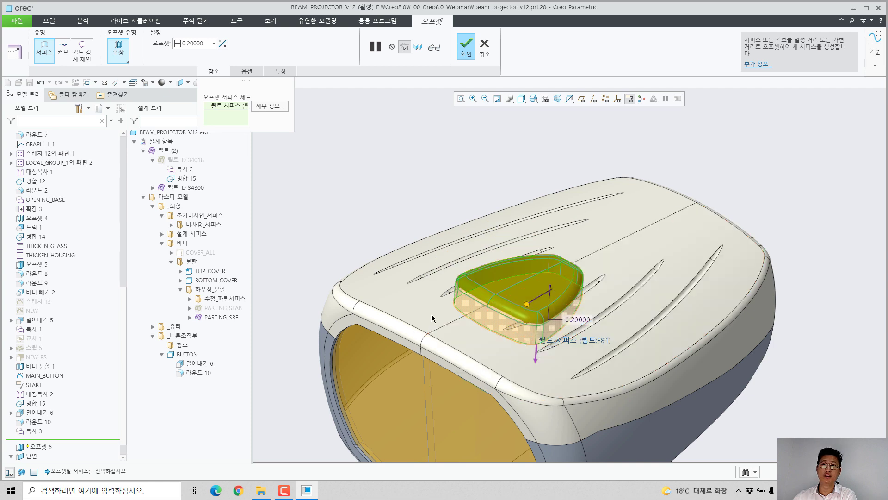
middle_click(407, 173)
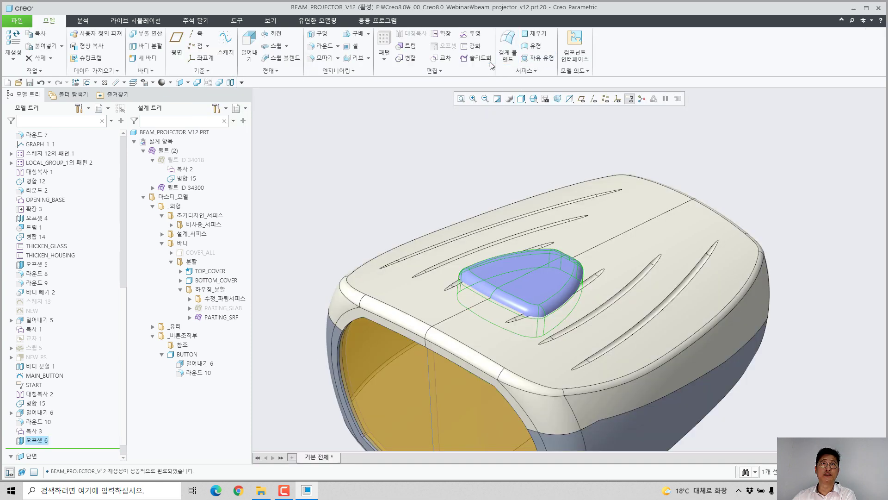
Step: Solidify the offset button quilt to remove its volume from the TOP_COVER body
left_click(476, 58)
right_click(465, 179)
left_click(490, 237)
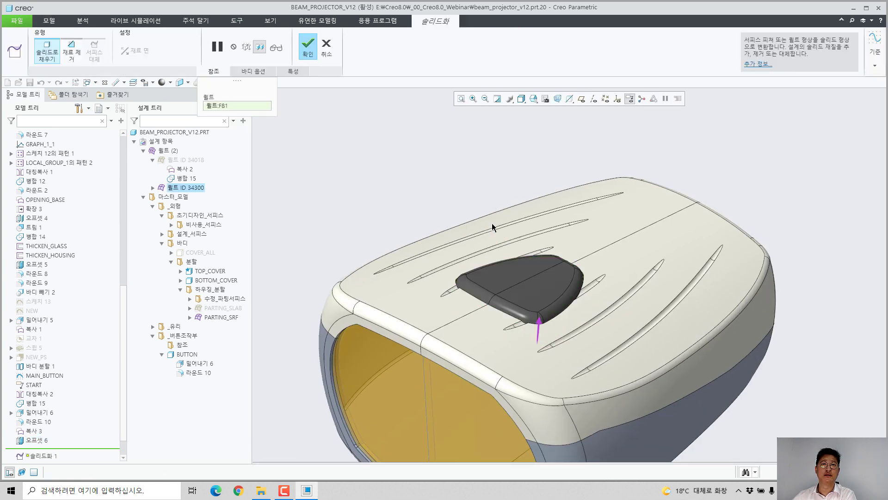
middle_click(434, 185)
Step: Inspect the fit around the button, hiding the BUTTON body to examine the opening in TOP_COVER and showing it again
left_click(433, 182)
scroll(460, 309, "down", 3)
scroll(548, 264, "down", 5)
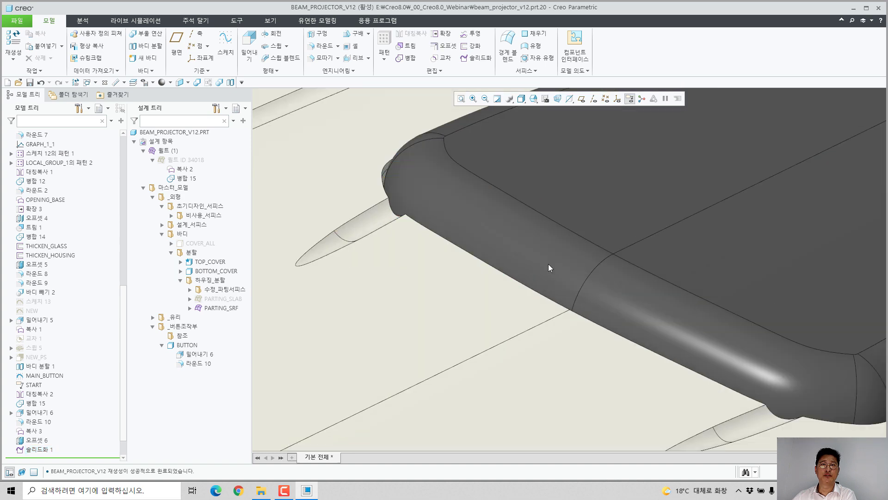
middle_click_drag(517, 290, 489, 279)
scroll(476, 263, "up", 5)
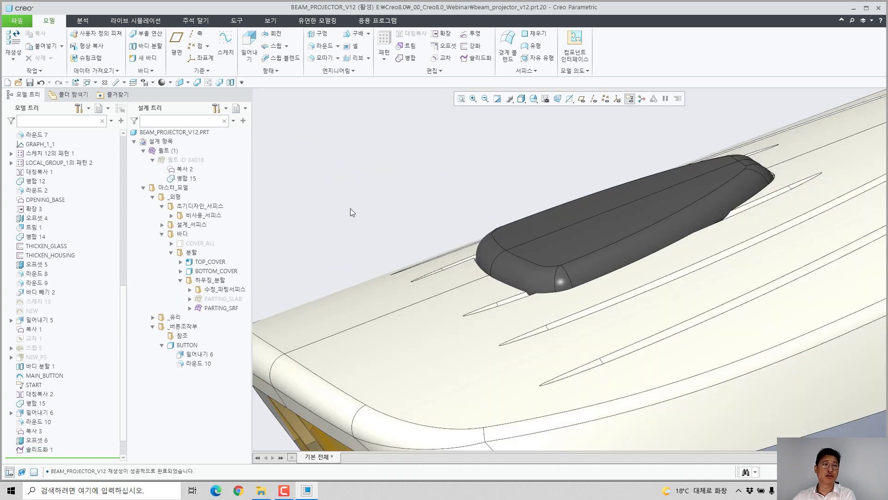
left_click(192, 345)
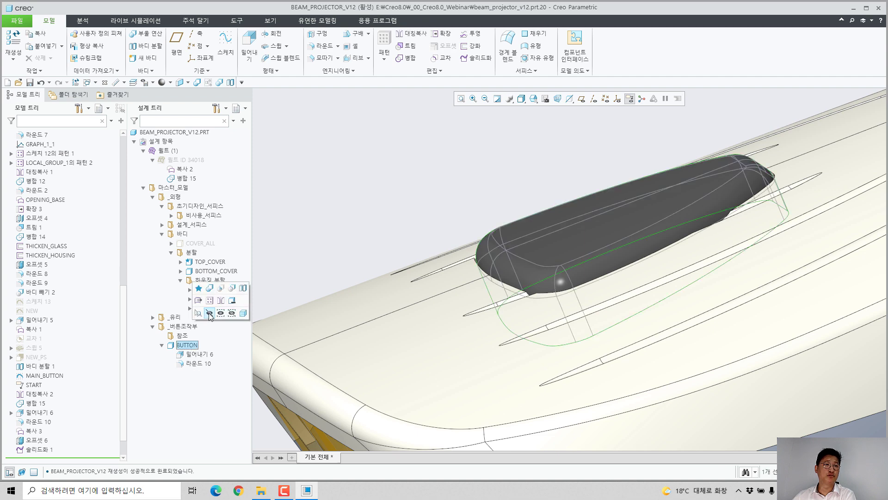
left_click(209, 313)
middle_click_drag(527, 227, 546, 231)
left_click(192, 345)
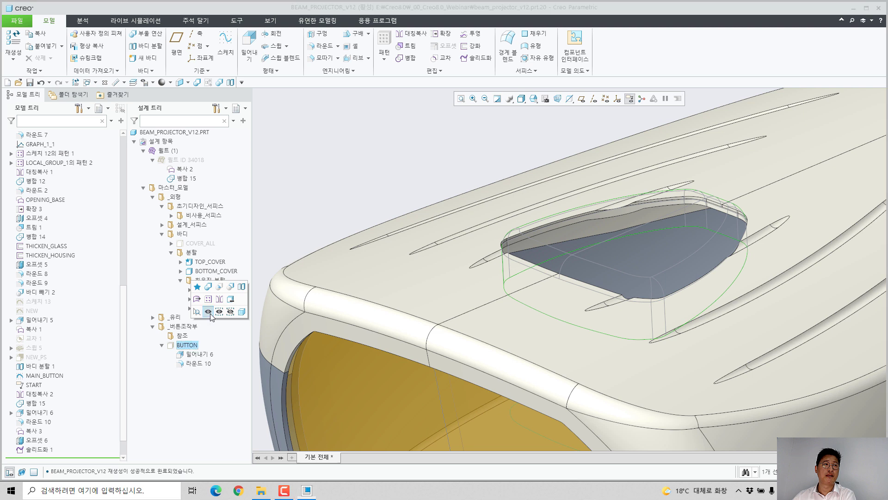
left_click(210, 314)
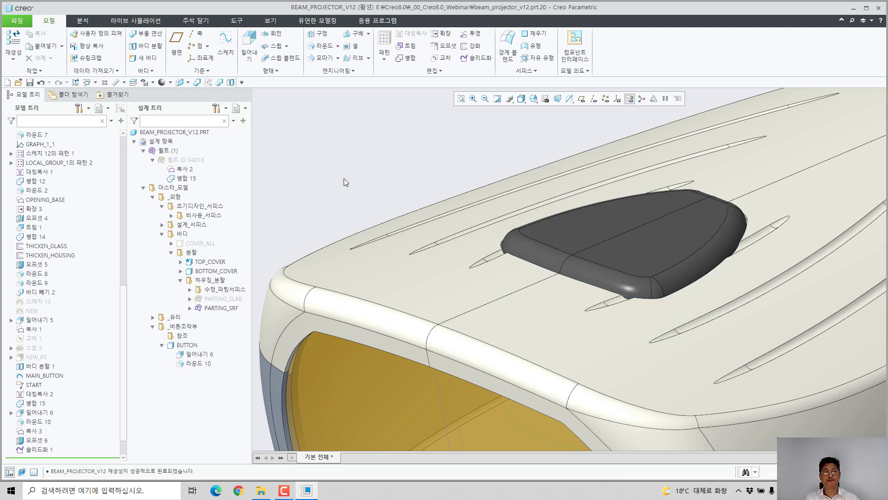
Step: Close BEAM_PROJECTOR_V12 and erase all objects that are not displayed from the session
left_click(105, 83)
left_click(119, 44)
key("Return")
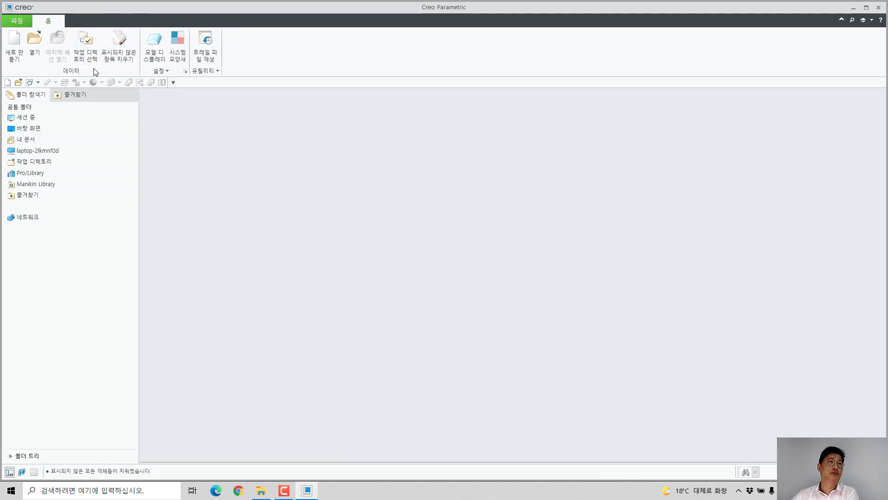
Step: Open the part 최단경로.prt
left_click(33, 41)
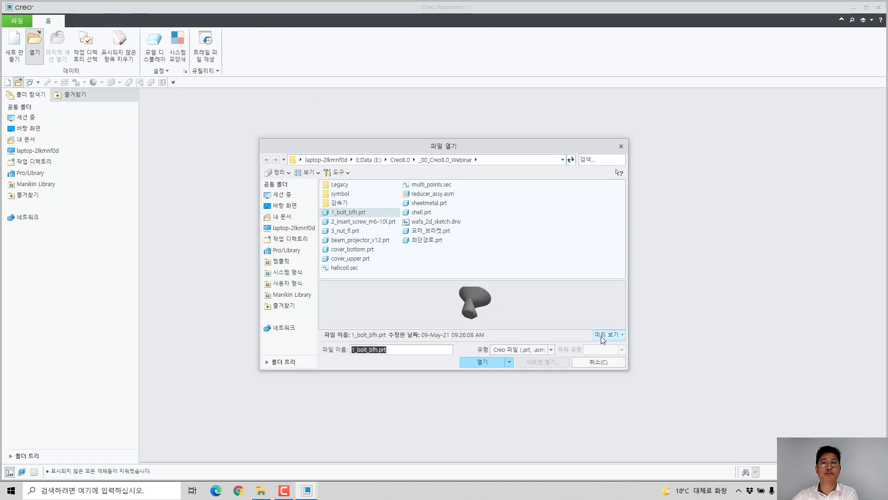
double_click(423, 194)
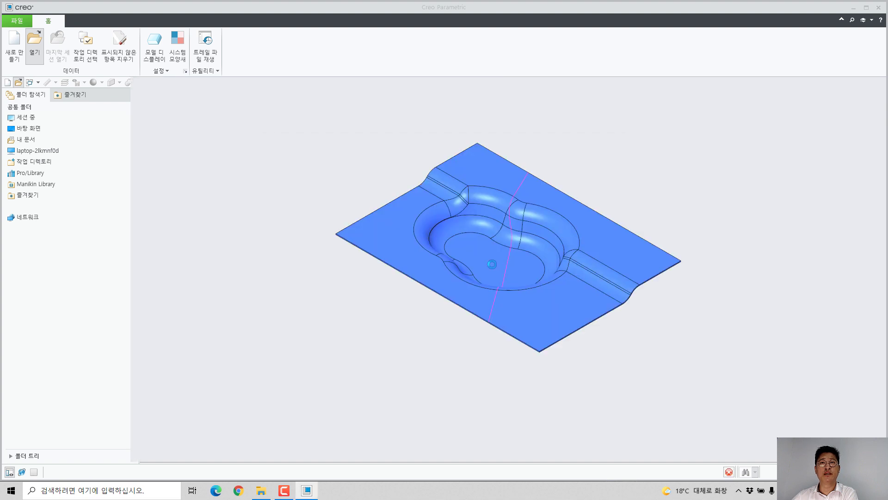
middle_click_drag(575, 197, 628, 207)
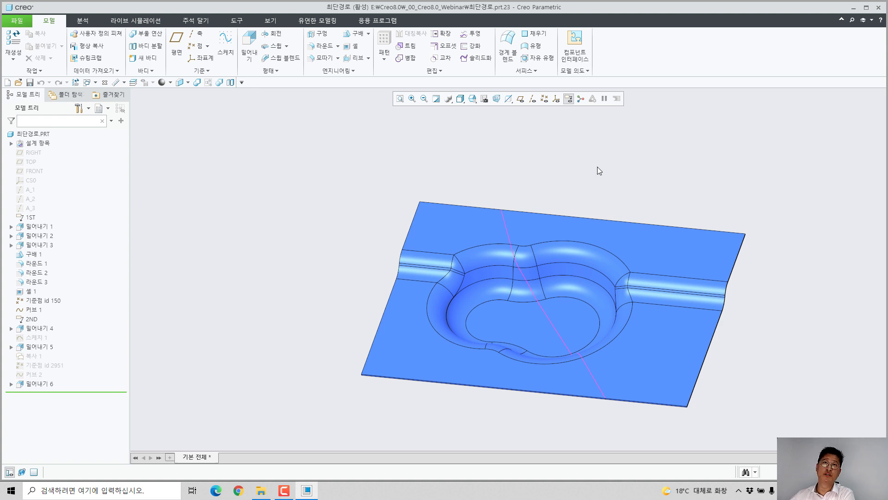
Step: Turn on datum point display and examine the curve between PNT1 and PNT0 in a plan view and in 3D
left_click(532, 99)
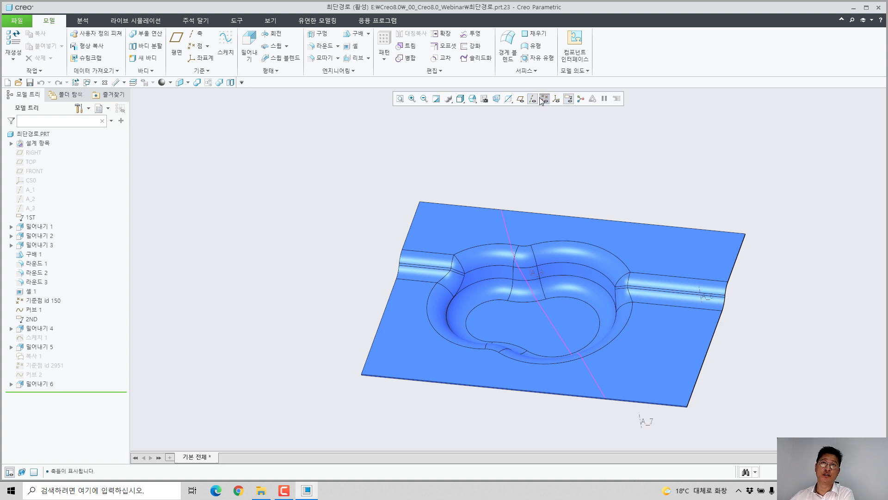
left_click(544, 98)
left_click(532, 99)
middle_click_drag(450, 178, 554, 244)
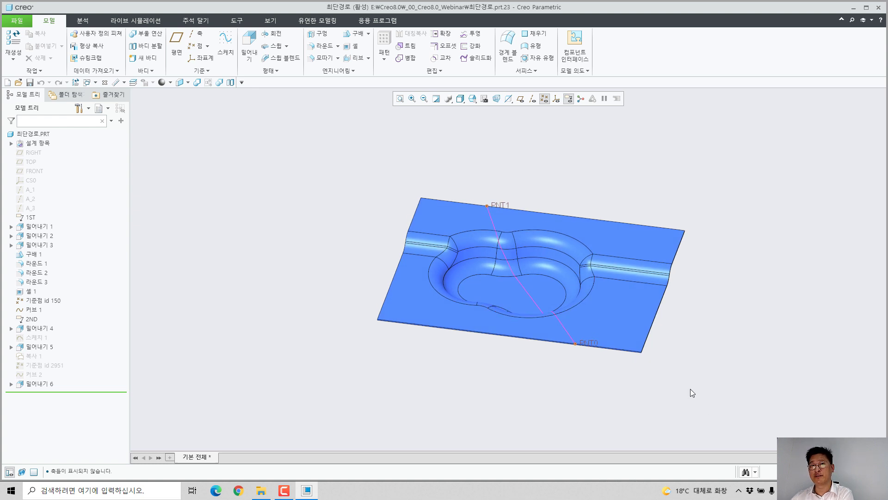
middle_click_drag(631, 346, 568, 278)
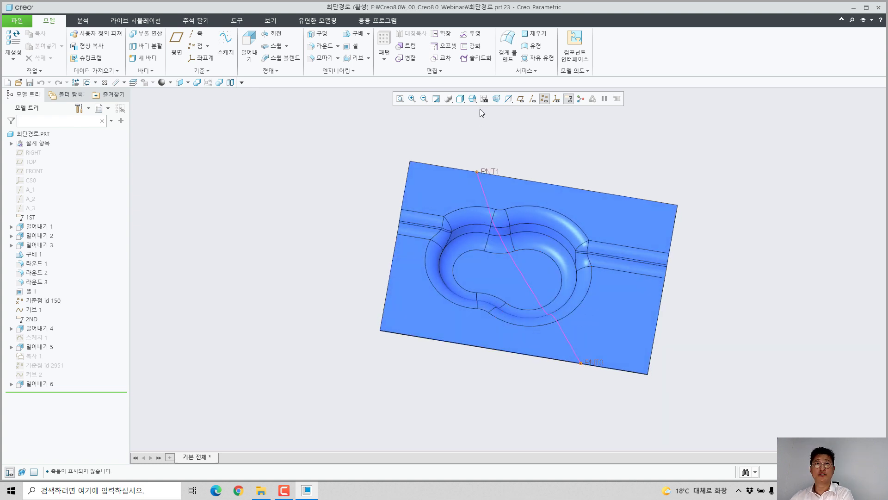
left_click(473, 99)
left_click(481, 168)
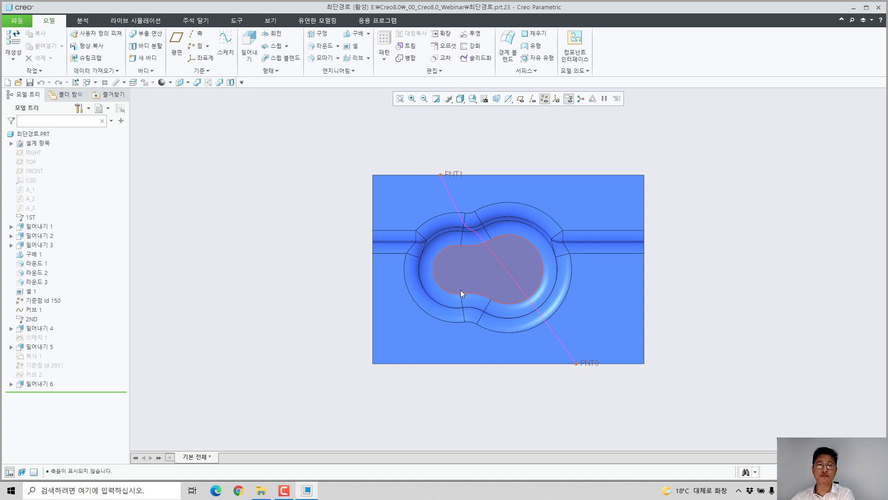
middle_click_drag(461, 292, 484, 282)
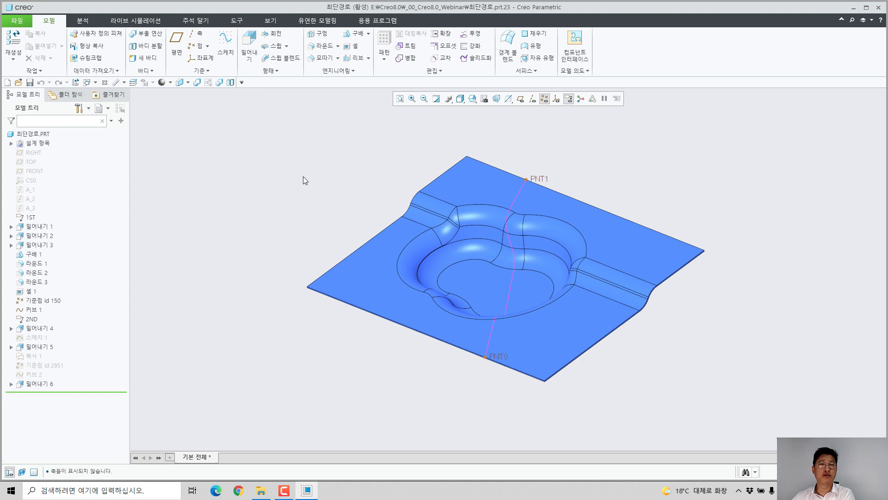
Step: Place the user-defined feature sweep1.gph along the curve between PNT1 and PNT0, creating the sweep as a new body
left_click(95, 33)
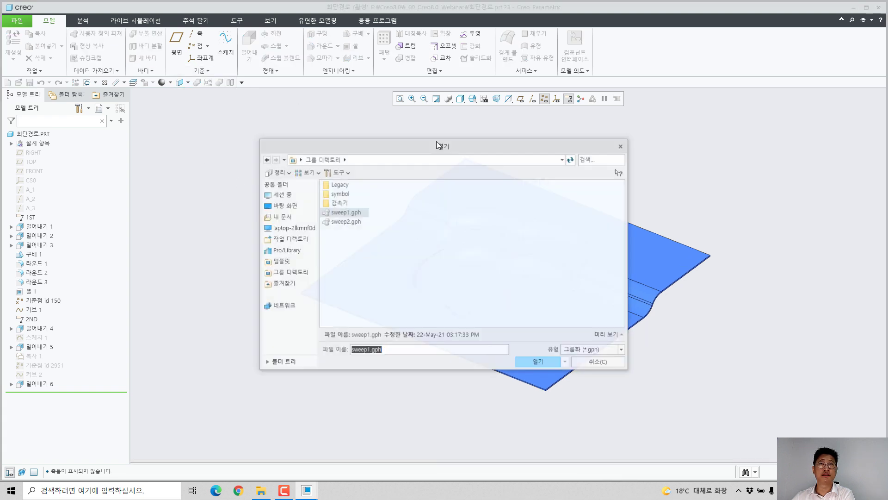
left_click(346, 212)
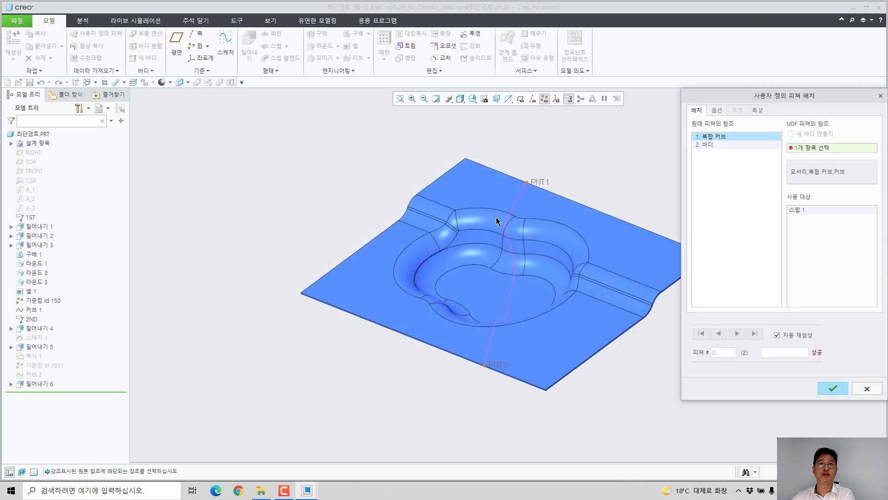
left_click(518, 199)
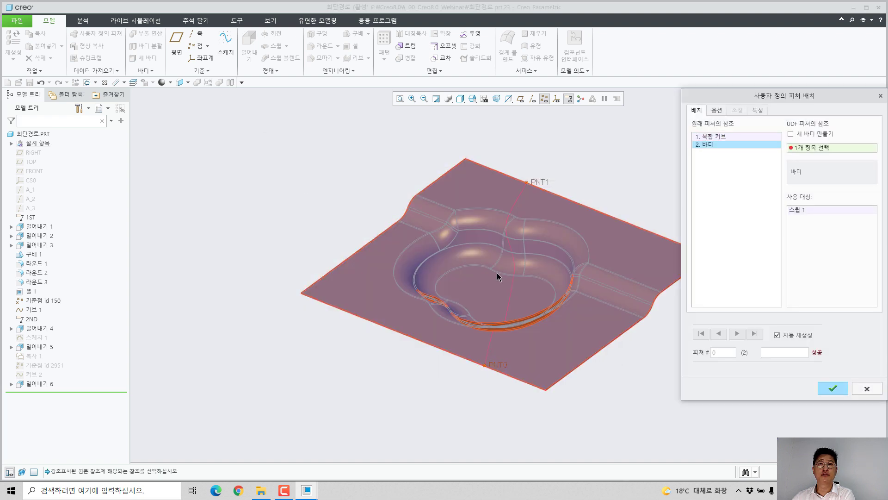
left_click(457, 230)
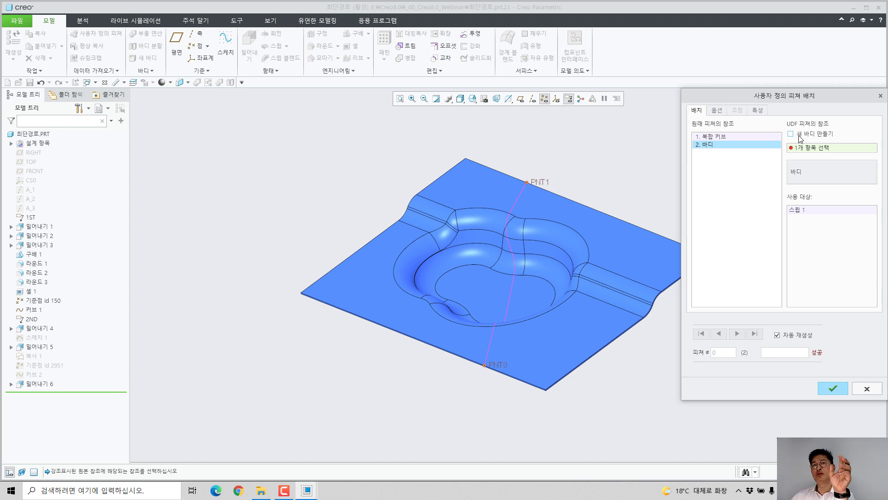
left_click(799, 136)
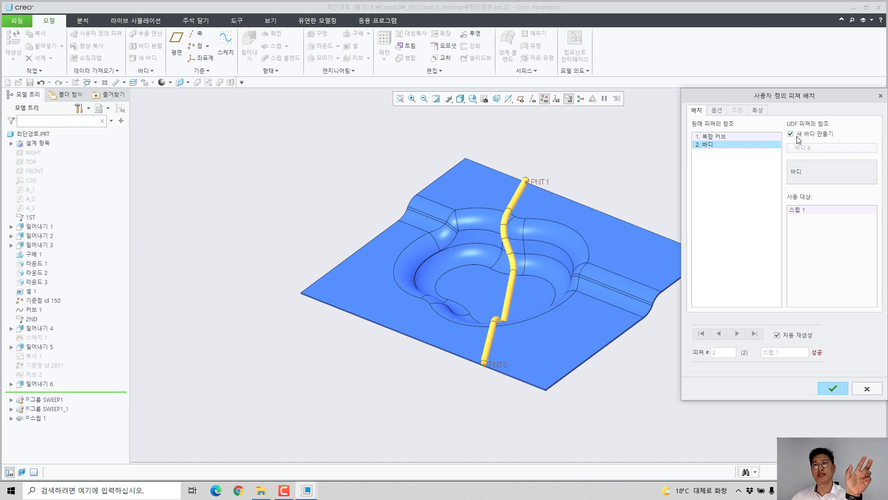
left_click(828, 388)
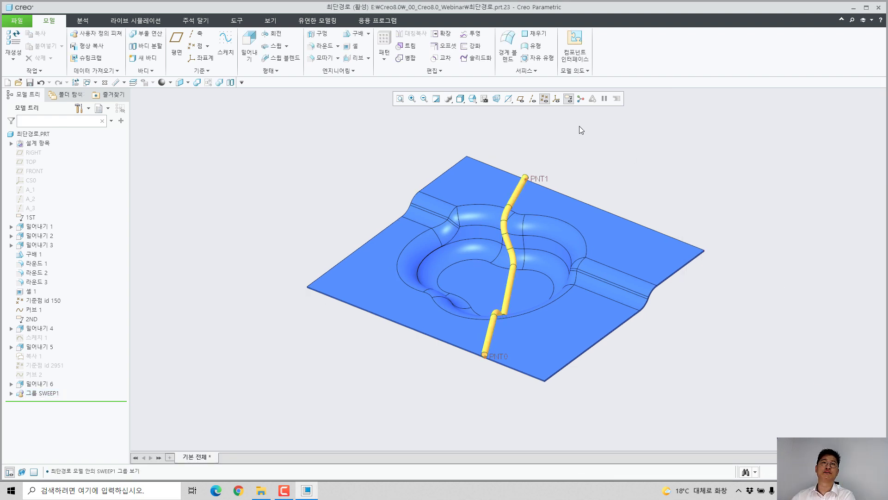
Step: Activate the layer state 2Nd and examine the curved surface with its obstacles and the curve between PNT2 and PNT3
left_click(484, 98)
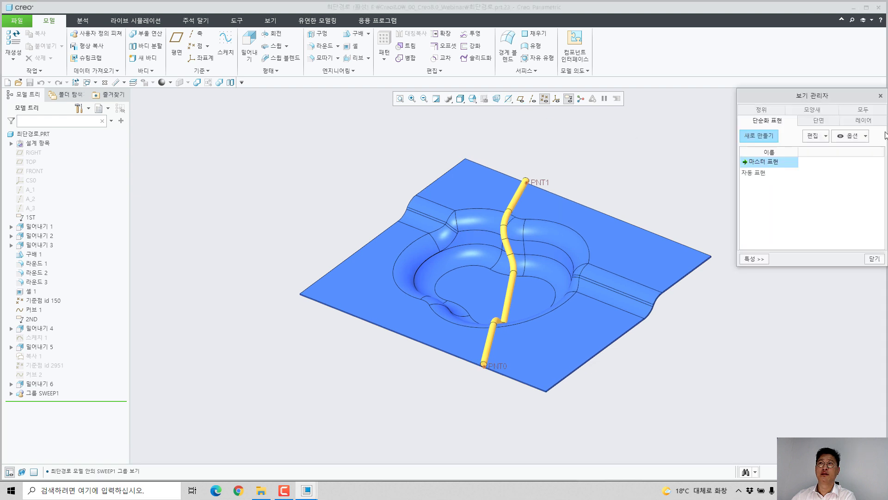
left_click(864, 121)
left_click(881, 260)
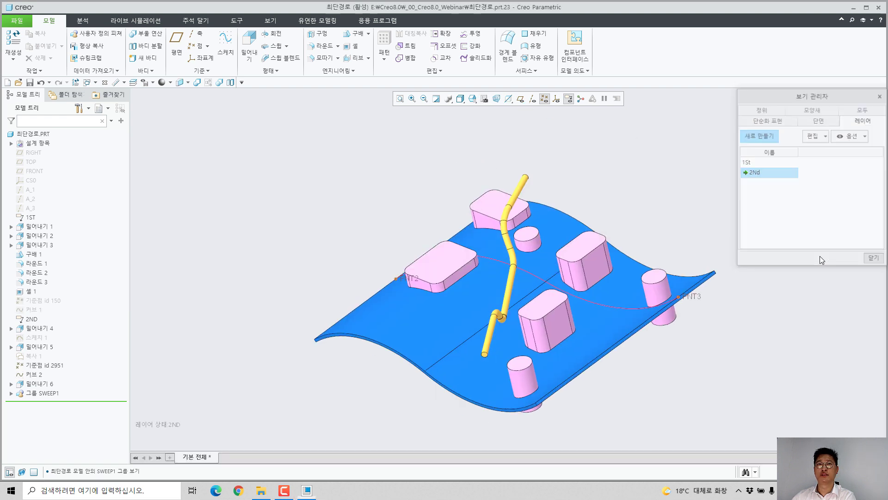
scroll(505, 220, "up", 3)
mouse_move(511, 222)
middle_mouse_down()
mouse_move(548, 224)
mouse_move(500, 228)
middle_mouse_up()
scroll(500, 229, "down", 3)
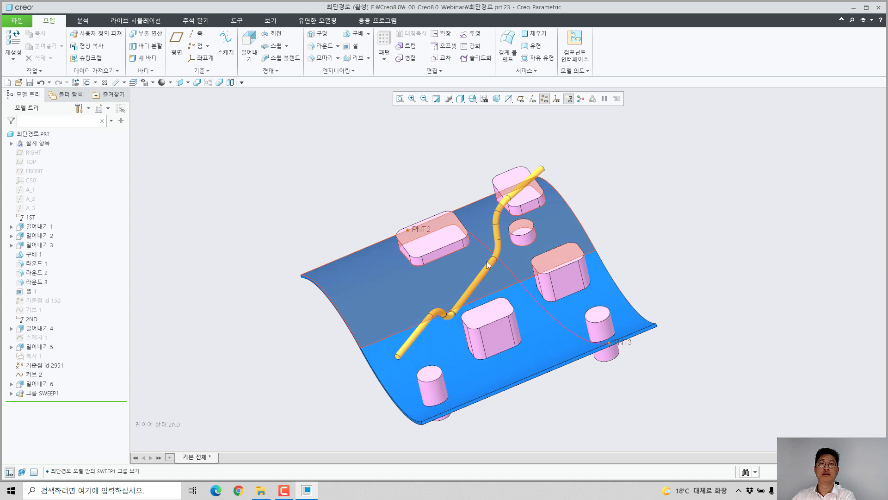
middle_click_drag(634, 283, 654, 327)
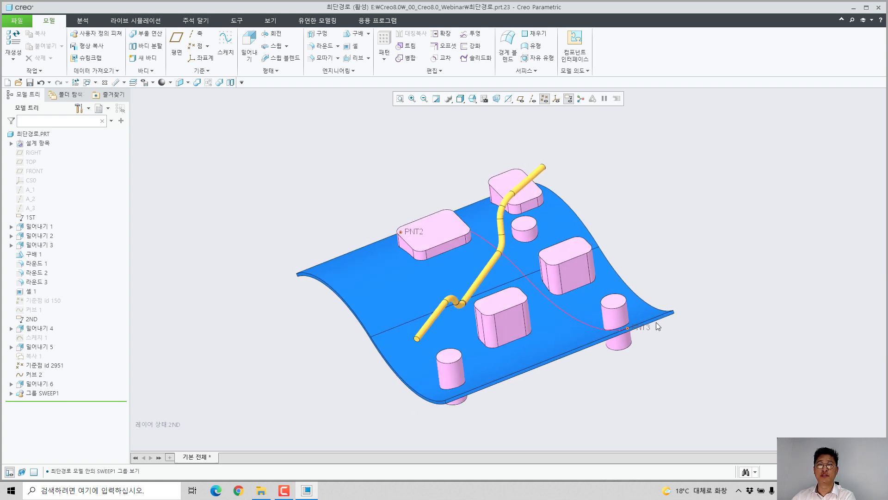
Step: Move datum point PNT3 along the surface edge to a ratio of 0.58 and regenerate the model
left_click(645, 330)
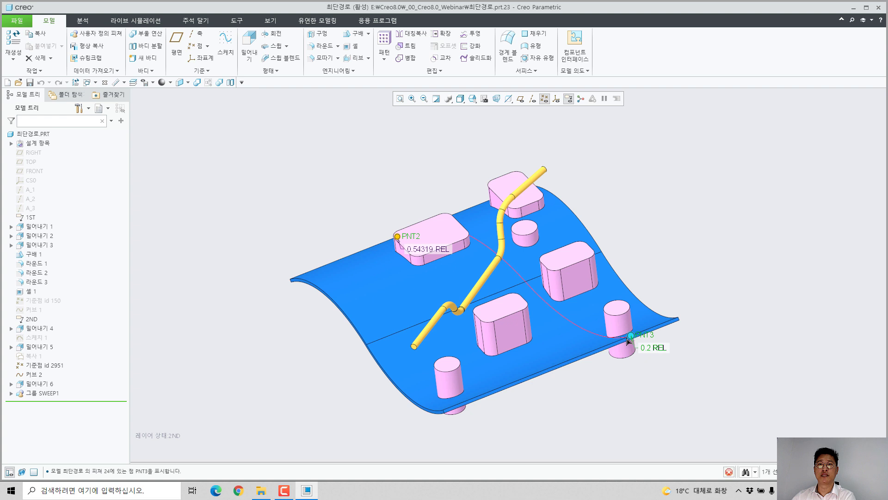
left_click_drag(631, 337, 542, 370)
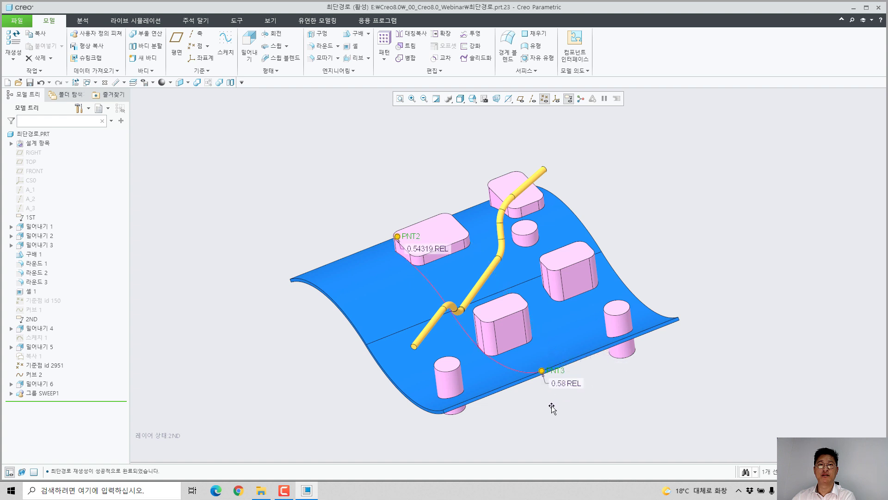
left_click(77, 83)
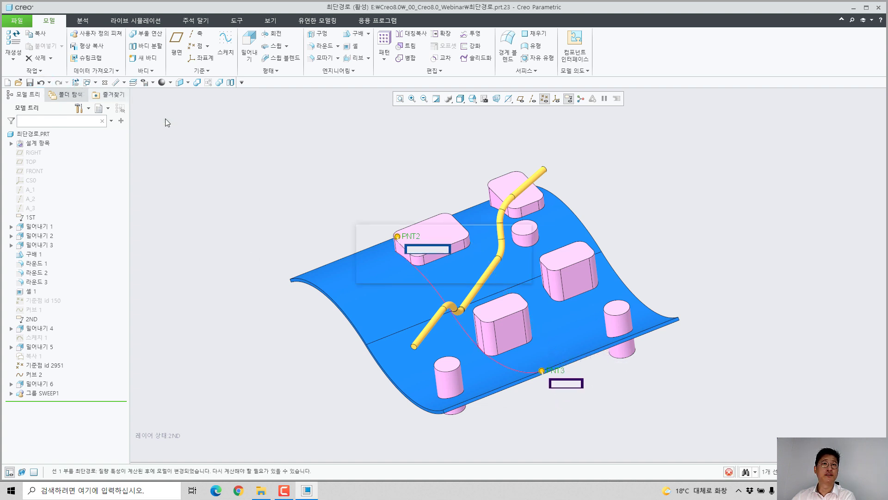
Step: Place sweep1.gph along the curve between PNT2 and PNT3, using the existing swept tube's body as the body reference
left_click(95, 34)
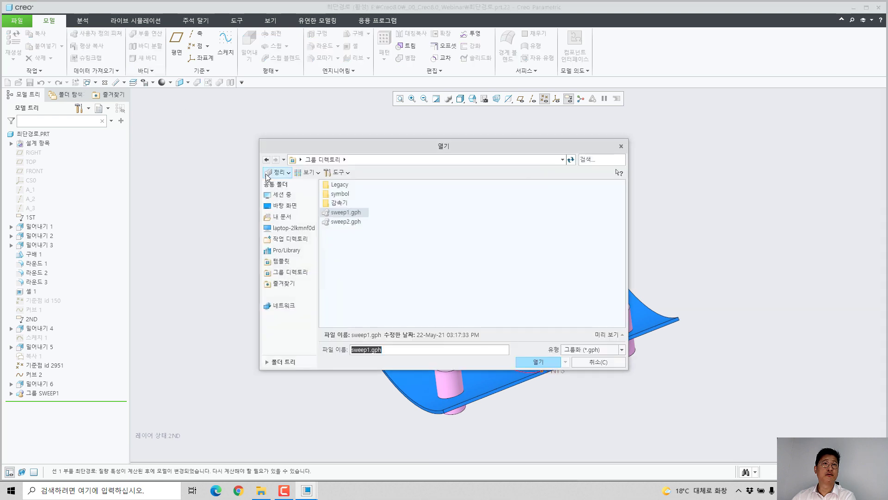
key("Return")
key("Return")
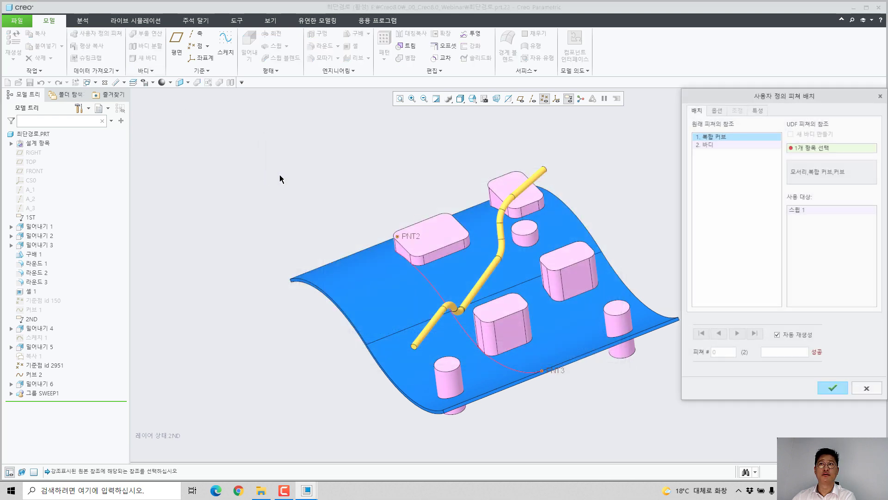
left_click(431, 292)
left_click(728, 136)
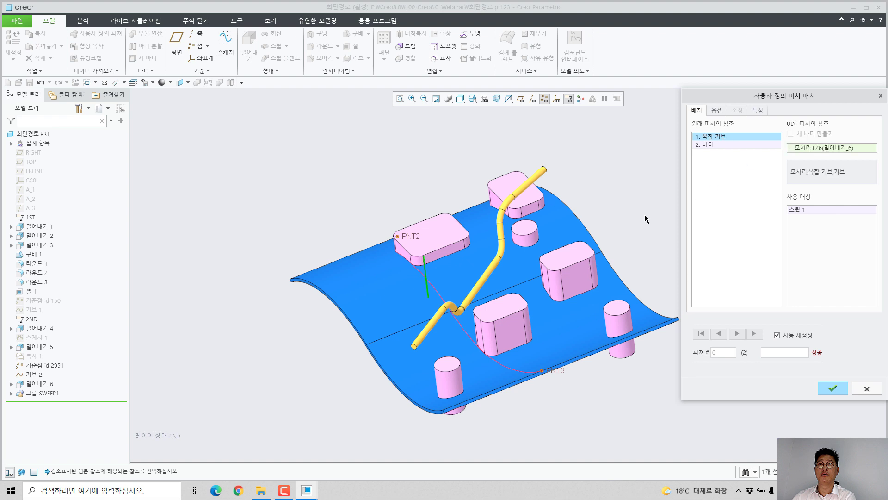
left_click(442, 298)
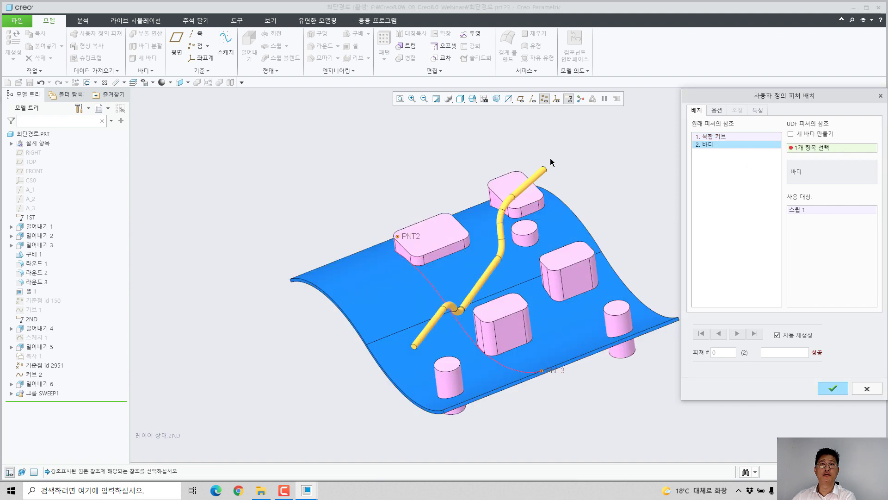
left_click(535, 177)
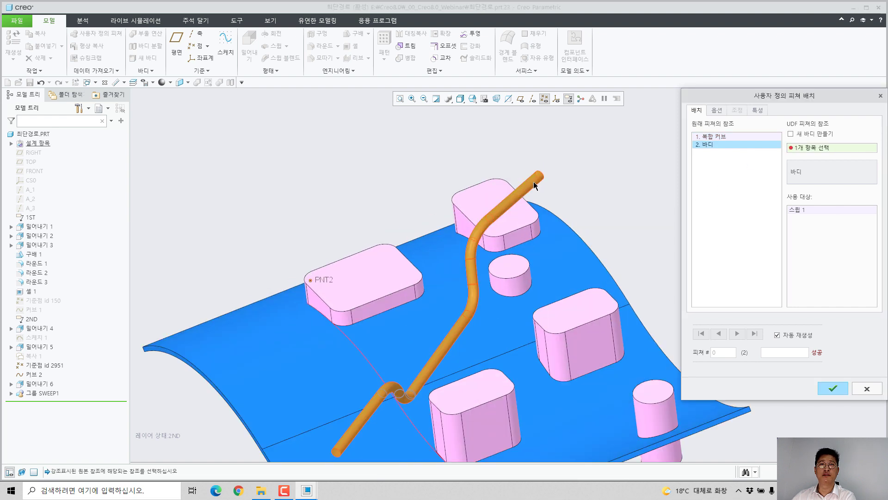
left_click(838, 390)
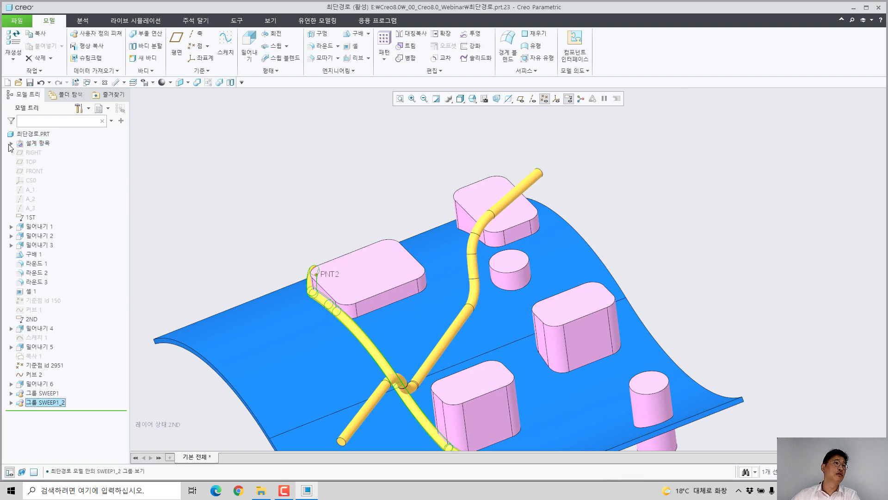
Step: Hide the surface body 최단경로2 and the obstacle body 장애물 so only the swept tube bodies are displayed
left_click(11, 144)
left_click(21, 180)
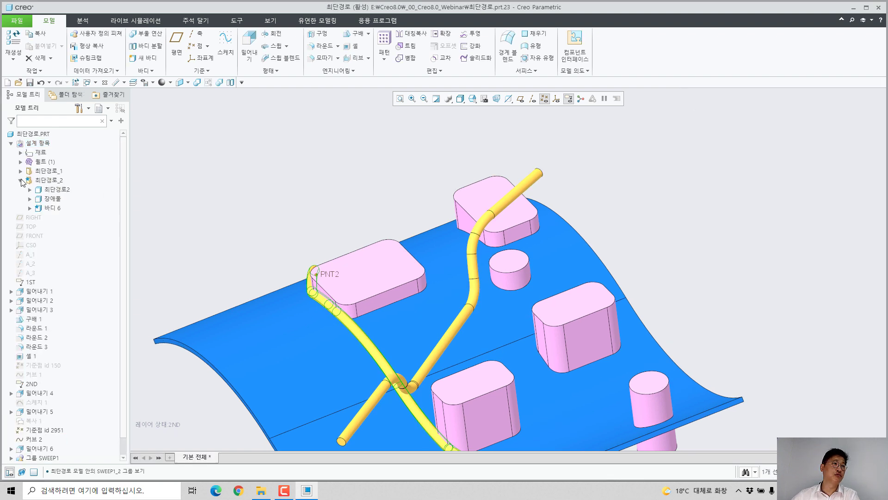
left_click(48, 190)
left_click(51, 199, "ctrl")
left_click(64, 165)
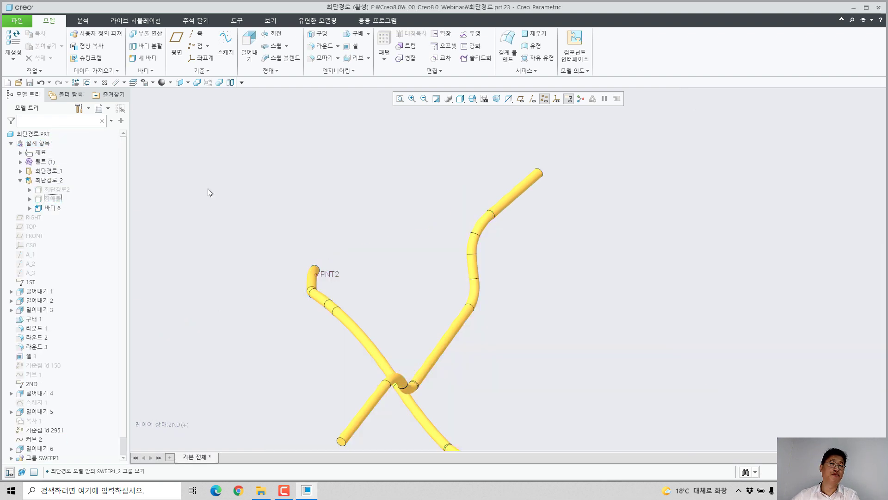
Step: Turn off the datum point display and examine the two swept tubes from several angles
left_click(546, 98)
middle_click_drag(532, 118, 526, 277)
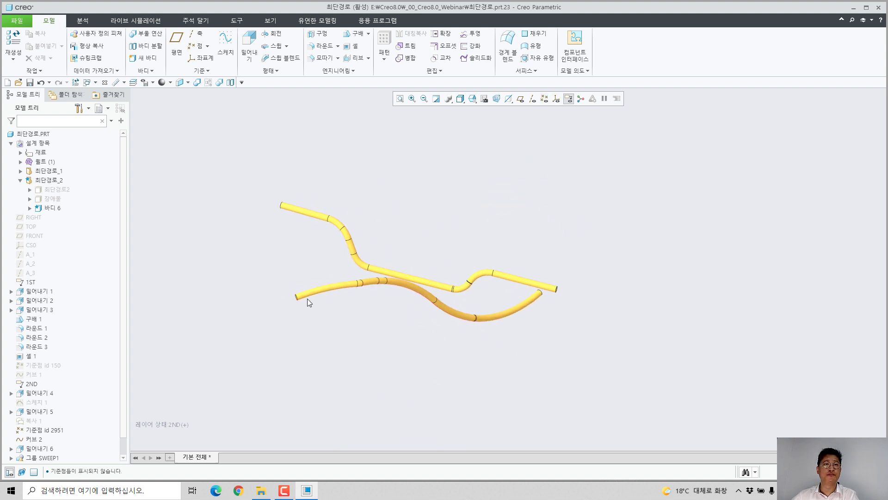
scroll(304, 299, "down", 5)
middle_click_drag(311, 283, 345, 279)
scroll(458, 255, "up", 2)
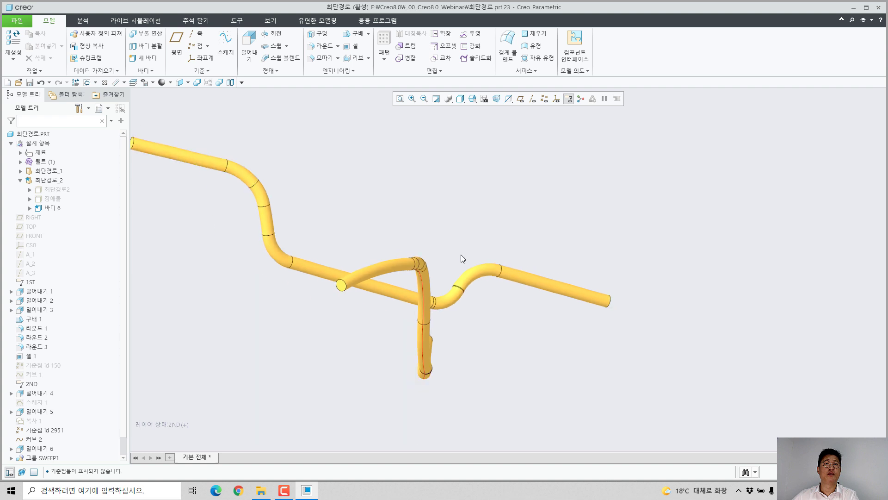
middle_click_drag(461, 255, 411, 265)
middle_click_drag(489, 246, 378, 328, "shift")
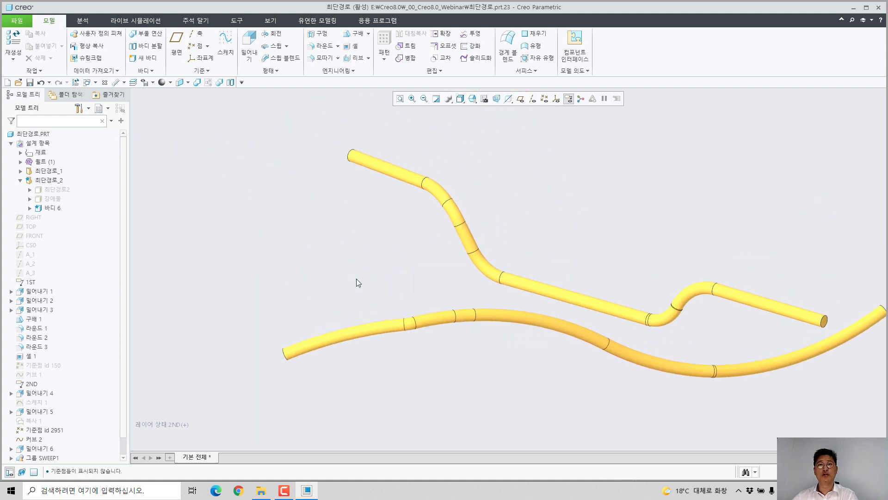
scroll(358, 249, "up", 2)
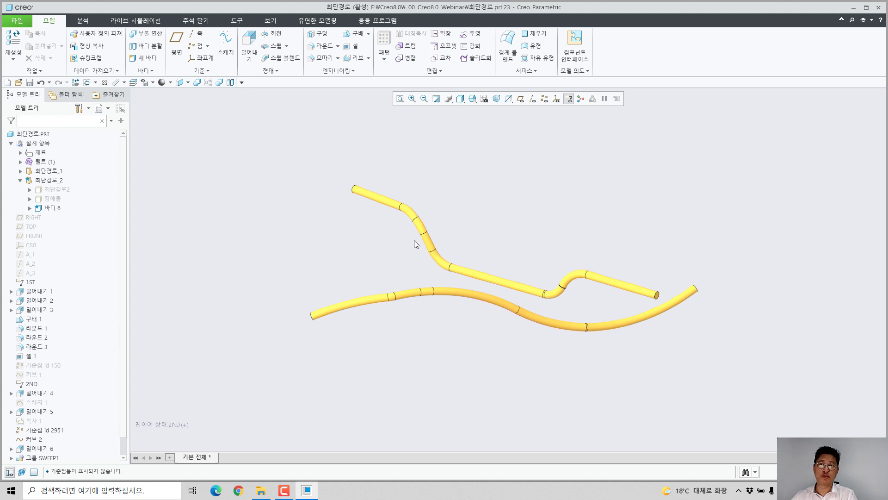
middle_click_drag(415, 240, 417, 283)
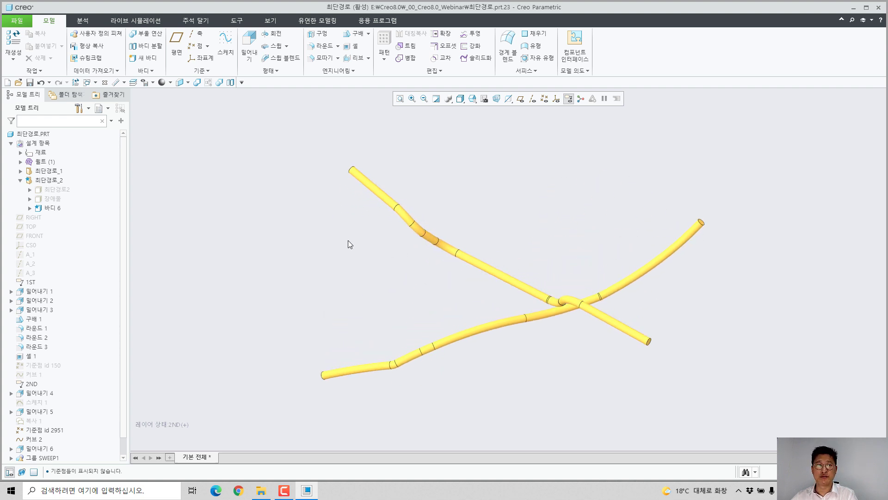
Step: Clear the shortest-path part from the session and open shell.prt from the webinar folder
left_click(106, 83)
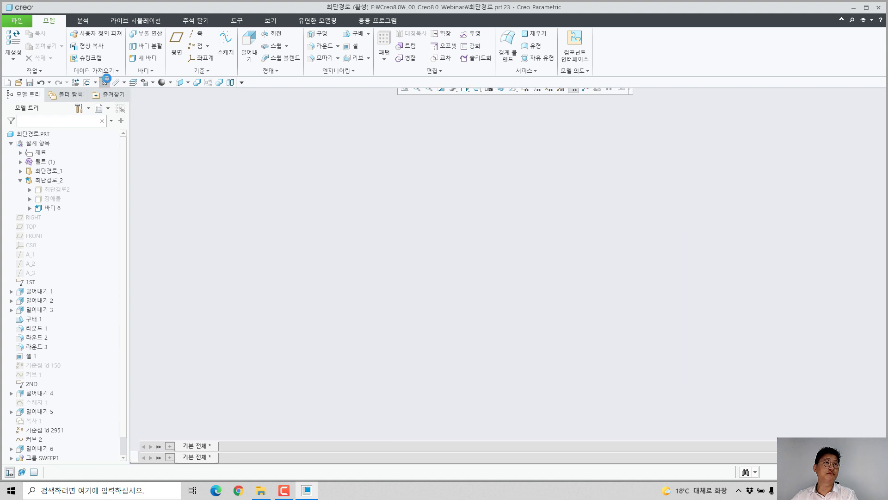
left_click(118, 47)
key("Return")
left_click(34, 44)
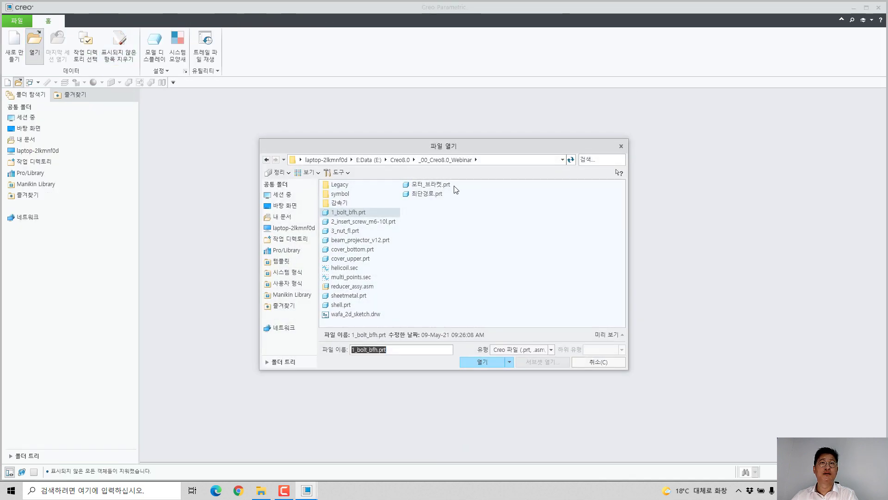
double_click(340, 305)
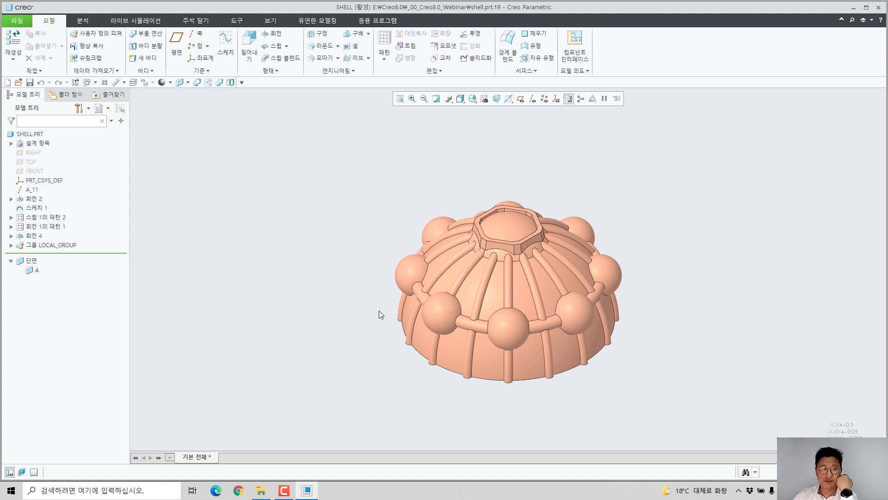
Step: Try to shell the single ORIGINAL_SHAPE body with a thickness of 10, removing the flat circular bottom face
scroll(451, 350, "up", 1)
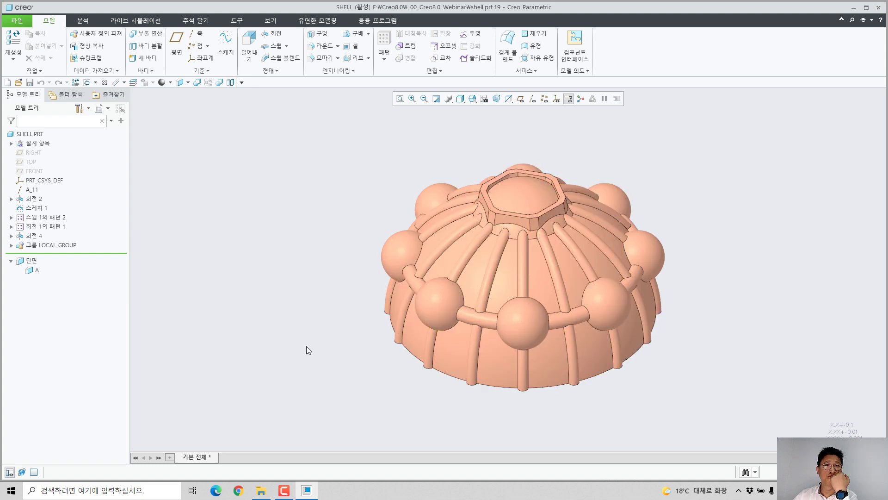
left_click(352, 46)
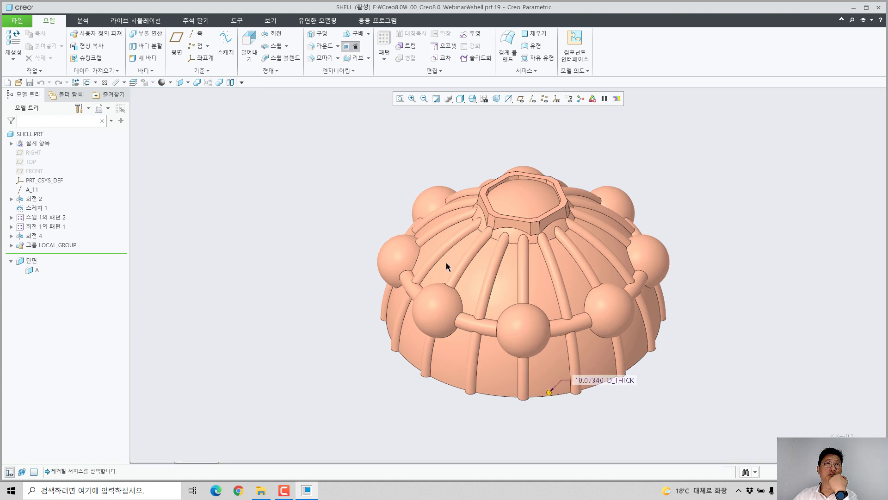
middle_click_drag(446, 262, 427, 199)
left_click(545, 262)
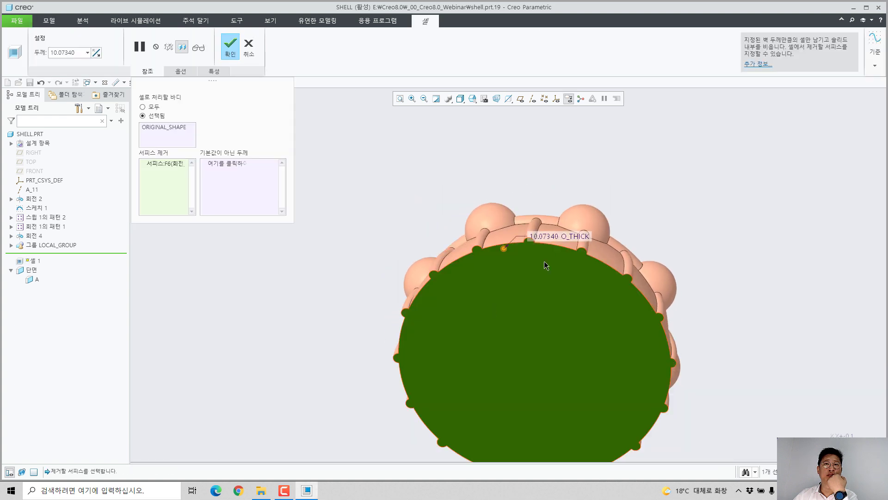
double_click(543, 235)
type("10")
key("Return")
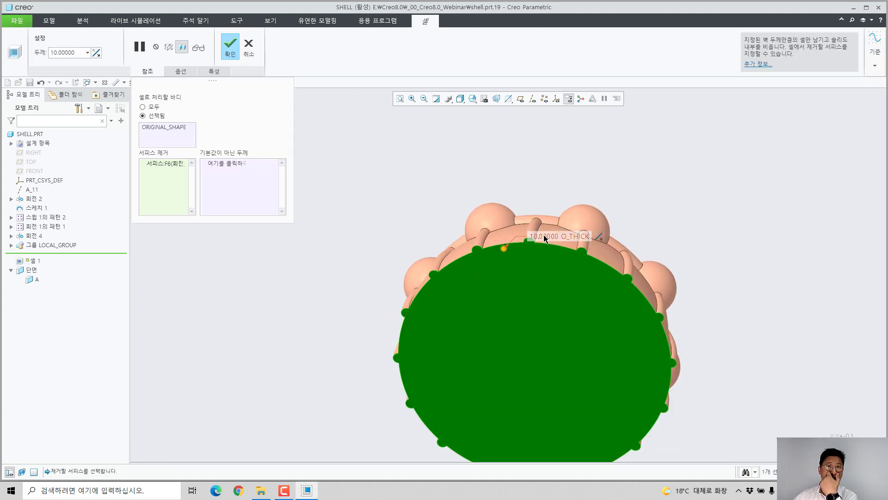
Step: Preview the shell and inspect both items reported for it in the troubleshooter, leaving the Shell feature without creating it
left_click(198, 48)
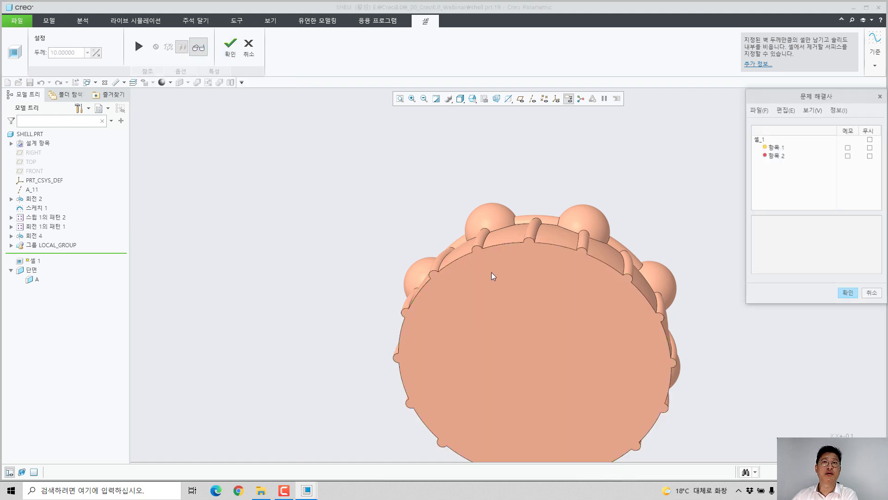
middle_click_drag(515, 299, 483, 205)
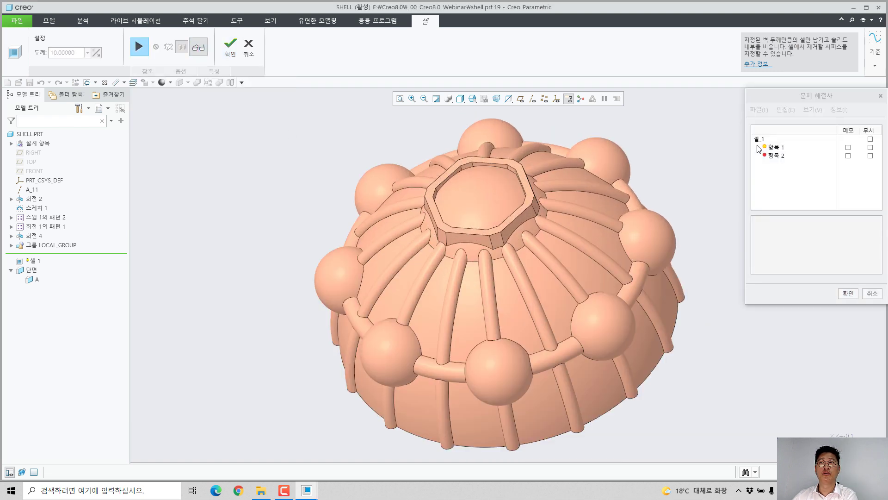
left_click(774, 147)
middle_click_drag(500, 204, 400, 199)
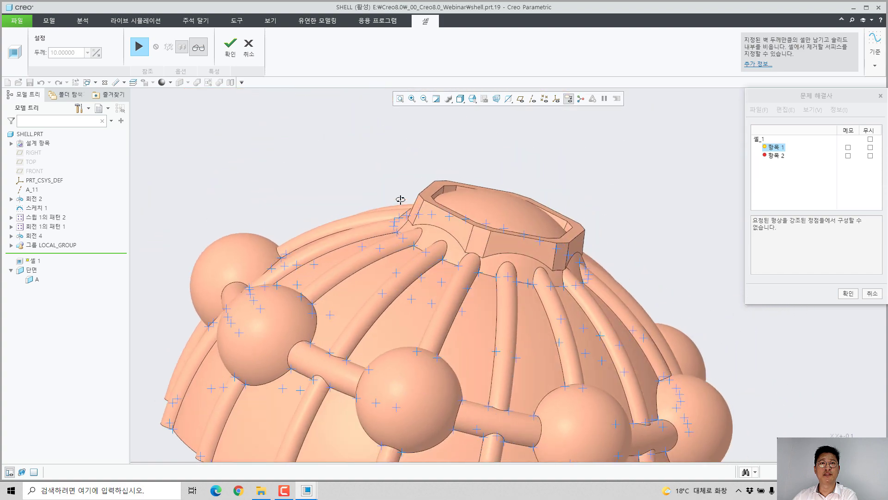
left_click(779, 157)
scroll(370, 245, "down", 5)
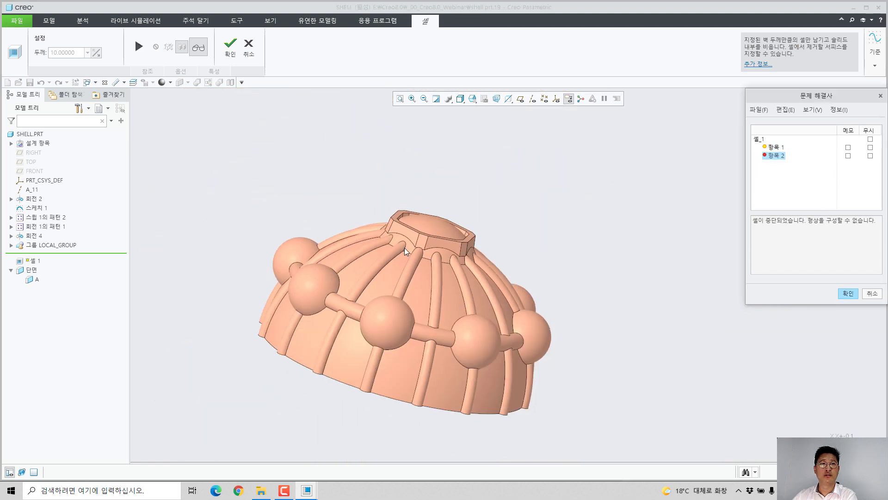
middle_click_drag(404, 248, 387, 234)
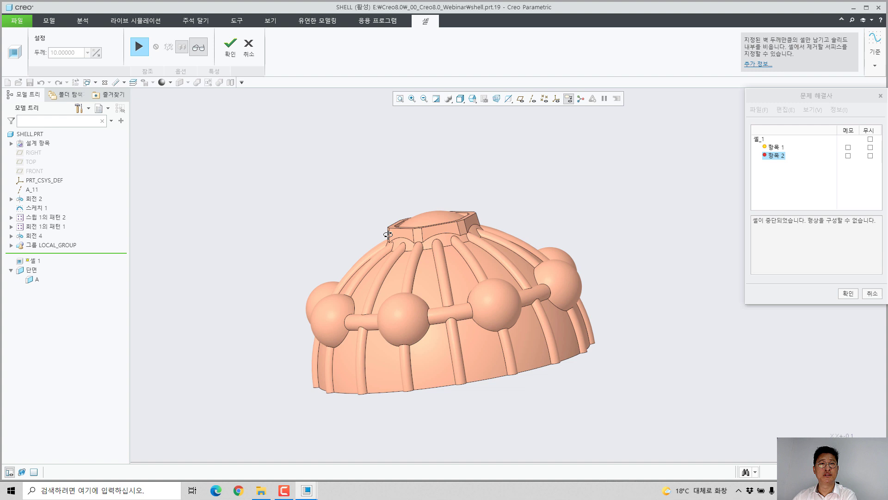
left_click(249, 44)
left_click(423, 263)
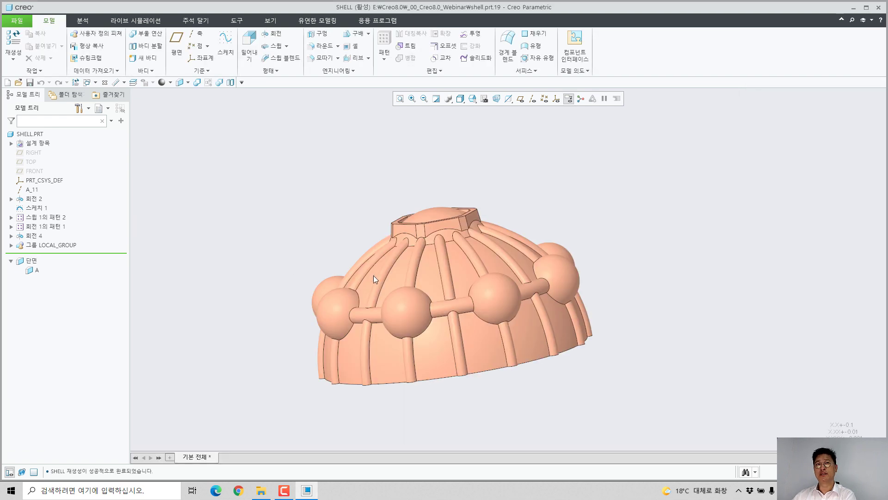
Step: Split the ORIGINAL_SHAPE body into two bodies, using the dome's outer surface as the splitting object
middle_click_drag(373, 275, 360, 289)
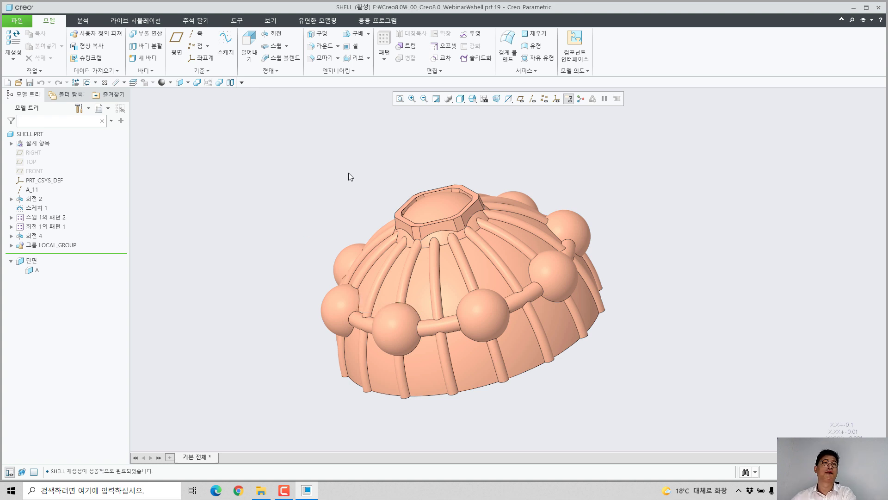
middle_click_drag(396, 213, 414, 226)
scroll(379, 326, "up", 2)
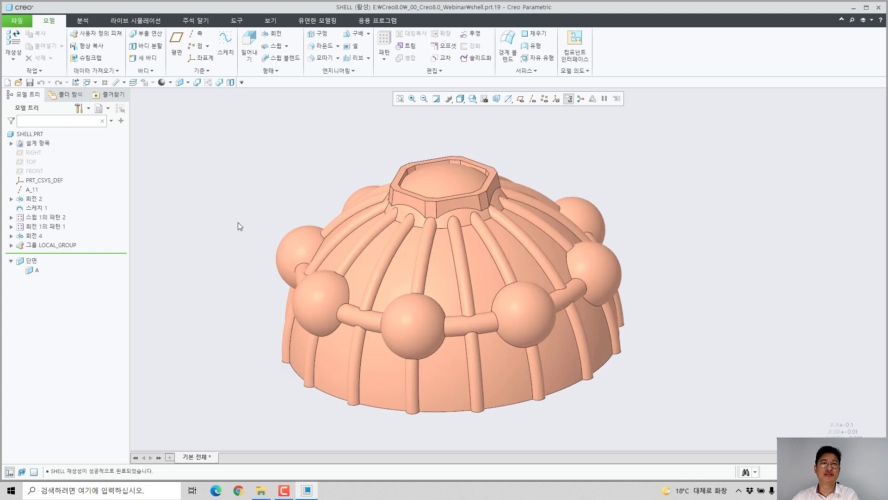
left_click(11, 144)
left_click(21, 153)
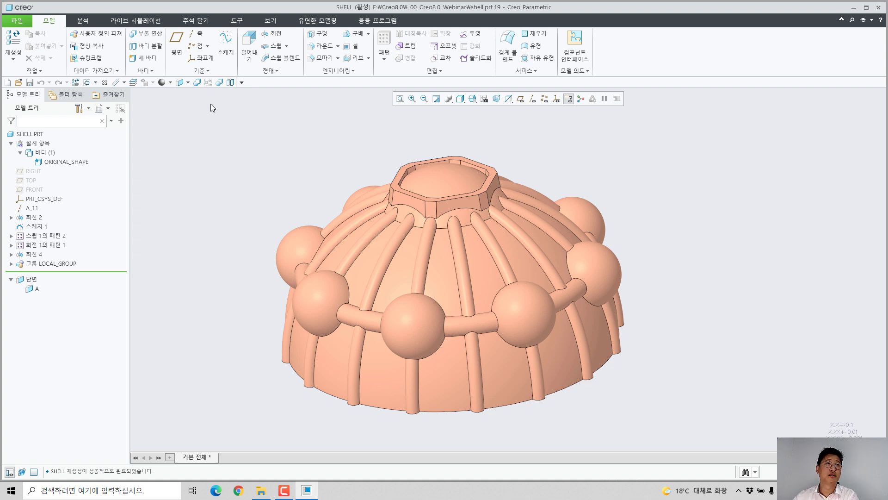
left_click(230, 83)
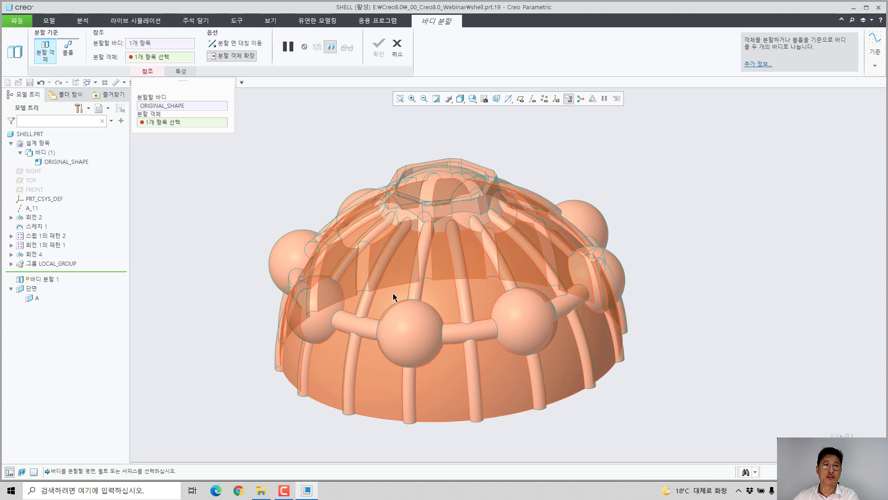
left_click(392, 296)
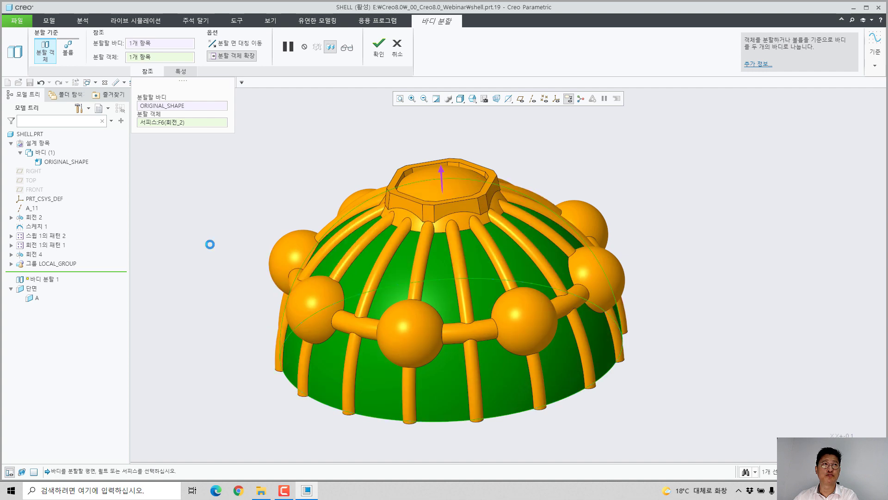
middle_click(210, 244)
Step: Hide ORIGINAL_SHAPE and the new body 2 in turn to check the split, and show both bodies again
left_click(67, 161)
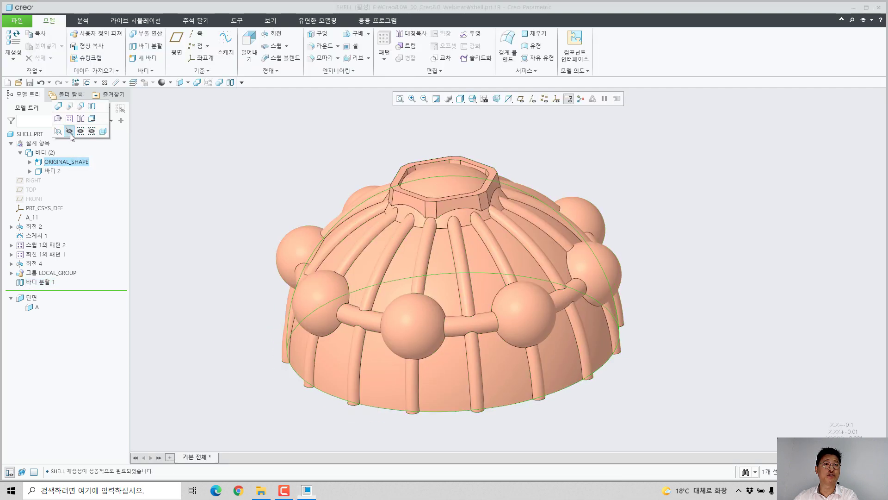
left_click(70, 133)
left_click(54, 171)
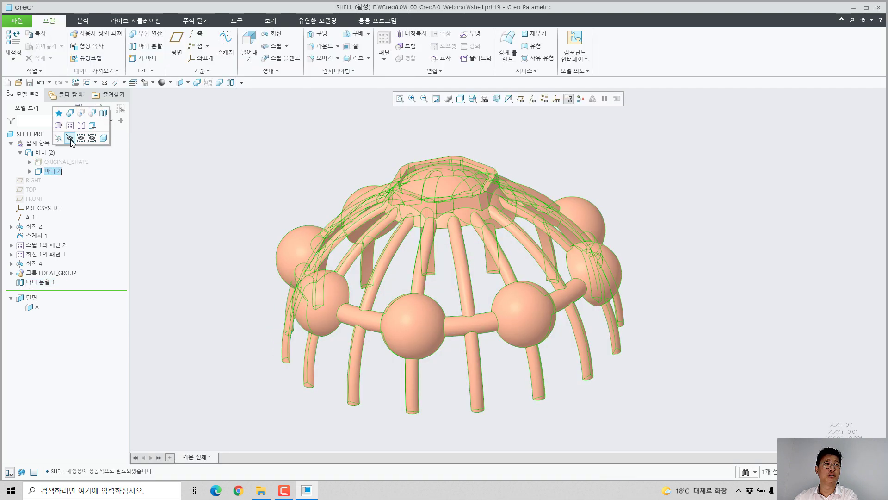
left_click(70, 138)
left_click(55, 163)
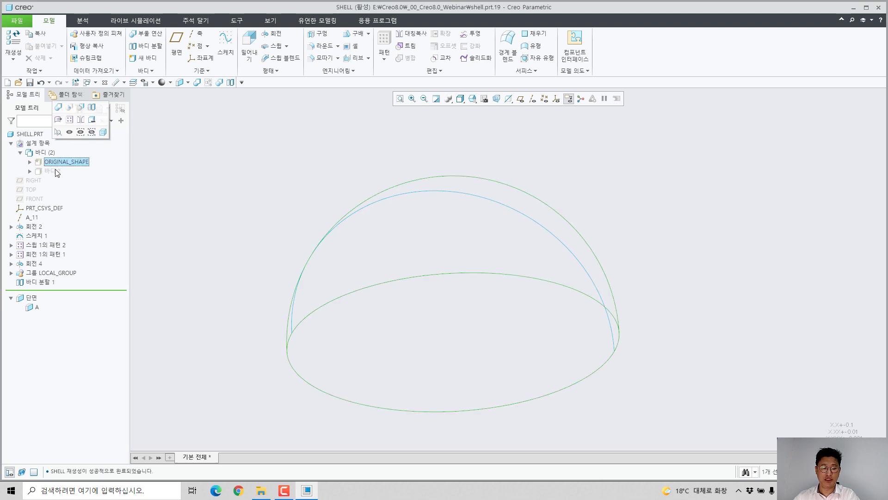
left_click(55, 171, "ctrl")
left_click(72, 137)
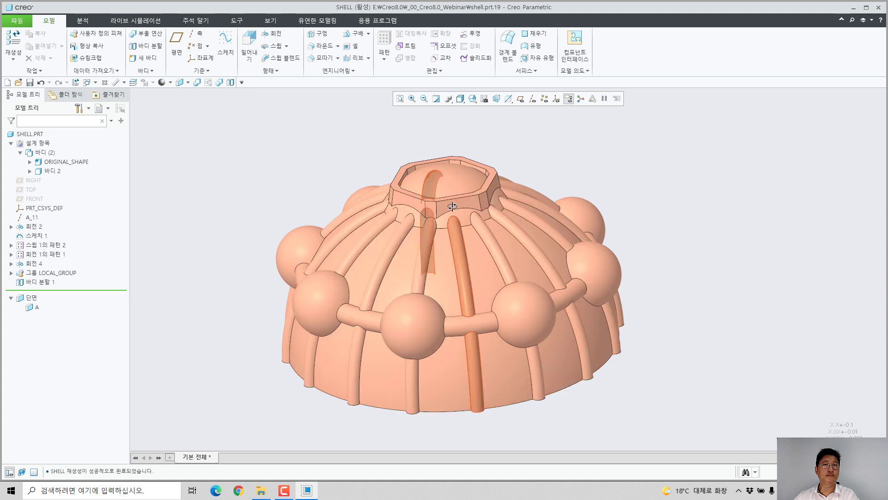
Step: Shell the ORIGINAL_SHAPE dome body with a thickness of 10, removing its flat circular bottom face
middle_click_drag(452, 207, 412, 266)
left_click(412, 266)
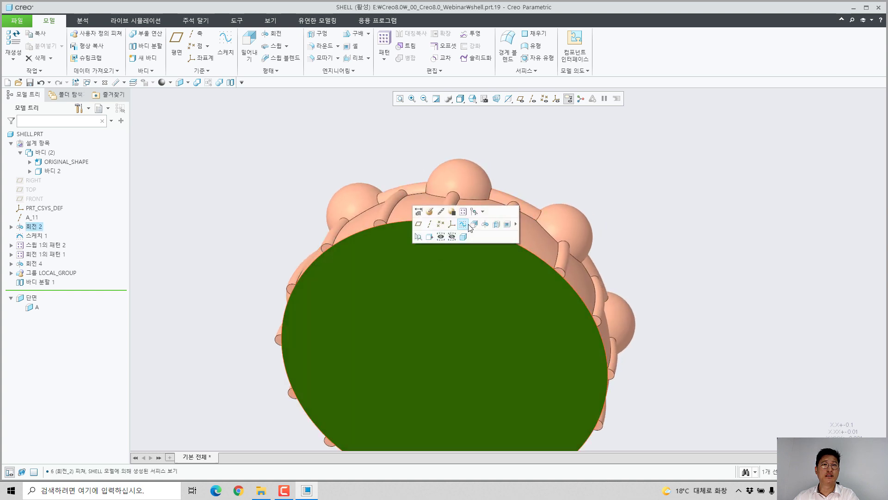
left_click(508, 225)
double_click(363, 244)
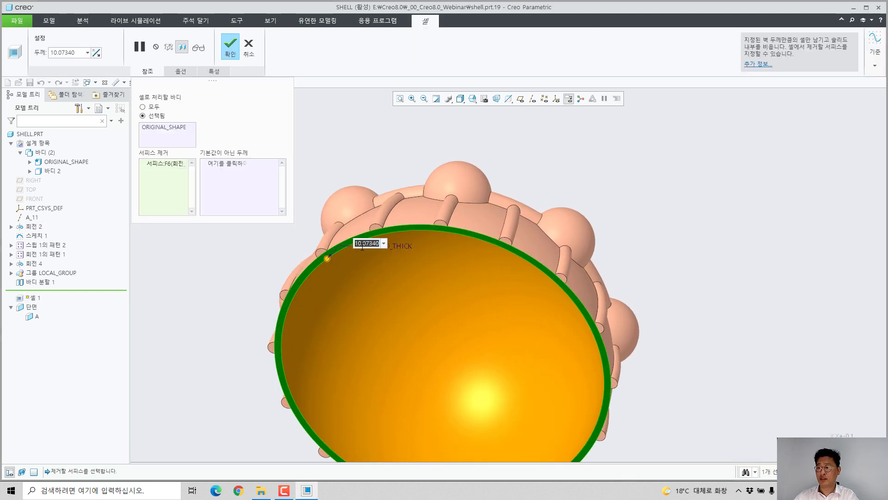
type("10")
key("Return")
middle_click(467, 217)
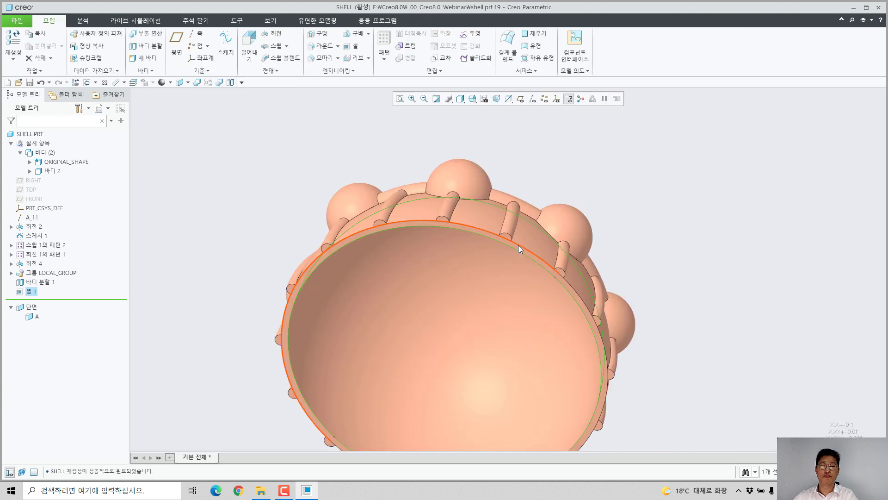
Step: Merge body 2, containing the ribs and spheres, into the shelled ORIGINAL_SHAPE body with a Boolean operation
key("ctrl+d")
left_click(713, 352)
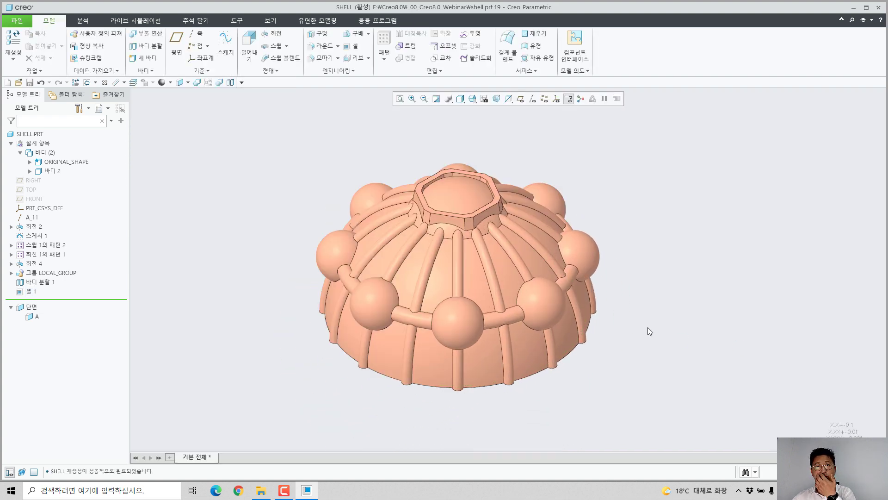
left_click(220, 85)
left_click(432, 281)
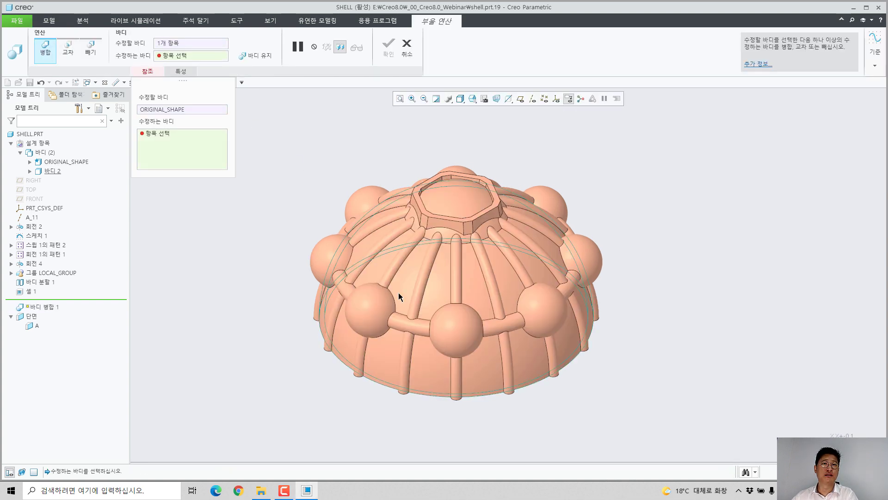
left_click(337, 301)
middle_click(262, 298)
middle_click_drag(262, 229, 477, 350)
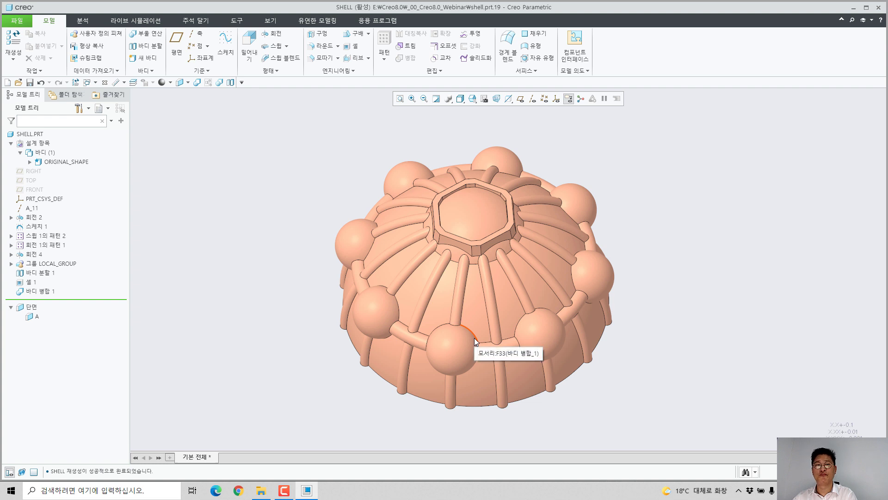
Step: Close the SHELL part and erase all objects that are not displayed from the session
left_click(105, 83)
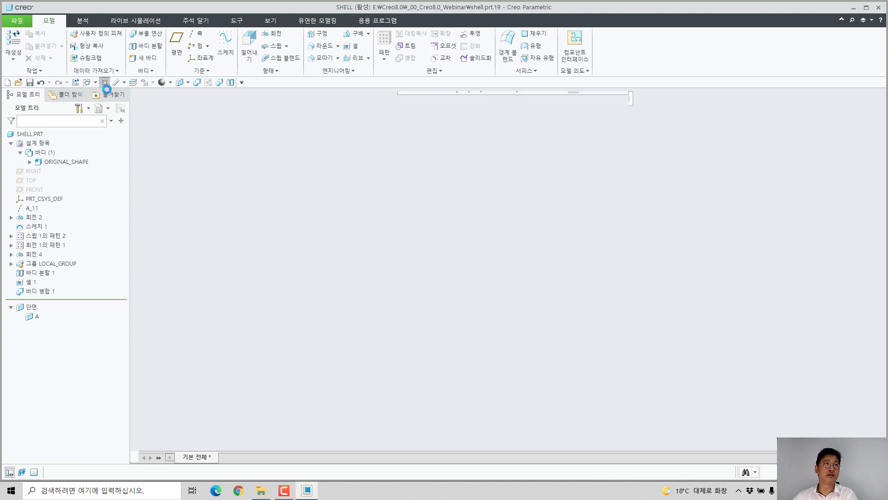
left_click(119, 46)
key("Return")
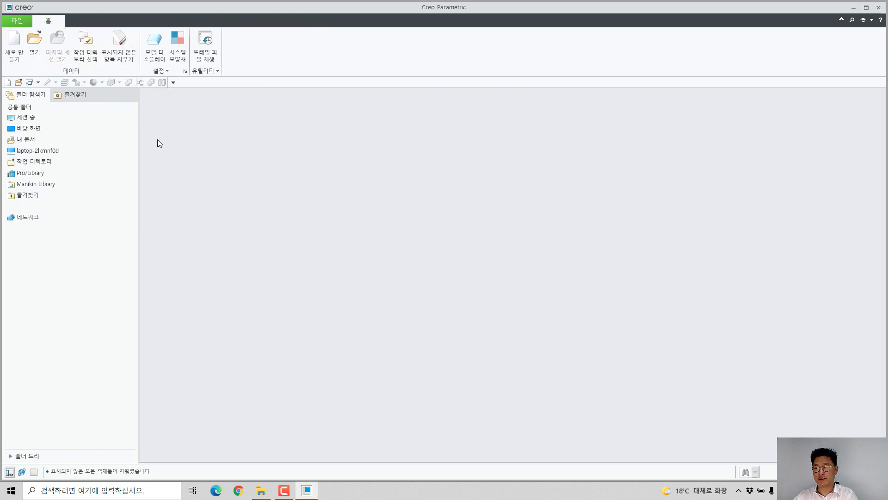
Step: Open cover_upper.prt from the webinar folder, close it once and reopen it from the in-session objects
left_click(34, 41)
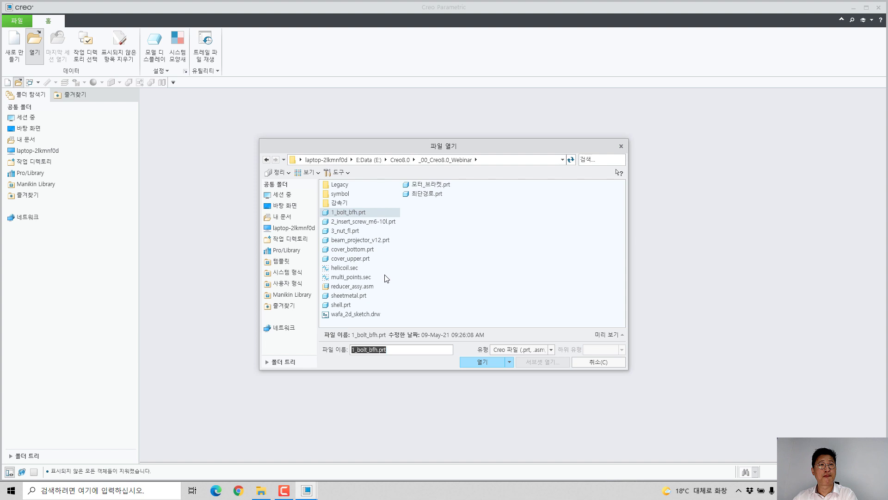
double_click(357, 259)
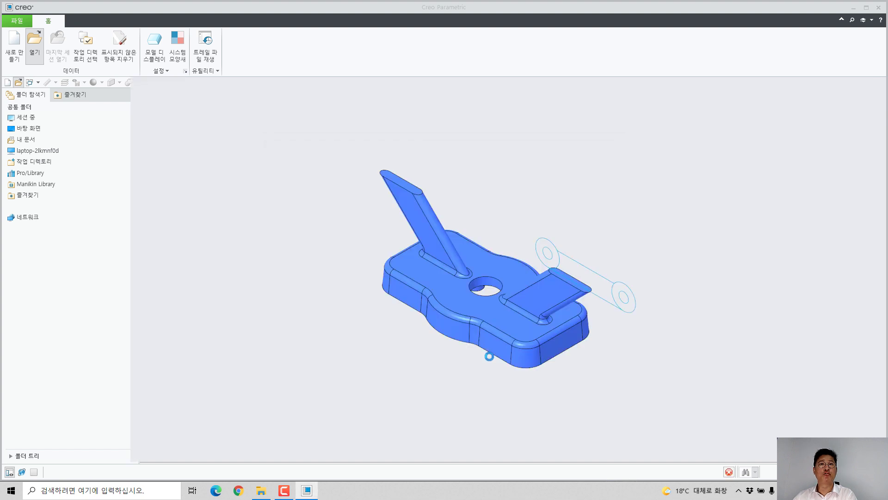
mouse_move(427, 290)
middle_mouse_down()
mouse_move(404, 262)
mouse_move(388, 260)
mouse_move(426, 286)
middle_mouse_up()
left_click(105, 82)
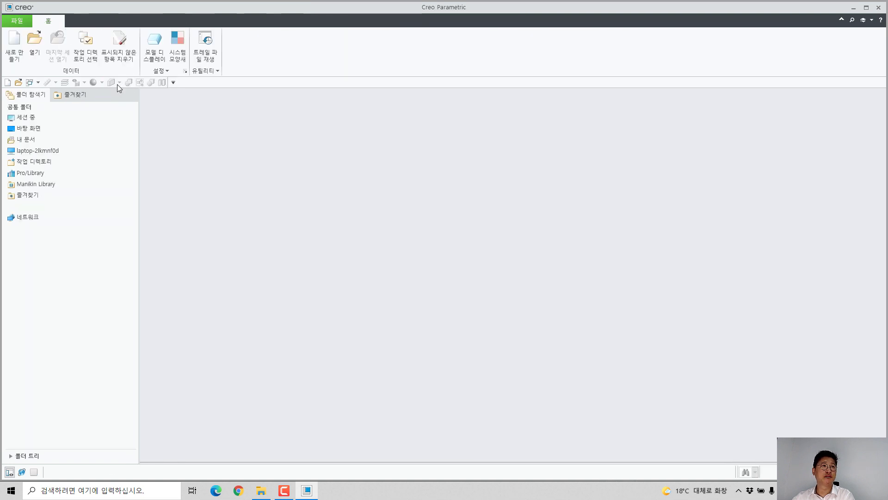
left_click(36, 44)
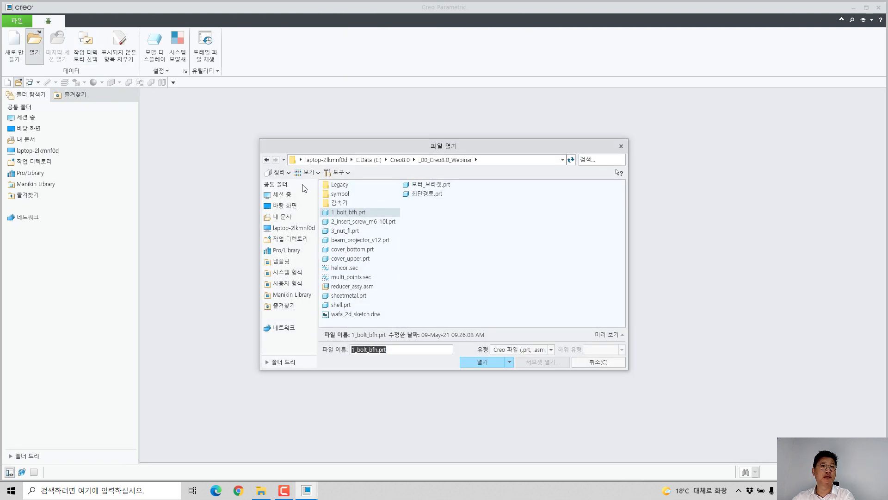
left_click(283, 194)
double_click(348, 185)
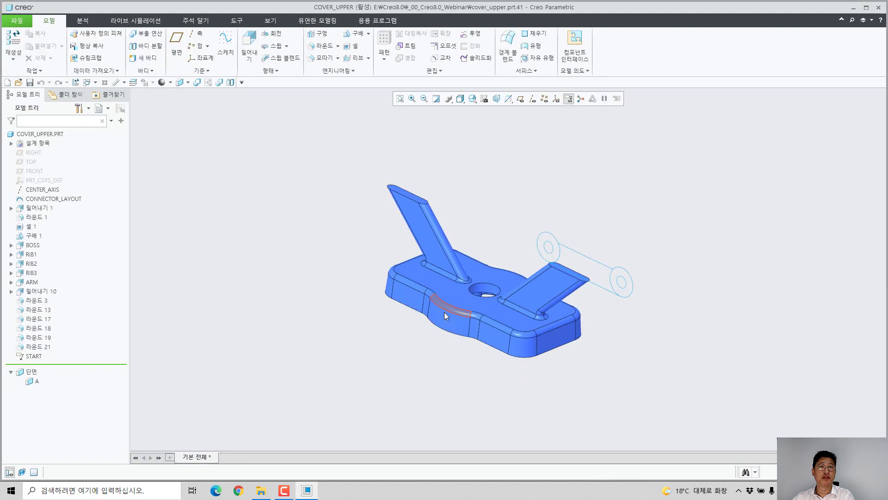
Step: Measure the angle between the base's planar outer side face and the TOP datum plane
scroll(444, 312, "down", 6)
left_click(117, 82)
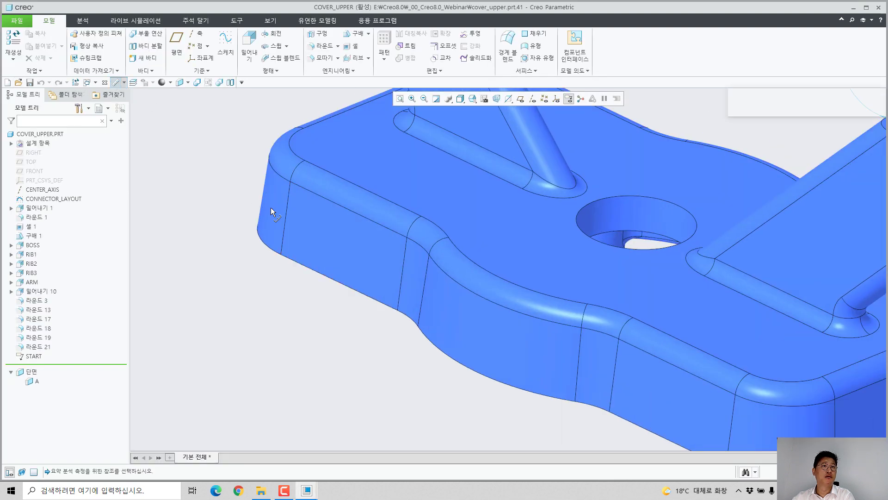
left_click(318, 228)
left_click(32, 161, "ctrl")
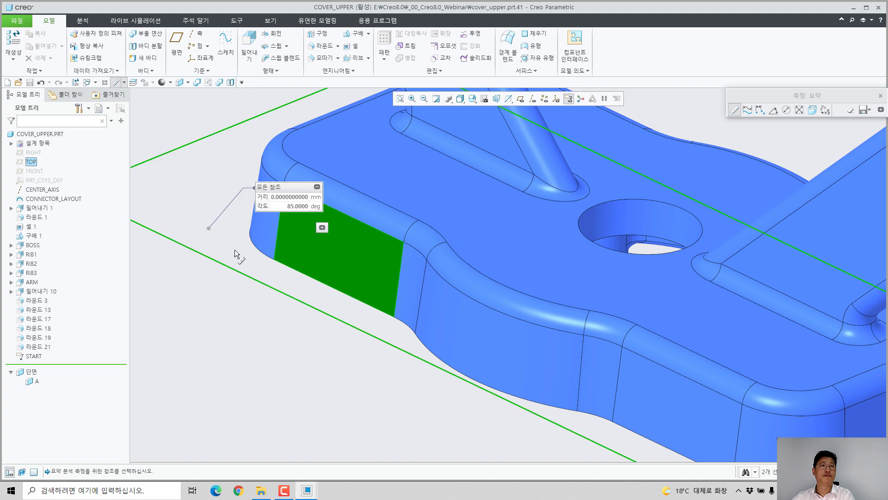
middle_click(323, 303)
scroll(359, 314, "up", 3)
scroll(363, 318, "up", 2)
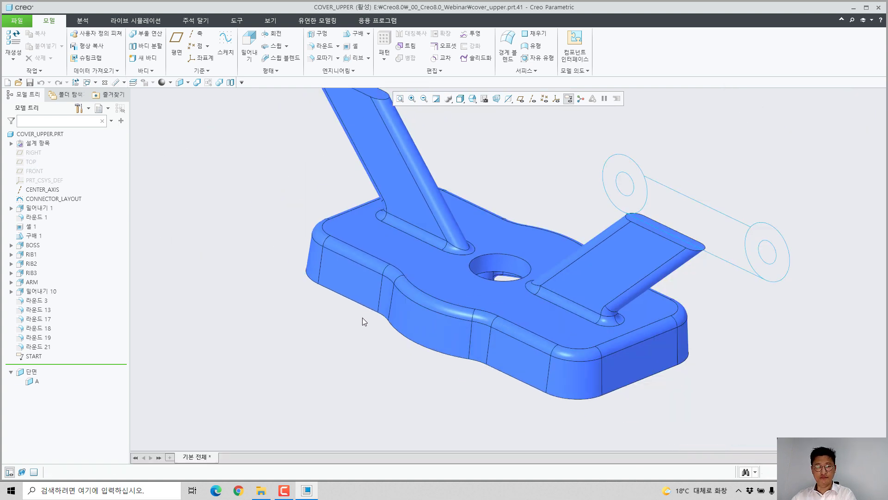
Step: Start a Draft on the base's planar outer side face, using the TOP datum plane as the draft hinge
middle_click_drag(393, 303, 405, 331, "shift")
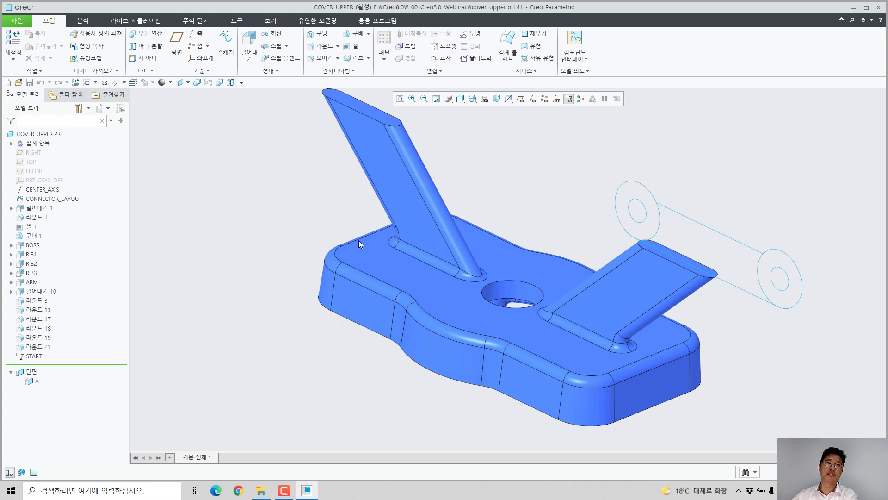
scroll(356, 277, "down", 5)
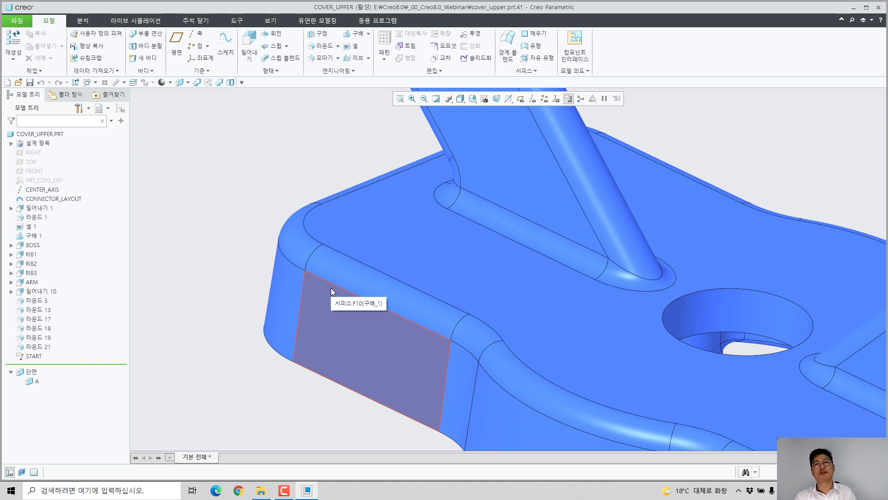
scroll(323, 244, "down", 3)
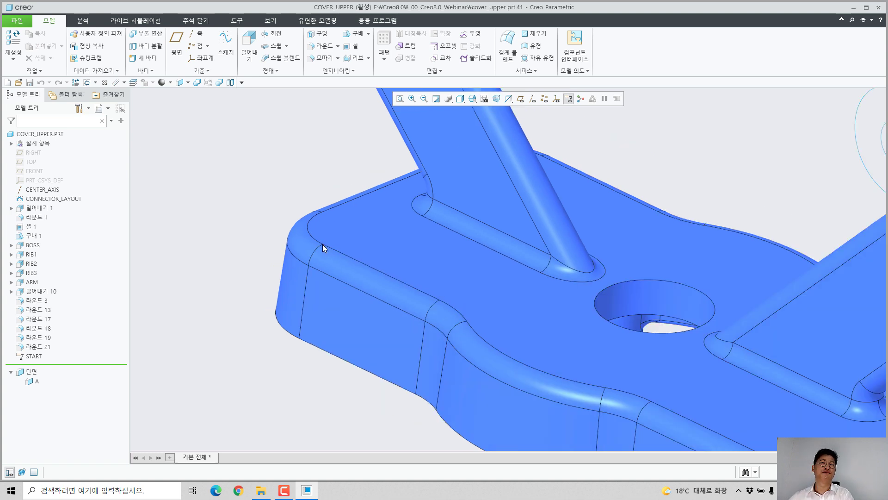
mouse_move(323, 244)
middle_mouse_down()
mouse_move(310, 268)
mouse_move(319, 261)
middle_mouse_up()
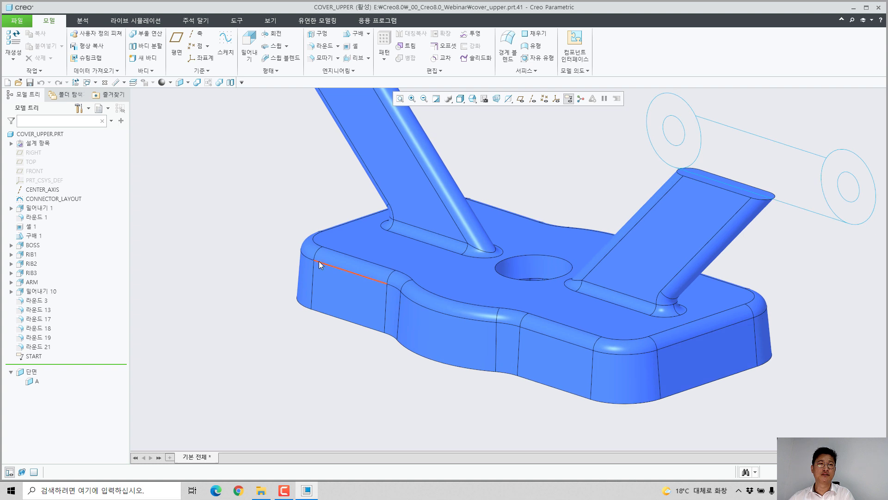
scroll(317, 264, "down", 3)
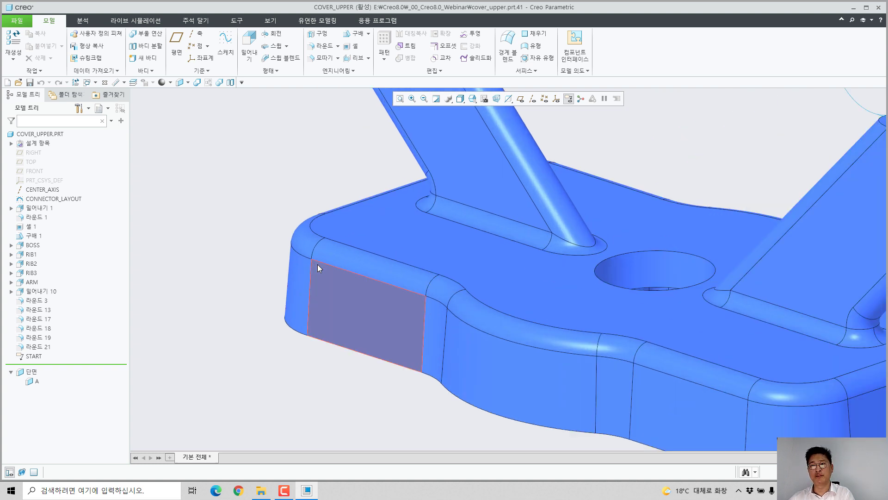
left_click(334, 300)
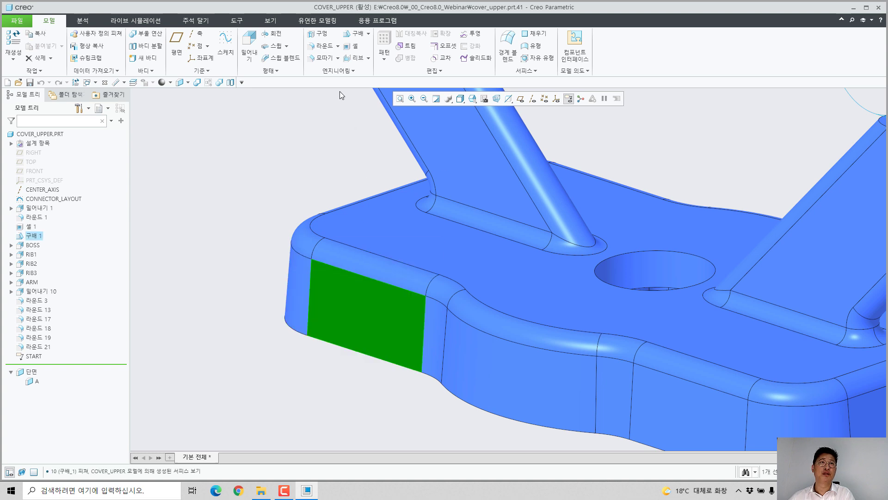
left_click(351, 36)
left_click(30, 164)
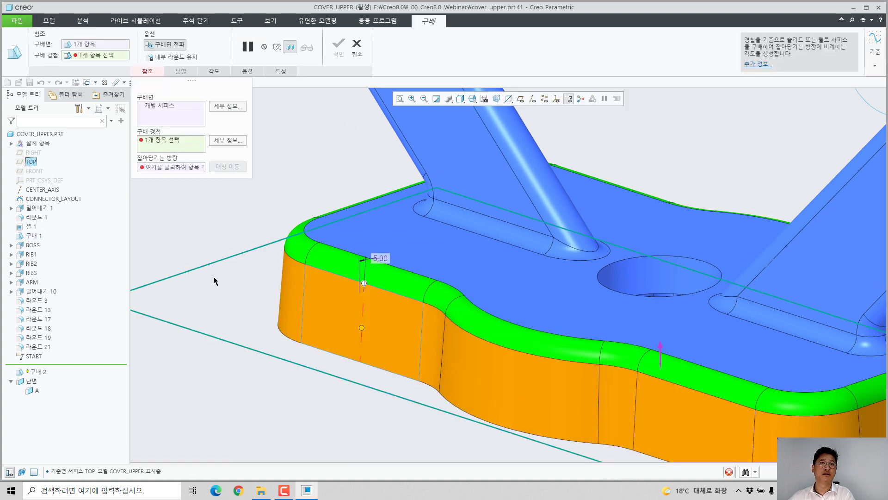
Step: Set the angle of the side-wall draft to 0.0 and complete the feature
scroll(228, 276, "up", 2)
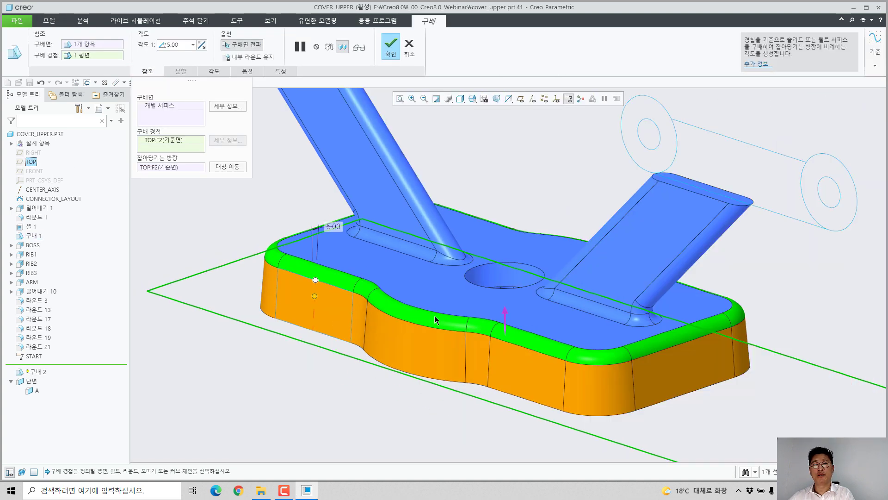
middle_click_drag(434, 316, 447, 368)
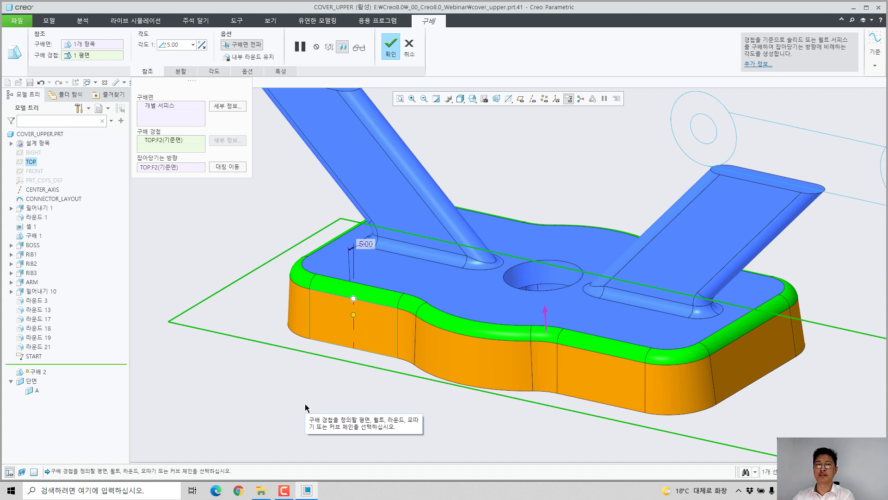
scroll(316, 341, "up", 3)
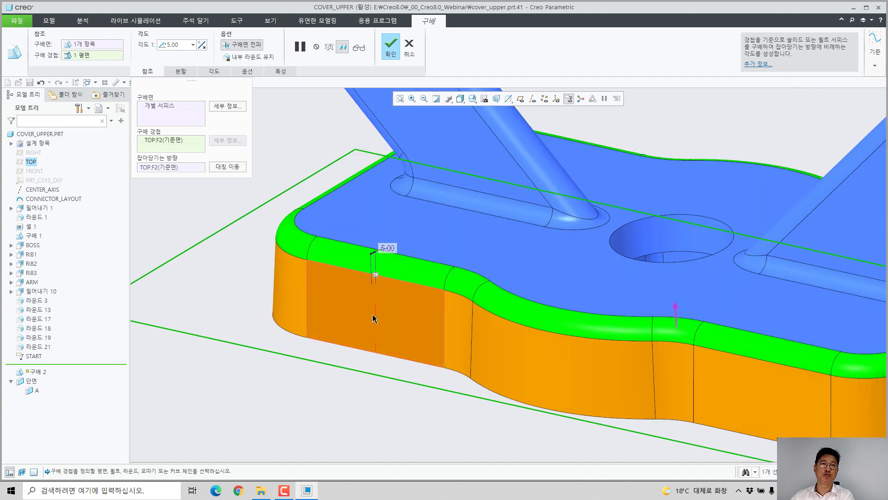
left_click_drag(375, 320, 376, 319)
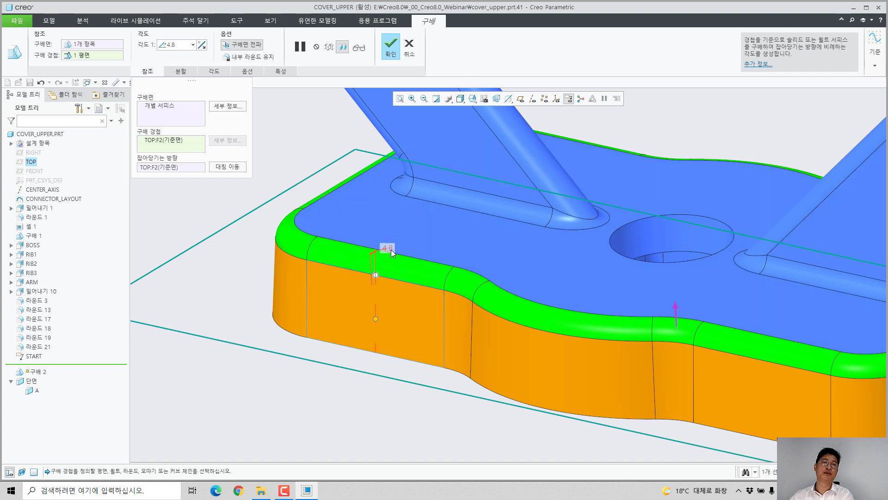
key("Return")
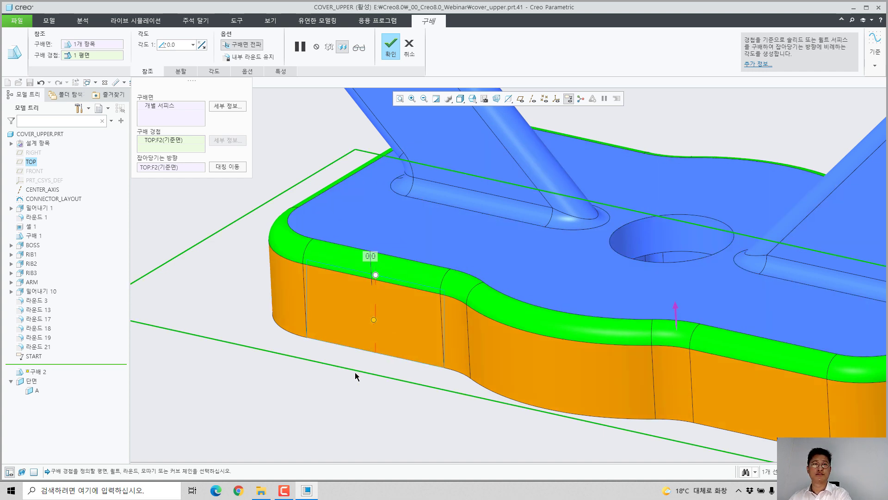
middle_click(355, 373)
left_click(287, 372)
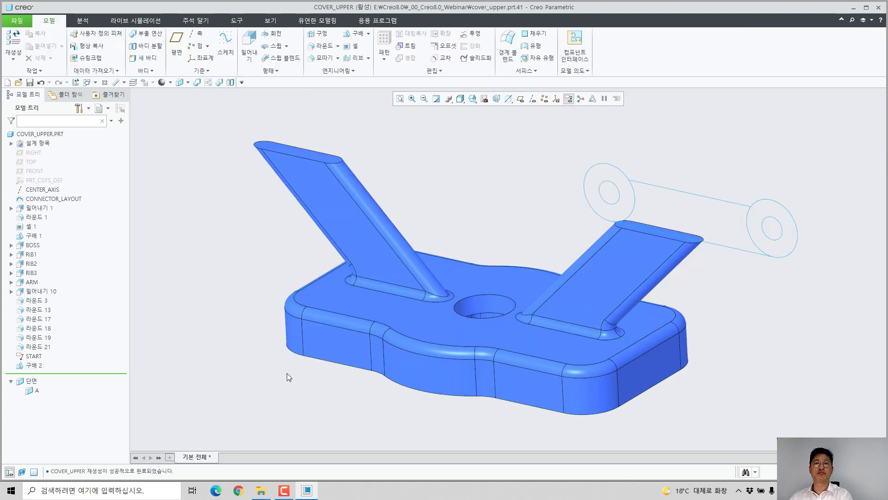
Step: Extrude the two ring regions of the CONNECTOR_LAYOUT sketch to a depth of 25, symmetric about the sketch plane
middle_click_drag(454, 292, 606, 262)
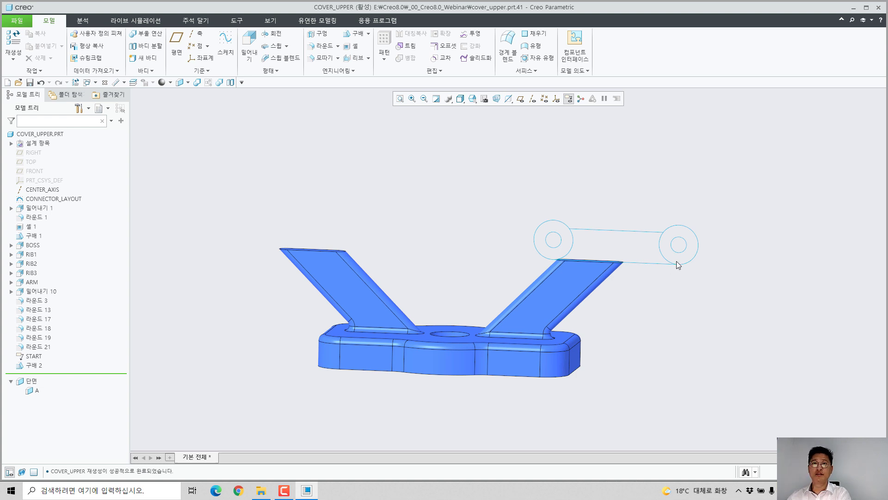
scroll(581, 203, "down", 2)
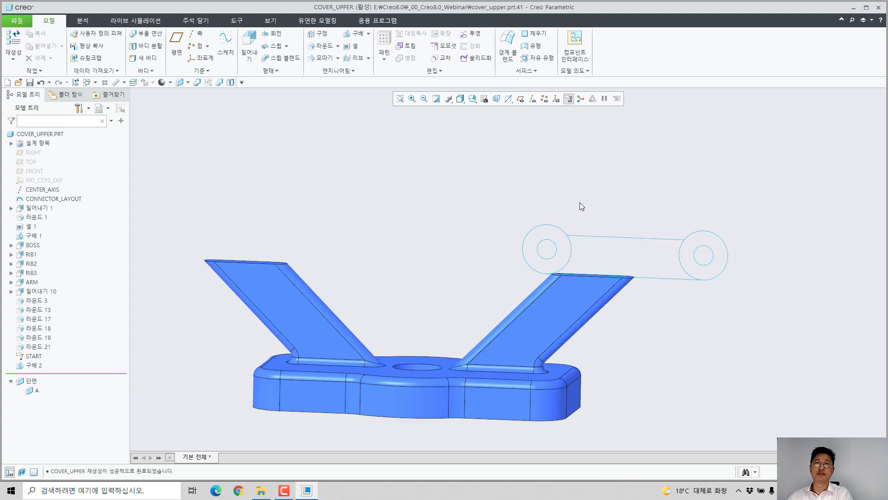
left_click(567, 246)
left_click(690, 252, "ctrl")
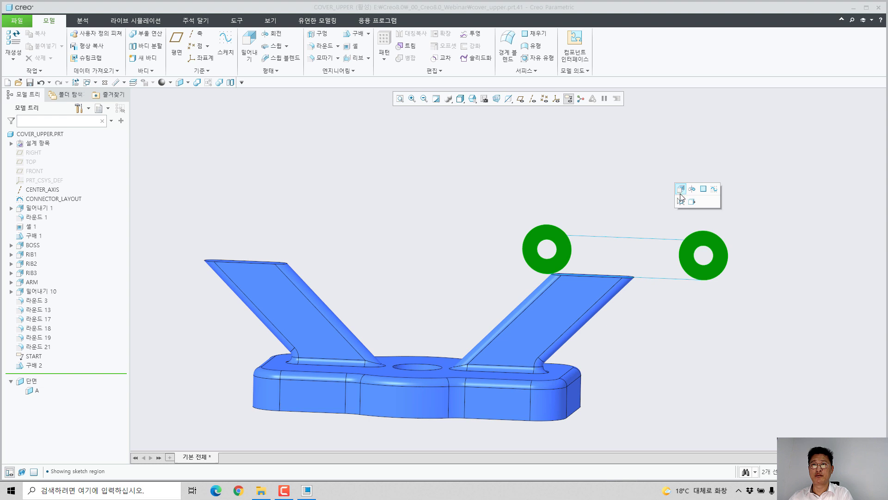
left_click(681, 188)
middle_click_drag(621, 232, 587, 269)
double_click(562, 366)
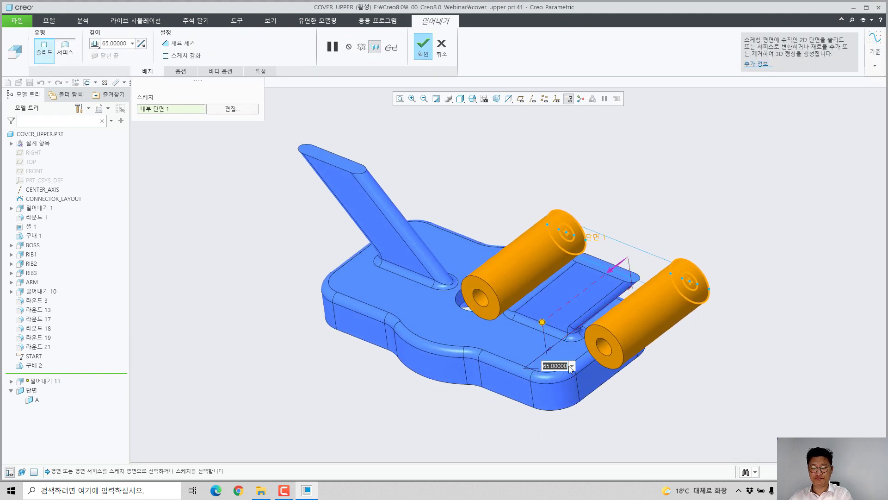
type("25")
key("Return")
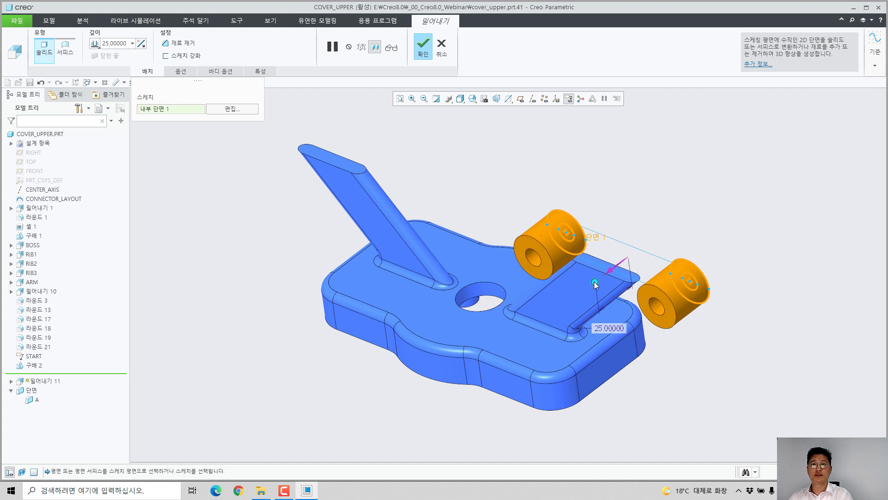
right_click(594, 283)
left_click(622, 310)
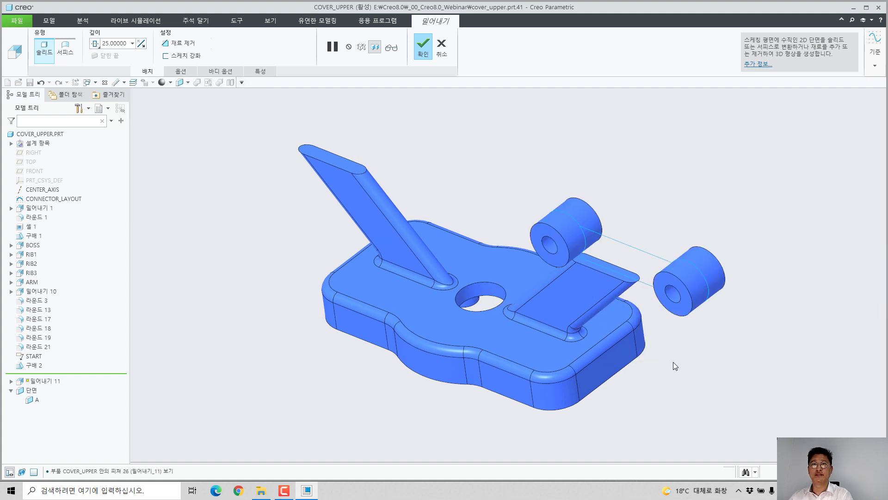
middle_click(673, 366)
Step: Extrude the link region between the two bosses together with both ring regions to a depth of 15
scroll(636, 212, "down", 4)
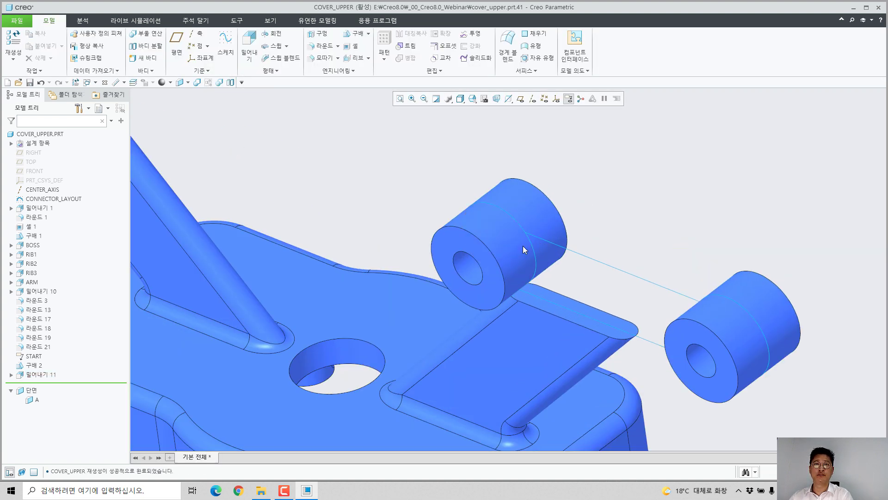
left_click(691, 308)
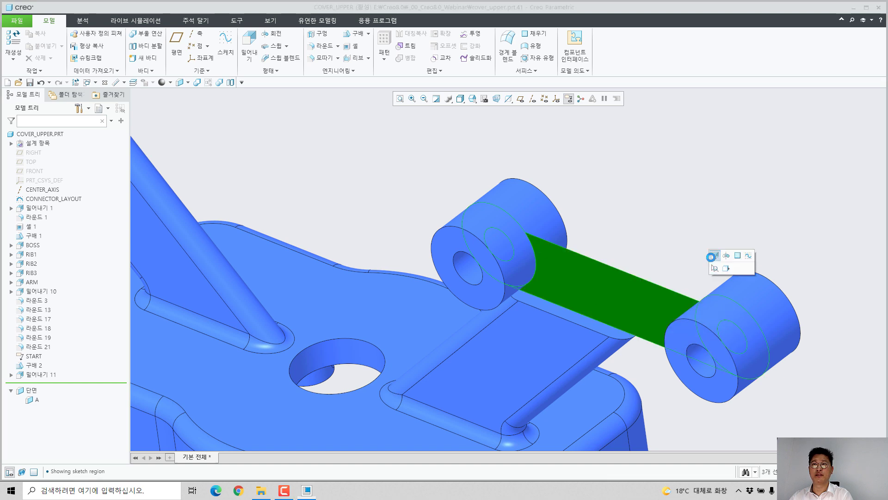
left_click(714, 256)
scroll(501, 243, "up", 3)
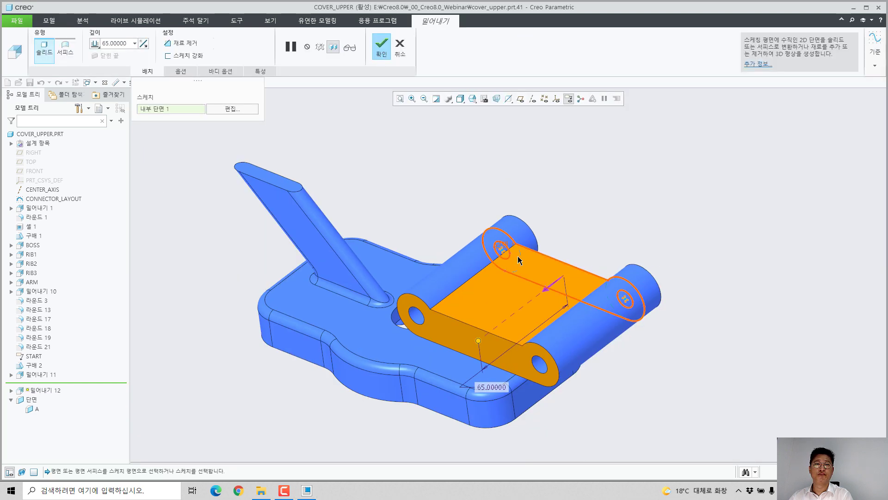
double_click(491, 388)
type("15")
key("Return")
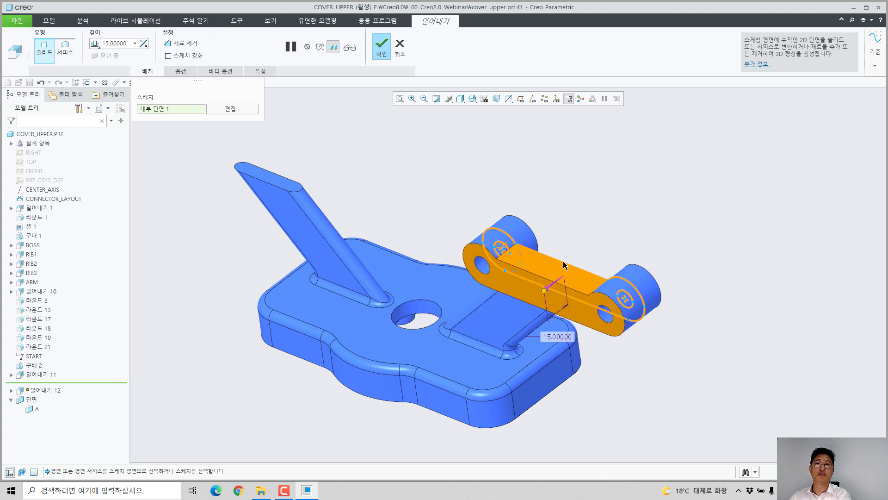
Step: Make the link extrusion's 15 depth symmetric about the sketch plane and complete the feature
scroll(546, 293, "down", 4)
right_click(515, 333)
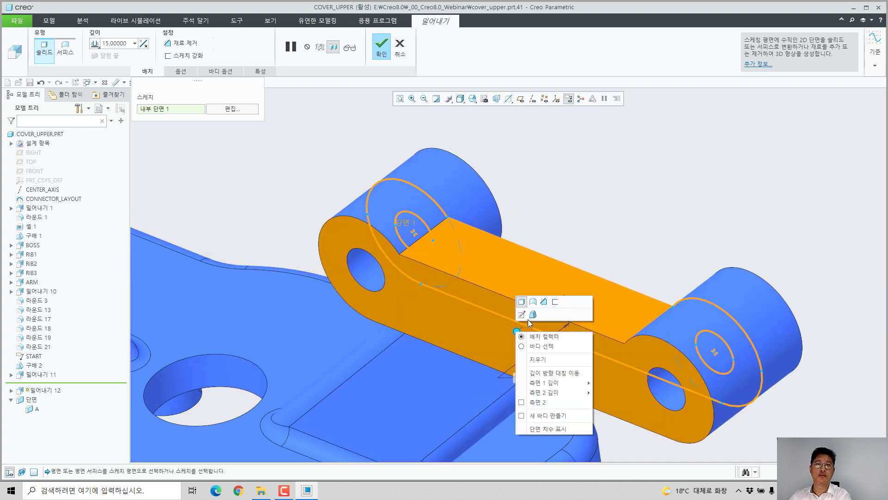
key("Escape")
right_click(515, 332)
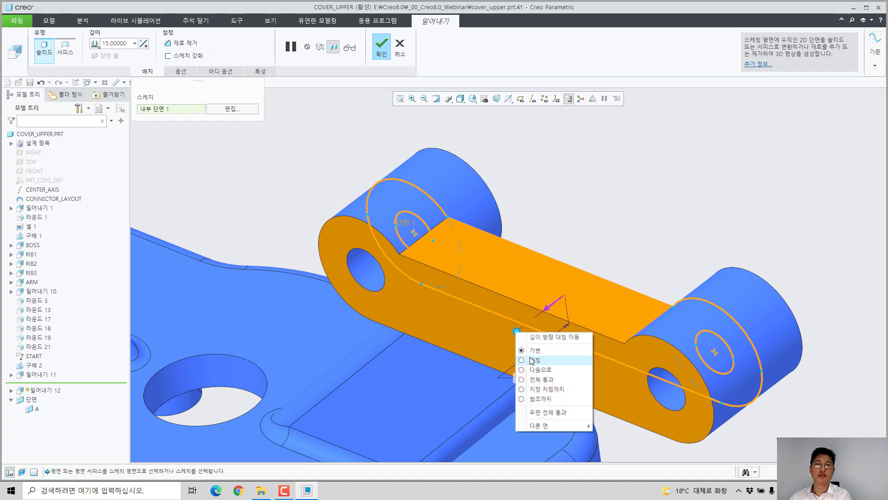
left_click(533, 361)
middle_click(617, 197)
scroll(616, 197, "up", 3)
scroll(617, 201, "up", 1)
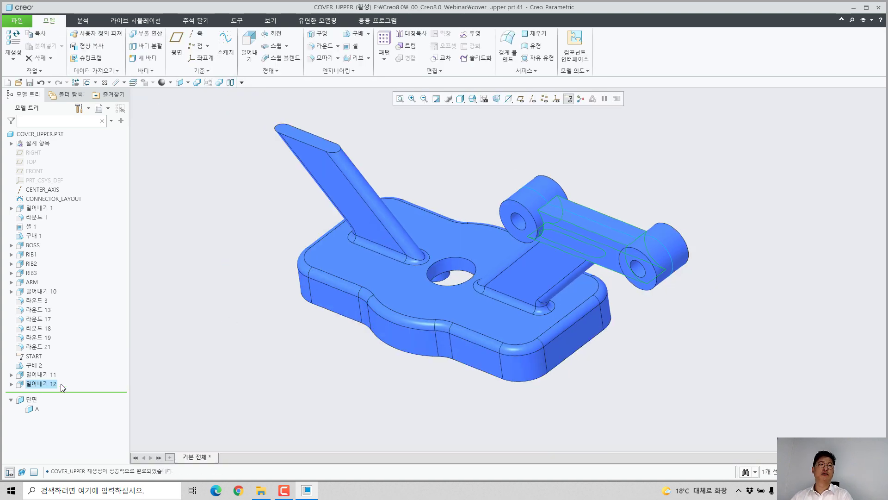
Step: Mirror the two connector extrusions, bosses and link, about the RIGHT datum plane
left_click(34, 374, "ctrl")
left_click(35, 332)
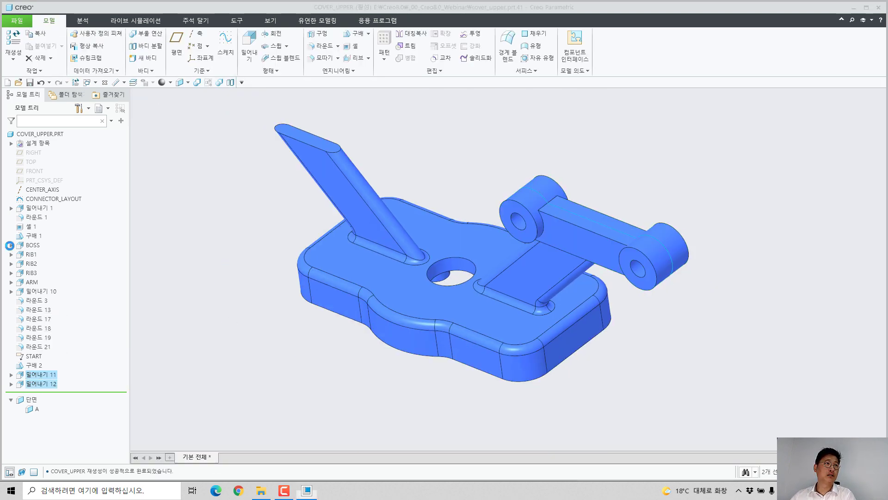
left_click(31, 152)
middle_click(267, 282)
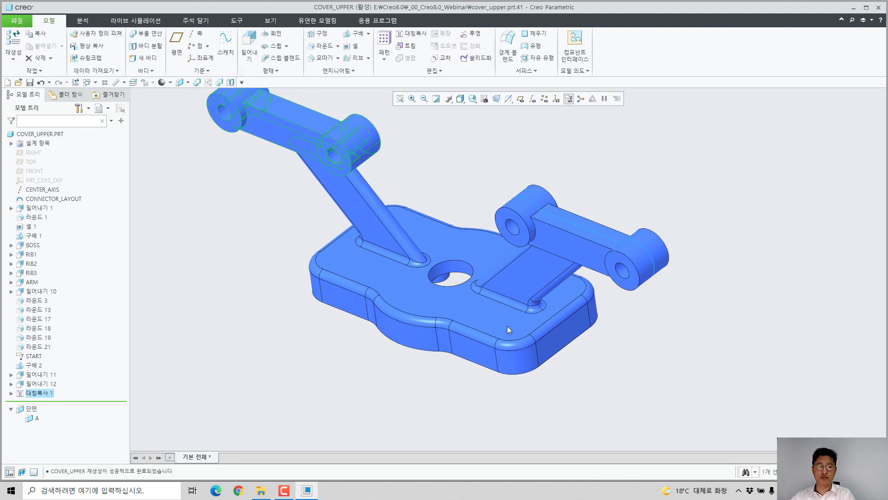
left_click(514, 205)
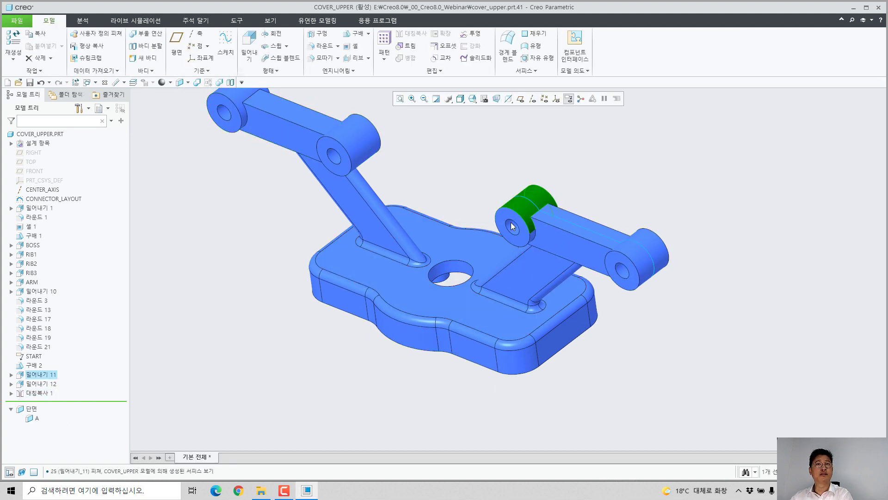
middle_click_drag(512, 226, 532, 227, "shift")
left_click(515, 206)
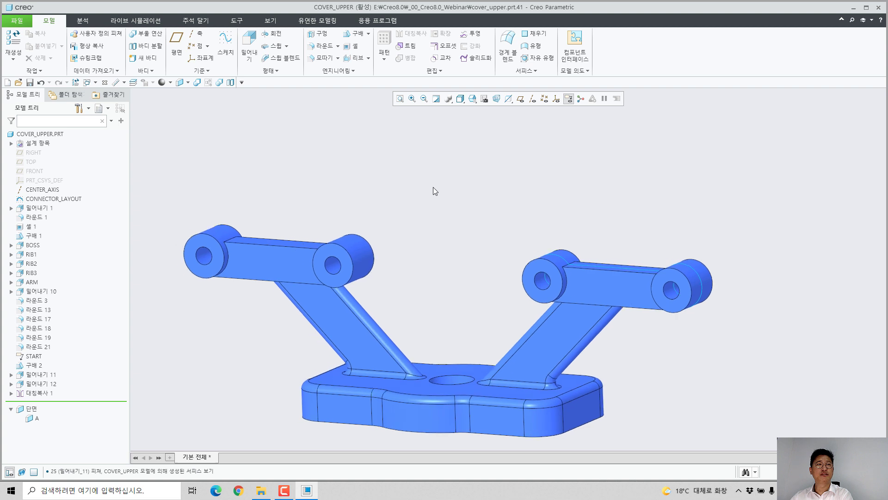
middle_click_drag(433, 187, 523, 173, "shift")
left_click_drag(210, 178, 498, 304)
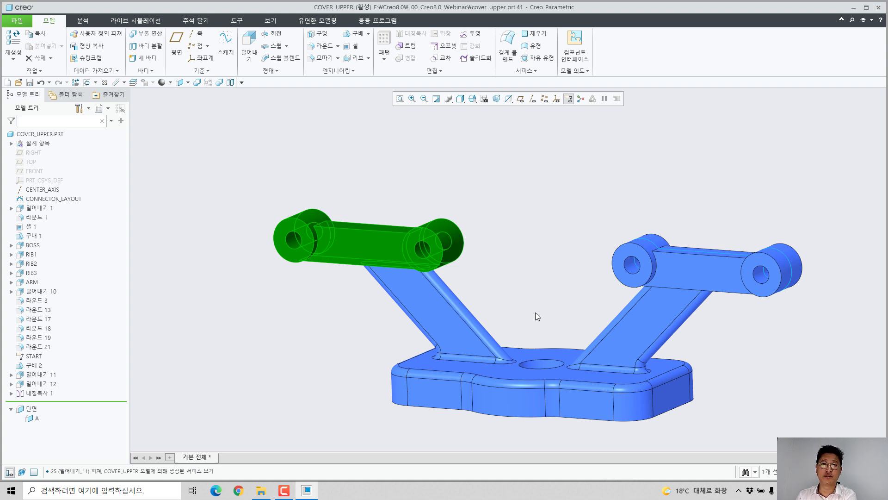
Step: Round the two edges where the original connector link's upper face meets the bosses with a radius of 20
left_click(565, 271)
middle_click_drag(684, 247, 680, 294)
scroll(677, 236, "down", 4)
left_click(610, 231)
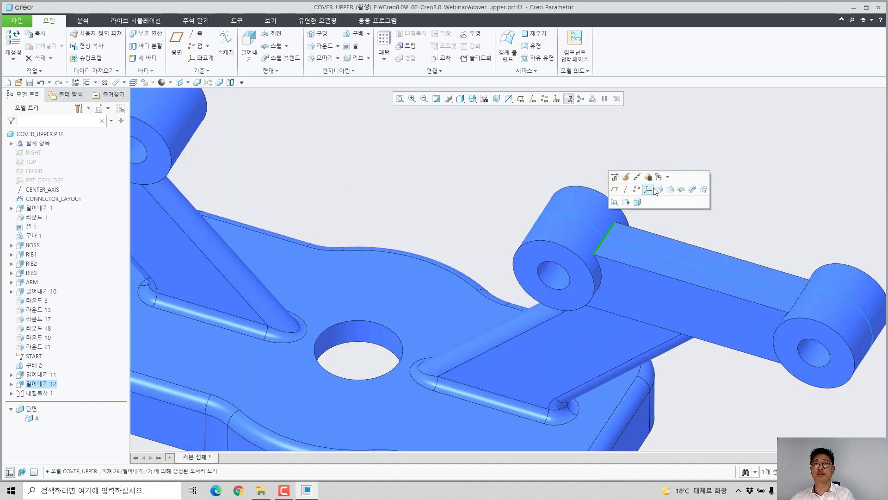
left_click(653, 191)
left_click_drag(617, 247, 630, 250)
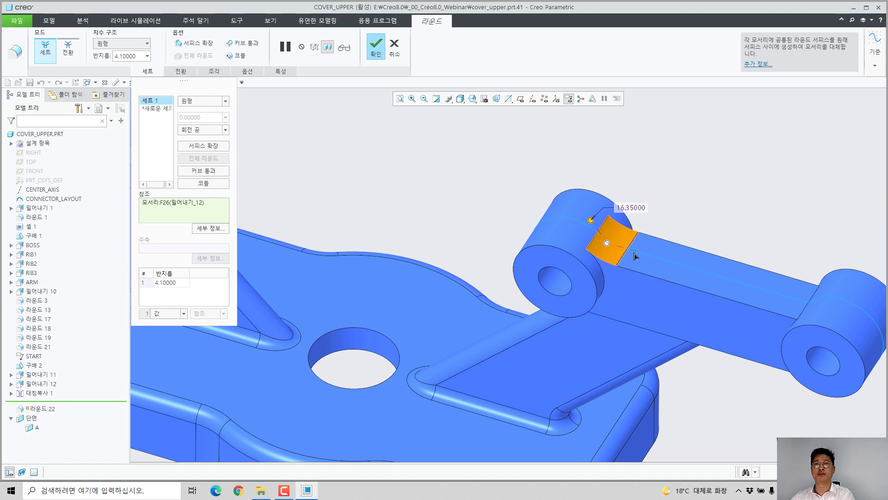
middle_click_drag(659, 254, 735, 284)
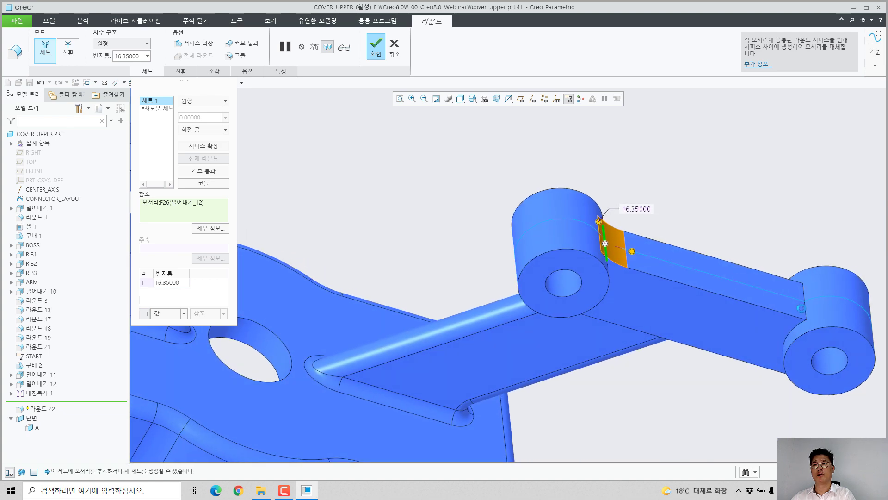
left_click(805, 298, "ctrl")
double_click(638, 208)
key("Return")
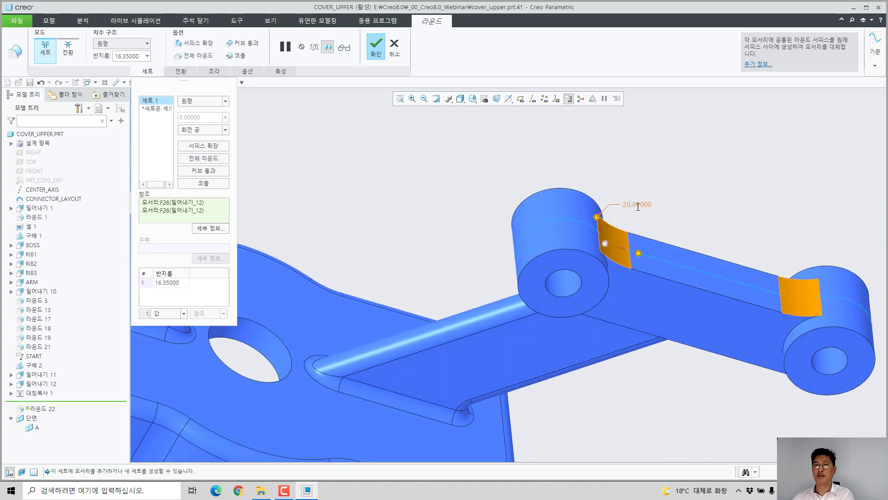
middle_click(641, 206)
Step: Round both long upper edges of the connector link with a radius of 2
middle_click_drag(674, 203, 547, 218, "shift")
scroll(548, 218, "down", 2)
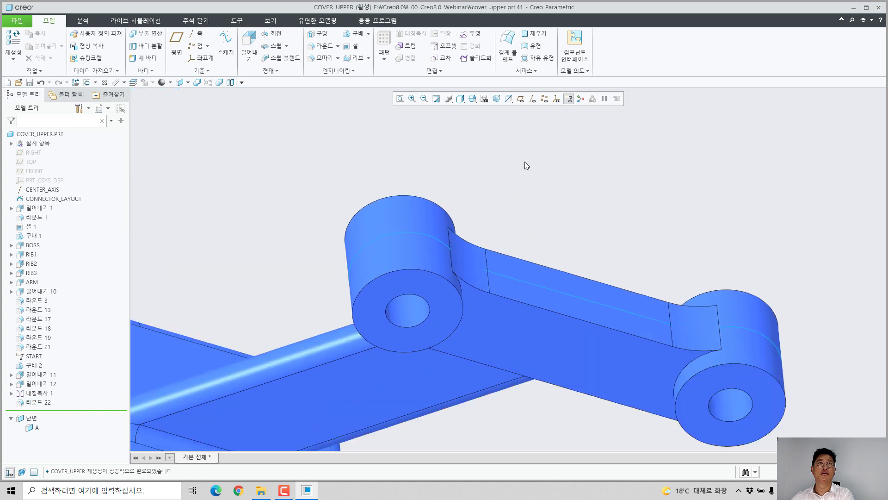
middle_click_drag(525, 162, 415, 117, "shift")
left_click(319, 47)
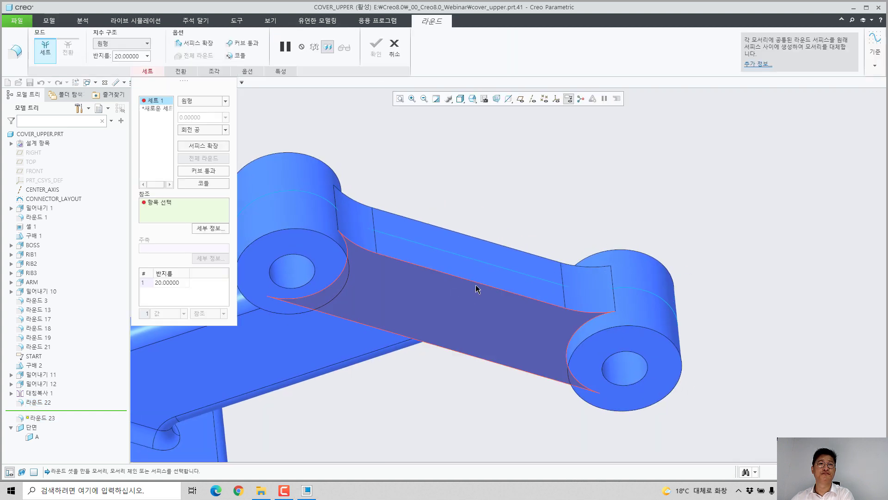
left_click(476, 283)
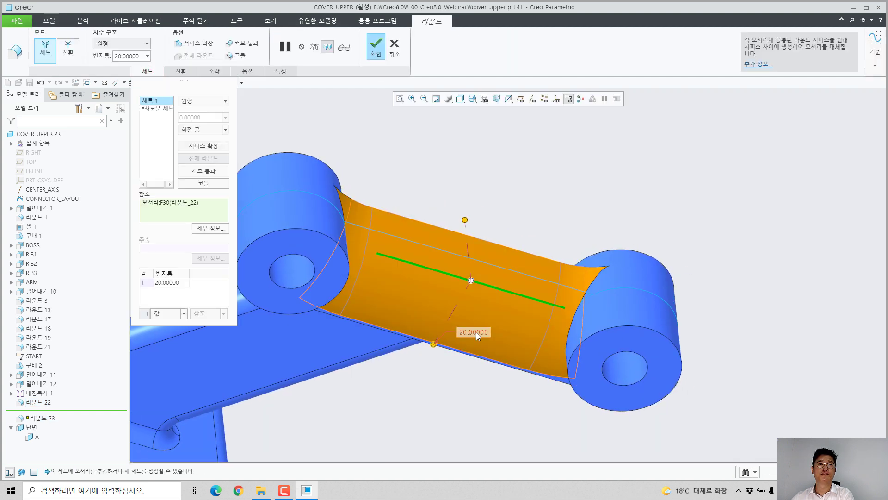
type("2")
key("Return")
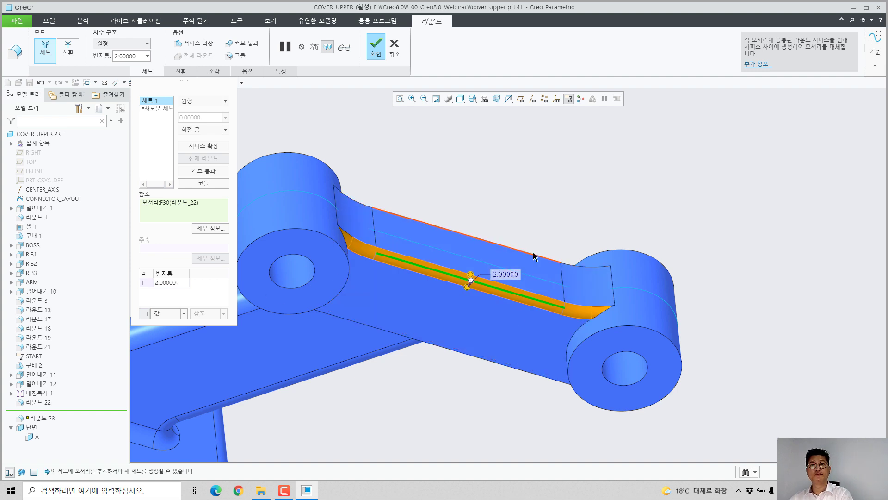
left_click(538, 257, "ctrl")
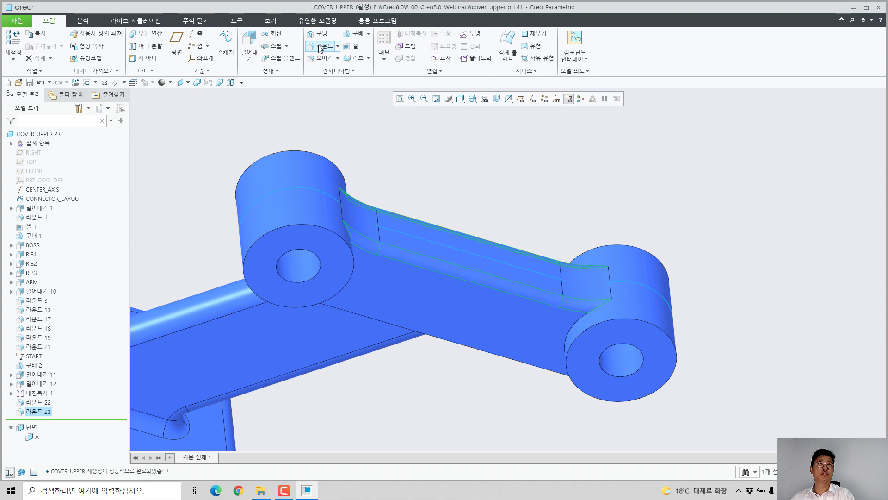
Step: Round the curved edges where both side faces of the link meet the bosses, using a radius of 2
left_click(321, 48)
left_click(572, 337)
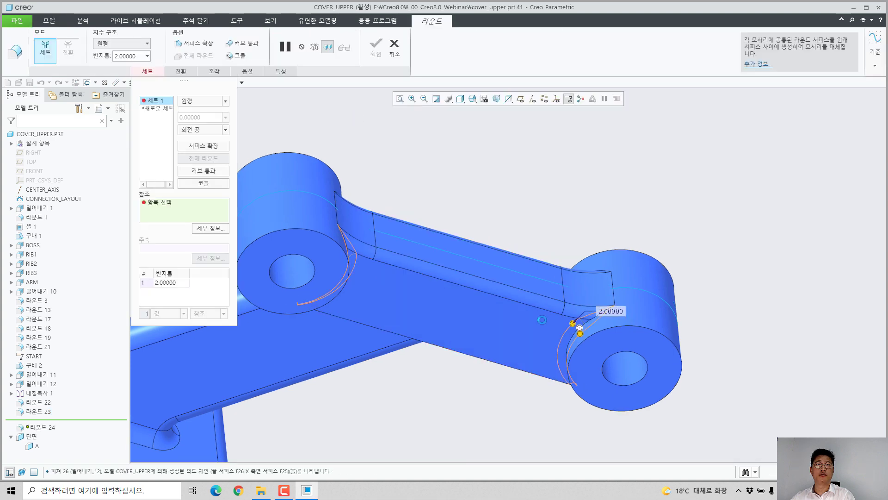
middle_click_drag(572, 336, 563, 244)
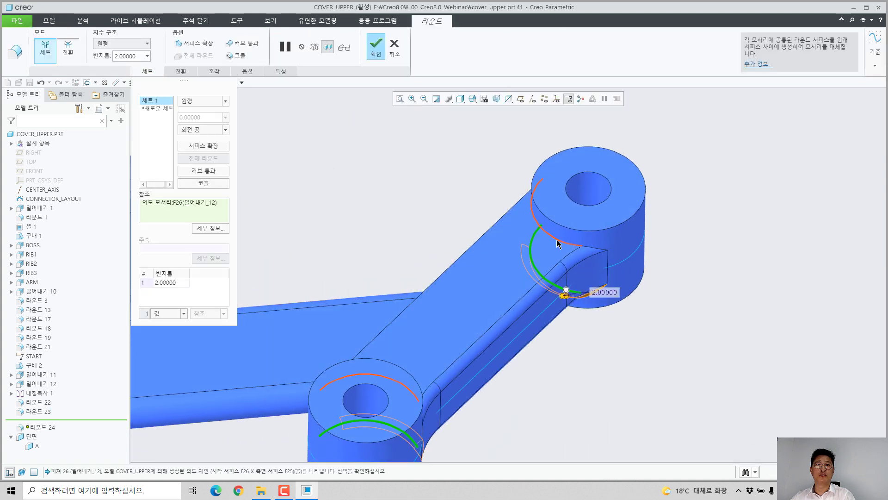
left_click(560, 244, "ctrl")
middle_click(689, 287)
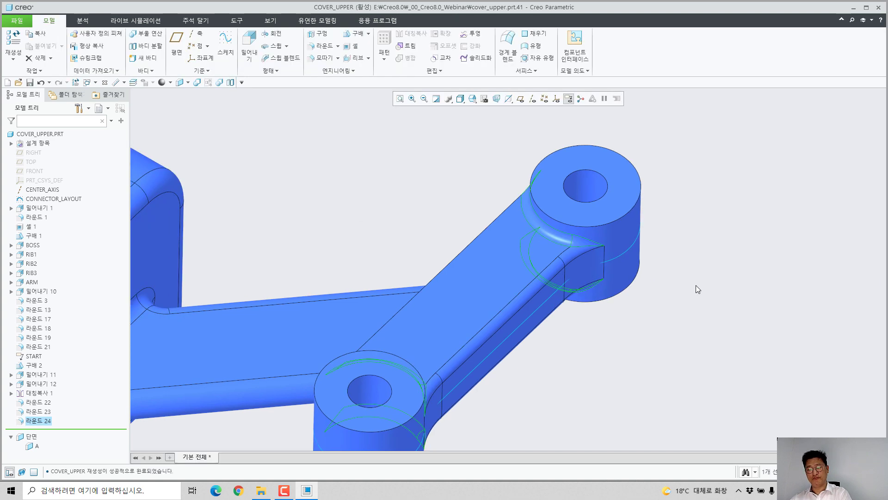
Step: Reorder the connector's mirror feature to come after the last round in the feature sequence
key("ctrl+d")
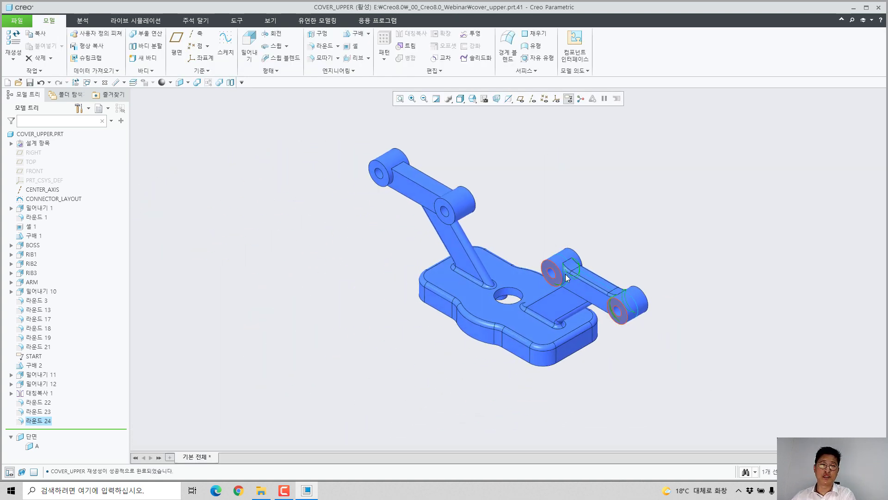
middle_click_drag(566, 279, 597, 257)
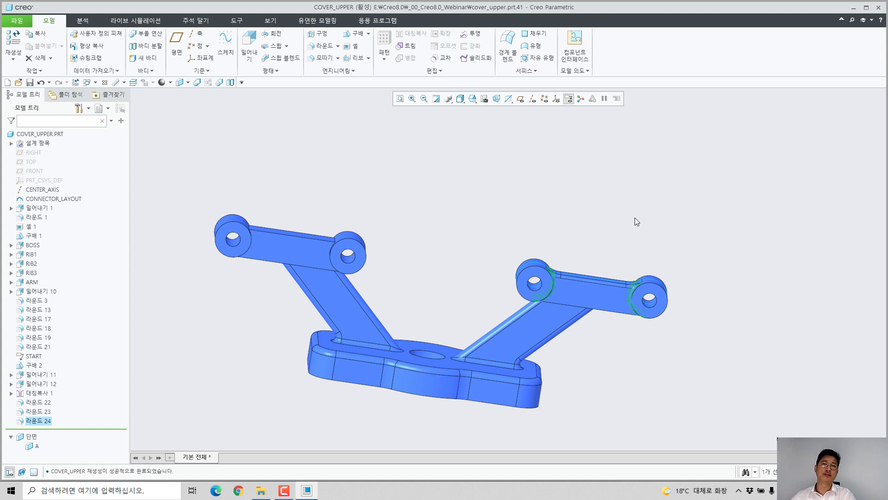
left_click(478, 251)
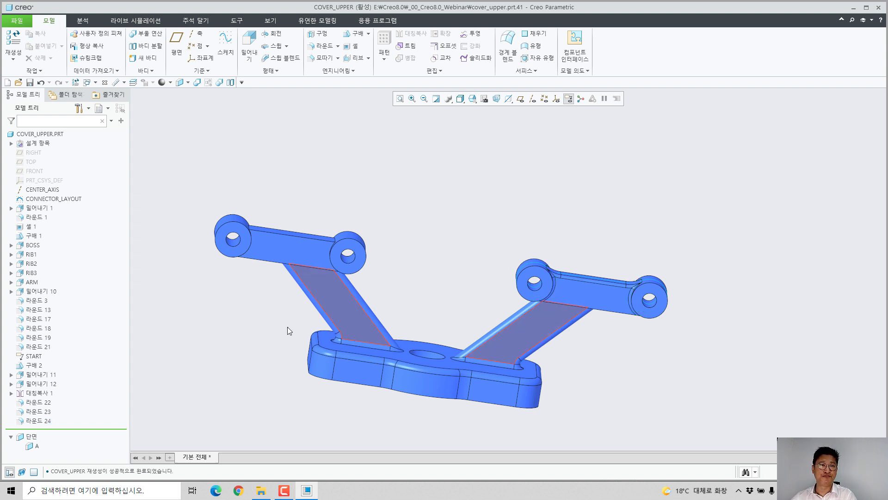
left_click_drag(35, 396, 39, 422)
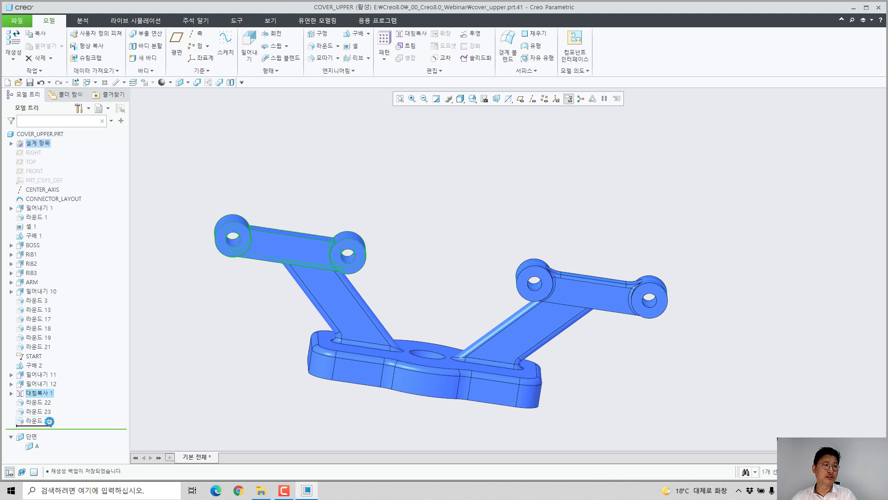
Step: Redefine the mirror feature to reapply the mirror with the three connector rounds added to the mirrored features
left_click(40, 421)
double_click(40, 422)
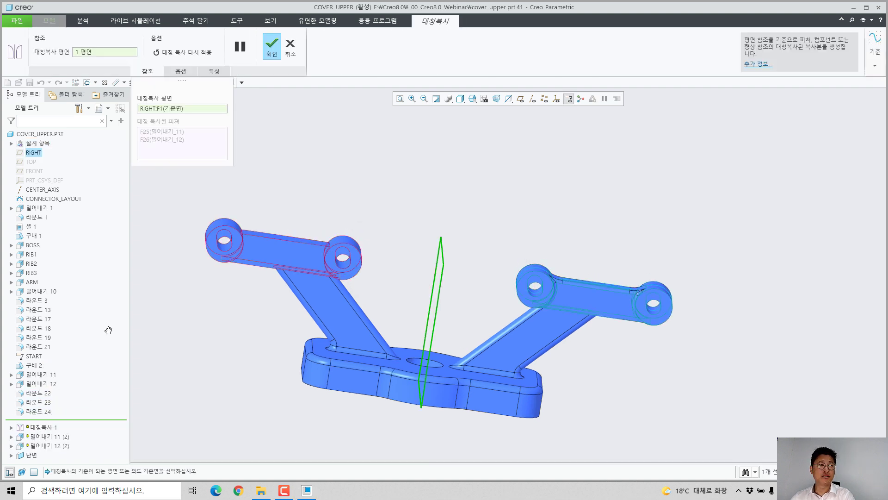
left_click(173, 53)
left_click(42, 393, "ctrl")
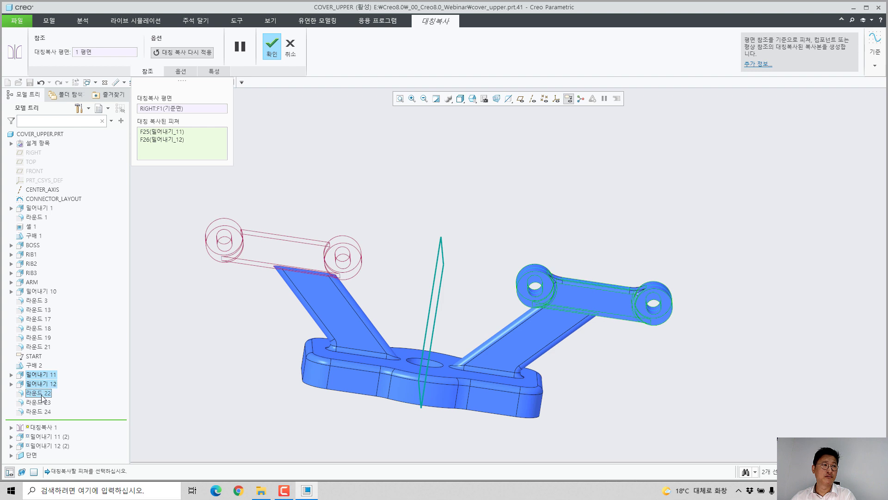
left_click(41, 403, "ctrl")
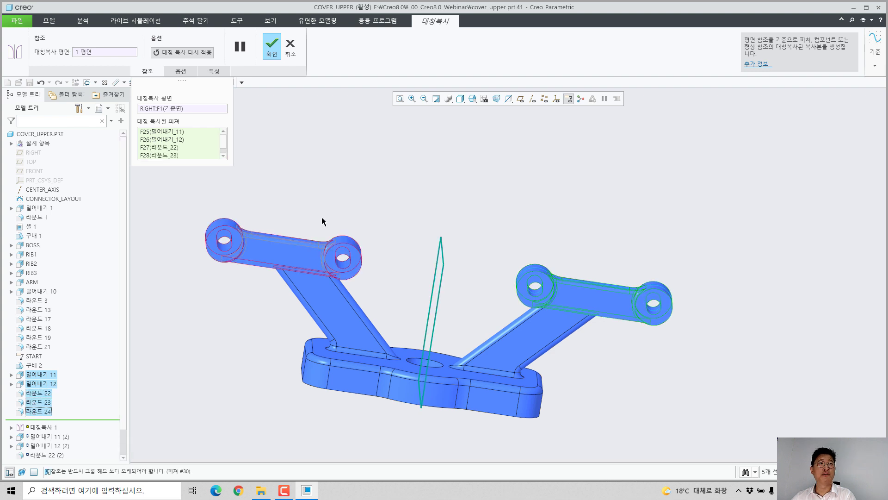
middle_click(327, 169)
Step: Examine the rounds on both connectors of the cover from several angles
left_click(408, 186)
middle_click_drag(319, 259, 282, 289)
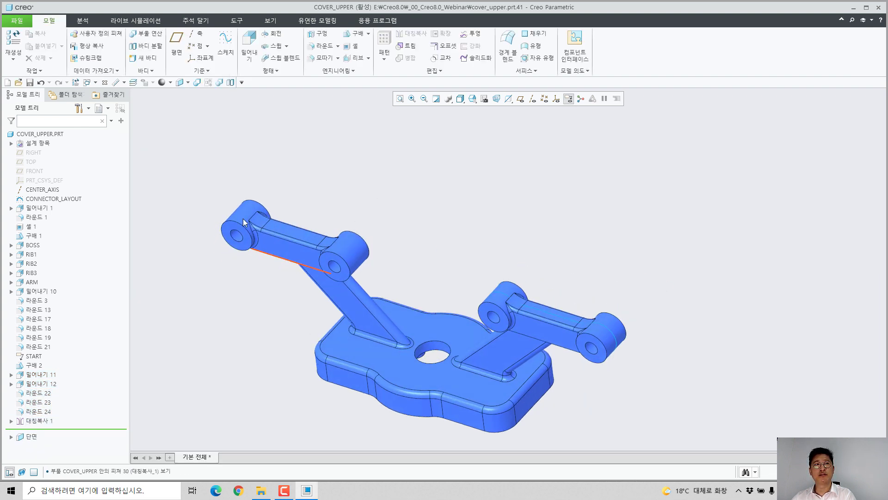
scroll(245, 214, "down", 3)
scroll(246, 214, "up", 3)
scroll(606, 305, "down", 3)
scroll(606, 304, "up", 4)
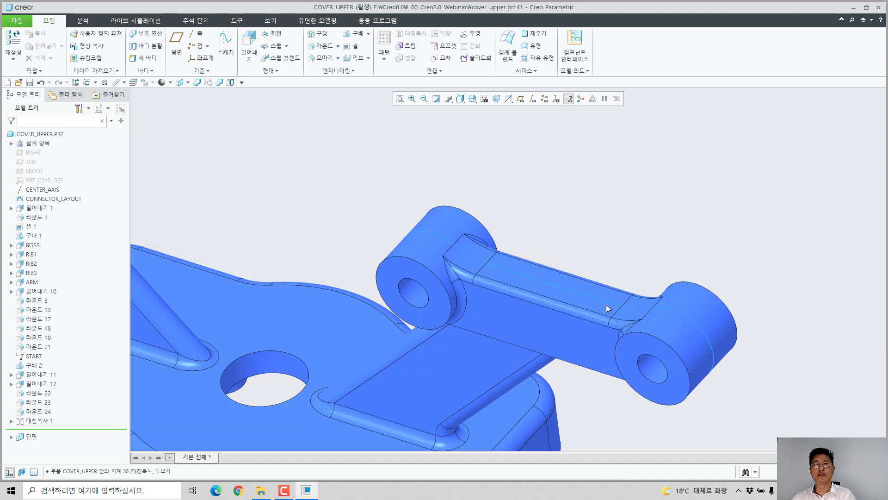
middle_click_drag(574, 278, 576, 315)
middle_click_drag(557, 345, 586, 278, "shift")
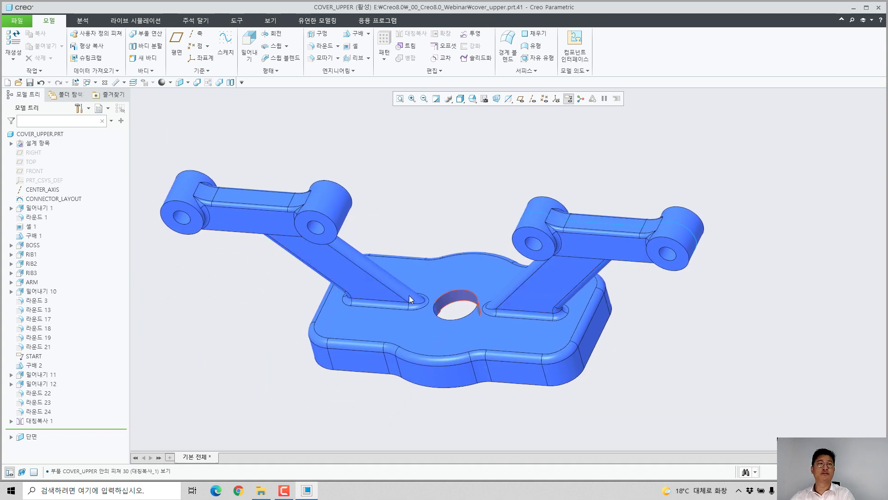
Step: Open the part cover_bottom.prt from the _00_Creo8.0_Webinar folder
left_click(18, 83)
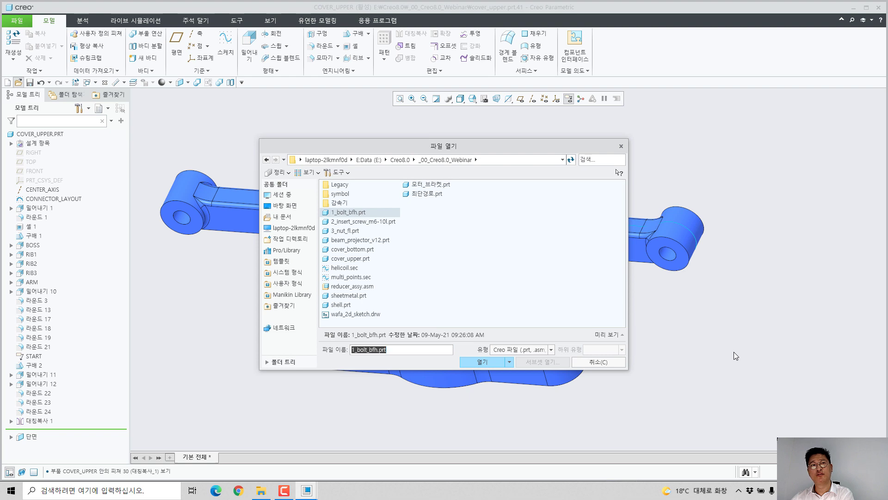
double_click(356, 249)
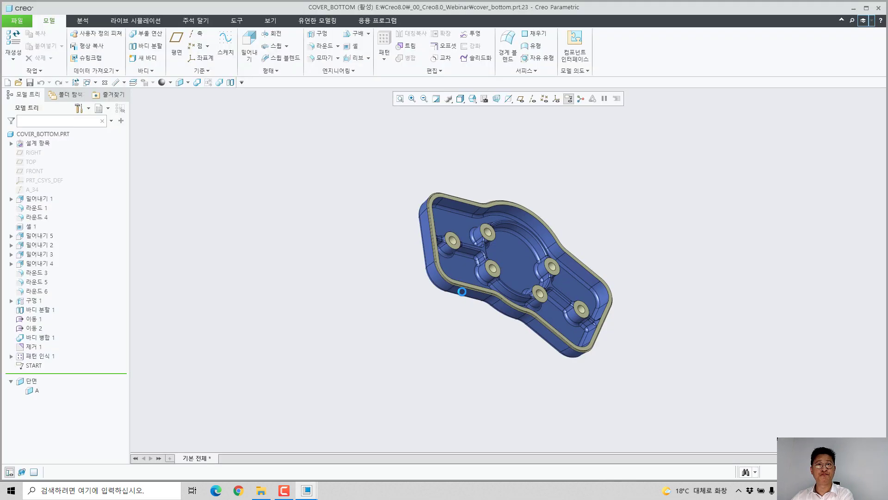
middle_click_drag(476, 287, 453, 277)
Step: Start an external Merge/Inheritance feature that adds bodies, using instance BOLT_BFH_M6_L25 of 1_BOLT_BFH.PRT as the source model
middle_click_drag(470, 228, 514, 119)
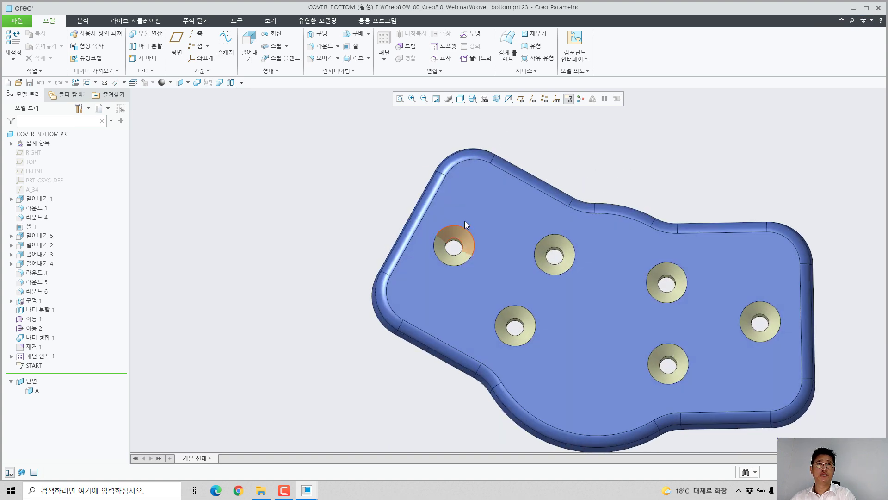
middle_click_drag(475, 231, 358, 222, "shift")
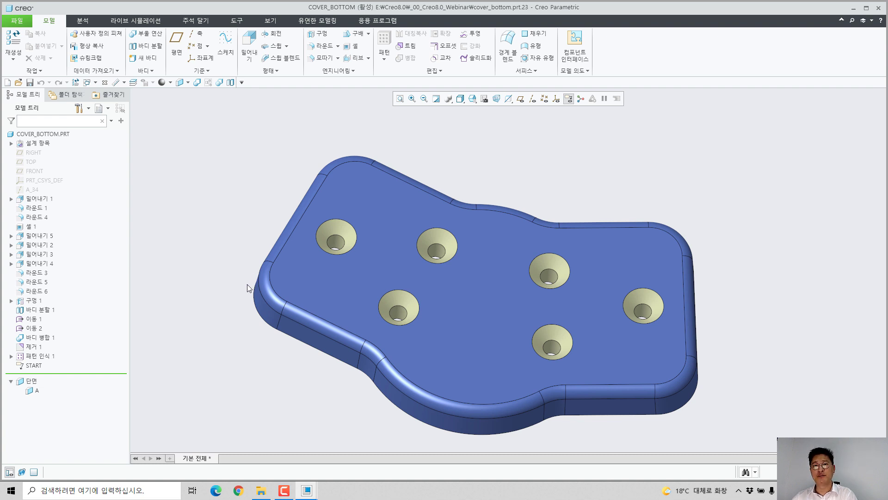
left_click(193, 83)
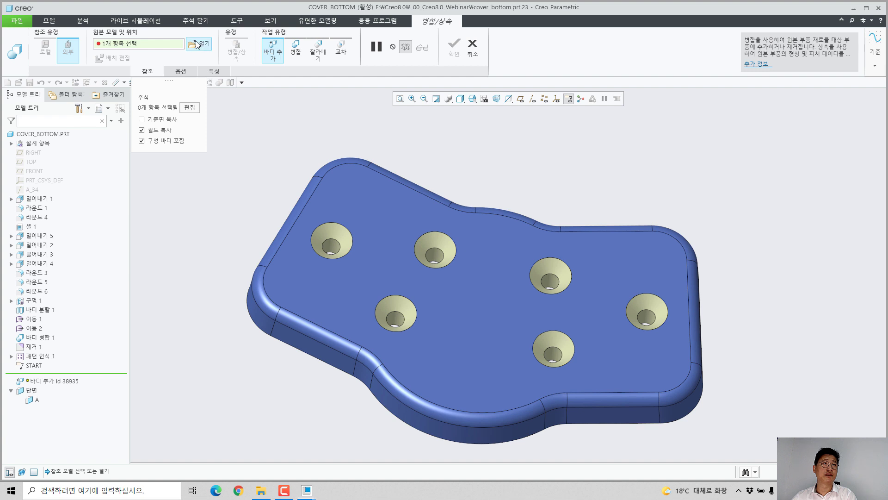
left_click(197, 44)
double_click(343, 213)
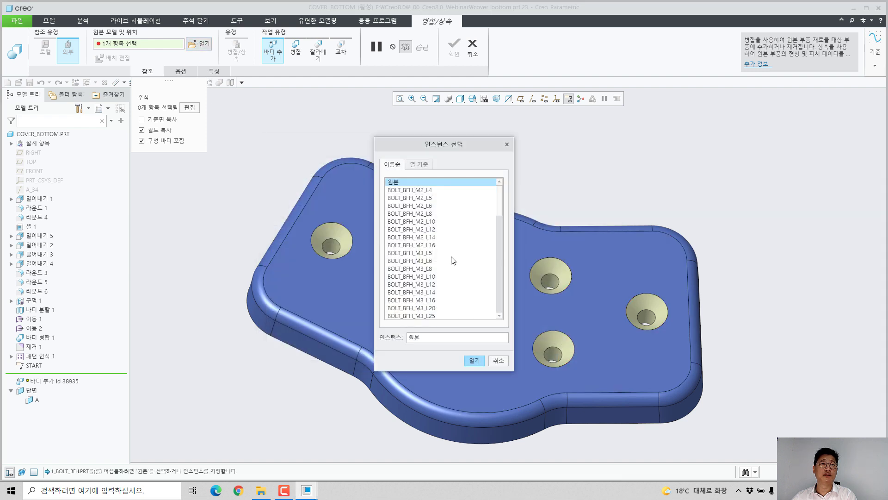
scroll(453, 260, "down", 15)
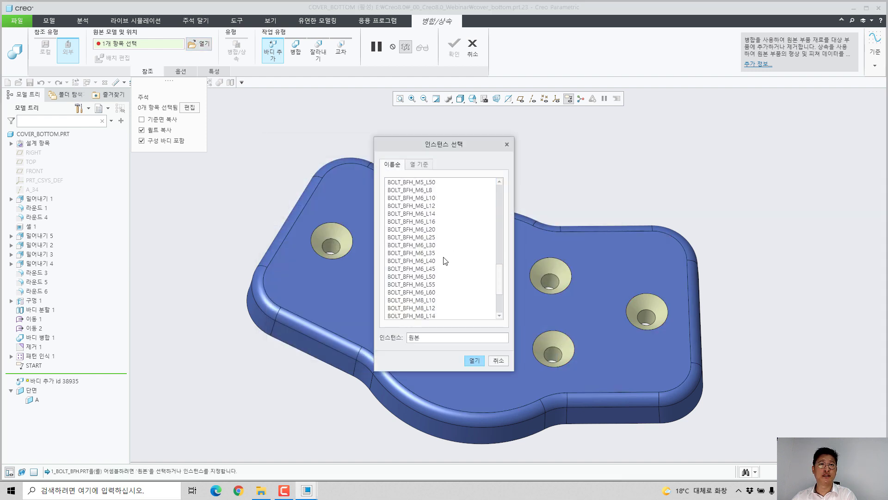
double_click(431, 237)
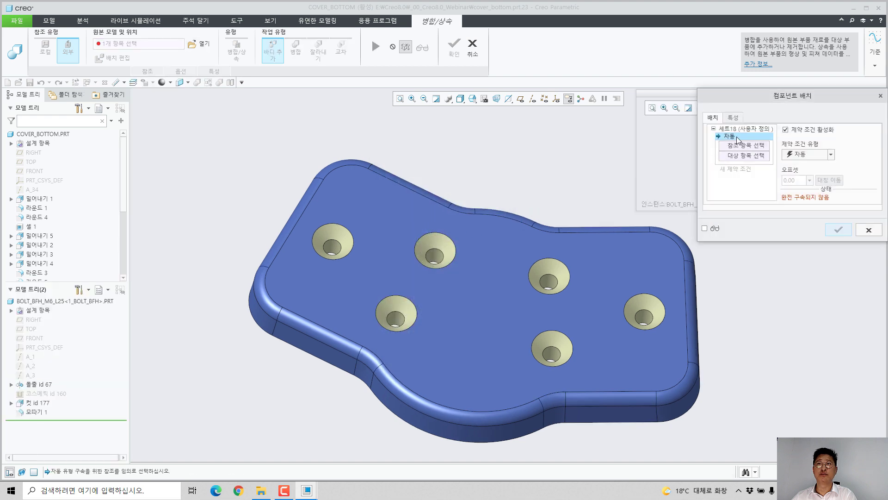
Step: Place the bolt with its conical head surface centred on the cover's upper-left countersunk hole and complete the added-body feature
left_click_drag(783, 95, 778, 216)
left_click(756, 133)
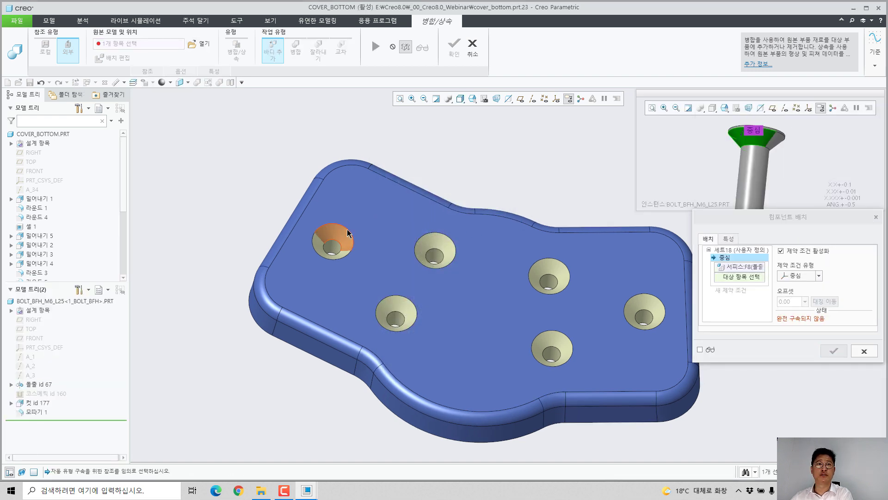
left_click(345, 235)
left_click(829, 354)
middle_click(785, 352)
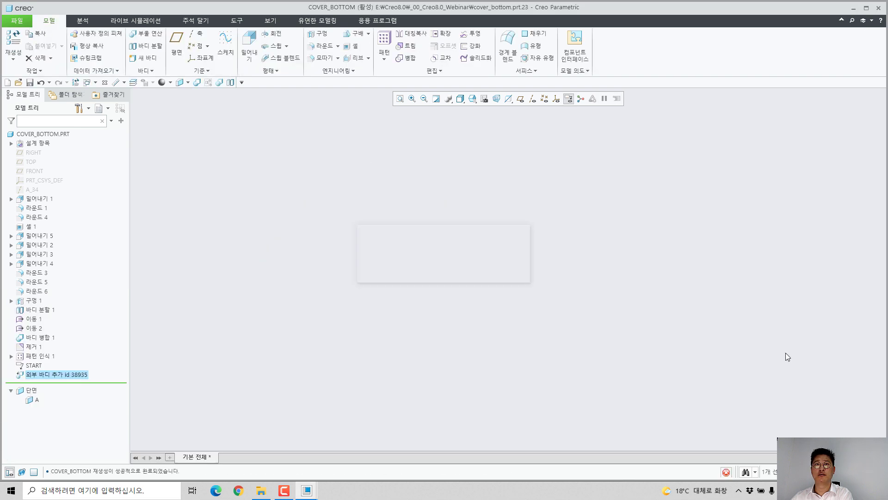
scroll(462, 248, "up", 1)
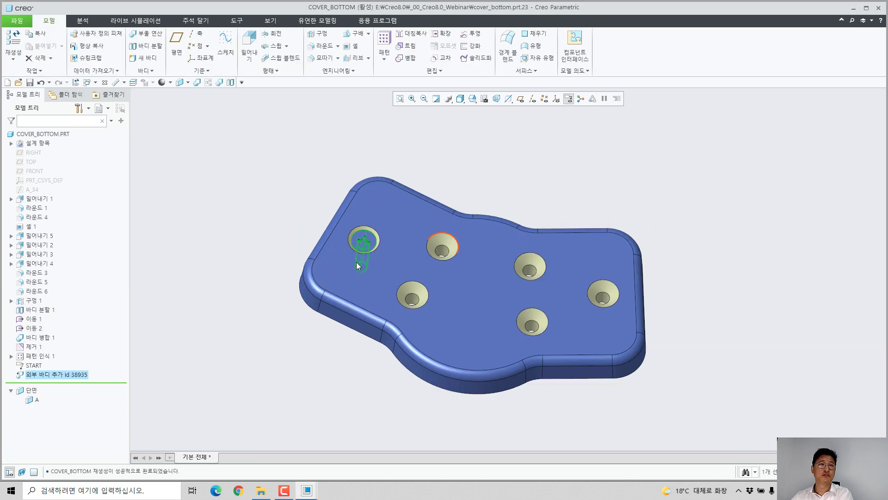
left_click(220, 353)
Step: List the part's bodies in the model tree and pattern the external bolt body feature across the other countersunk holes
left_click(11, 142)
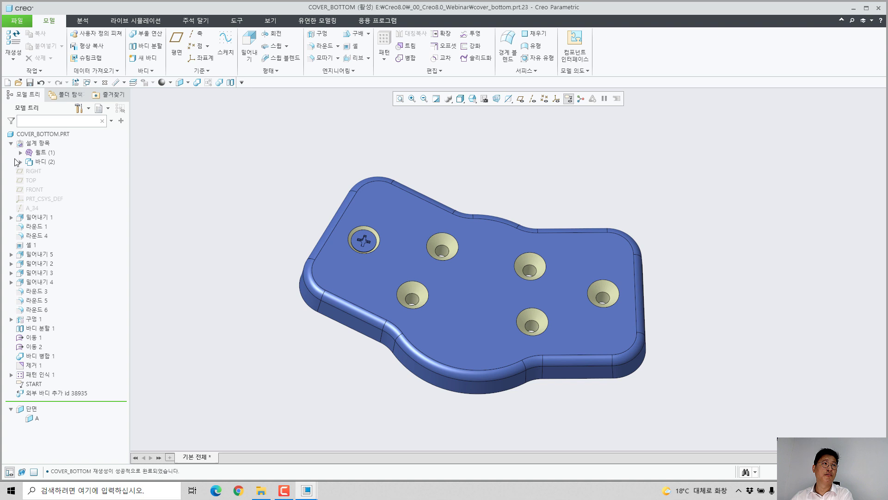
left_click(21, 162)
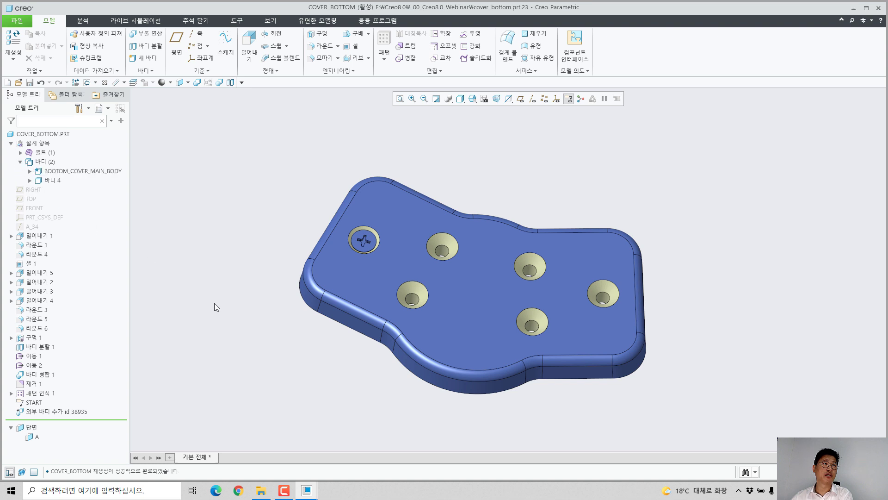
left_click(72, 411)
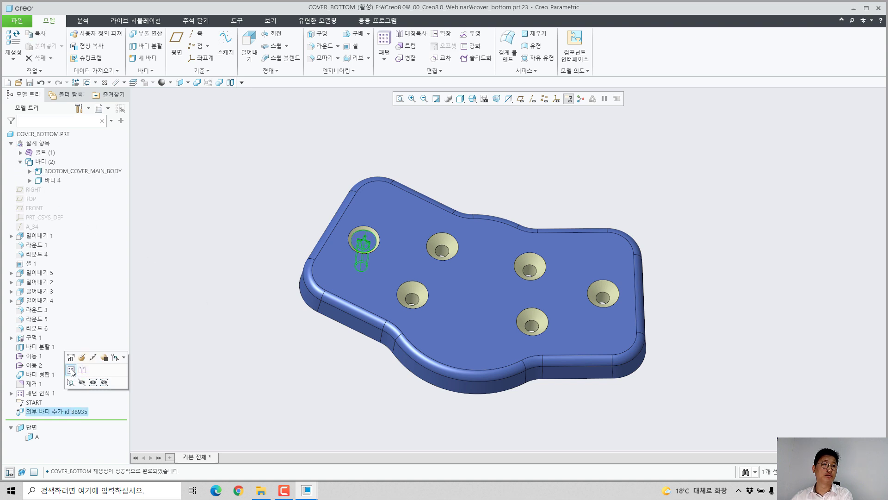
left_click(74, 371)
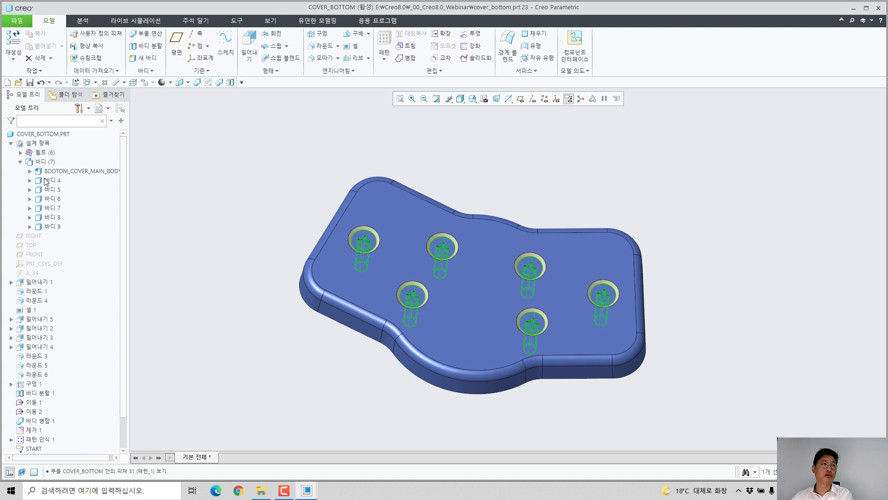
Step: Apply a yellow appearance to the six bolt bodies, 바디 4 through 바디 9, and view them from the cover's inner side
left_click(49, 180)
left_click(51, 227, "shift")
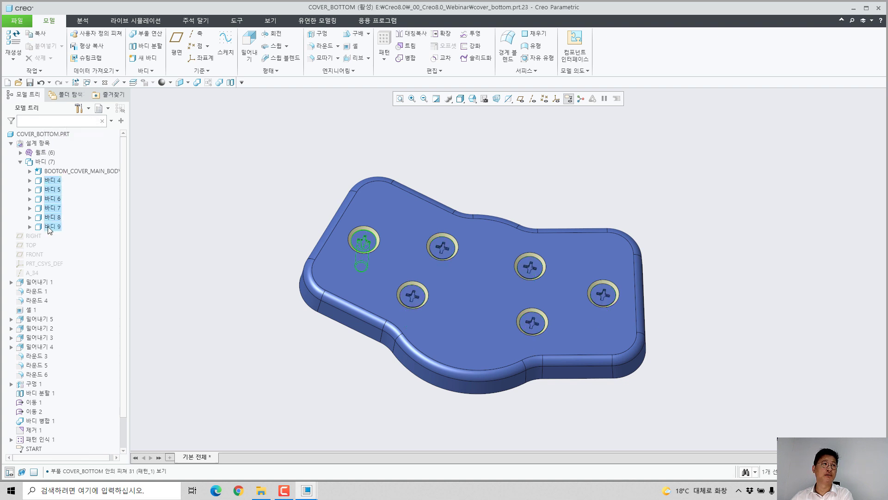
left_click(170, 82)
left_click(209, 149)
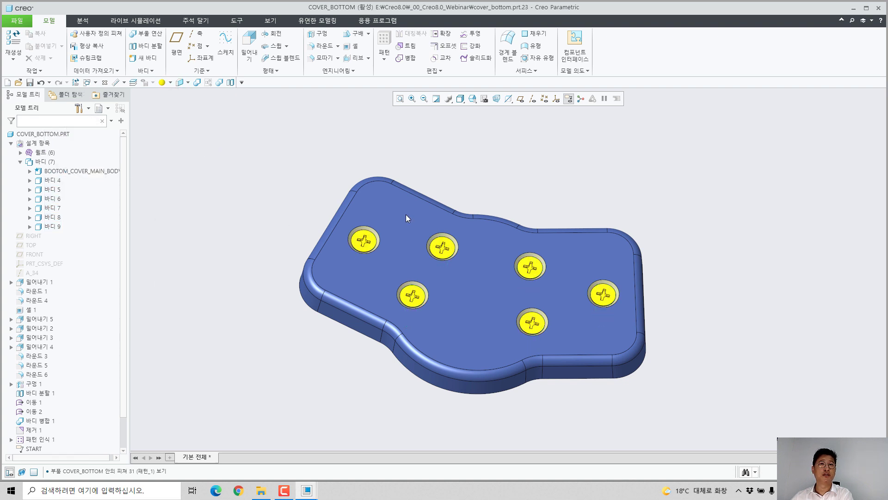
middle_click_drag(406, 218, 459, 257)
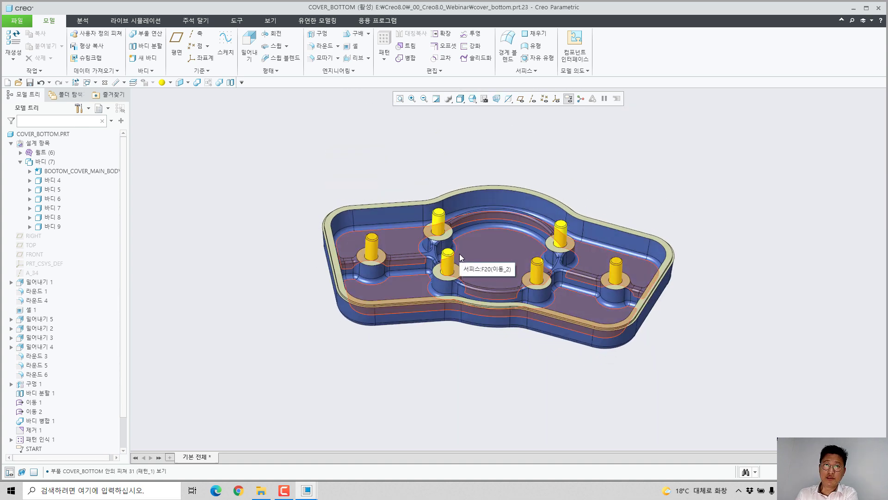
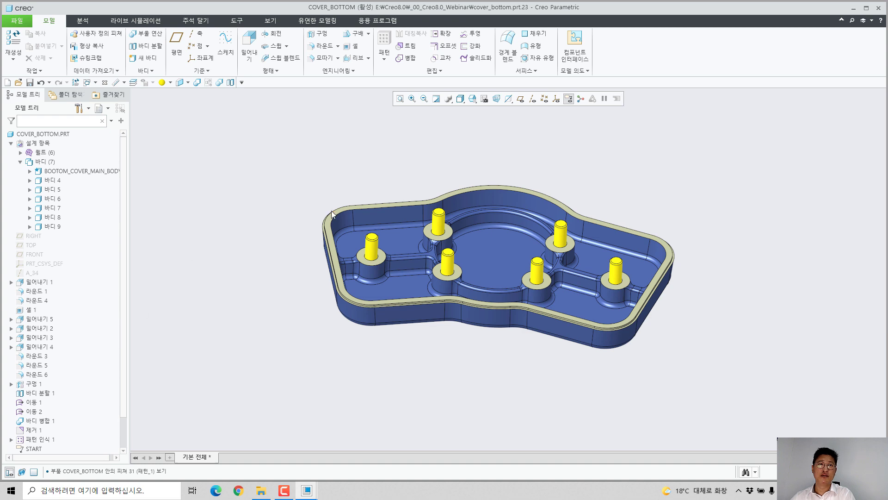
Step: Publish the cover's mating rim face as a Publish Geometry feature named 형합형상
scroll(345, 210, "down", 3)
scroll(343, 232, "down", 2)
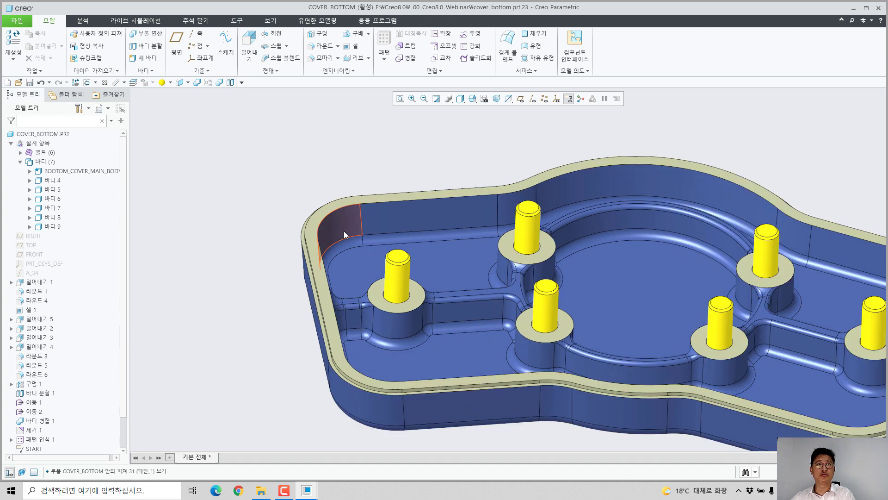
scroll(325, 223, "down", 1)
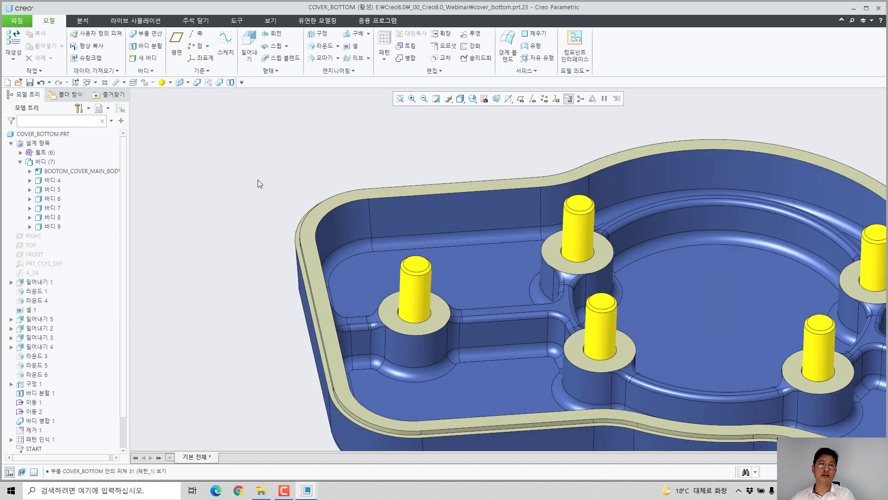
left_click(317, 211)
left_click(574, 70)
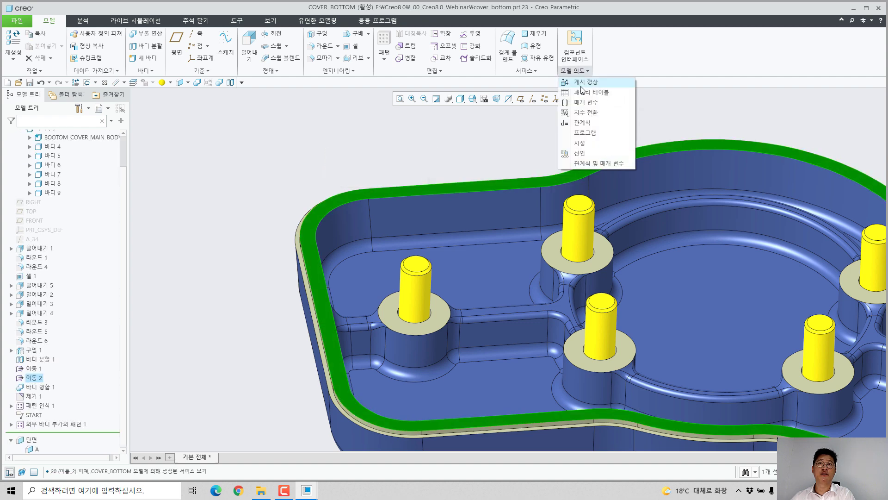
left_click(581, 83)
left_click(783, 119)
double_click(787, 137)
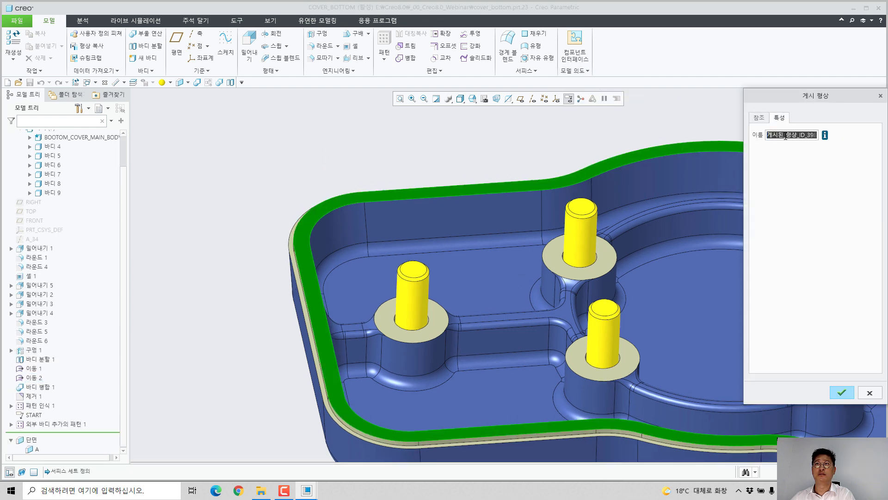
type("형형ㅎ")
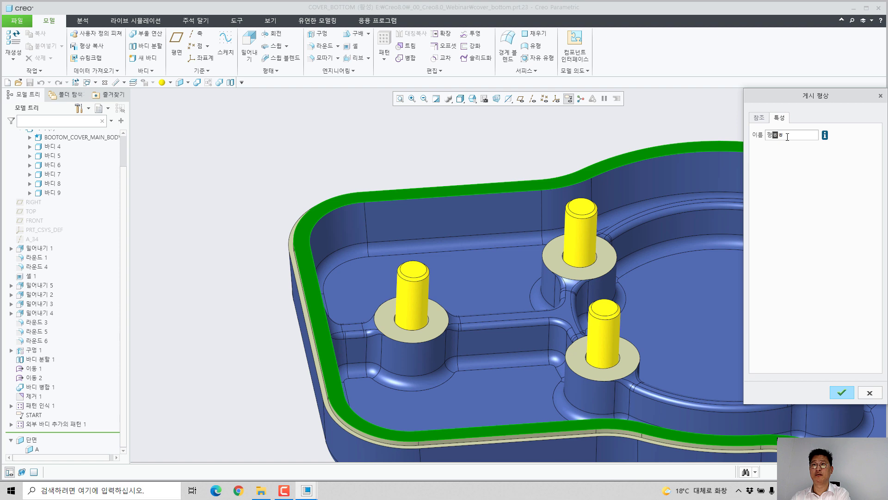
type("해")
key("Return")
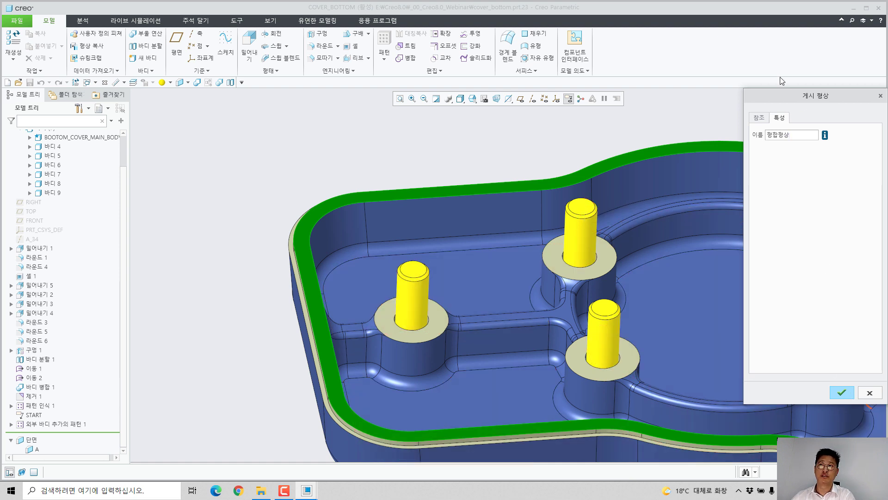
left_click(840, 391)
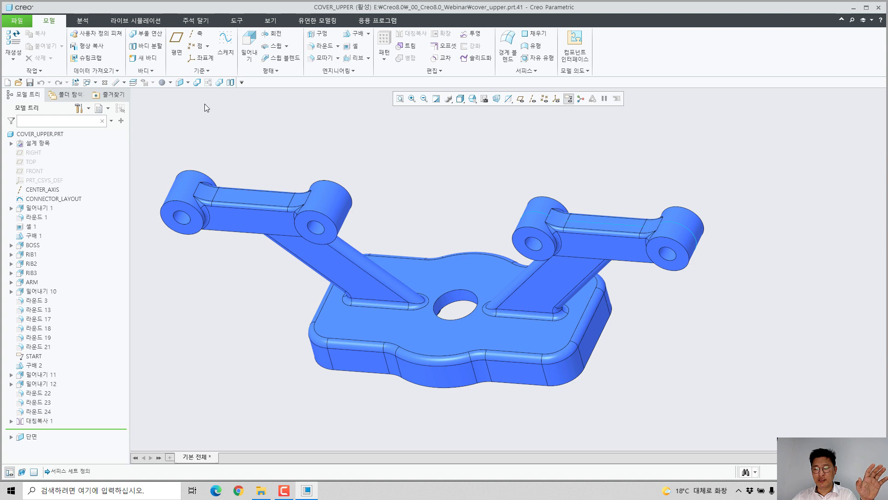
Step: In COVER_UPPER.PRT, start an external Copy Geometry feature that references COVER_BOTTOM.PRT from the session with default placement
left_click(103, 48)
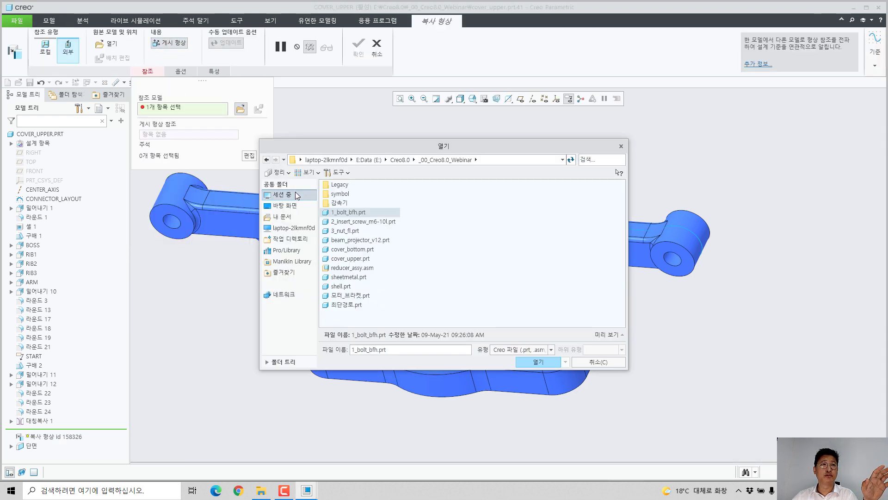
left_click(282, 194)
double_click(350, 202)
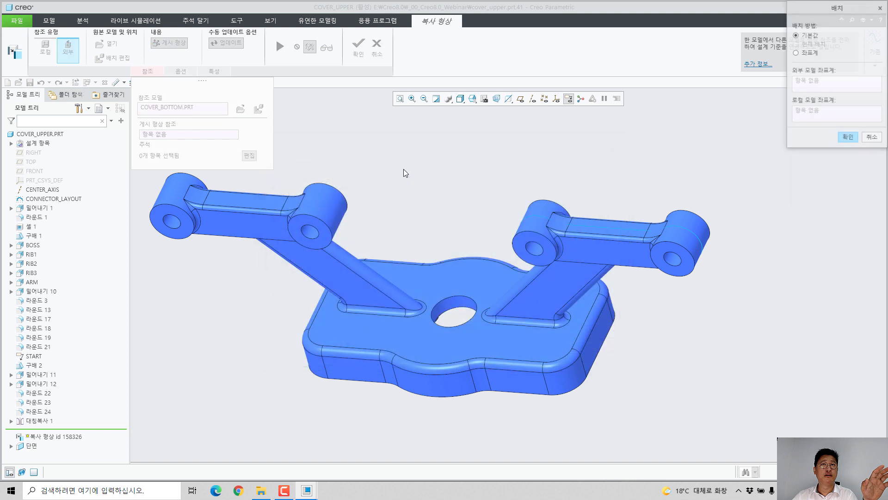
middle_click(600, 123)
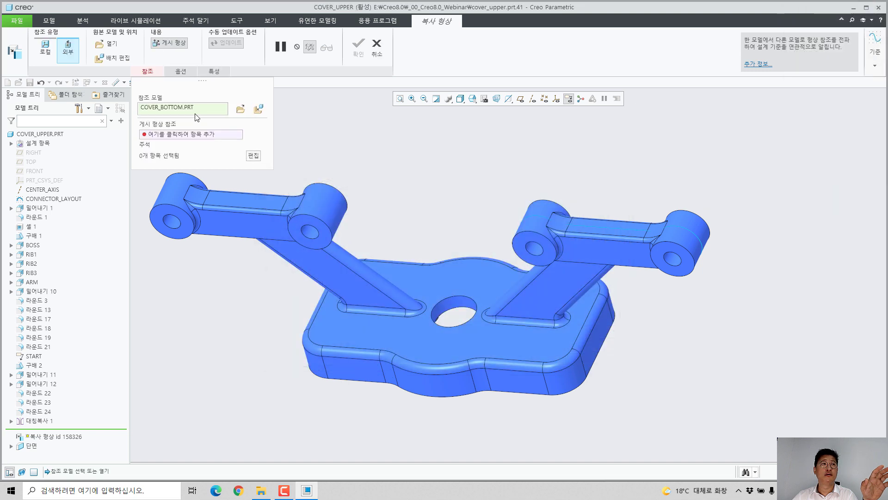
Step: Use the published rim geometry of the bottom cover as the copy reference and complete the Copy Geometry feature
left_click(182, 135)
scroll(740, 134, "down", 8)
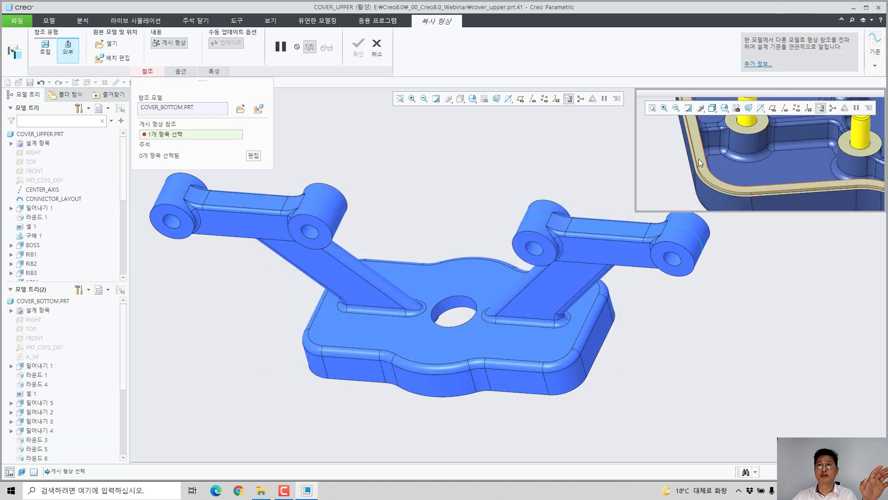
left_click(698, 158)
middle_click(463, 184)
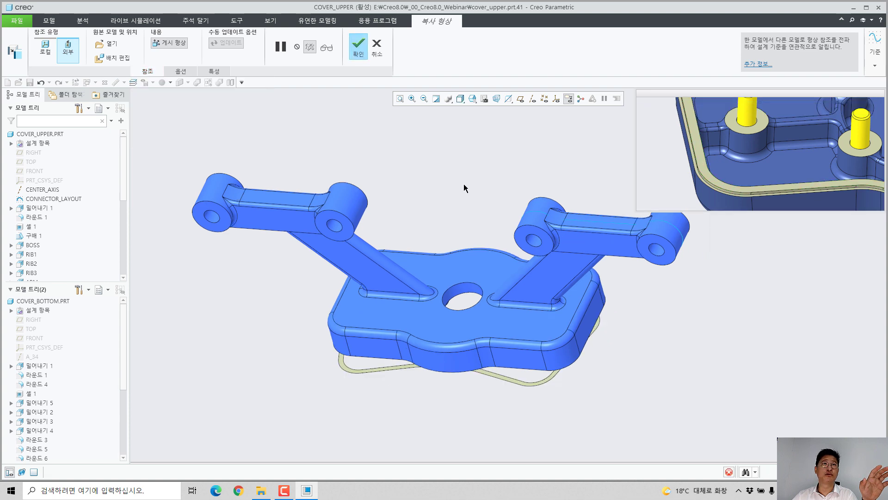
left_click(459, 170)
Step: Measure the angle between the upper cover's straight lower side edge and the adjacent edge of the copied rim
middle_click_drag(459, 171, 388, 329)
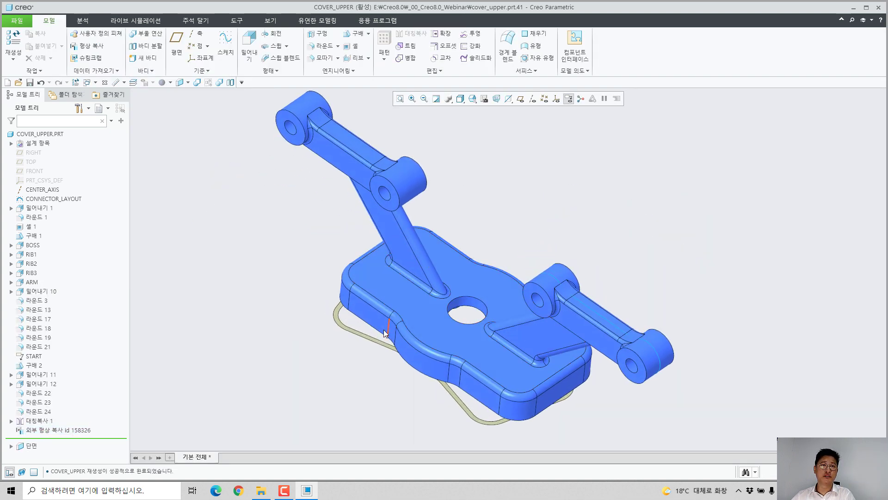
scroll(368, 341, "down", 5)
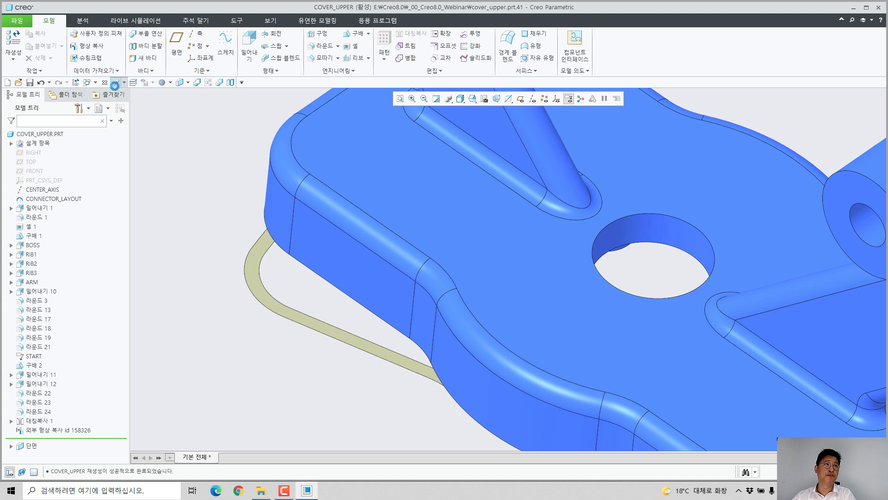
left_click(116, 83)
left_click(379, 329)
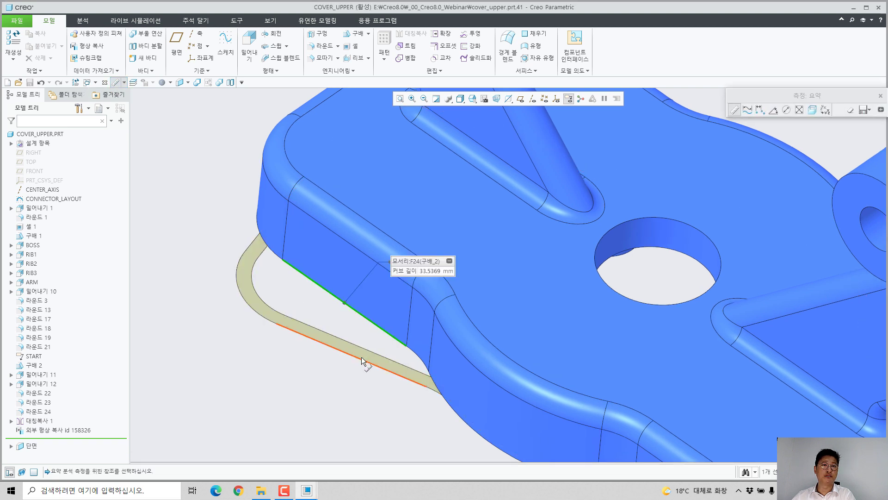
left_click(360, 358, "ctrl")
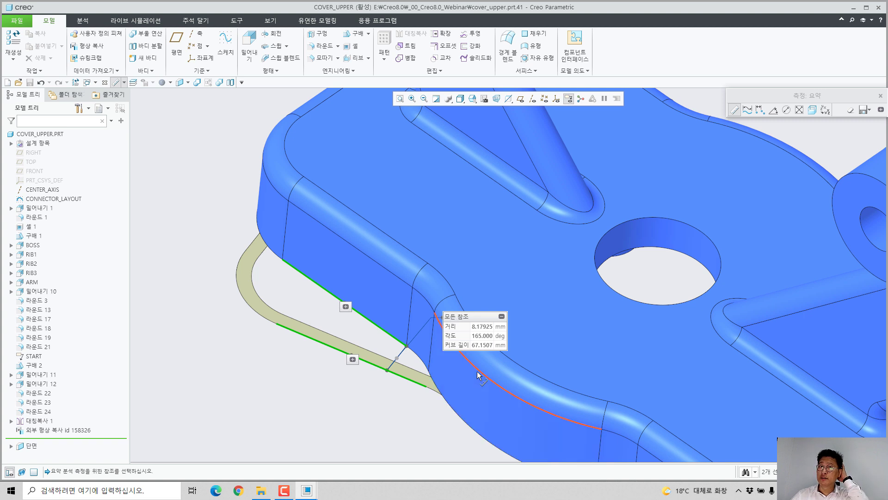
middle_click(337, 382)
Step: Delete the external Copy Geometry feature from the upper cover
left_click(68, 431)
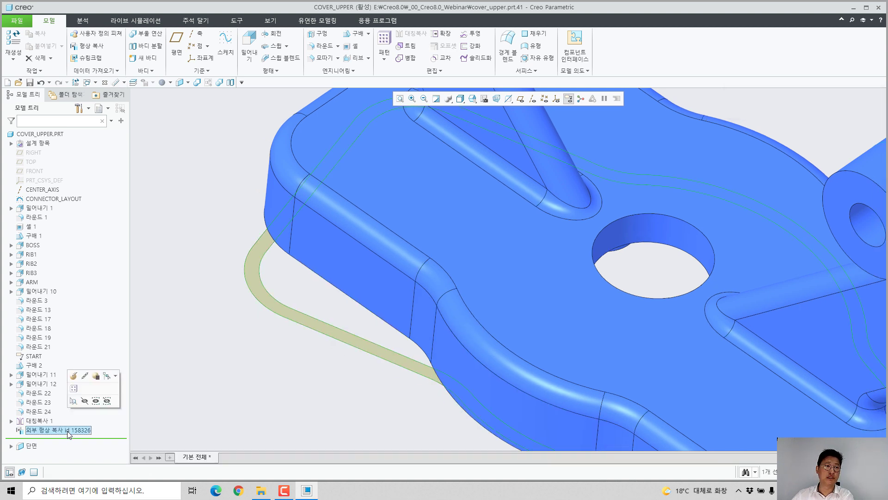
key("Delete")
left_click(412, 259)
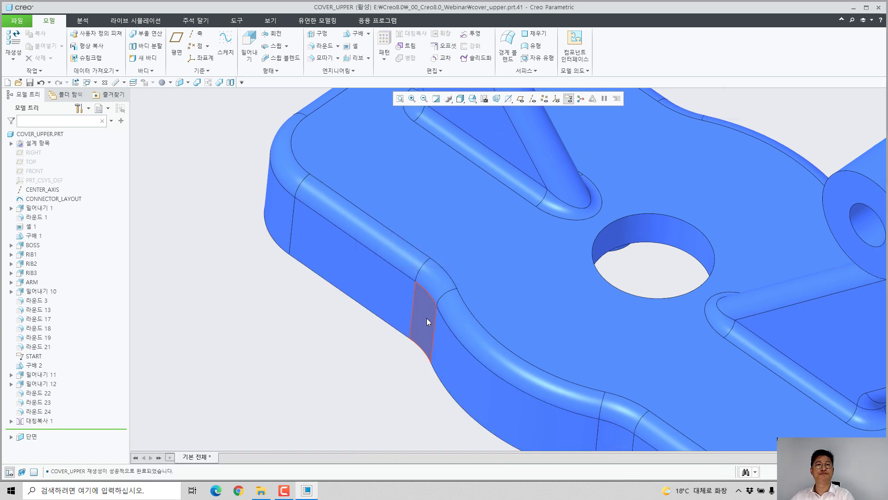
Step: Examine the upper cover's ribbed inner side, mating rim and outer shape from below and above
scroll(432, 323, "down", 6)
scroll(451, 327, "up", 3)
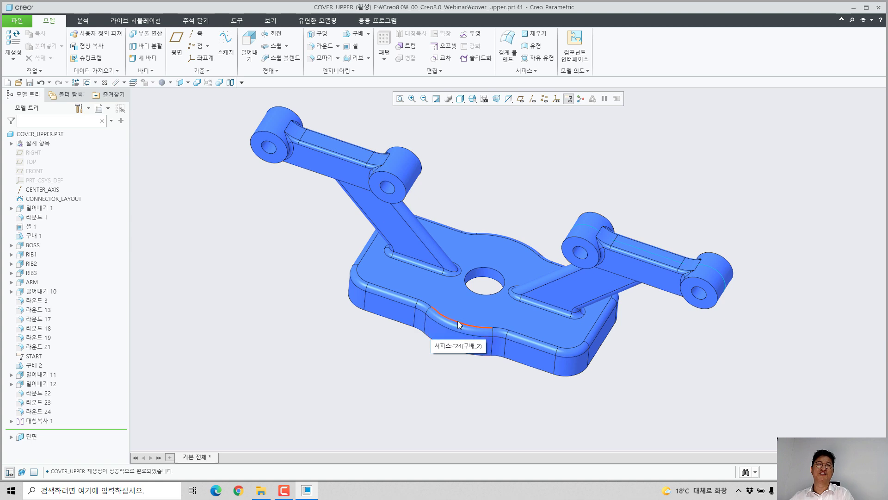
middle_click_drag(458, 326, 459, 197)
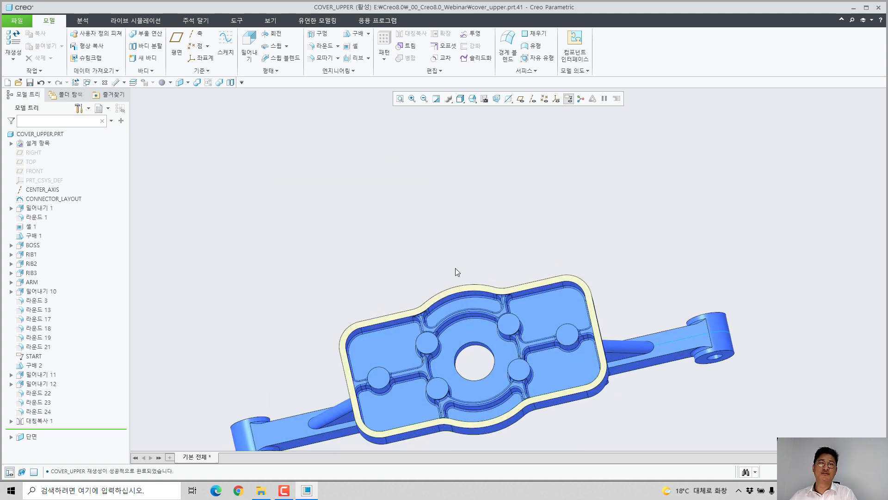
middle_click_drag(456, 270, 530, 373)
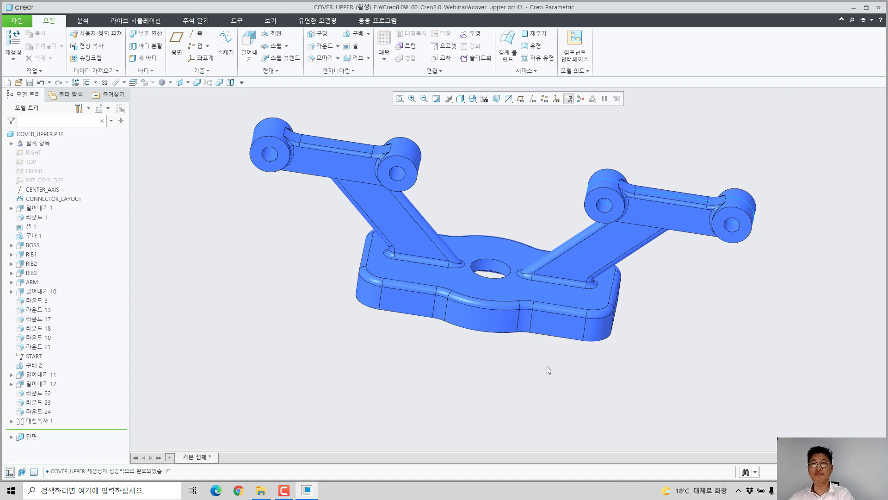
middle_click_drag(547, 365, 438, 288)
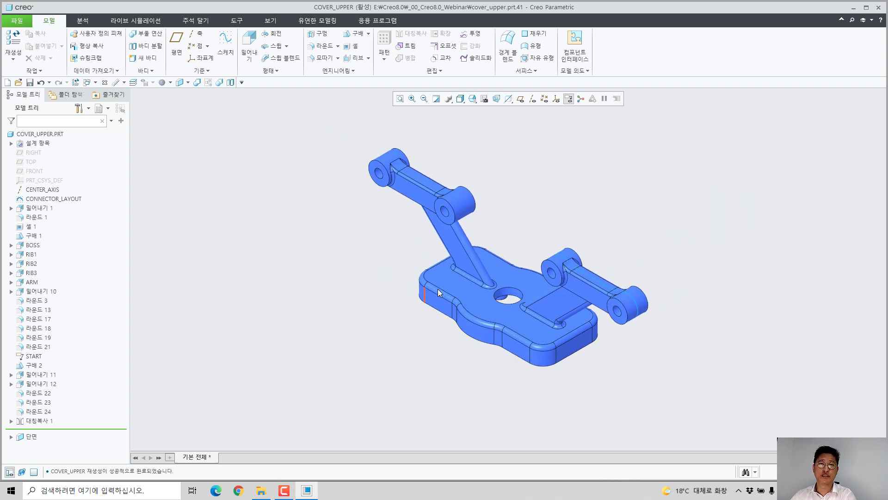
scroll(490, 276, "up", 2)
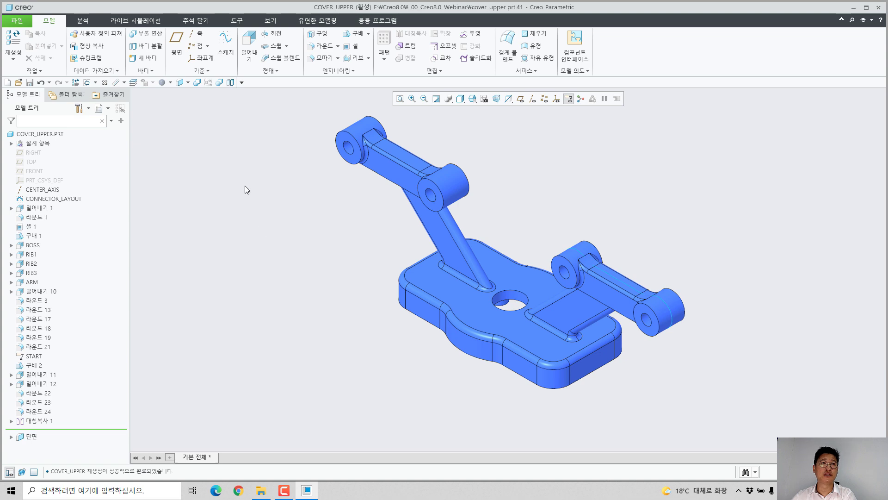
Step: Split the upper cover's body into two halves across the central hole and check one half as a separate body
left_click(231, 83)
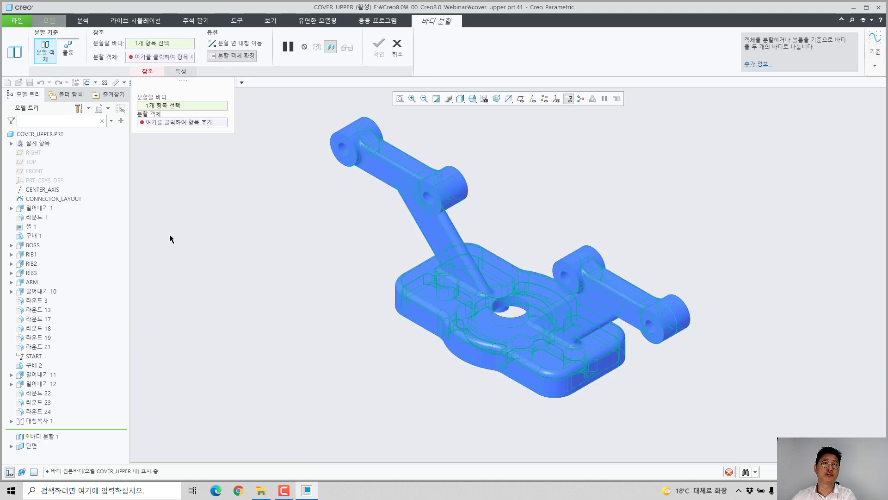
middle_click(441, 300)
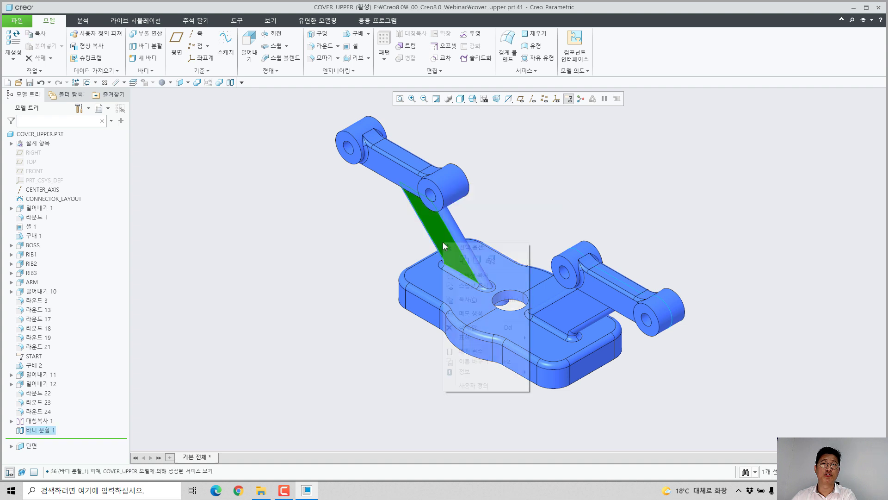
right_click(443, 243)
left_click(481, 260)
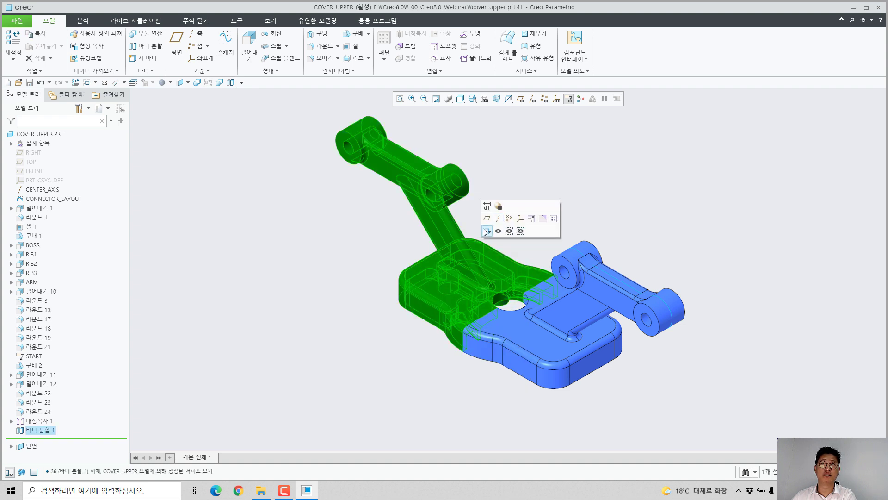
left_click(520, 157)
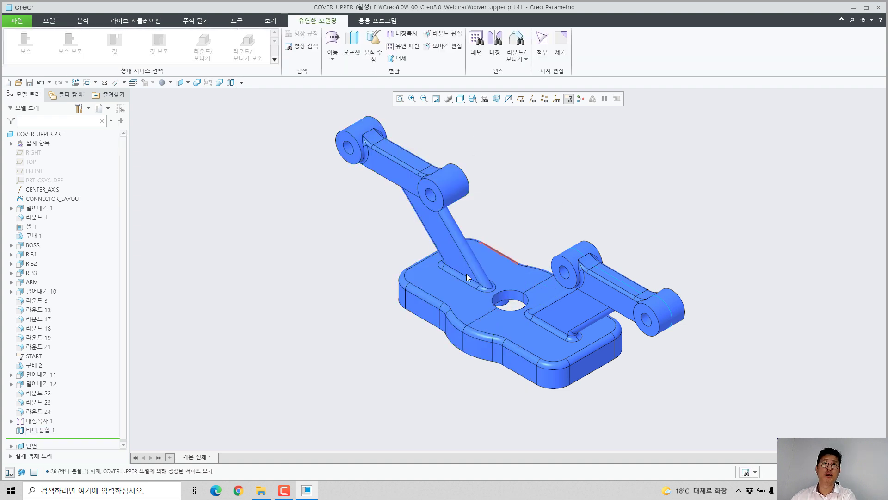
Step: Rotate the split-off half, 바디 4, by 15° about CENTER_AXIS with a flexible Move feature
left_click(463, 253)
right_click(464, 254)
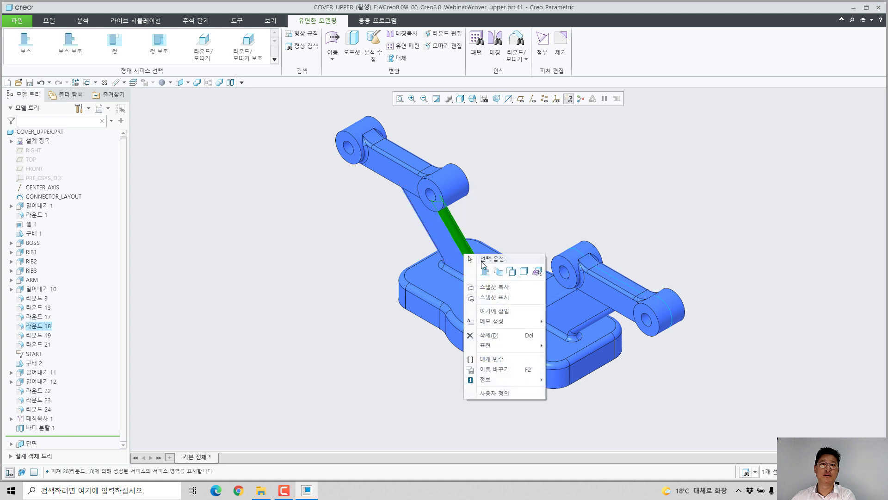
left_click(523, 274)
left_click(530, 230)
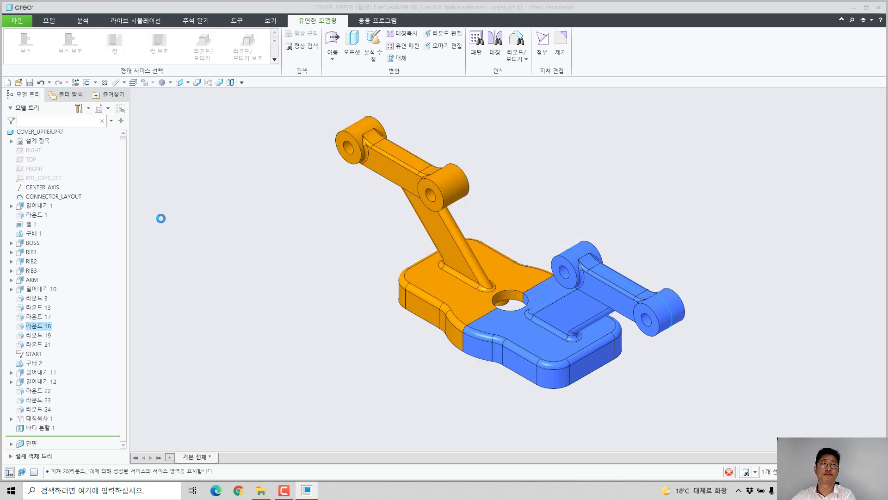
left_click(52, 191)
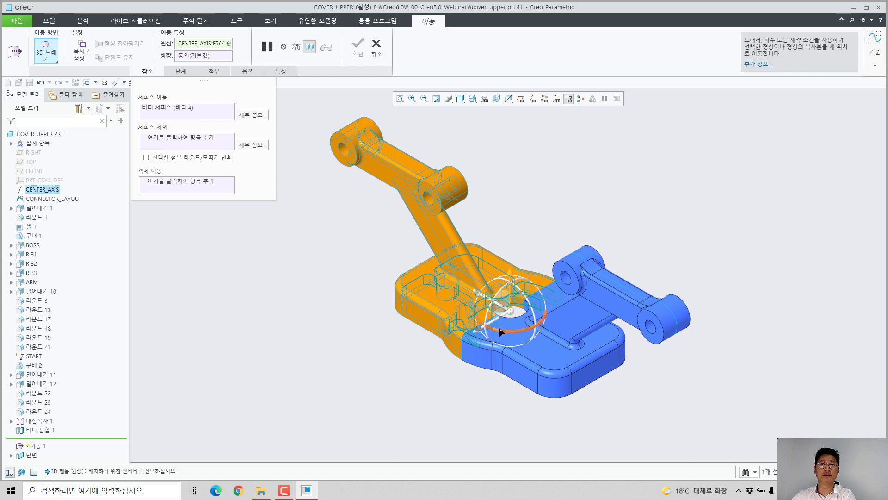
left_click_drag(507, 331, 457, 300)
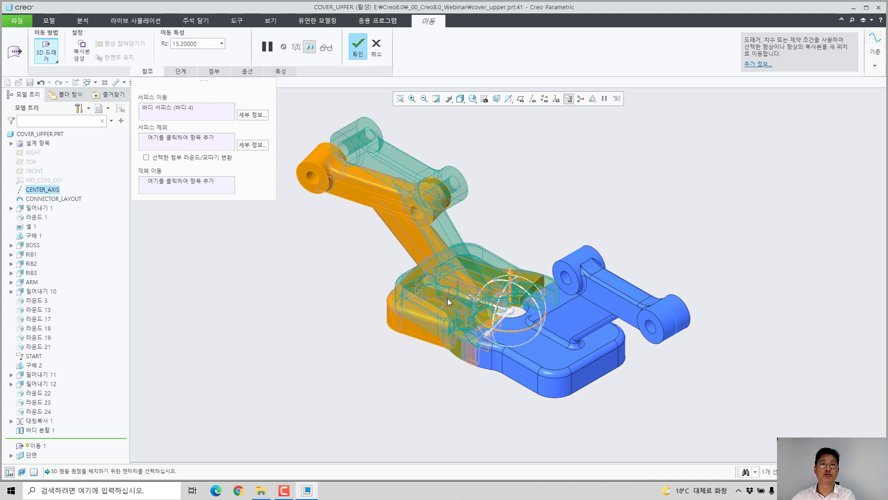
double_click(448, 298)
type("15")
key("Return")
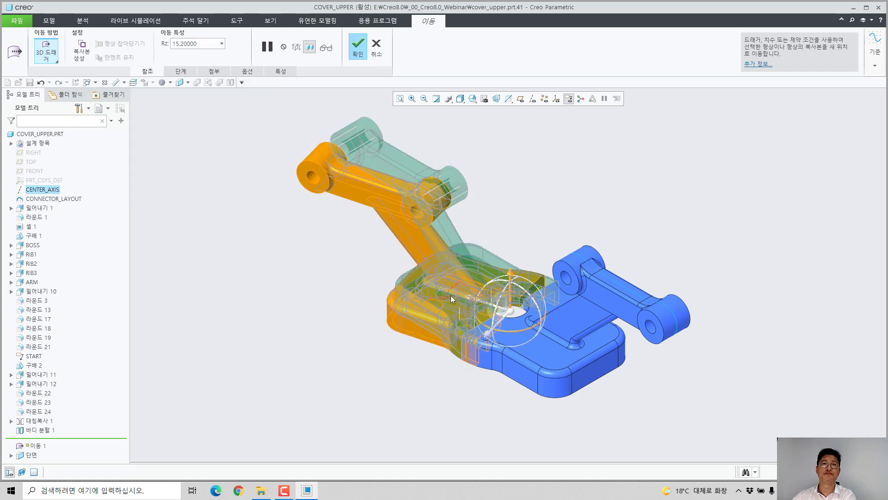
middle_click(450, 295)
Step: Rotate the other half's body by 15° about CENTER_AXIS with a flexible Move feature
left_click(567, 301)
right_click(567, 300)
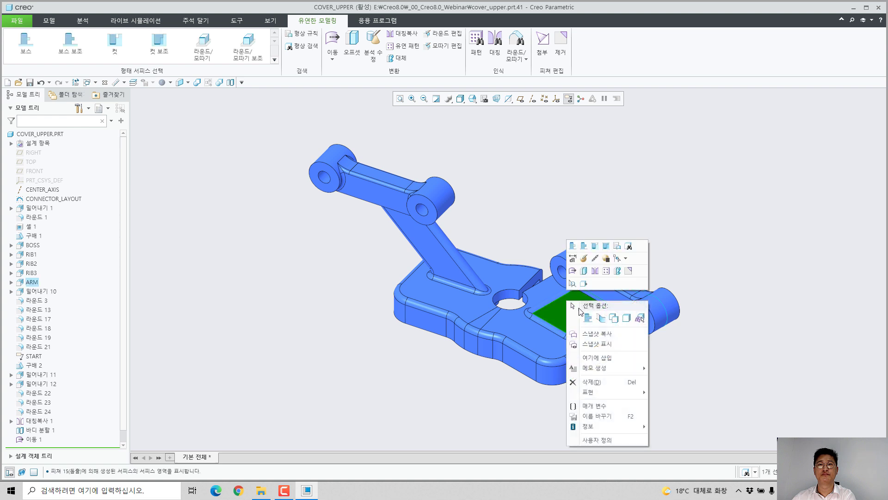
left_click(617, 317)
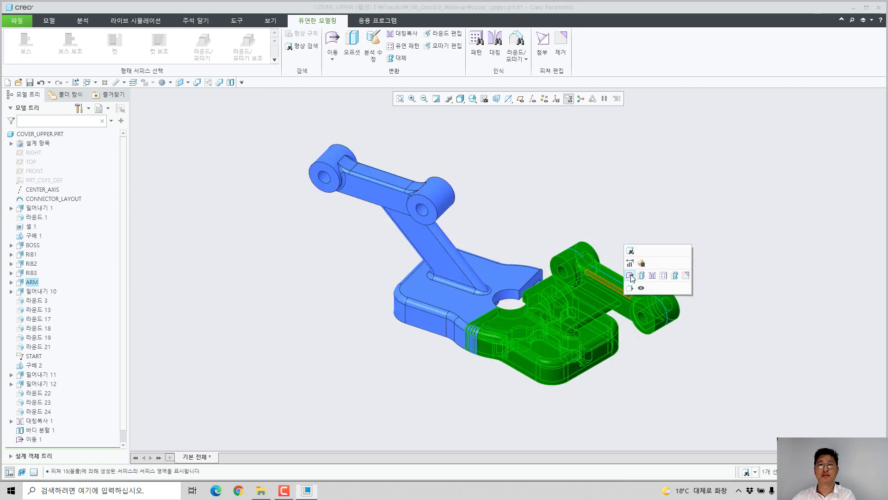
left_click(629, 275)
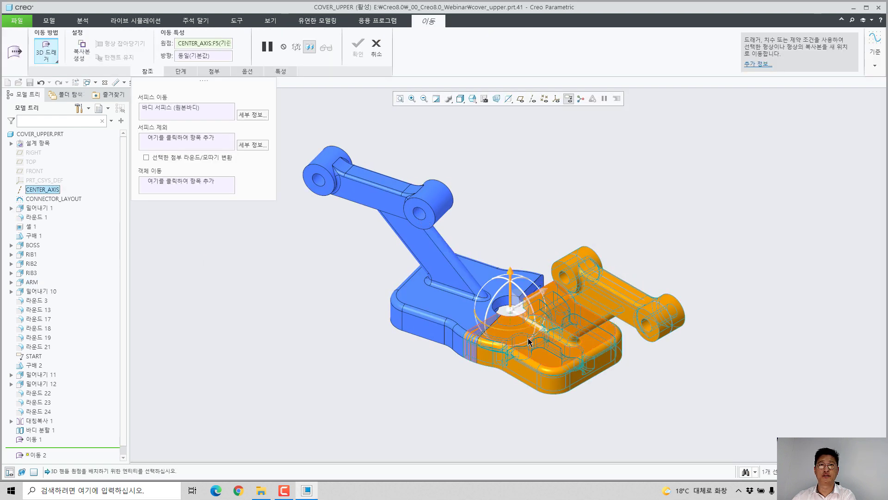
left_click_drag(525, 329, 521, 333)
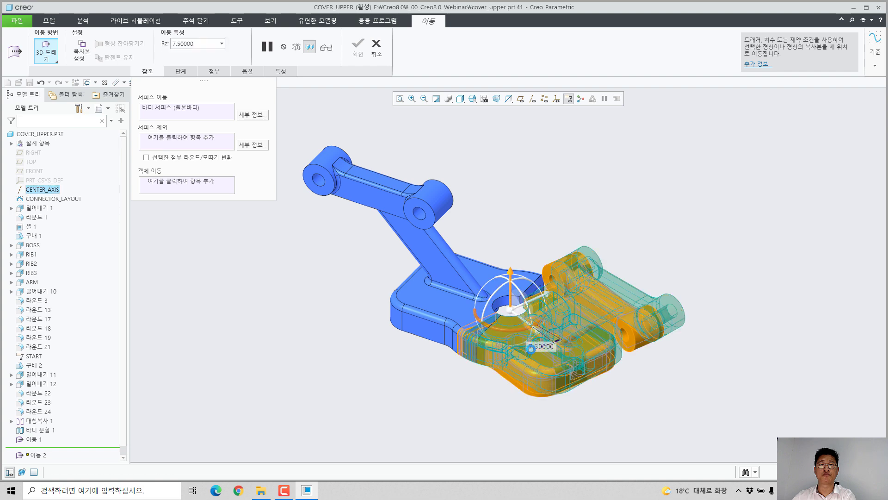
double_click(536, 345)
type("15")
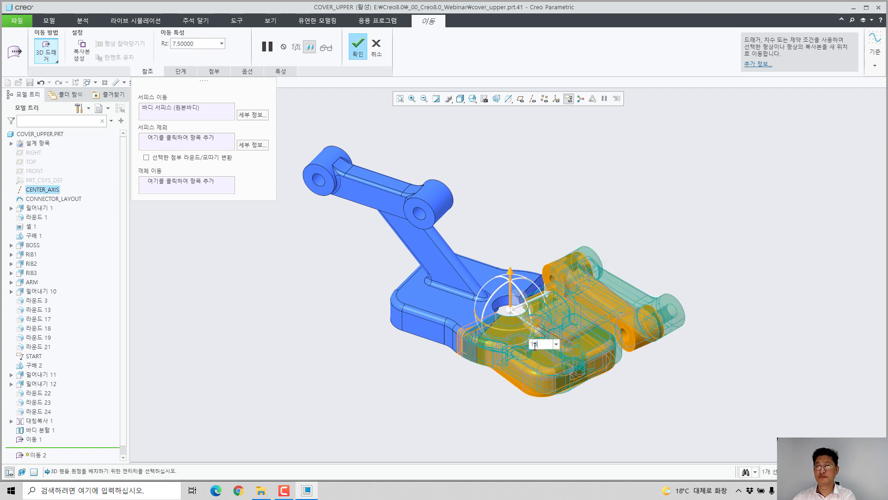
key("Return")
middle_click(546, 342)
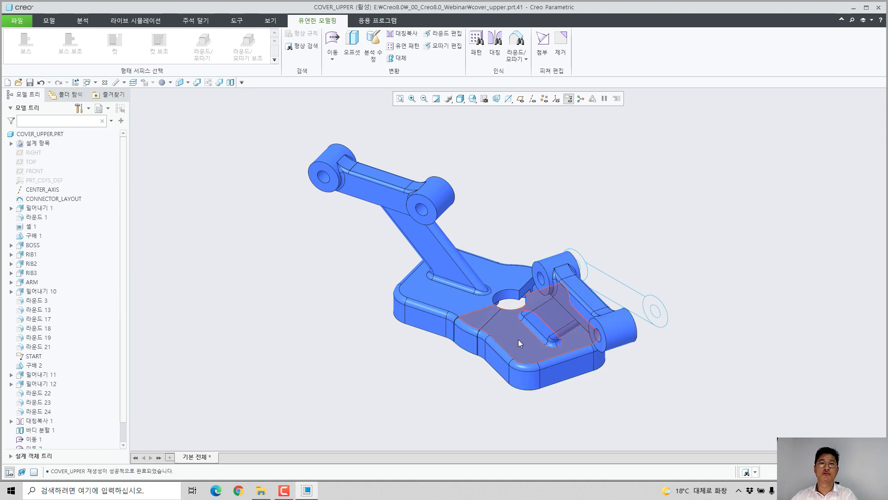
Step: Merge the two rotated halves of the cover into one body with a Boolean operation
scroll(518, 339, "down", 5)
scroll(465, 302, "up", 2)
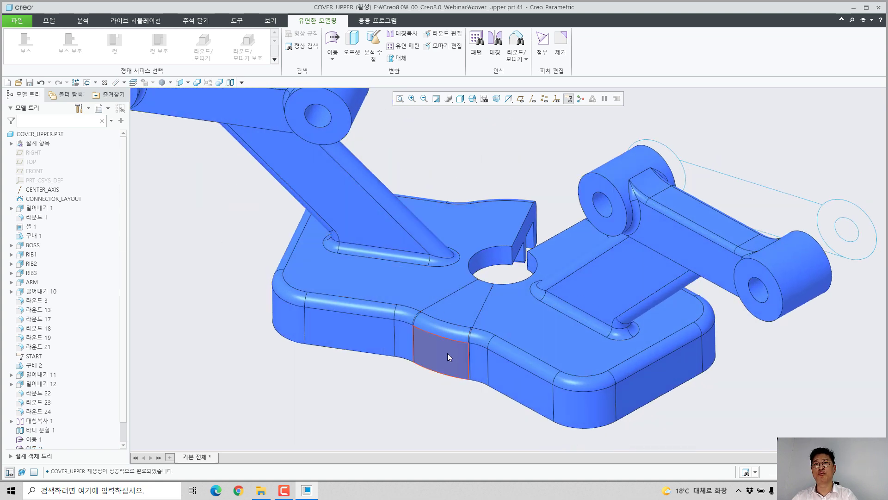
scroll(458, 348, "up", 3)
middle_click_drag(466, 342, 476, 303)
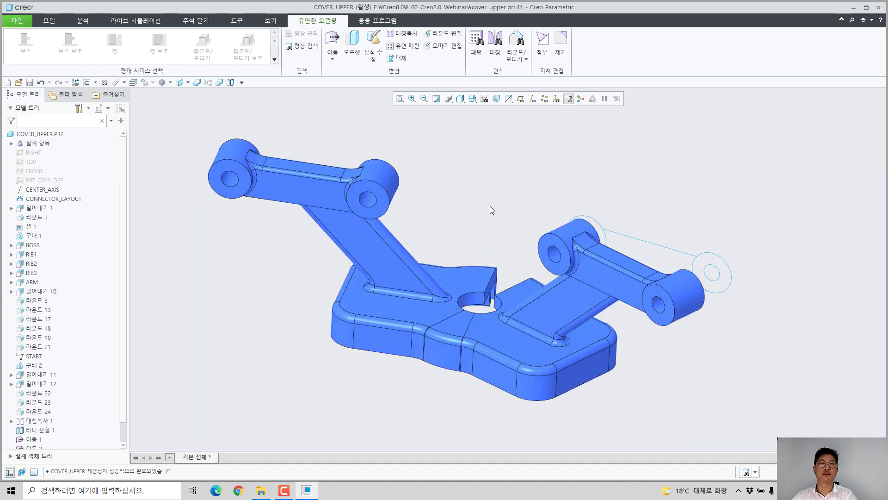
left_click(220, 83)
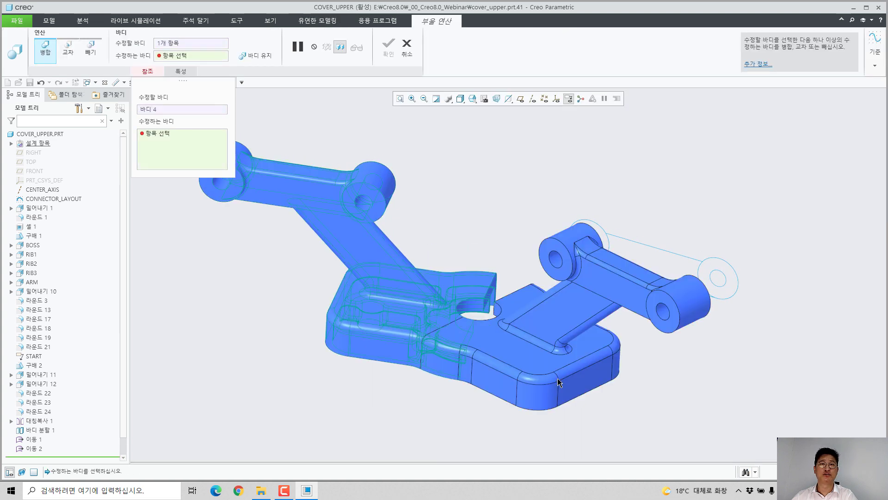
middle_click(507, 248)
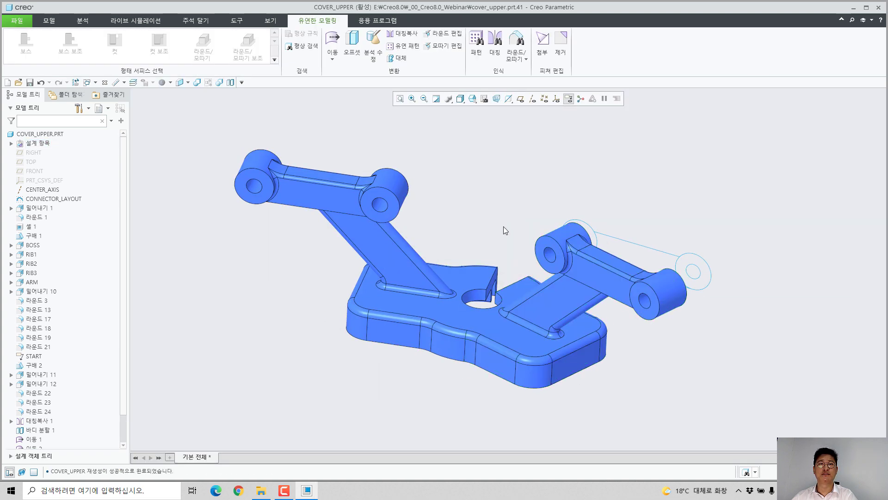
Step: Remove the two facing cut faces beside the central hole to close the wedge-shaped gap
scroll(462, 308, "down", 3)
middle_click_drag(462, 308, 464, 369)
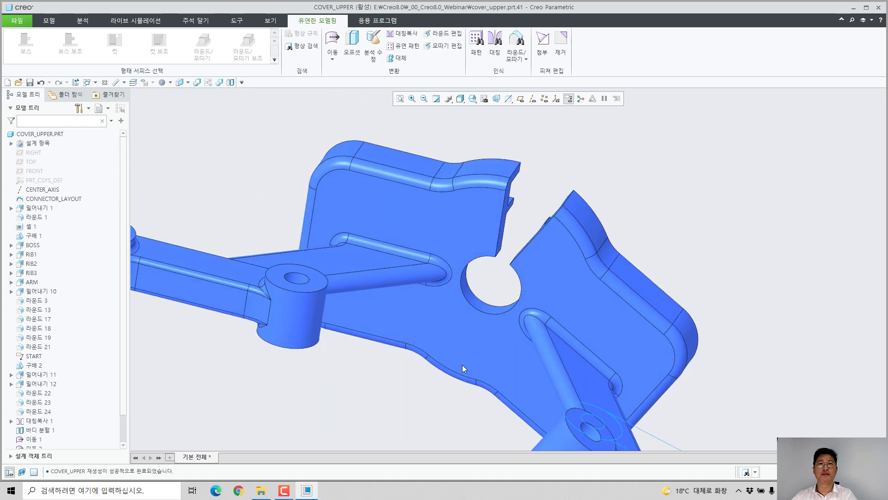
scroll(514, 204, "down", 5)
middle_click_drag(507, 208, 478, 230)
left_click(466, 259)
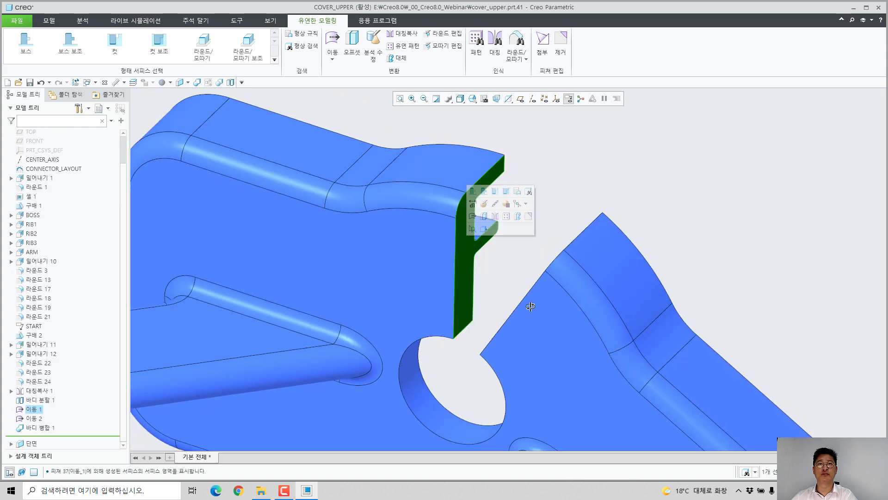
middle_click_drag(529, 303, 567, 296)
left_click(569, 273, "ctrl")
left_click(634, 228)
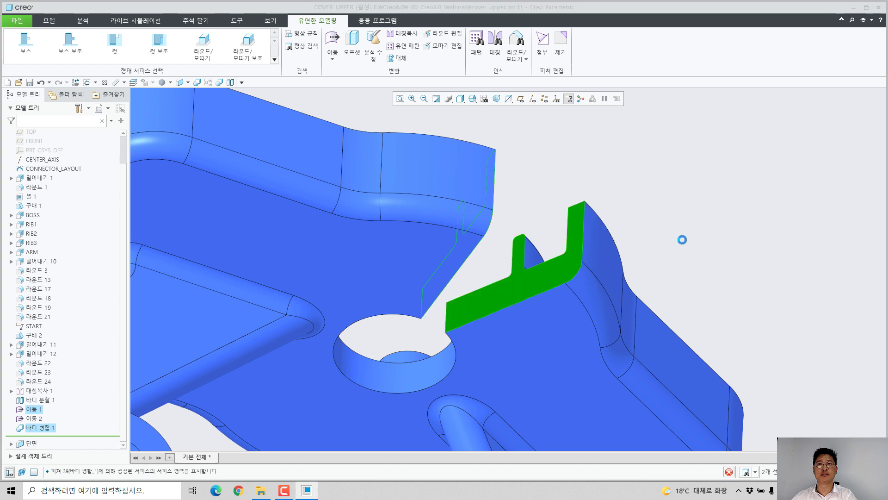
scroll(678, 244, "up", 8)
middle_click_drag(606, 237, 590, 189)
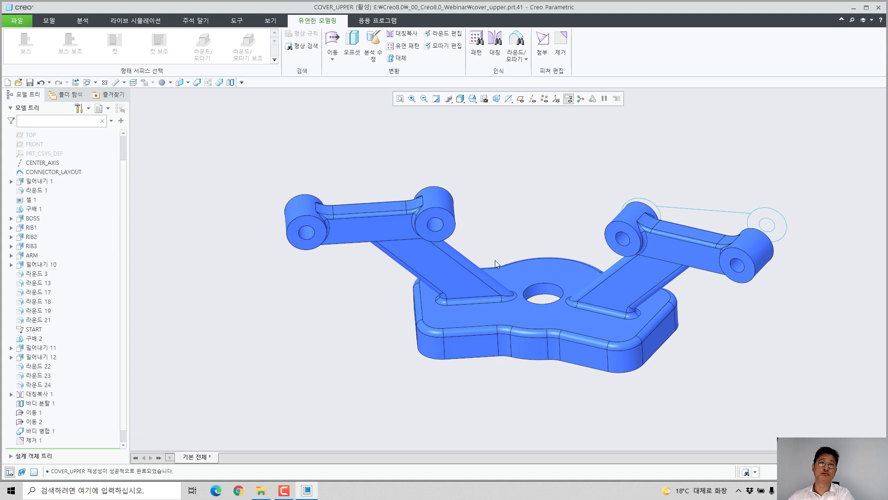
Step: Rotate the arm on the first rotated half by 15° about CENTER_AXIS with a flexible Move, keeping its base round attached
middle_click_drag(495, 260, 476, 296)
scroll(474, 299, "up", 4)
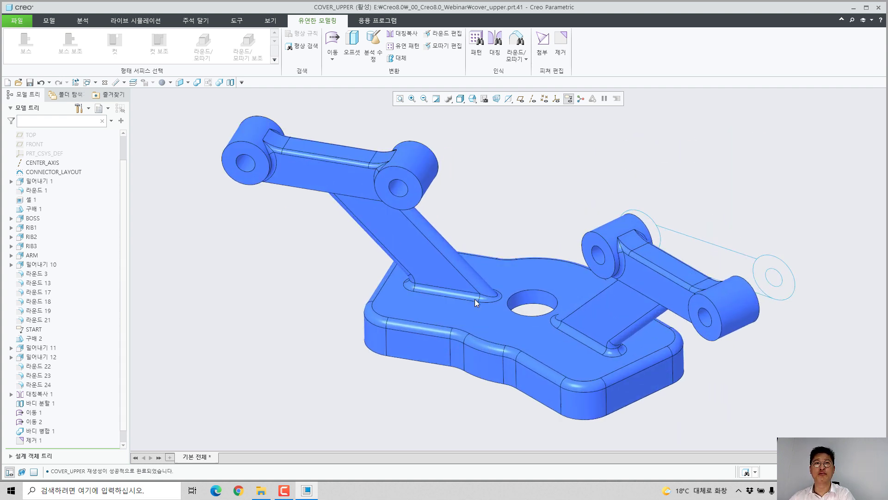
left_click(444, 281)
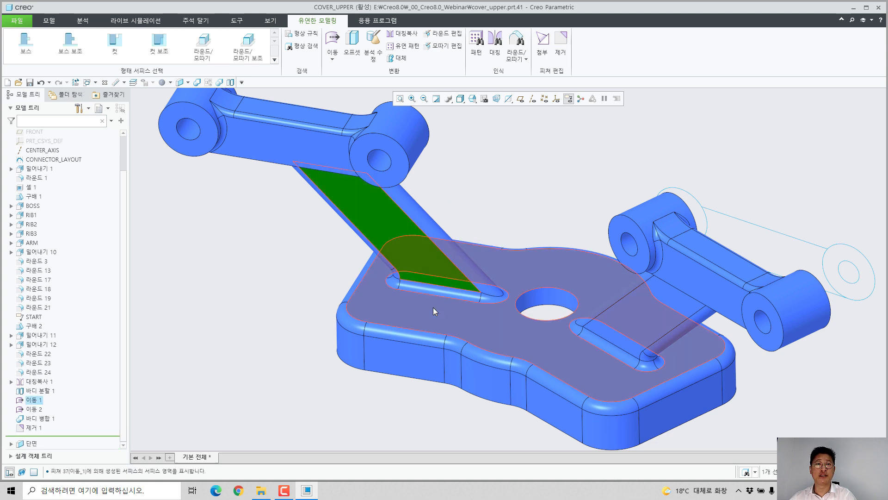
left_click(454, 246)
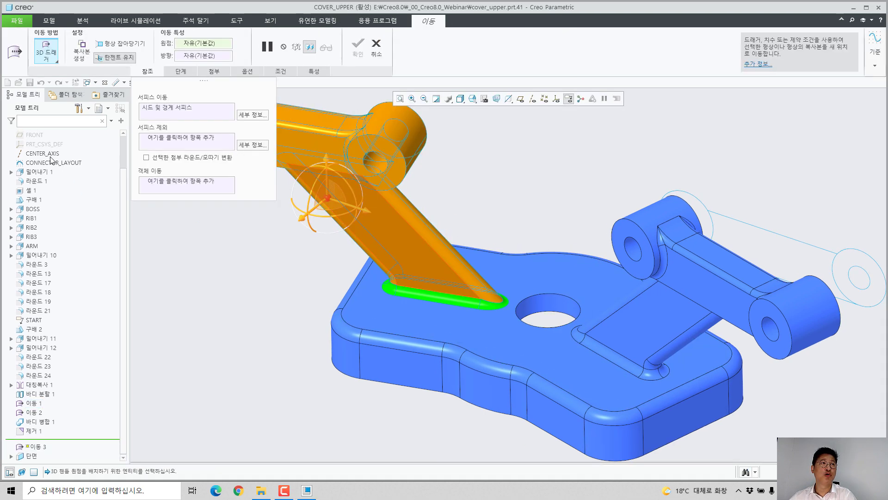
left_click_drag(560, 341, 536, 313)
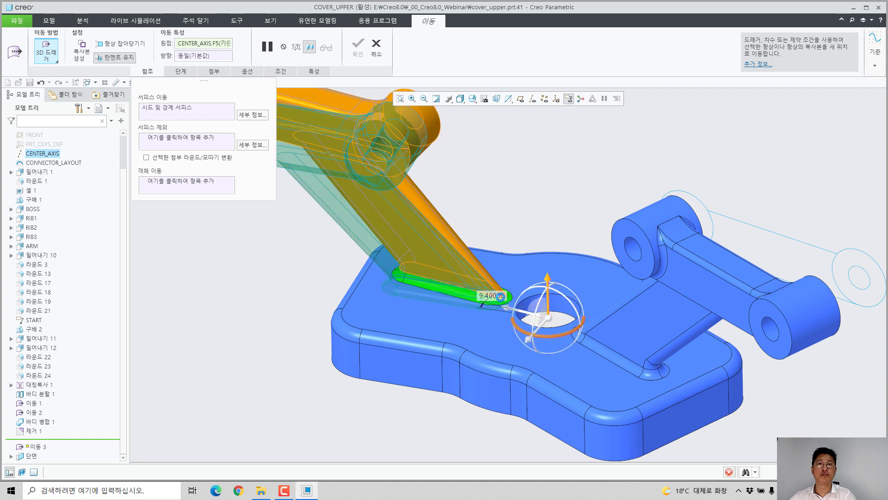
double_click(497, 295)
type("15")
key("Return")
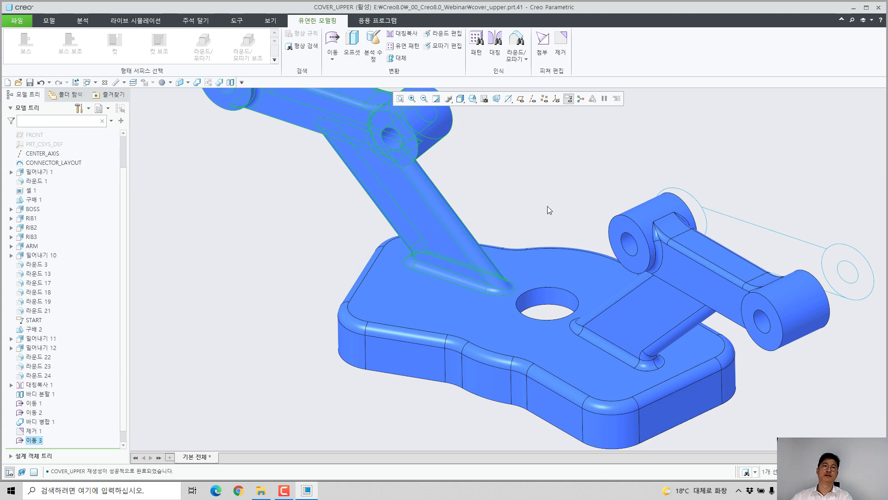
left_click(548, 207)
Step: Start a simple hole with sketched placement and open its placement sketch on a boss face on the cover's ribbed underside
scroll(532, 259, "up", 4)
middle_click_drag(542, 279, 446, 220)
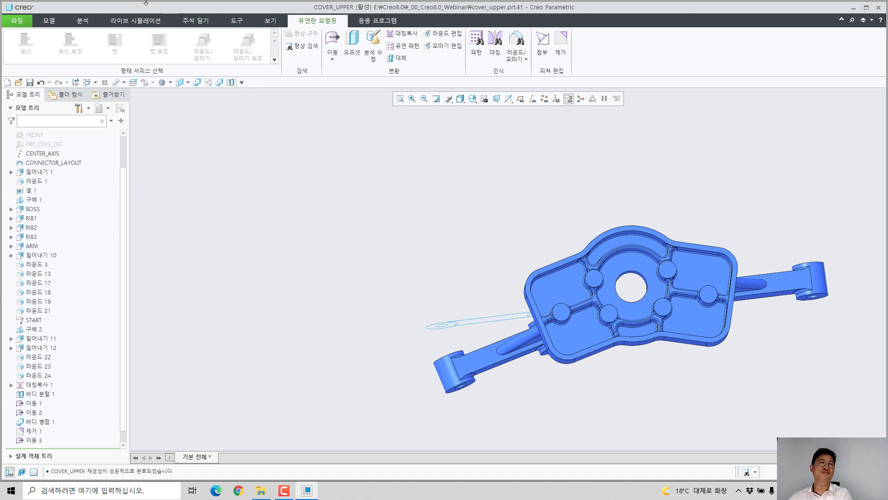
left_click(49, 21)
middle_click_drag(601, 266, 700, 303)
scroll(701, 303, "down", 3)
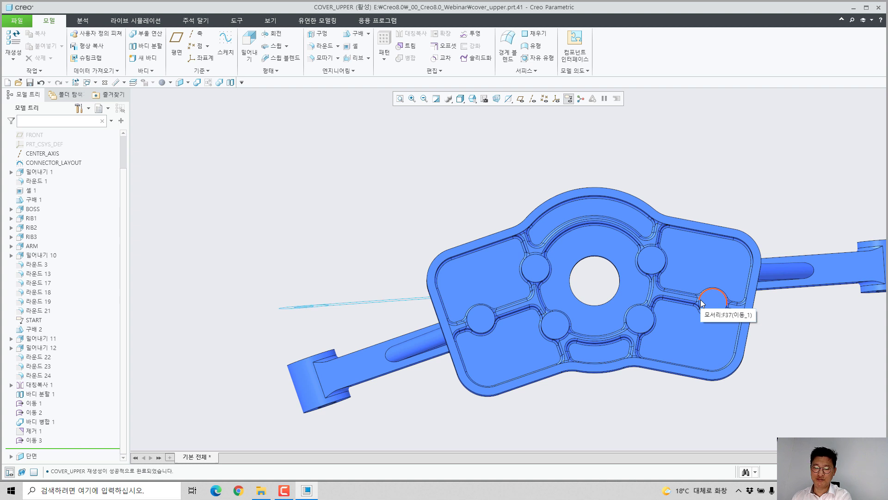
middle_click_drag(710, 268, 633, 256, "shift")
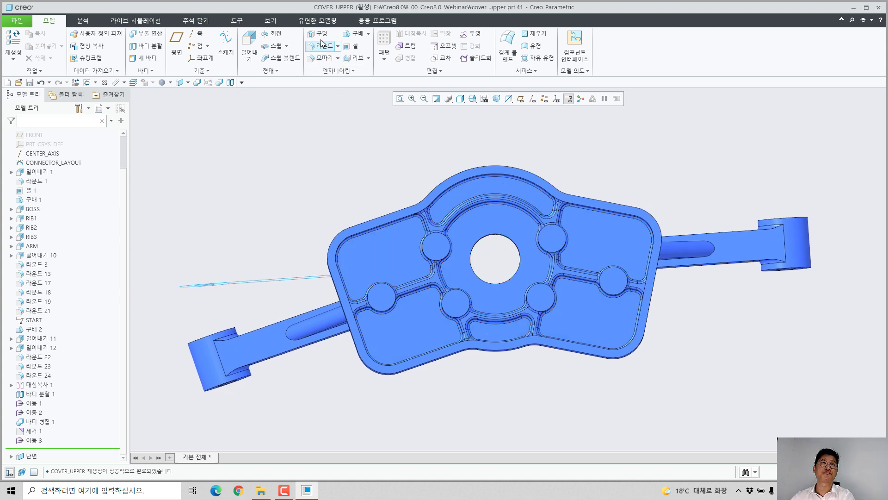
left_click(317, 34)
left_click(233, 111)
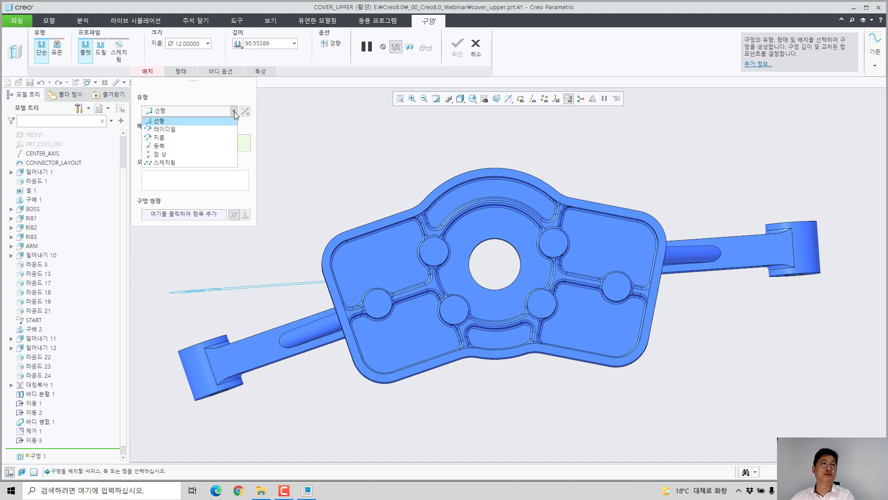
left_click(192, 165)
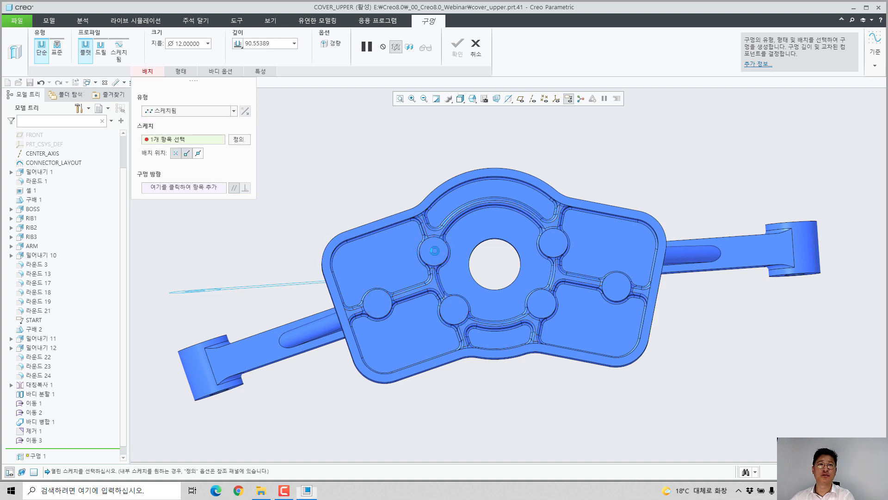
middle_click_drag(435, 249, 447, 264)
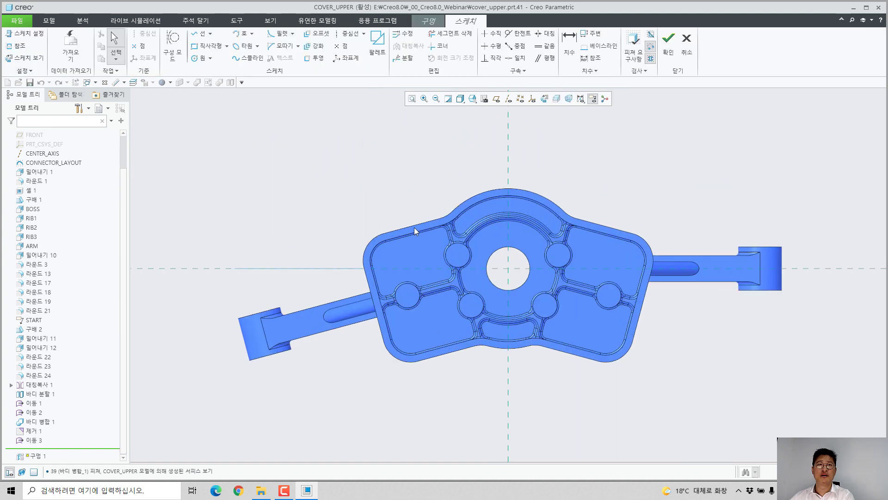
Step: Import the saved hole layout section at scale 1, centre it on the central hole and finish the placement sketch
left_click(71, 44)
double_click(351, 221)
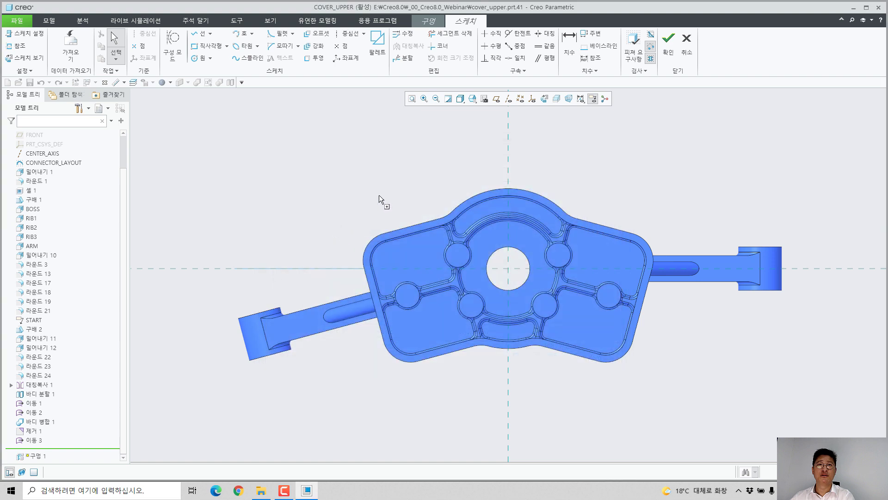
left_click(379, 195)
double_click(492, 219)
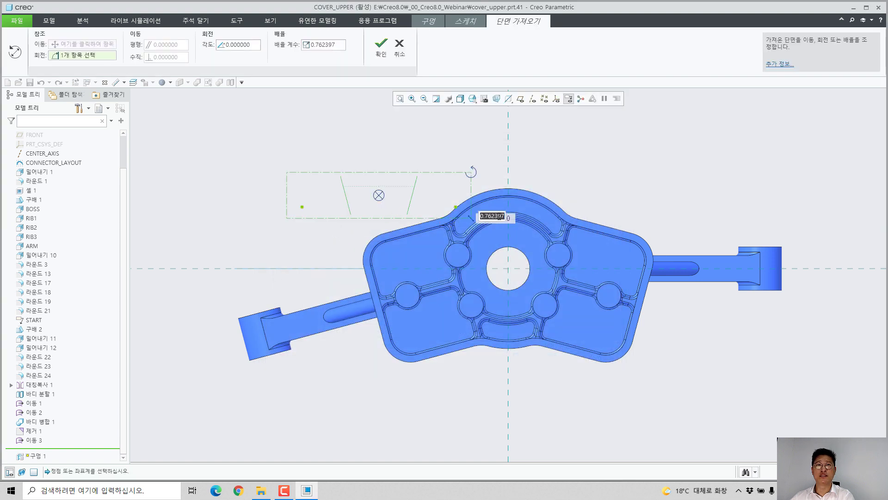
type("1")
key("Return")
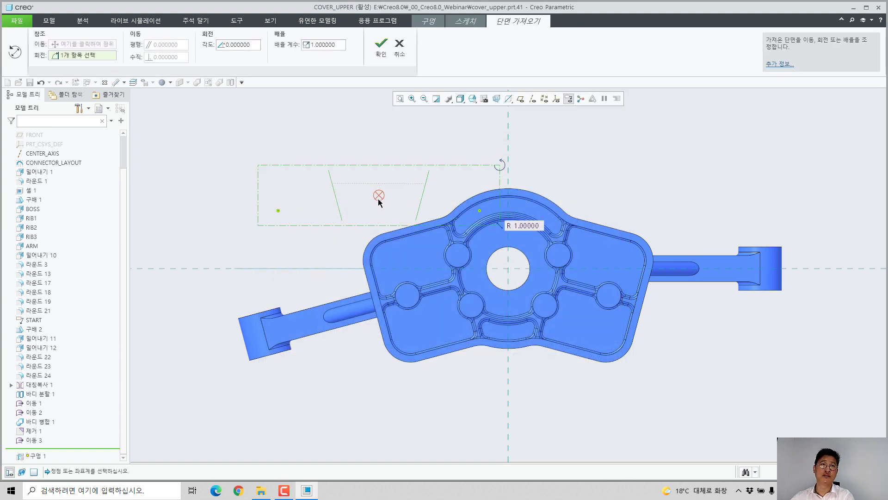
left_click_drag(378, 195, 511, 270)
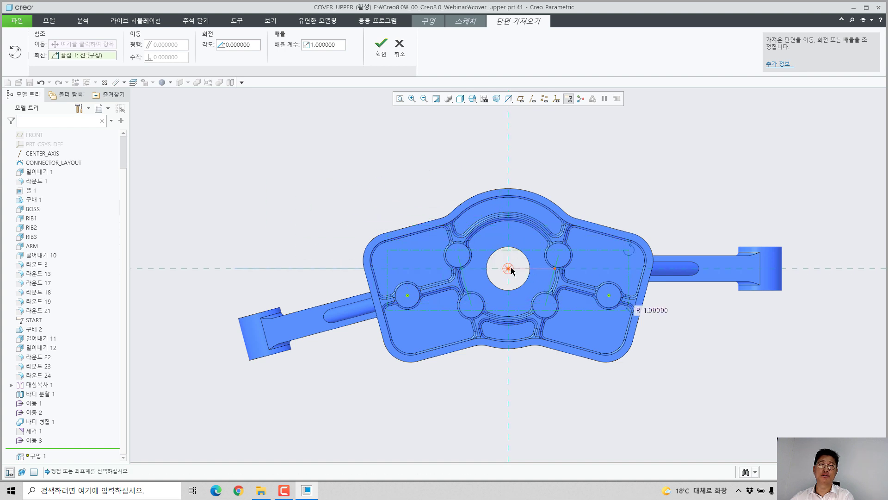
left_click(381, 45)
left_click(669, 41)
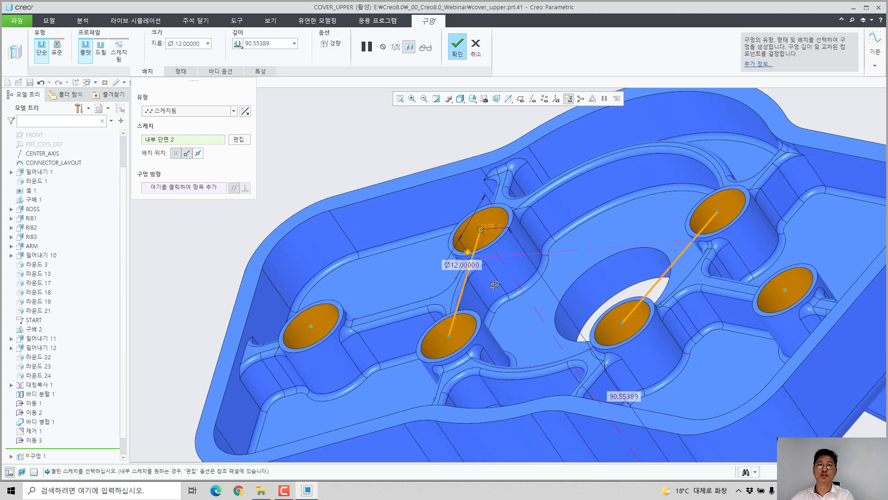
Step: Toggle hole placement at line end points and at sketch points off and on, and enable placement at line midpoints
middle_click_drag(495, 285, 455, 296)
left_click(188, 154)
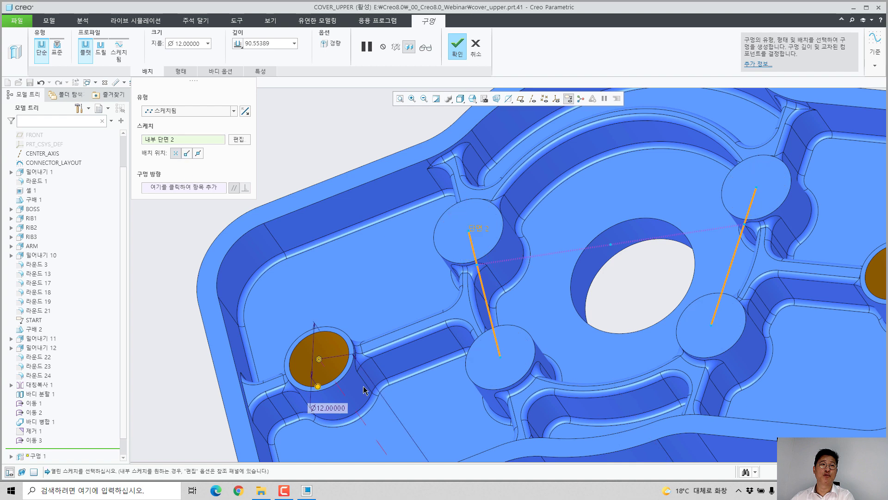
left_click(188, 154)
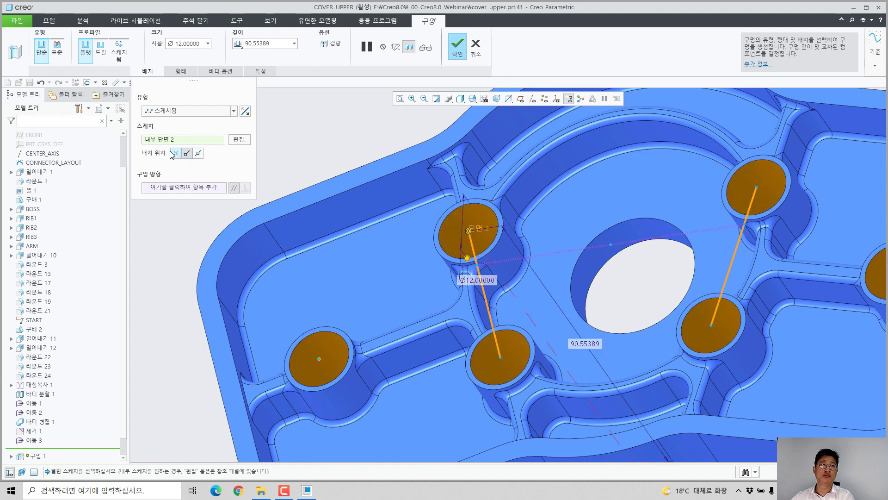
left_click(175, 154)
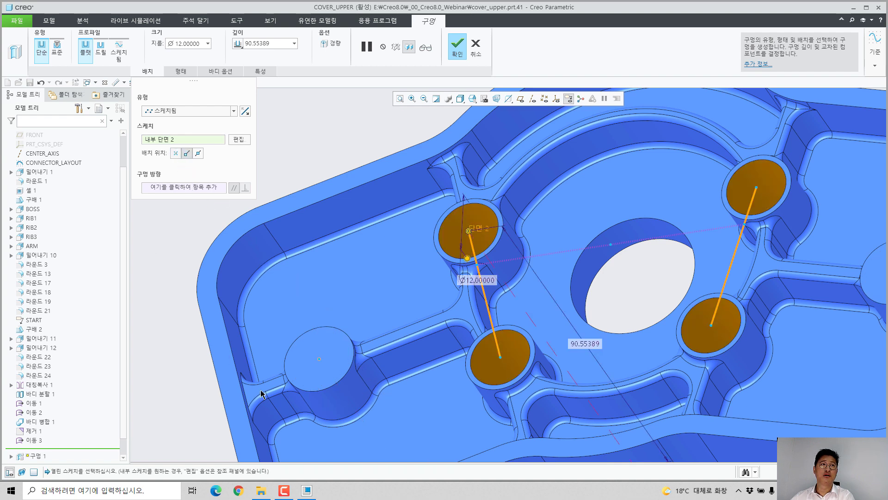
left_click(174, 152)
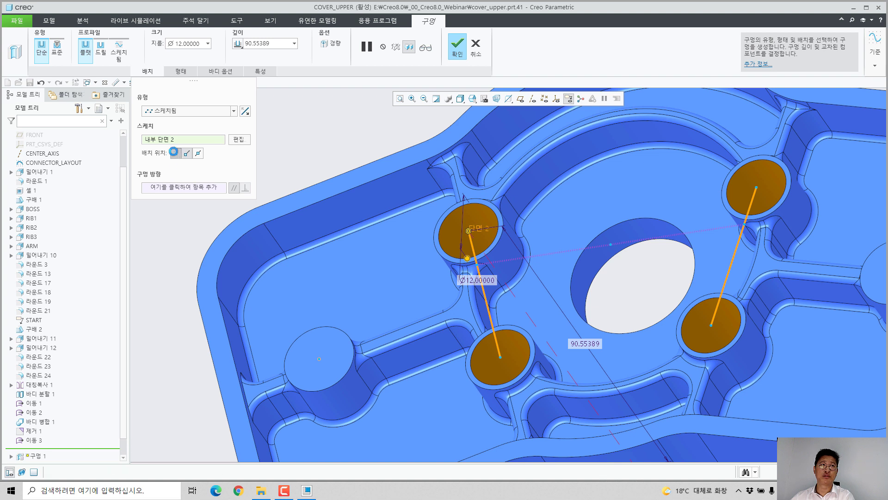
left_click(199, 156)
middle_click_drag(483, 324, 497, 301)
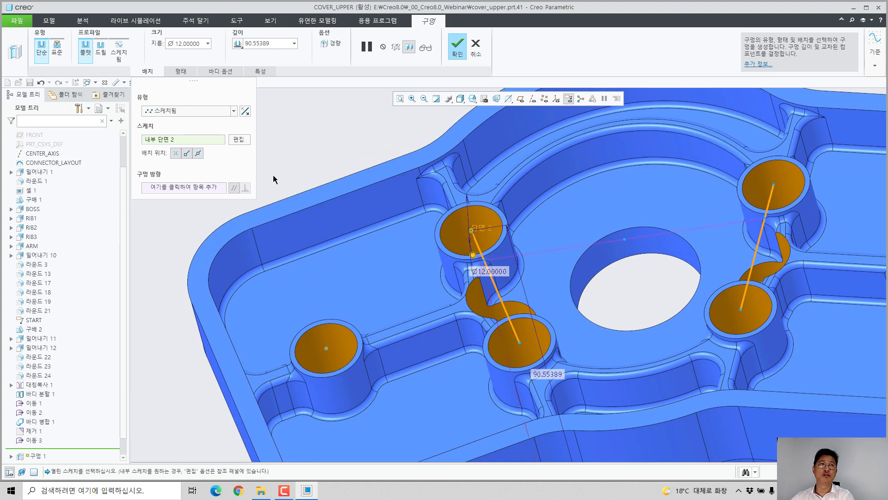
Step: Turn off hole placement at the midpoints of the sketched lines
left_click(195, 155)
scroll(355, 199, "down", 2)
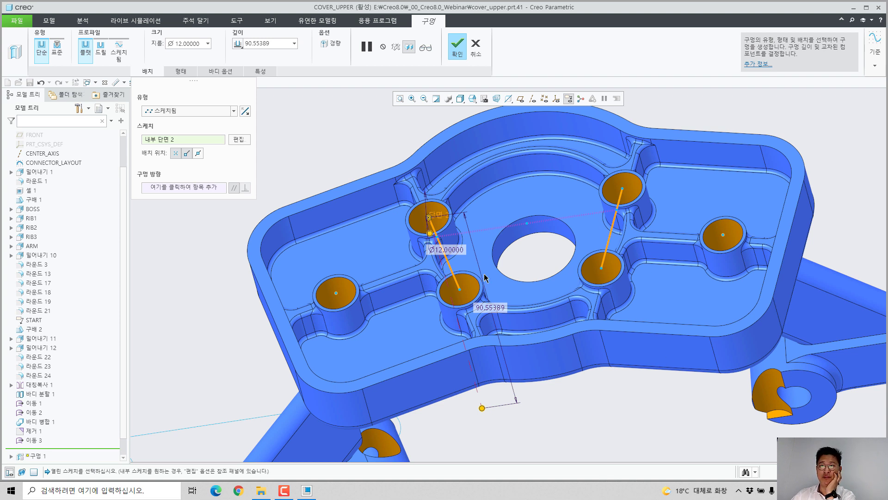
Step: Switch to a standard hole, show its note, and set the thread type to WAFA with screw size M10x1.5
left_click(57, 47)
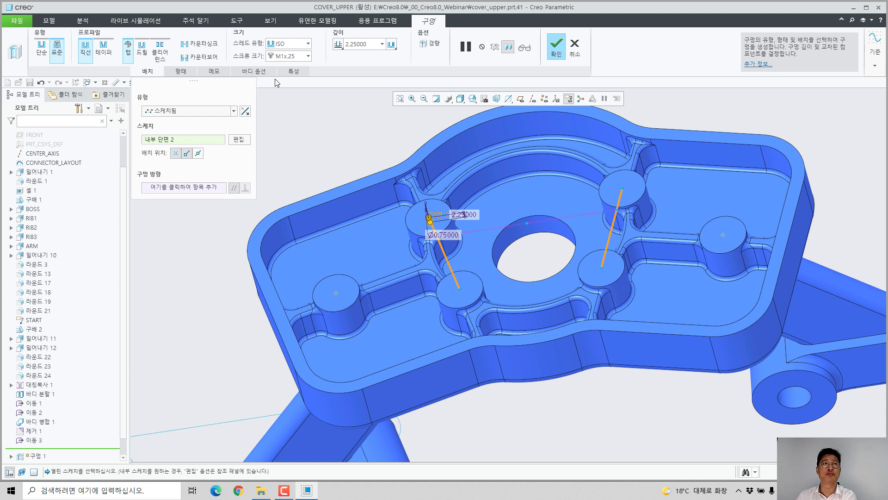
left_click(213, 70)
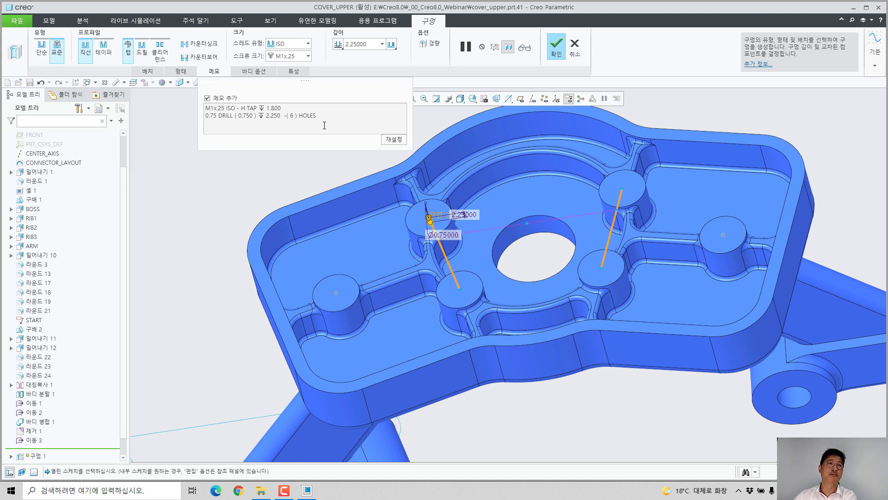
key("ctrl+a")
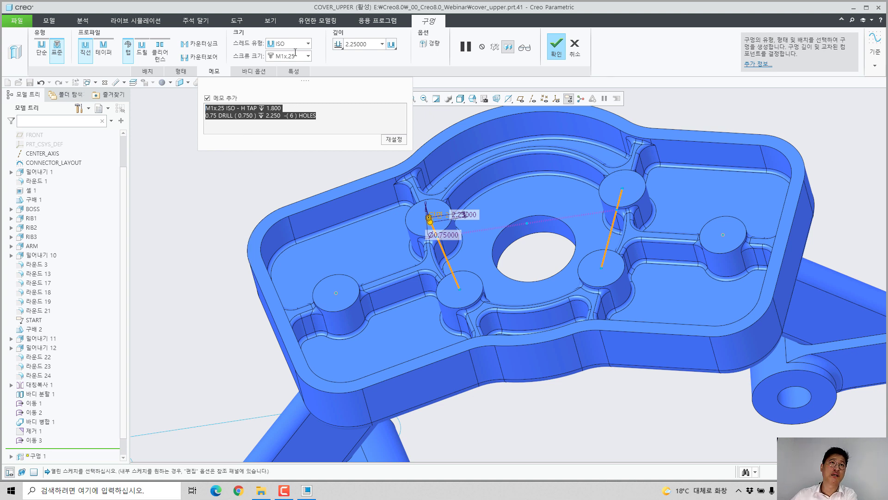
left_click(309, 43)
left_click(293, 99)
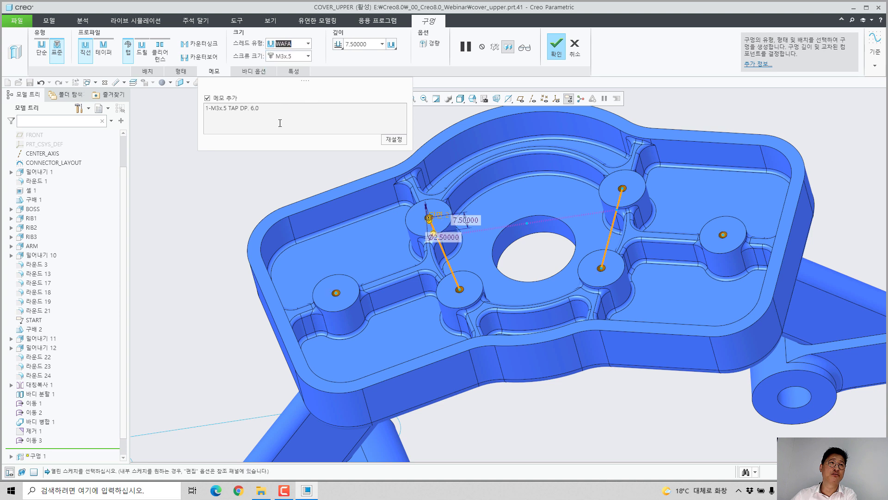
left_click(308, 56)
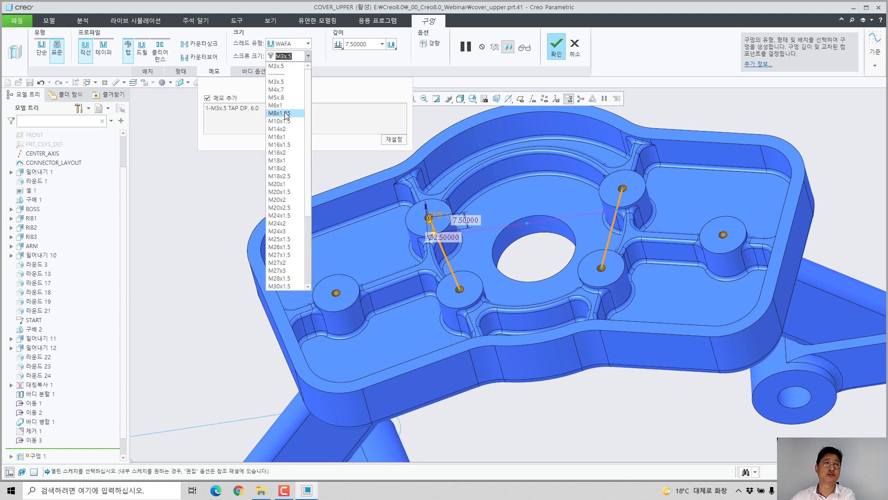
left_click(283, 122)
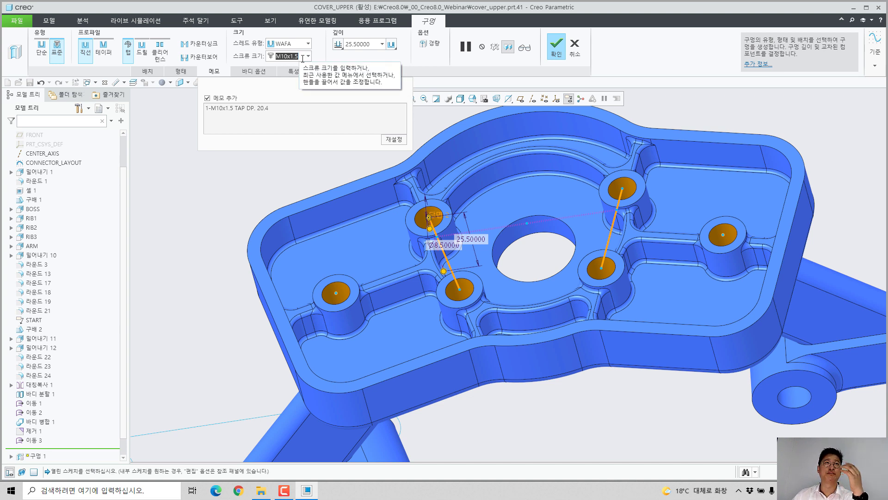
Step: Try the C'Bore thread type for the standard hole, and replace it with C'Sink
left_click(308, 43)
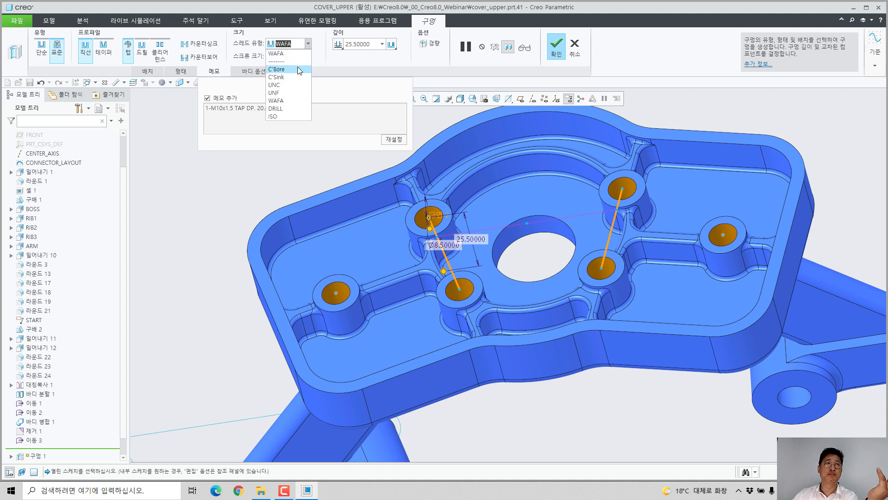
left_click(301, 69)
left_click(308, 44)
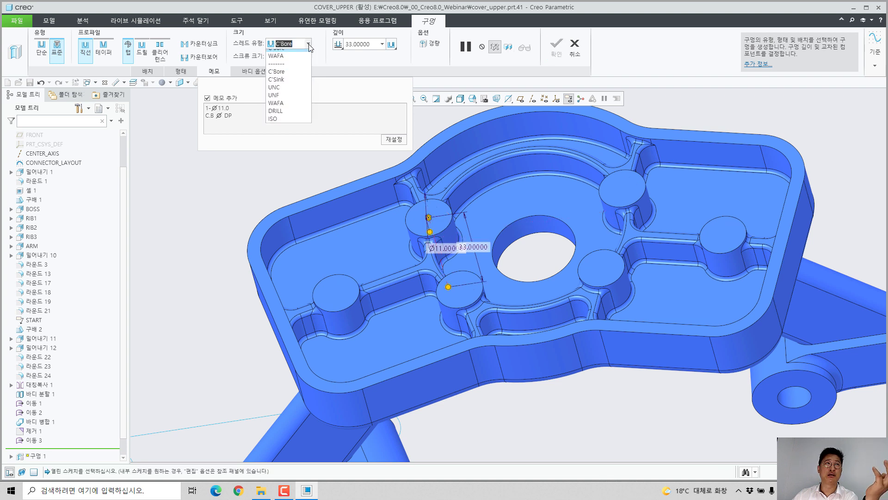
left_click(285, 86)
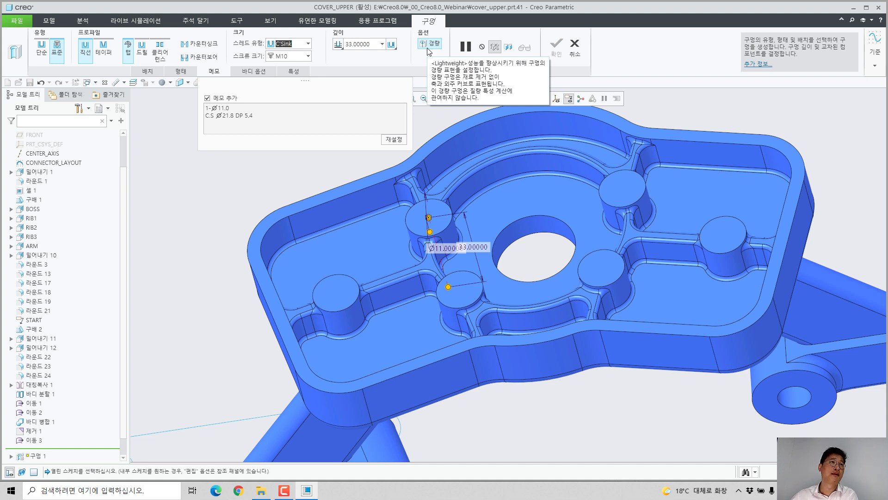
Step: Make the standard hole tapered with a countersink and a counterbore, and set the counterbore diameter to 20
left_click(103, 48)
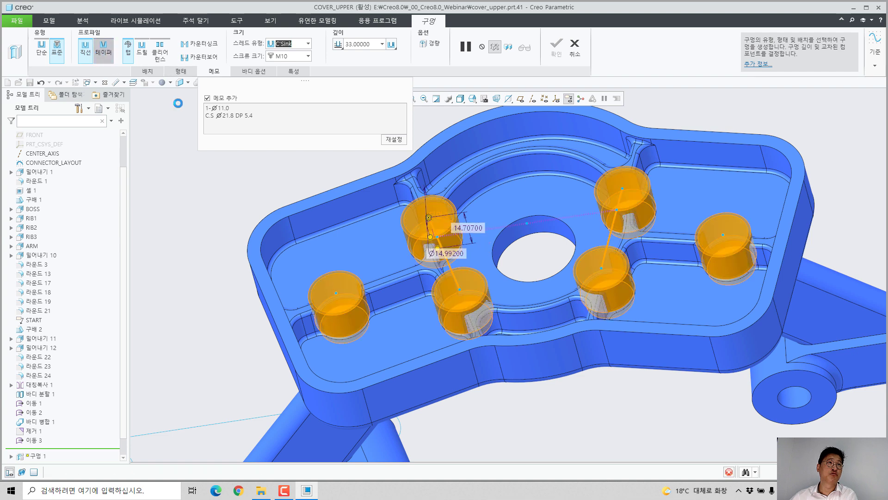
middle_click_drag(377, 301, 405, 250)
left_click(182, 72)
left_click(153, 43)
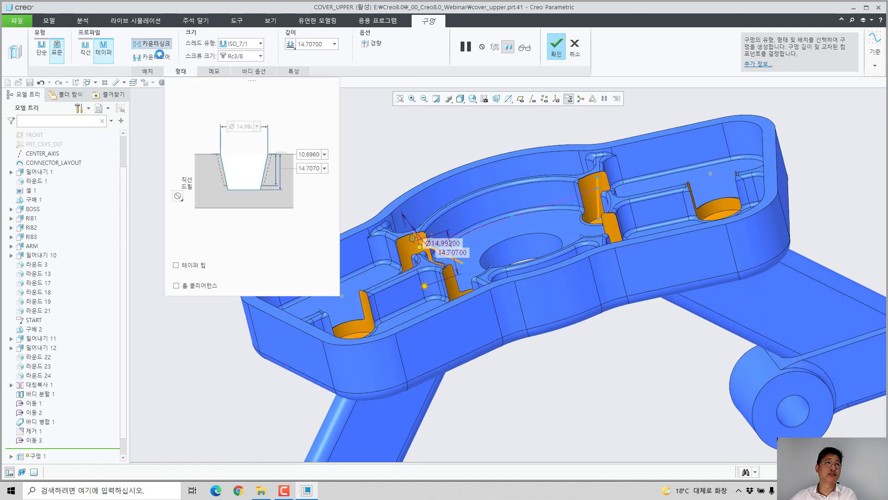
left_click(152, 56)
left_click(236, 102)
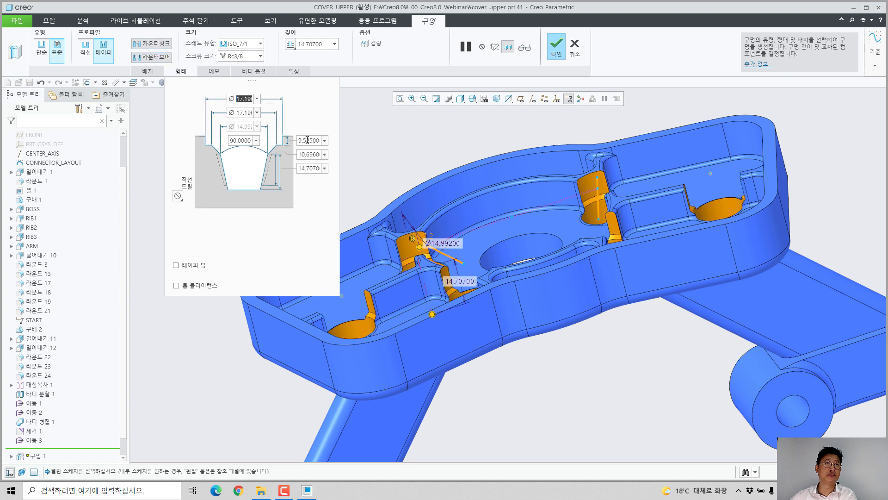
type("20")
key("Return")
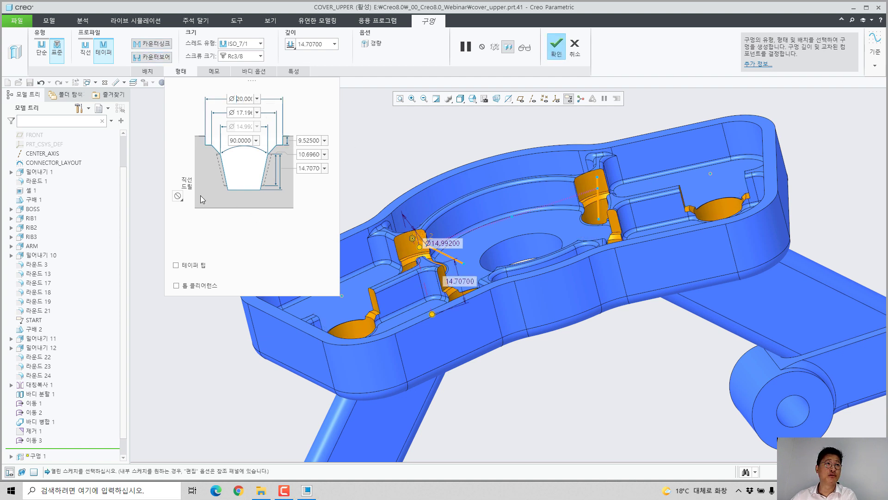
Step: Add a through straight drill of diameter 3 to the tapered hole, with taper tip and hole clearance enabled
left_click(178, 195)
left_click(196, 226)
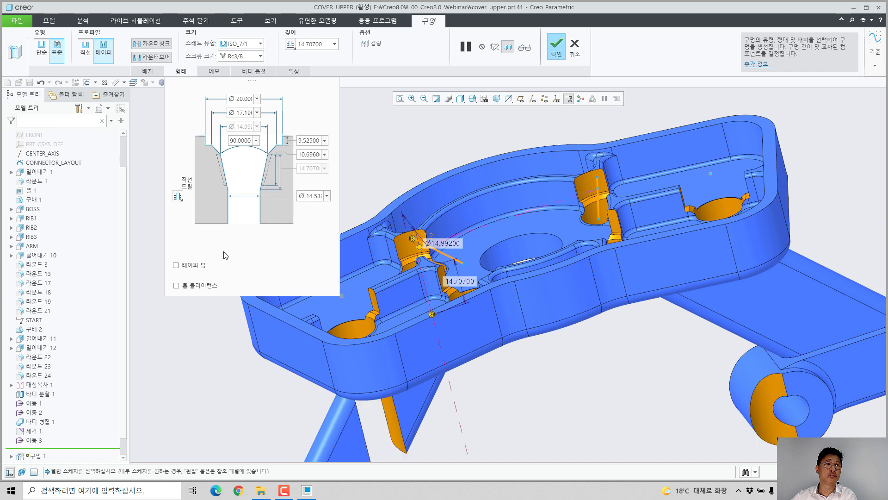
left_click(192, 267)
left_click(176, 286)
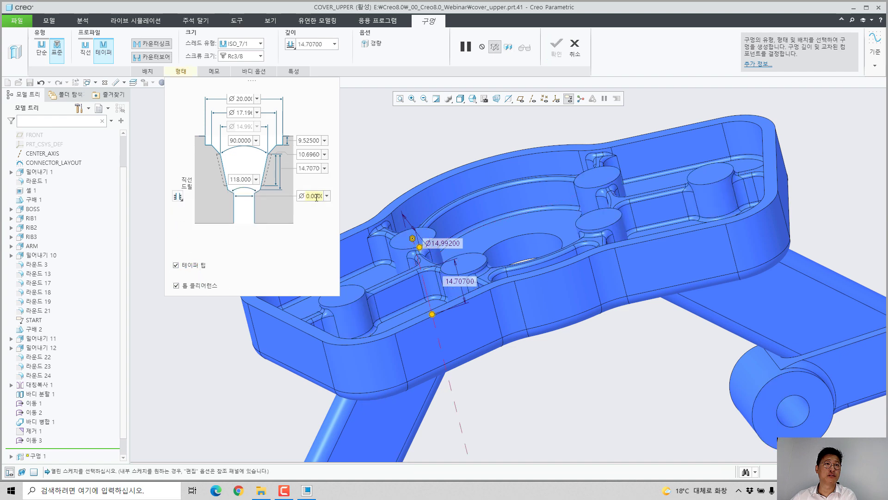
left_click(317, 195)
type("3")
key("Return")
scroll(467, 238, "up", 4)
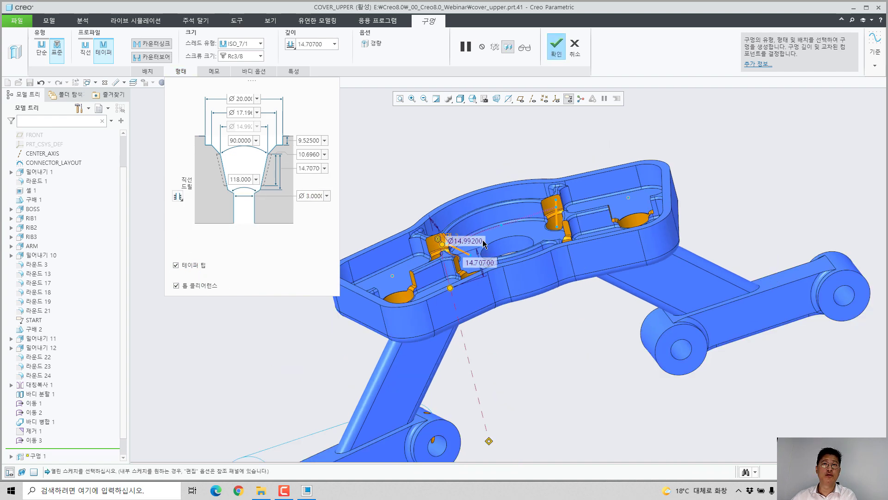
middle_click_drag(479, 242, 373, 252)
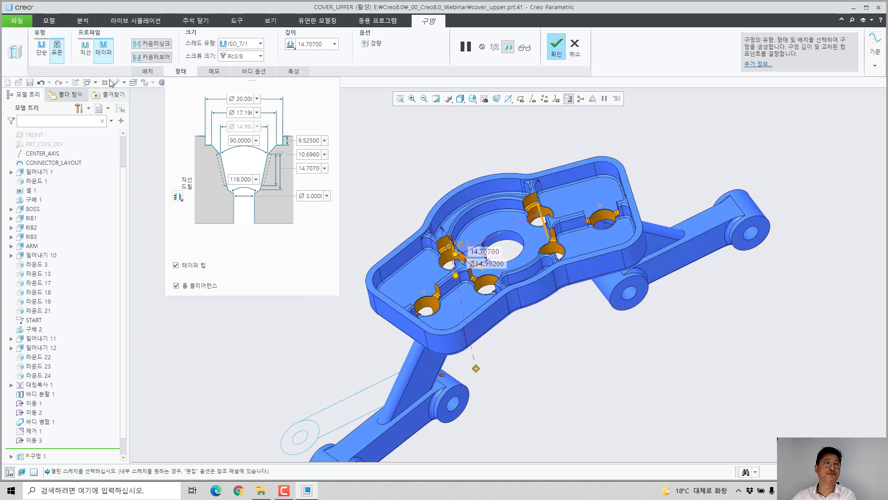
Step: Change the holes back to the simple type with diameter 3 and depth 12, and complete the hole feature
left_click(41, 47)
double_click(196, 45)
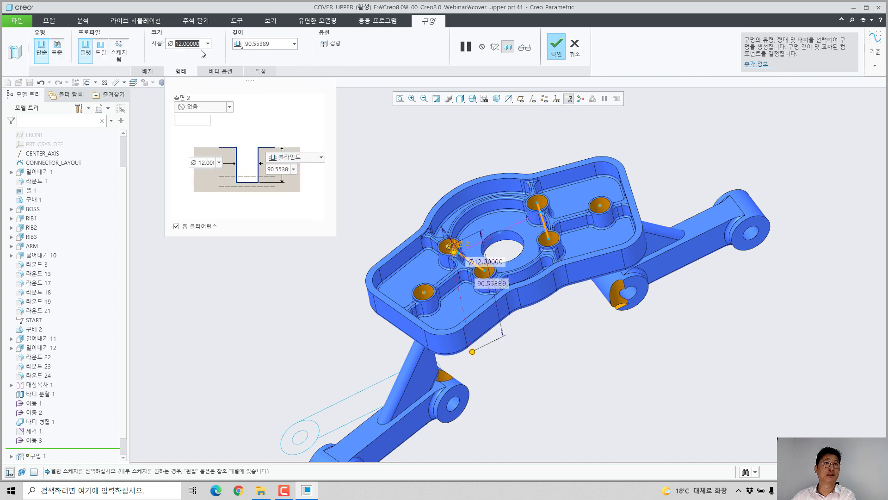
type("3")
key("Return")
double_click(277, 44)
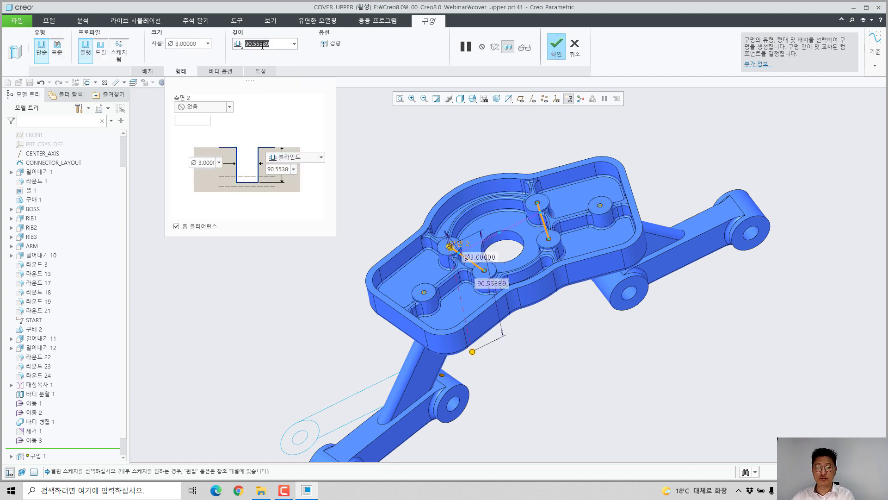
type("12")
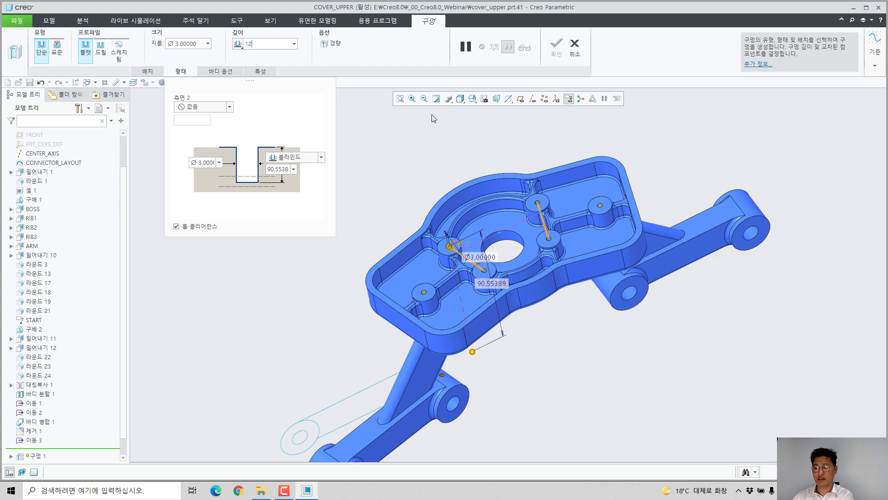
key("Return")
left_click(553, 51)
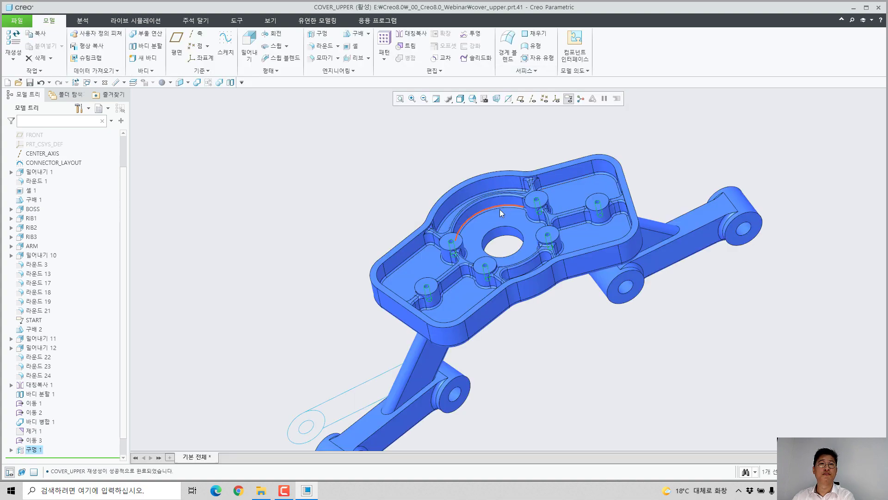
Step: Start a Merge/Inheritance feature that adds an external body and open 2_INSERT_SCREW_M6-10L.PRT as its source model
scroll(462, 257, "down", 4)
middle_click_drag(434, 307, 384, 303)
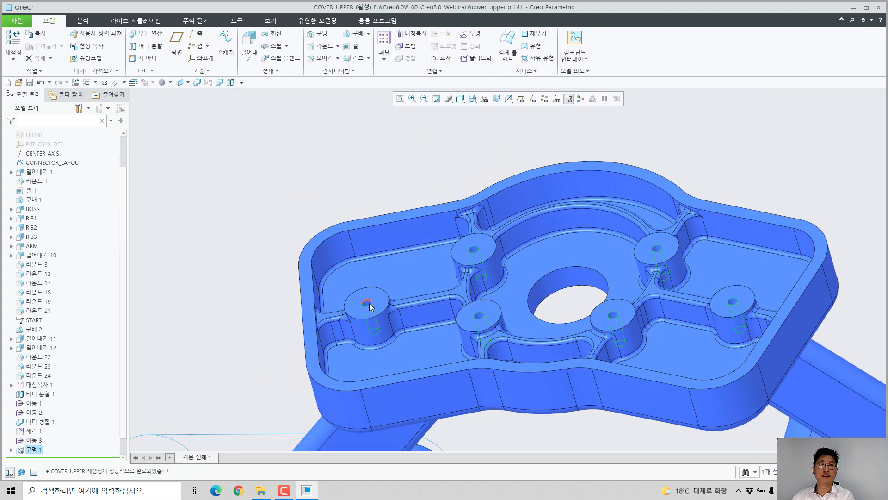
scroll(365, 305, "down", 4)
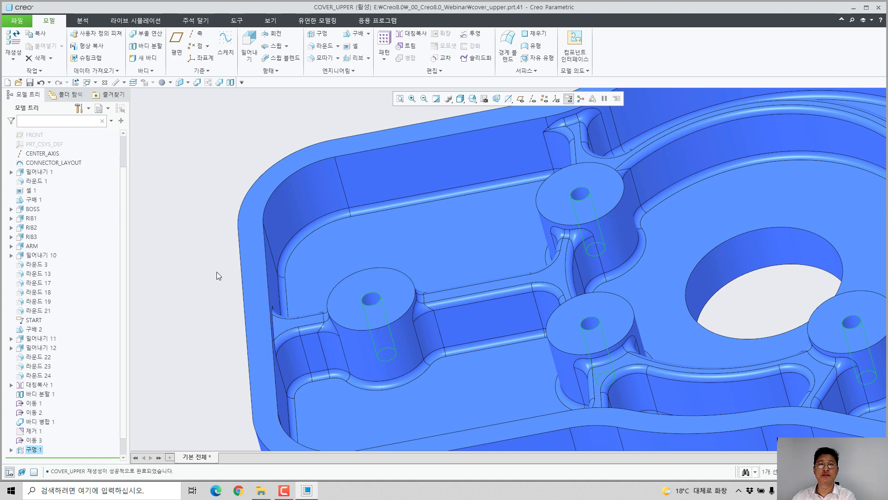
left_click(194, 210)
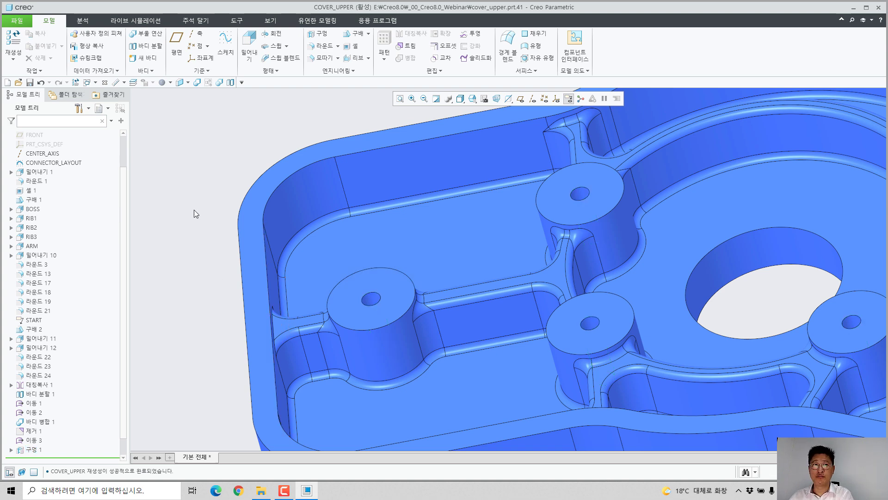
left_click(197, 83)
left_click(192, 44)
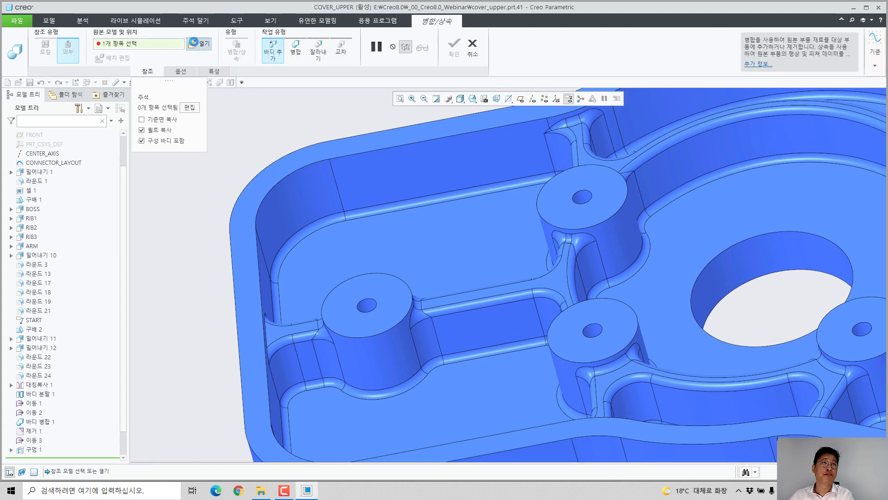
left_click(339, 223)
double_click(339, 223)
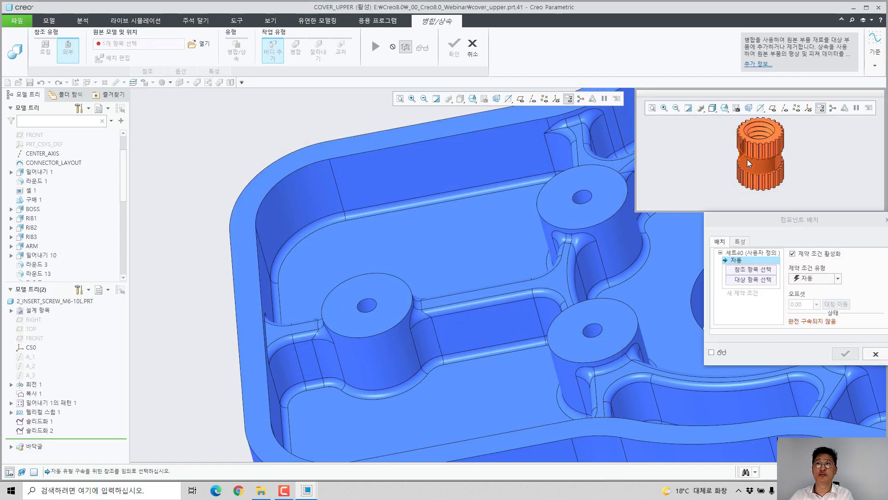
Step: Place the insert with coincident constraints between its outer round and a boss hole, and between its end face and the boss face
left_click(748, 162)
left_click(368, 313)
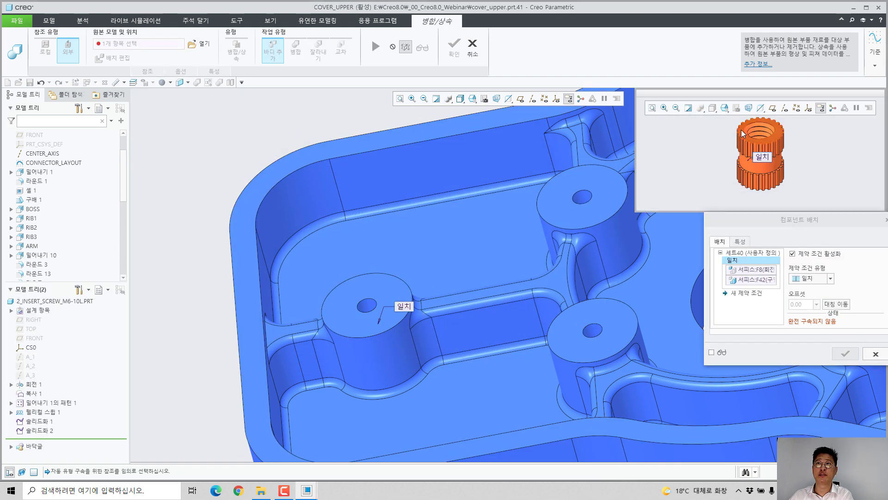
left_click(742, 131)
left_click(397, 295)
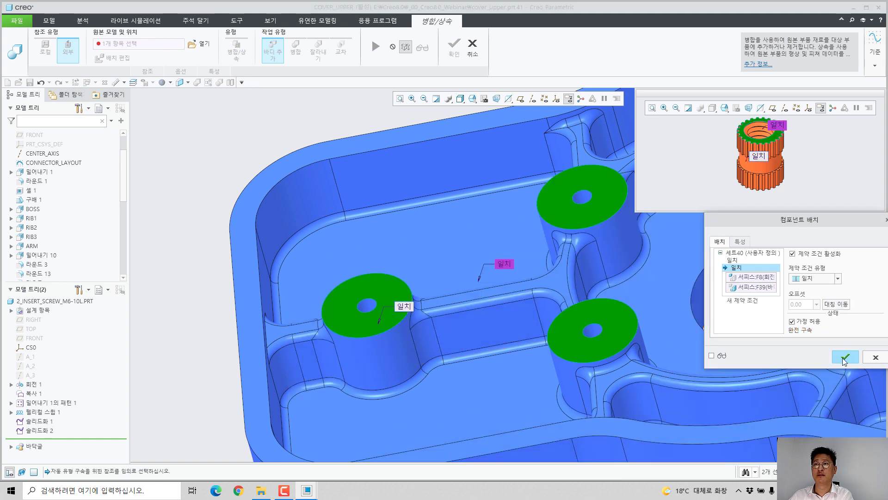
left_click(845, 356)
Step: Expand the part's design items and body list, and select the newly added insert body
scroll(67, 203, "up", 3)
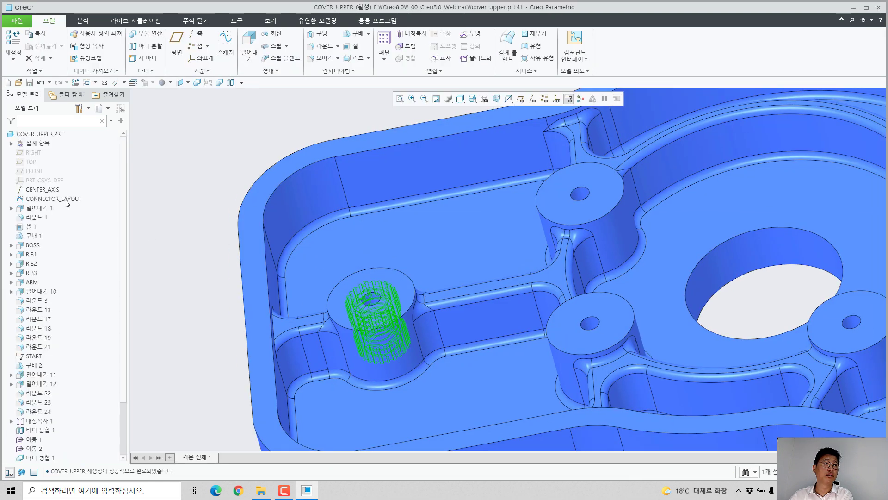
left_click(11, 144)
left_click(20, 162)
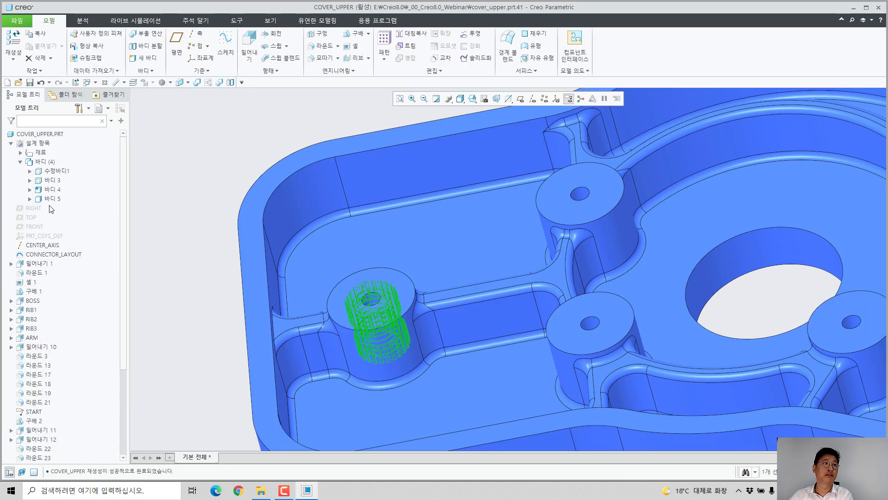
left_click(52, 199)
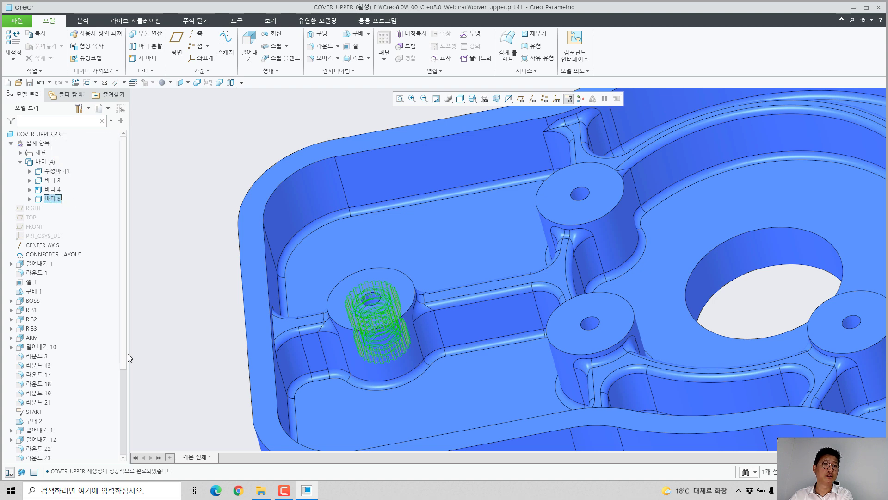
Step: Pattern the external insert body feature across all the boss holes
left_click_drag(120, 360, 120, 444)
left_click(69, 431)
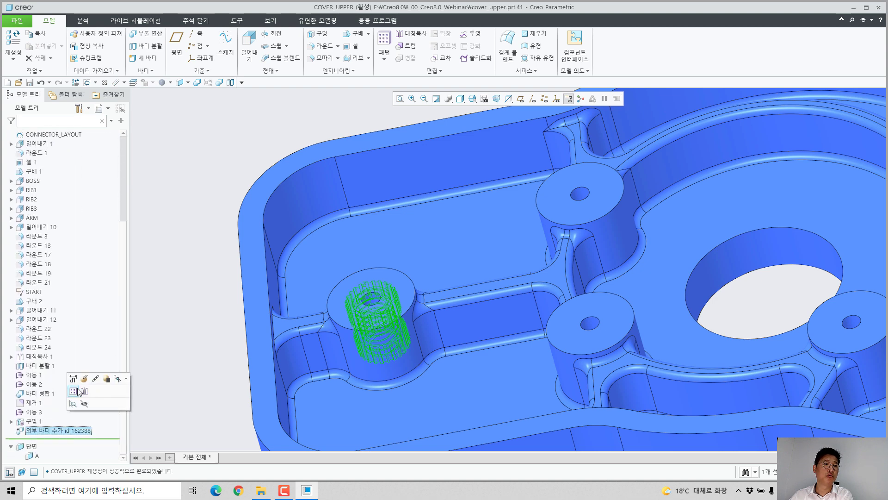
left_click(77, 390)
middle_click(138, 280)
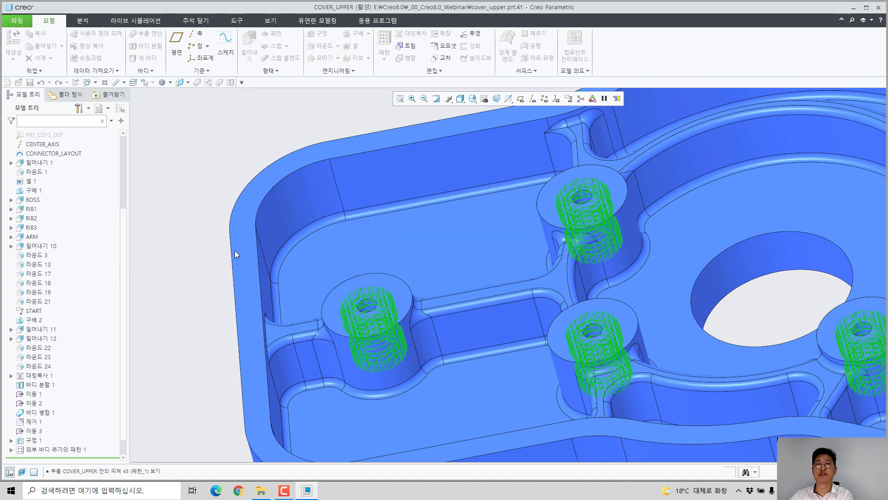
scroll(235, 250, "up", 5)
left_click(215, 210)
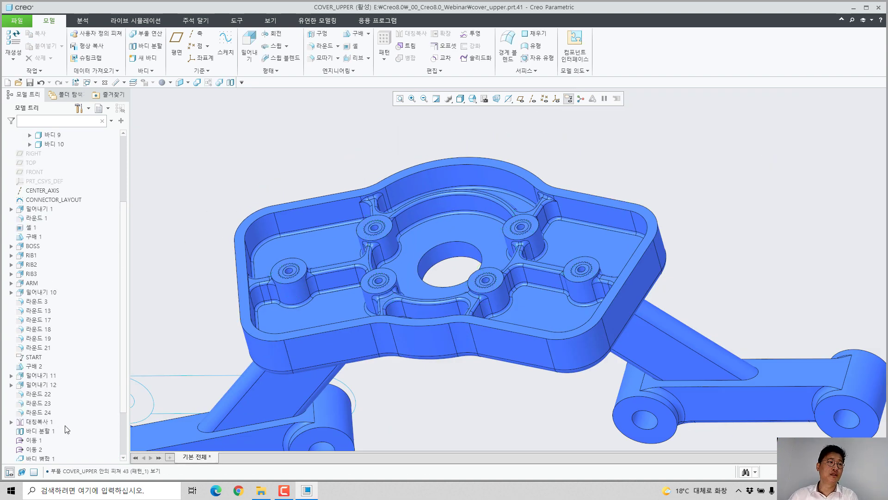
Step: Inspect the fitted inserts by editing cross-section A and shifting its plane to an offset of 16.59, and discard the section changes
scroll(252, 246, "down", 4)
middle_click_drag(319, 296, 366, 306)
scroll(51, 413, "down", 3)
left_click(37, 455)
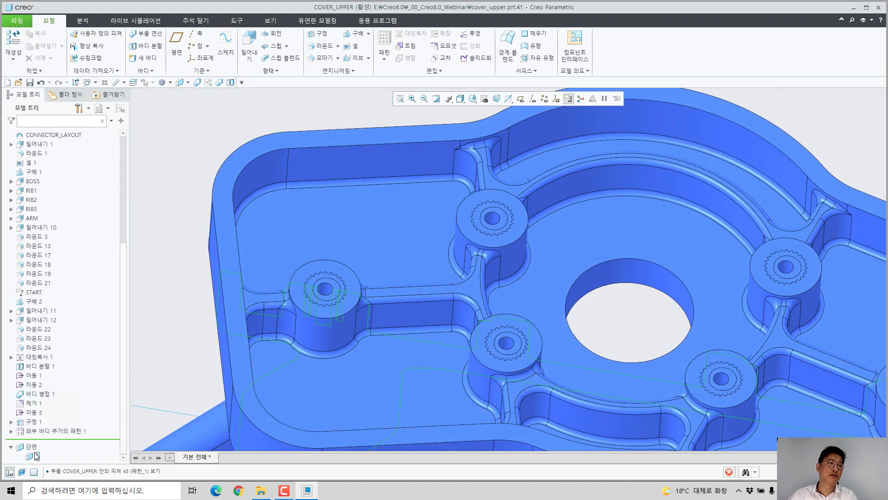
left_click(52, 399)
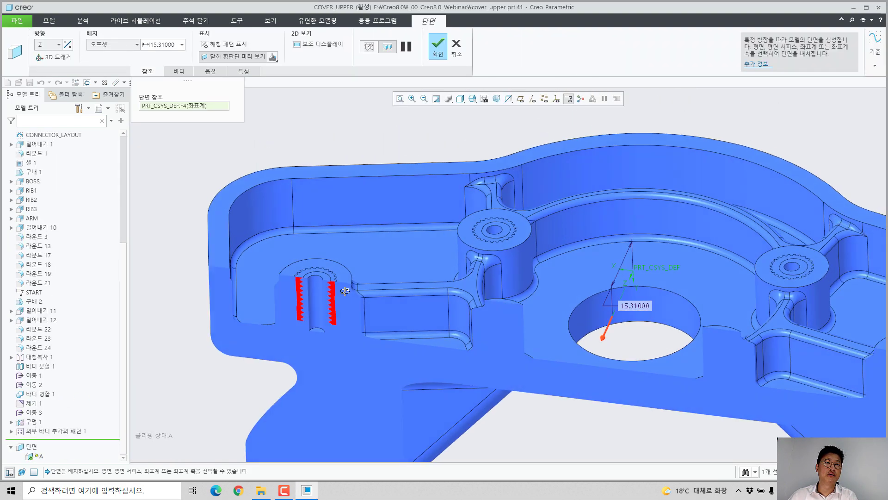
mouse_move(570, 341)
left_mouse_down()
mouse_move(575, 351)
mouse_move(568, 345)
left_mouse_up()
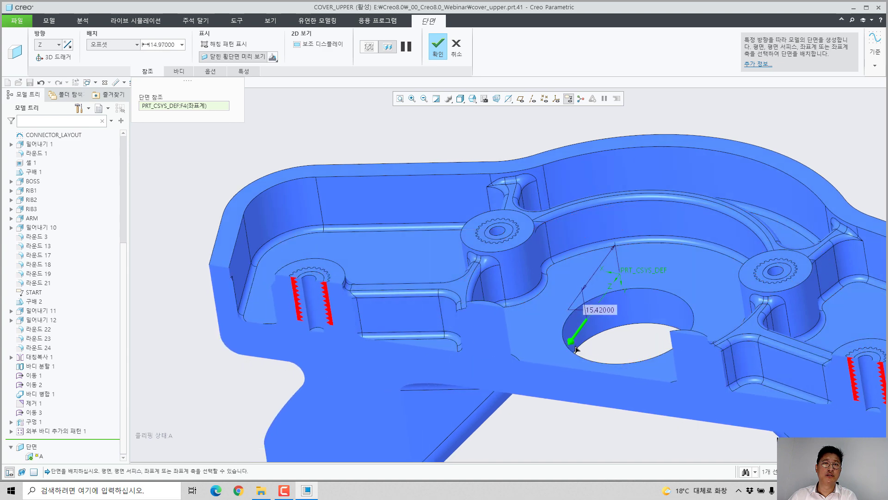
left_click(456, 47)
left_click(425, 262)
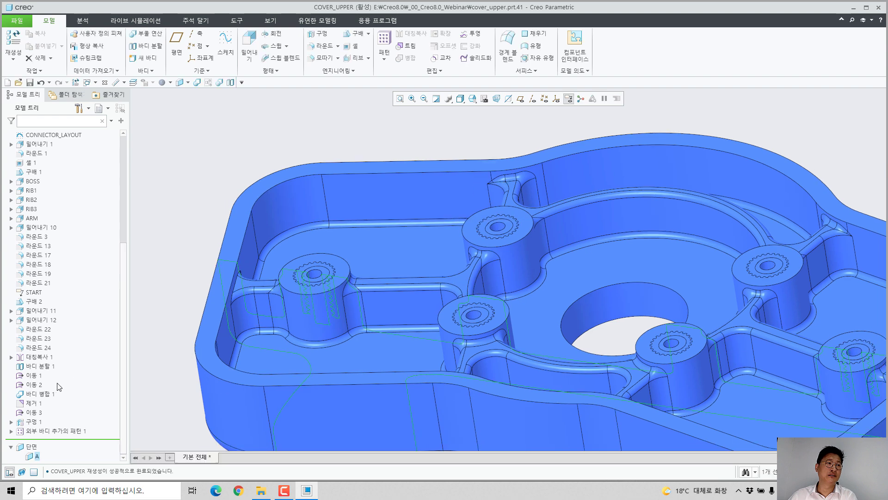
Step: Redefine the boss hole feature so its sketched profile comes from helicoil.sec
left_click(39, 420)
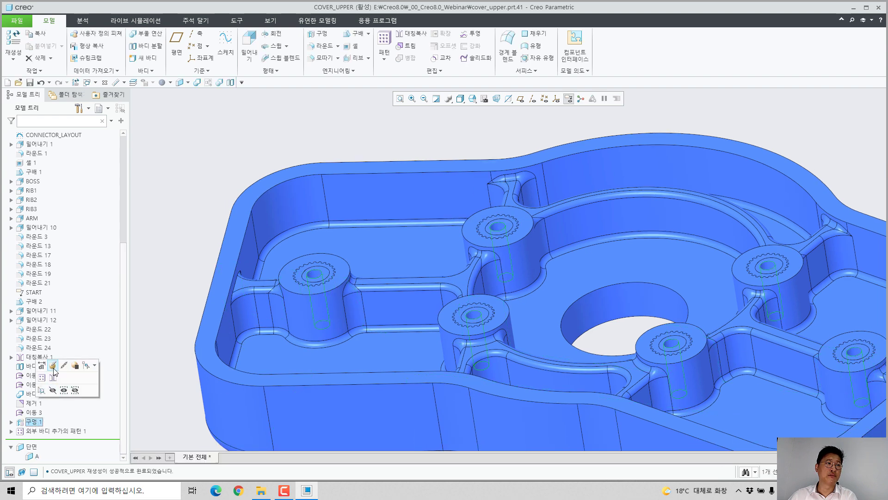
left_click(50, 365)
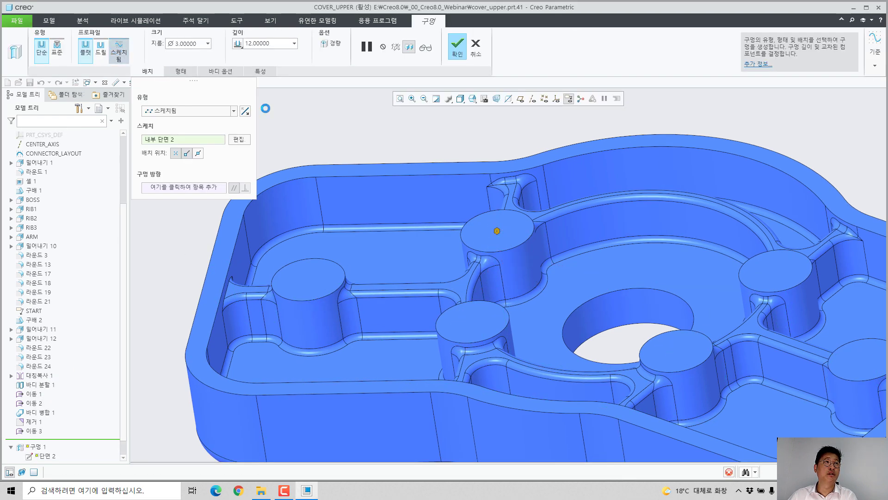
left_click(161, 43)
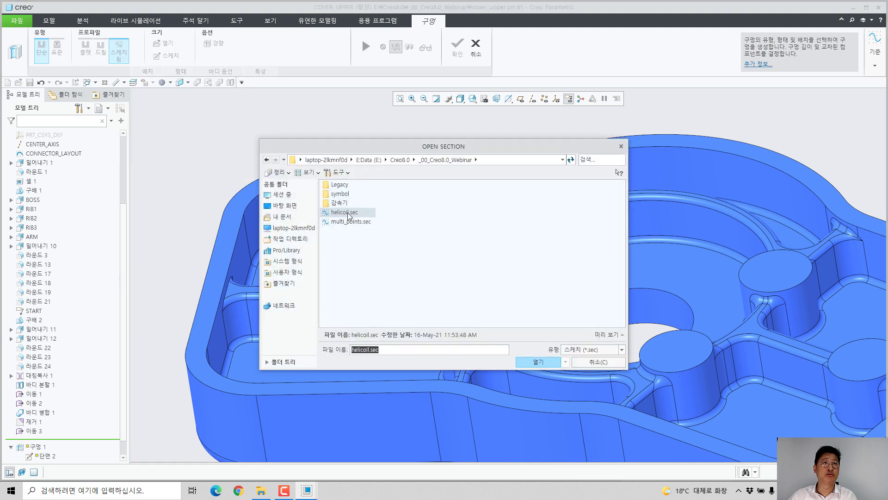
double_click(339, 214)
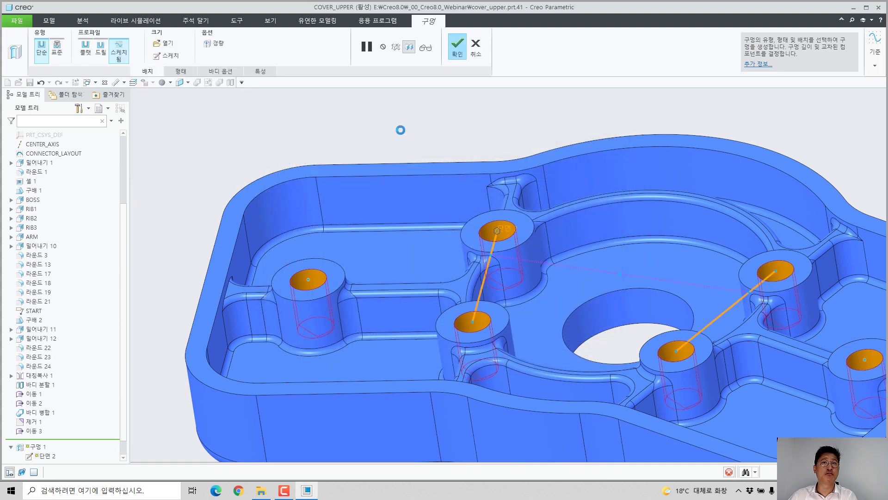
middle_click(384, 135)
mouse_move(290, 267)
middle_mouse_down()
mouse_move(304, 301)
mouse_move(297, 311)
mouse_move(340, 307)
mouse_move(293, 293)
mouse_move(297, 283)
middle_mouse_up()
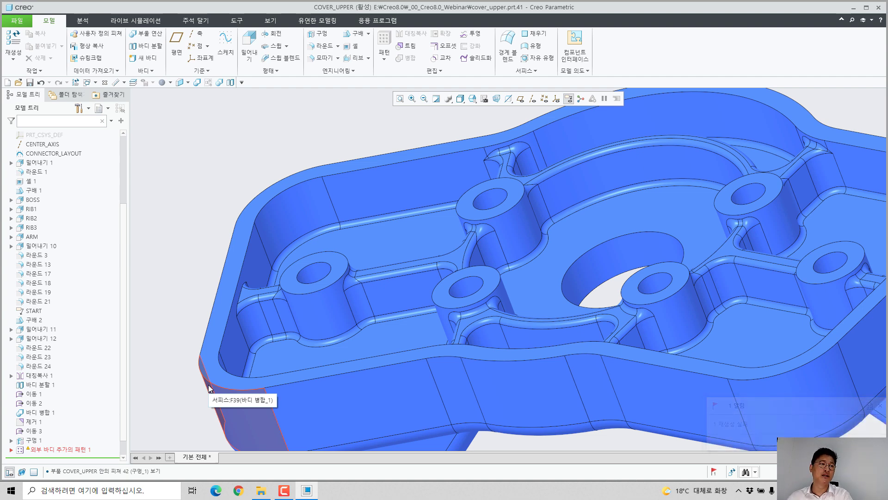
Step: Repair the failed insert pattern by replacing the first insert's missing surface reference with the inner surface of the new boss hole
left_click(11, 450)
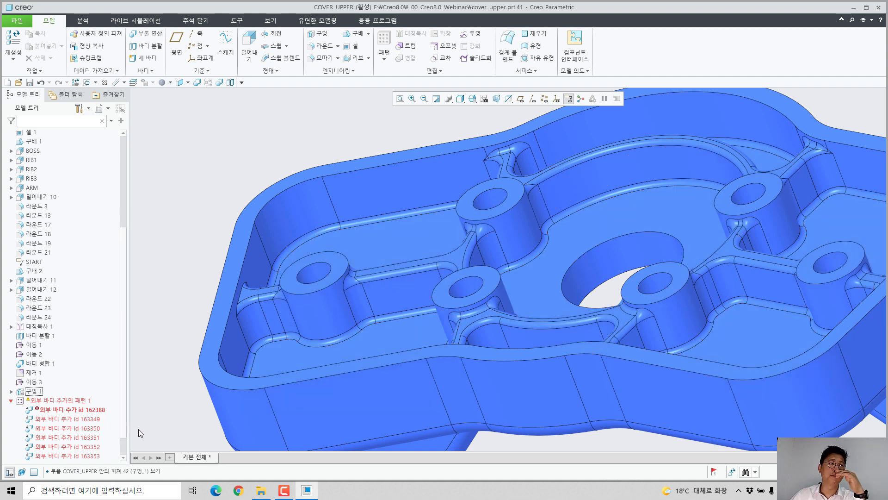
left_click(100, 409)
left_click(114, 366)
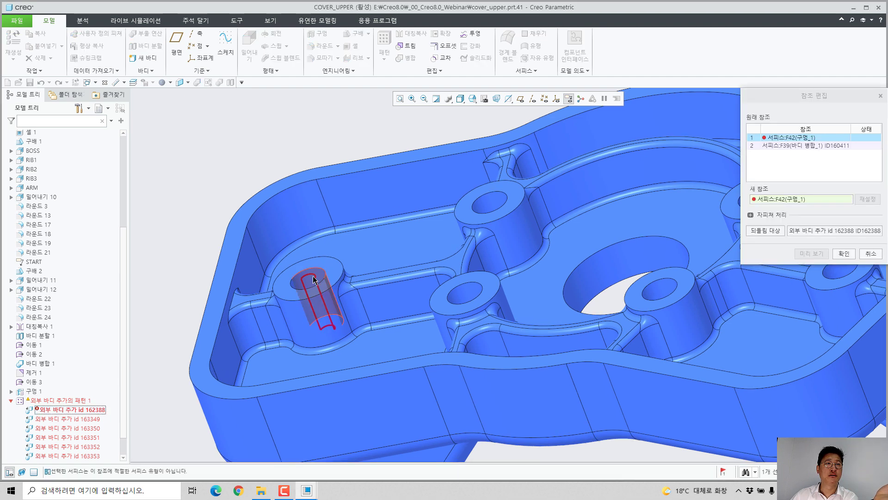
left_click(236, 197)
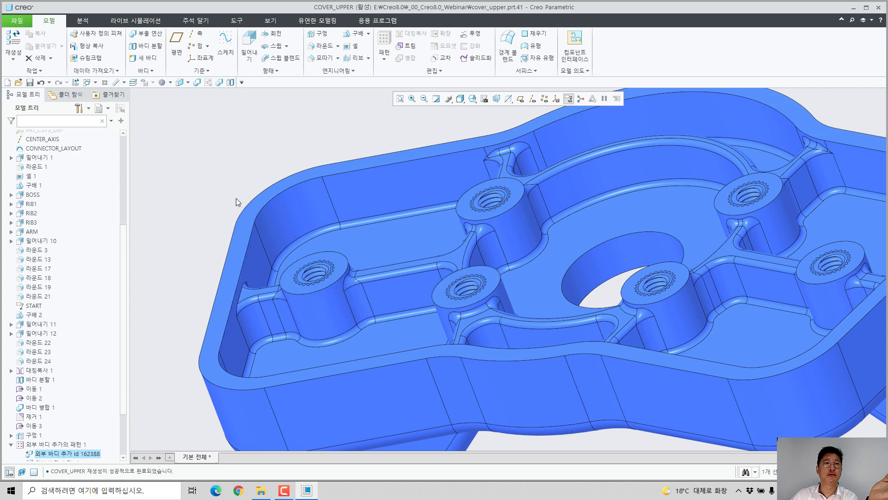
Step: Subtract insert body 5 from cover body 4 with a Boolean operation, keeping the insert body
scroll(300, 283, "down", 10)
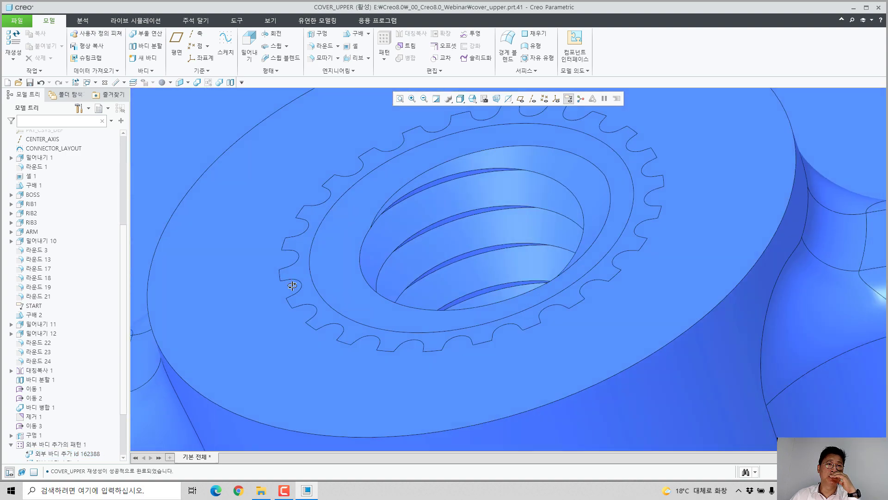
scroll(304, 294, "up", 10)
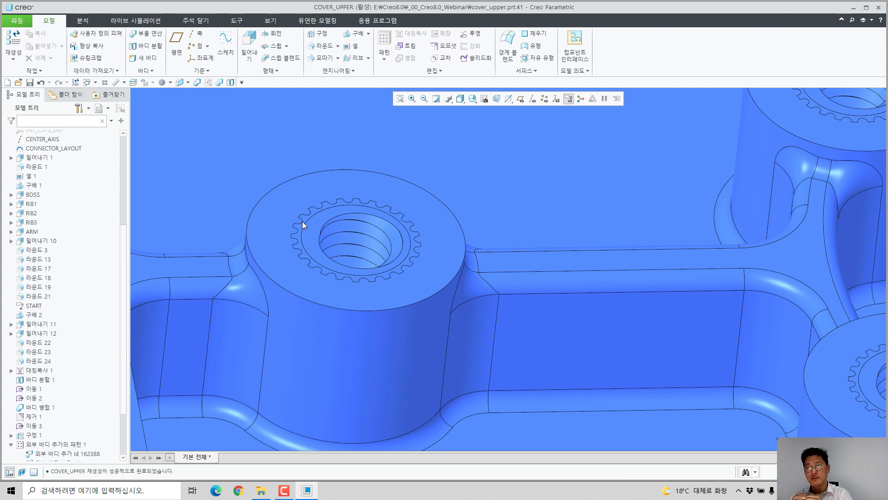
scroll(290, 228, "up", 5)
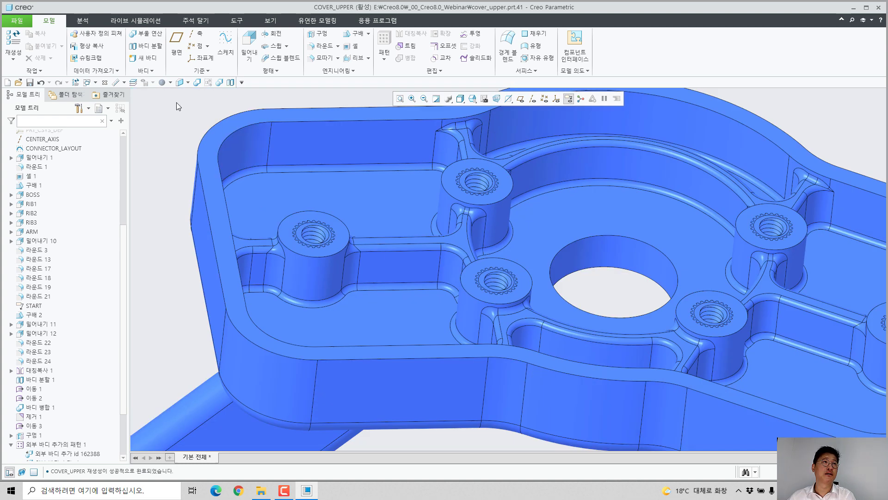
left_click(220, 83)
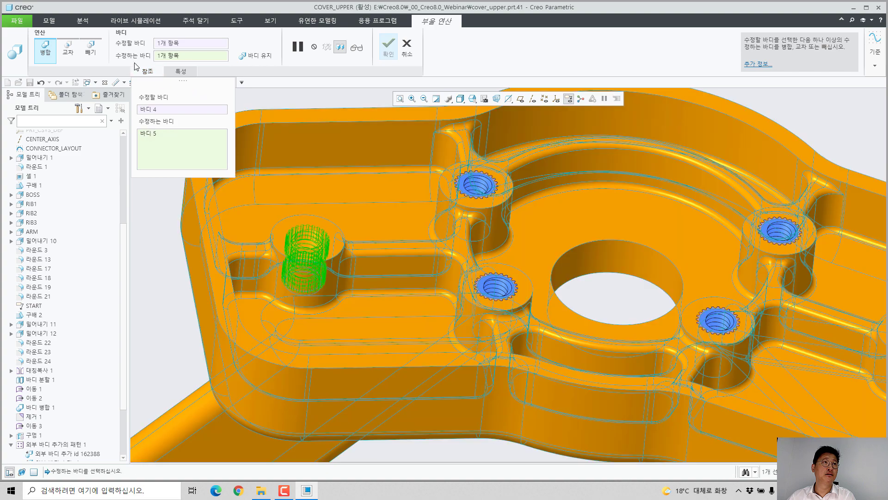
left_click(90, 49)
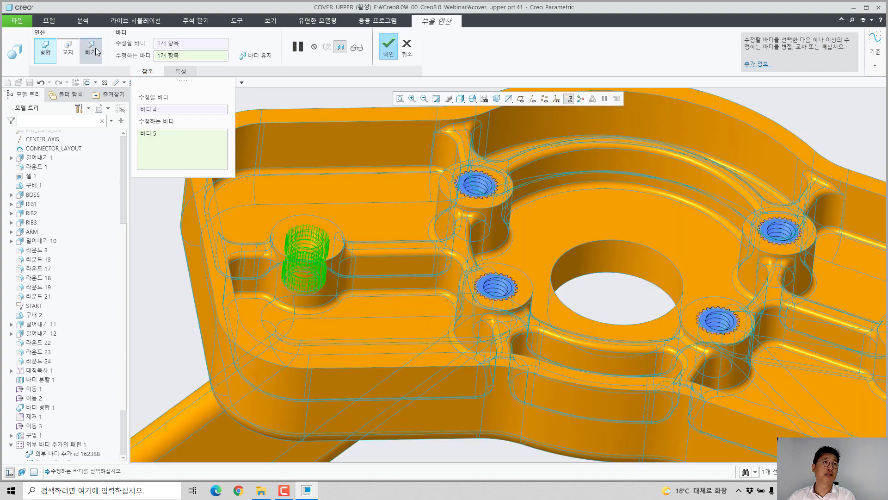
left_click(255, 56)
left_click(388, 46)
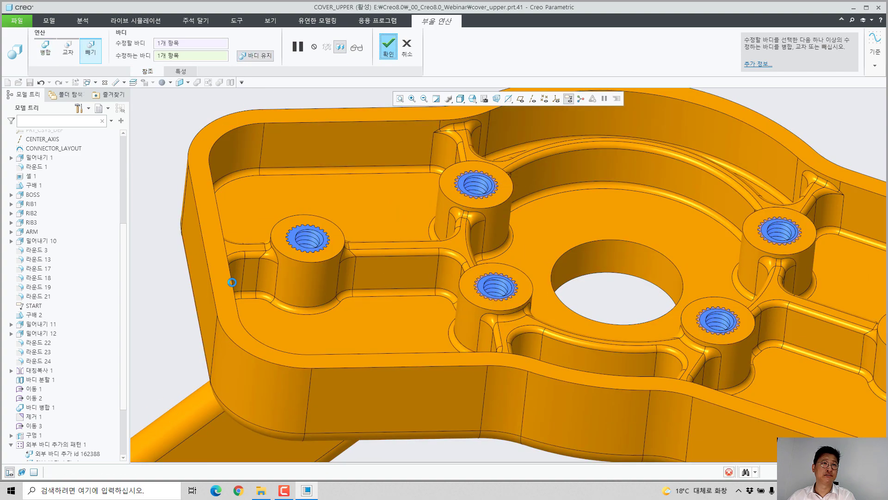
Step: Pattern the body subtraction across all the inserts in the bosses
scroll(77, 431, "down", 3)
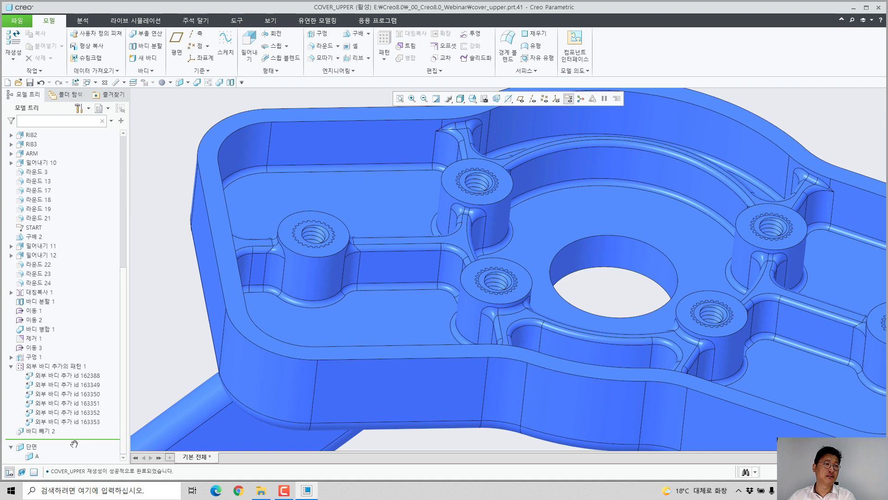
left_click(48, 432)
left_click(52, 390)
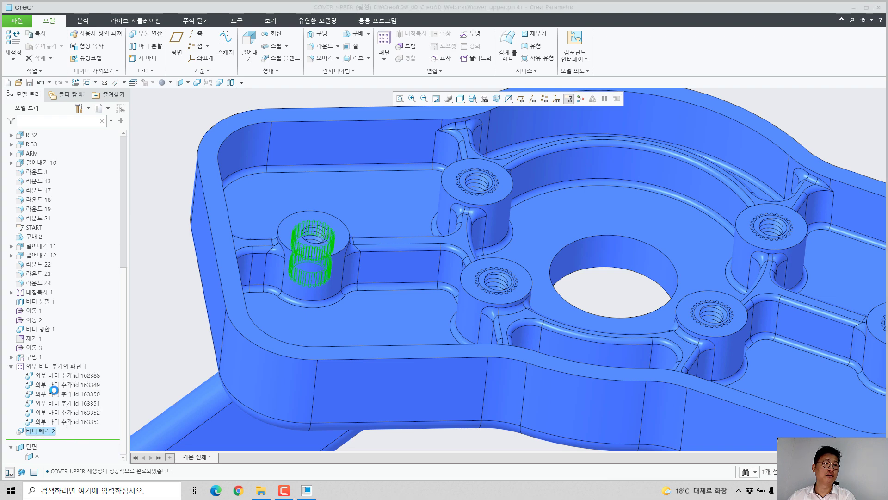
middle_click(148, 304)
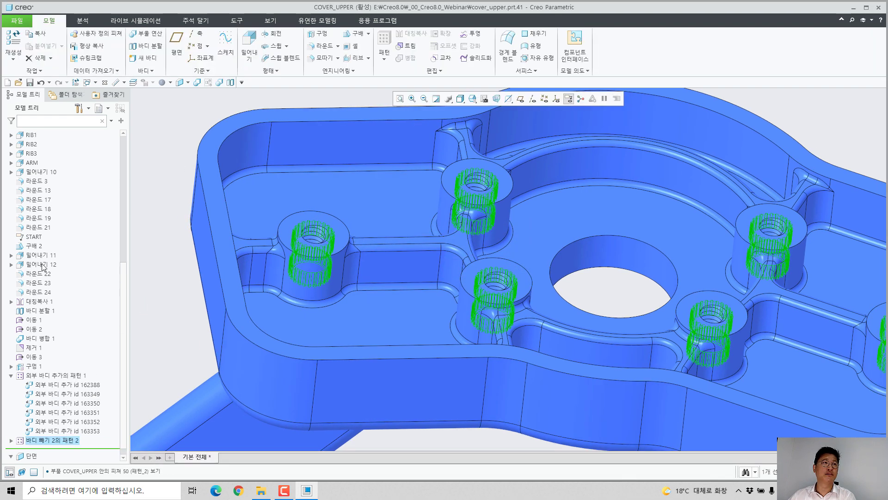
Step: Select insert bodies 5 through 10 in the body list and apply a yellow appearance to them
scroll(44, 266, "up", 8)
left_click(55, 199)
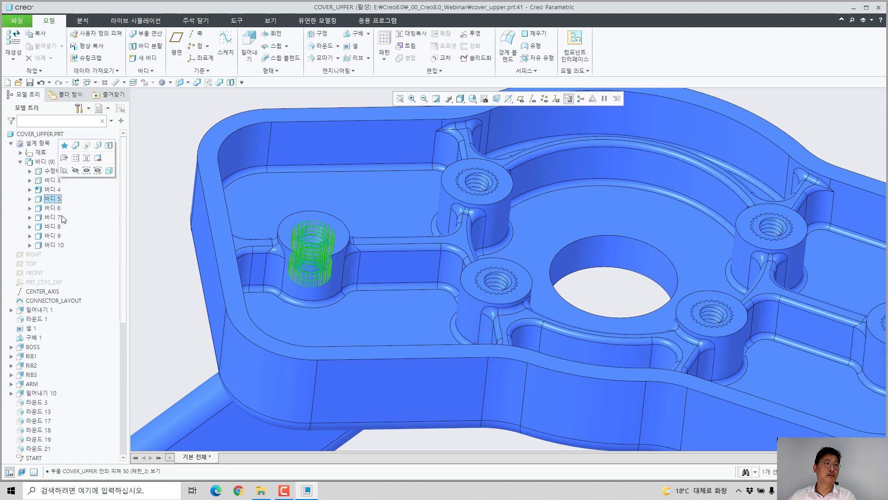
left_click(61, 246, "shift")
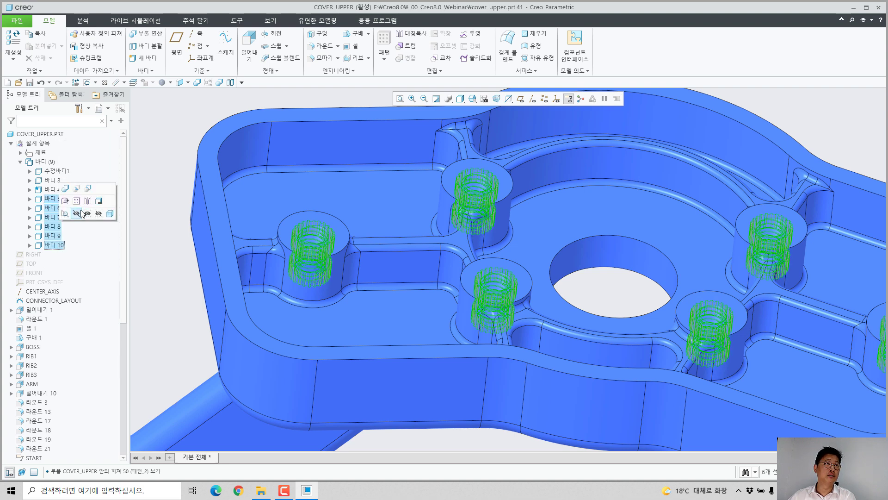
left_click(170, 83)
left_click(211, 152)
Step: Make the cover's main body transparent so the yellow inserts show through it
scroll(399, 254, "up", 3)
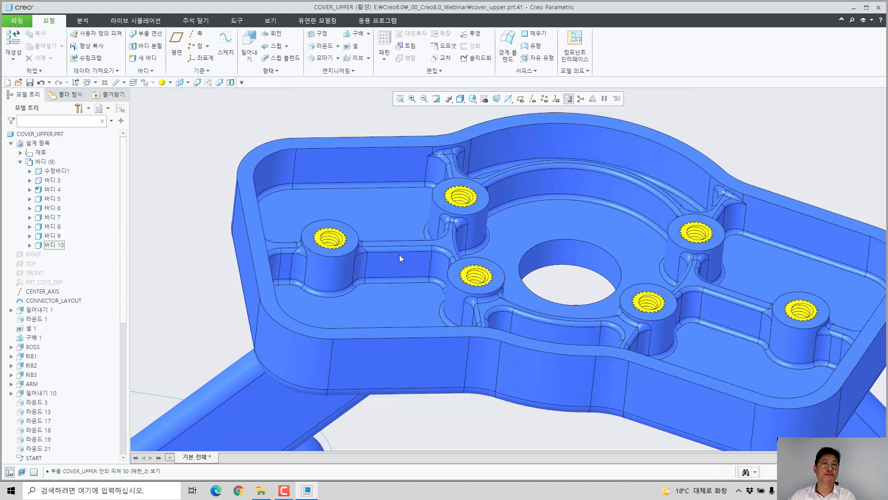
middle_click_drag(398, 255, 403, 319)
scroll(616, 220, "down", 6)
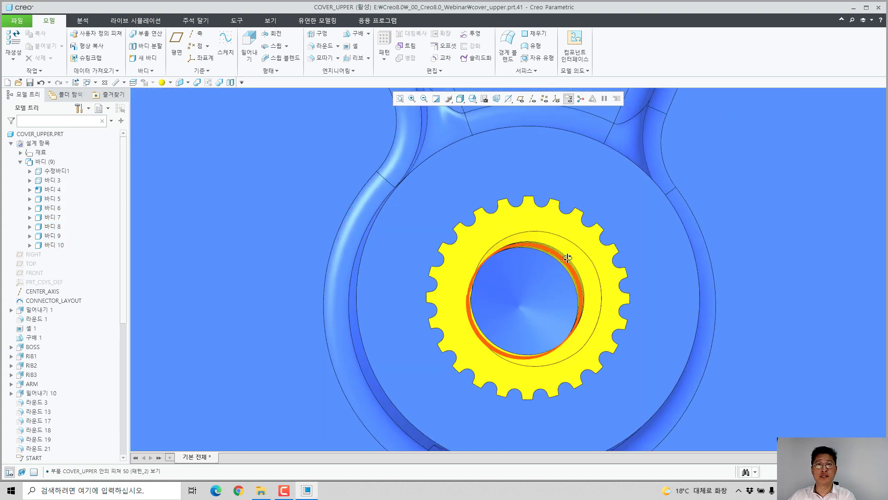
middle_click_drag(581, 231, 523, 255)
scroll(573, 259, "up", 8)
left_click(521, 255)
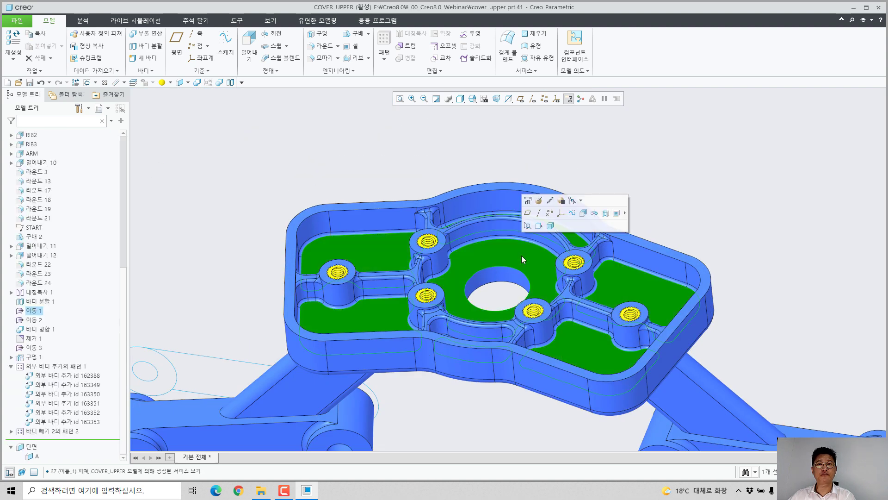
left_click(550, 224)
left_click(621, 159)
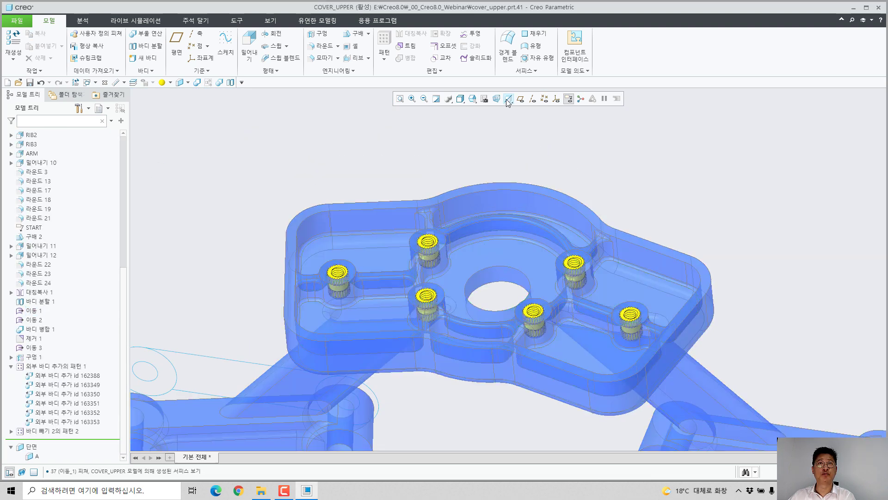
Step: Raise the transparency level of solid bodies above 50% and view the whole part
left_click(508, 99)
left_click(586, 113)
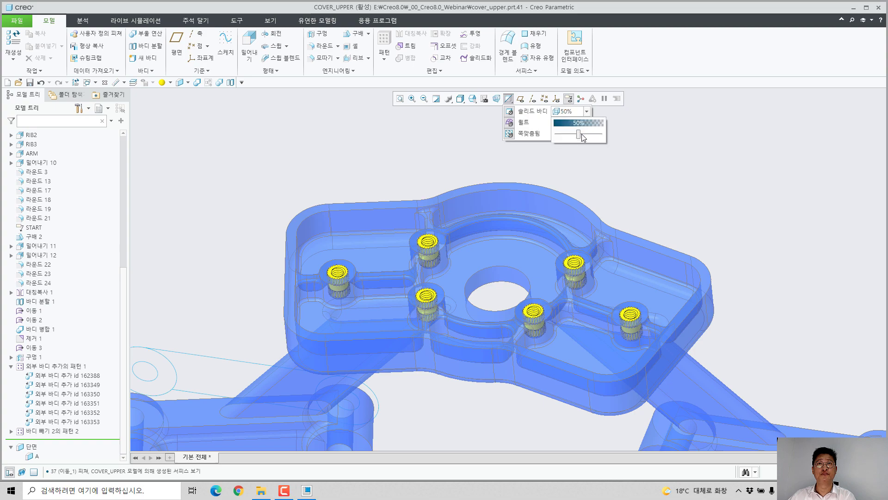
left_click_drag(578, 139, 592, 141)
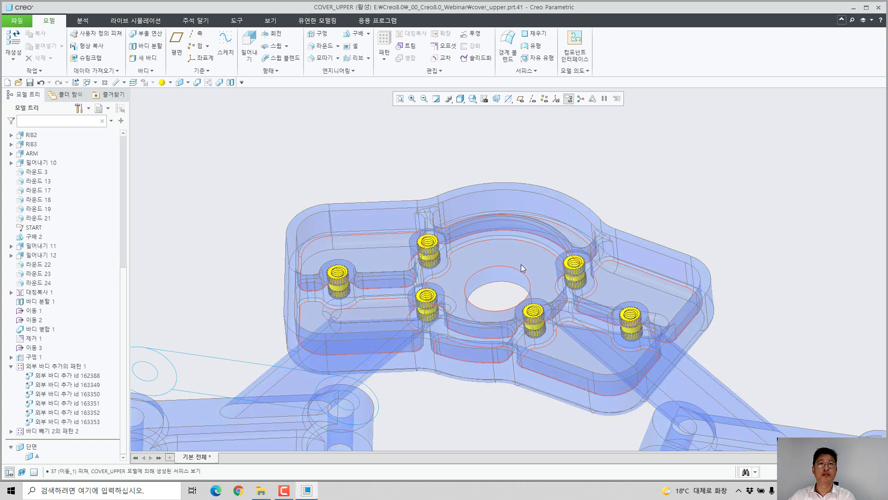
middle_click_drag(520, 222, 572, 366)
middle_click_drag(550, 318, 554, 353)
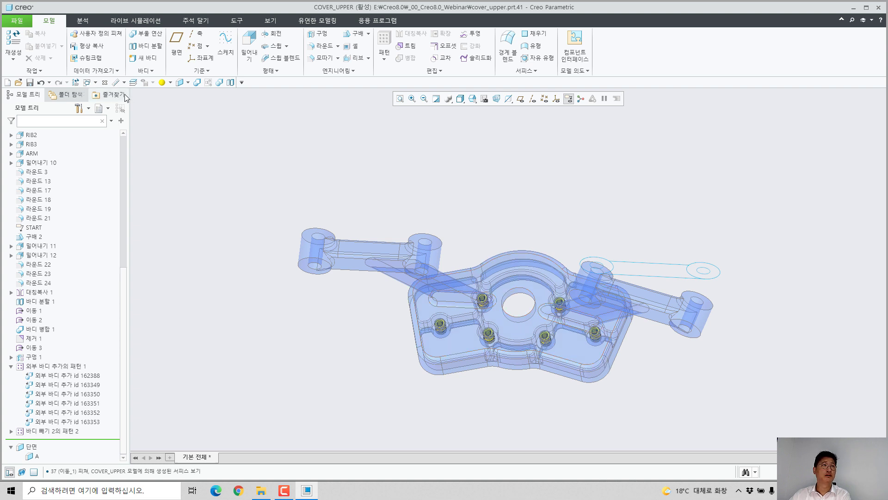
Step: Close the cover part and erase all undisplayed objects from the session
left_click(106, 82)
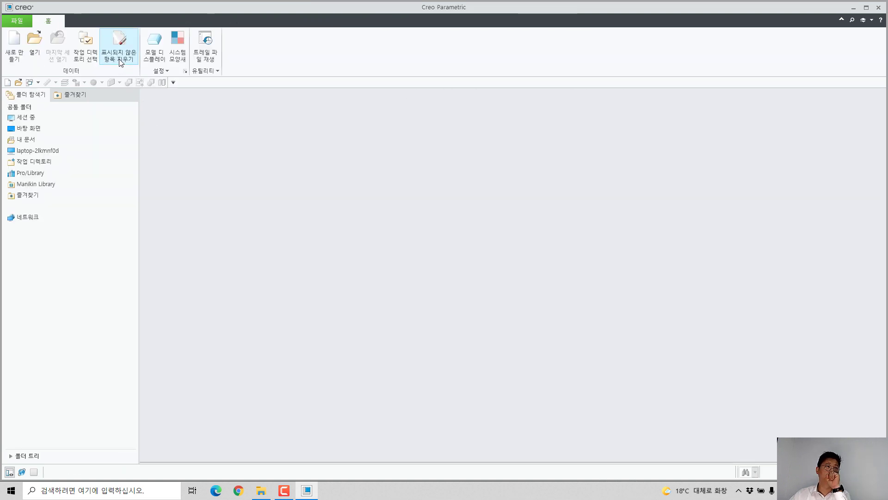
left_click(120, 46)
key("Return")
Step: Open reducer_assy.asm and bring up the flexible component's varied items for 모터_브라켓.PRT
left_click(34, 44)
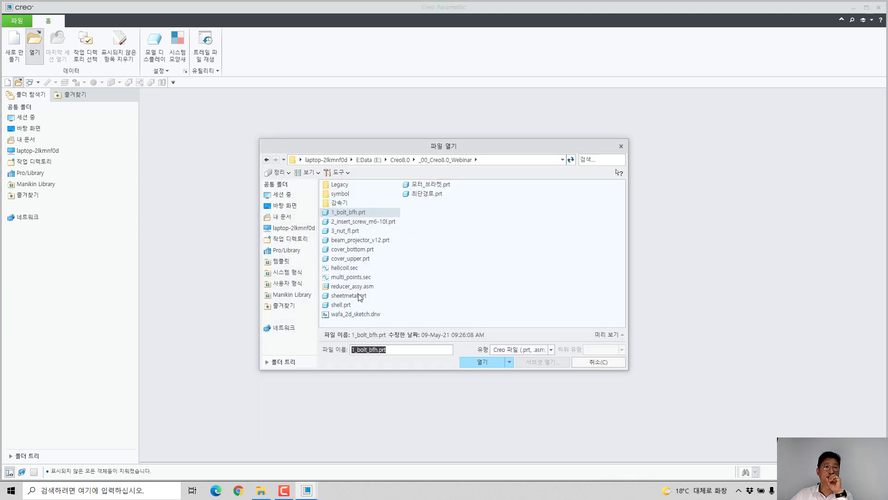
double_click(356, 287)
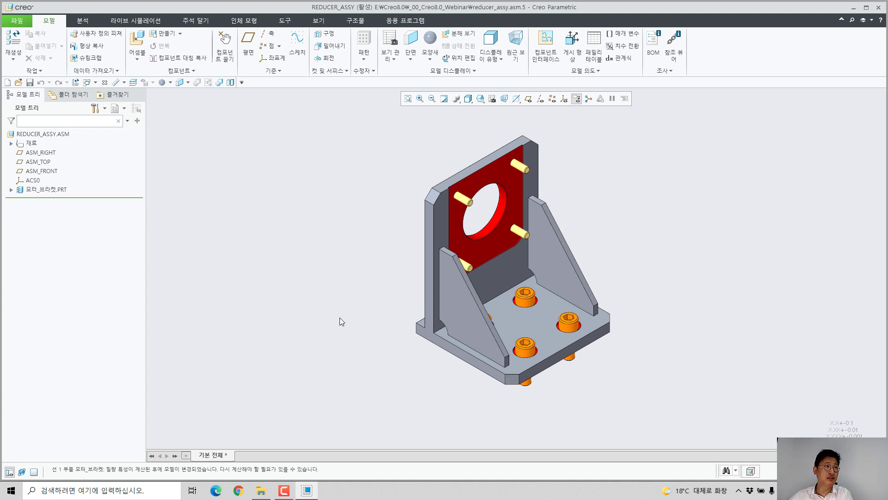
right_click(26, 191)
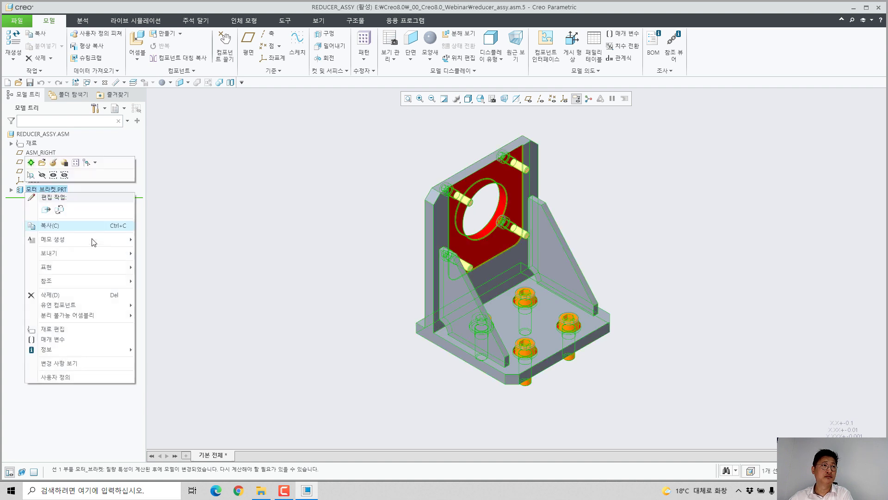
mouse_move(111, 305)
left_click(157, 312)
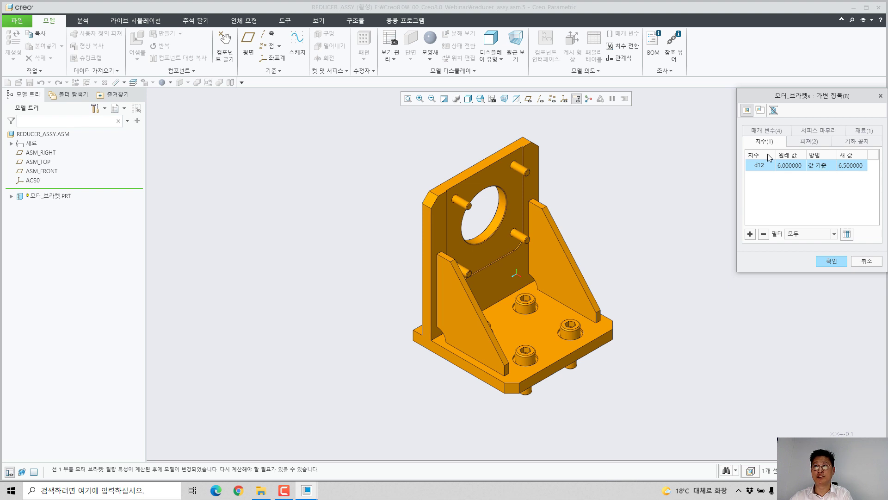
Step: Dismiss the varied items without changes and open 모터_브라켓.PRT in its own window
left_click(866, 262)
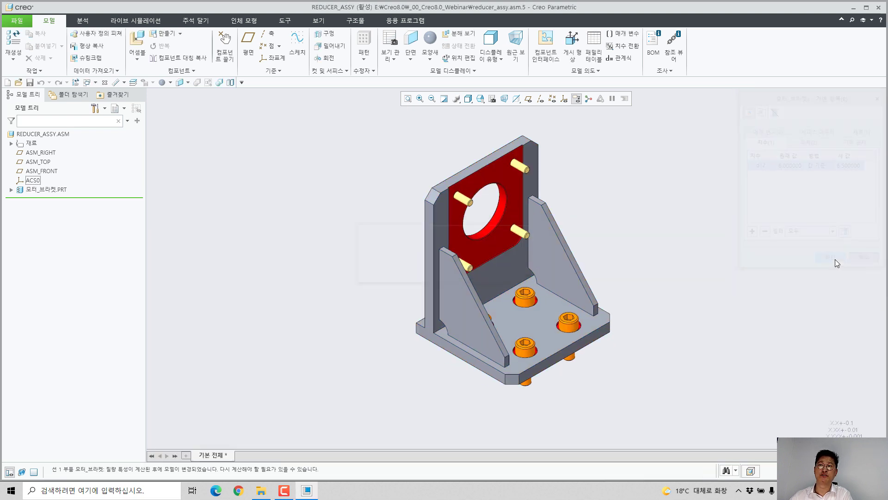
left_click(55, 190)
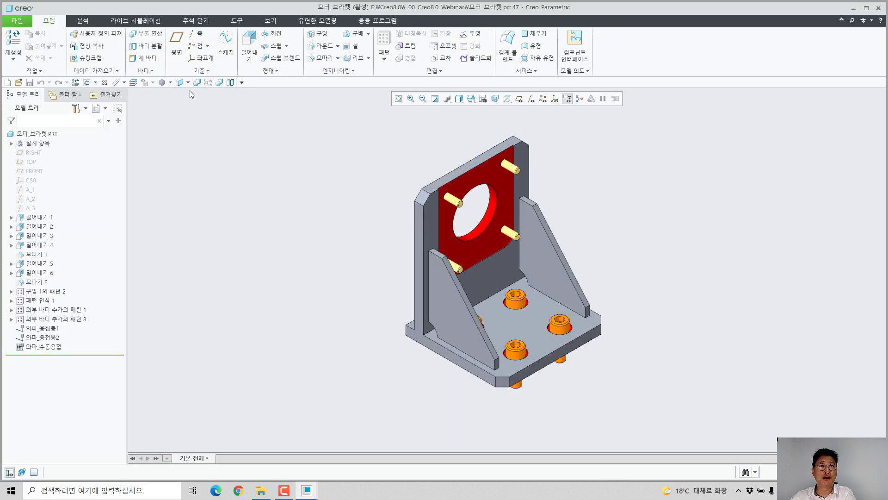
Step: Generate the bracket part's BOM report, review the listed components, and close the report
left_click(237, 20)
left_click(12, 46)
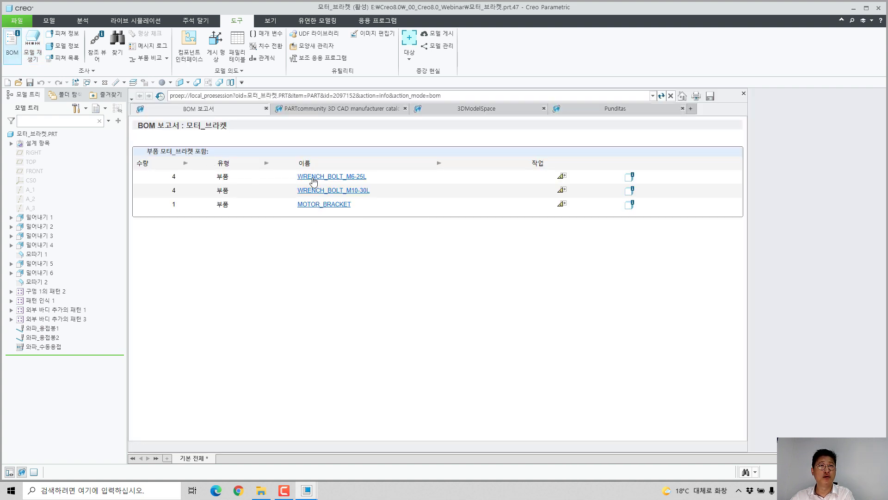
left_click(743, 94)
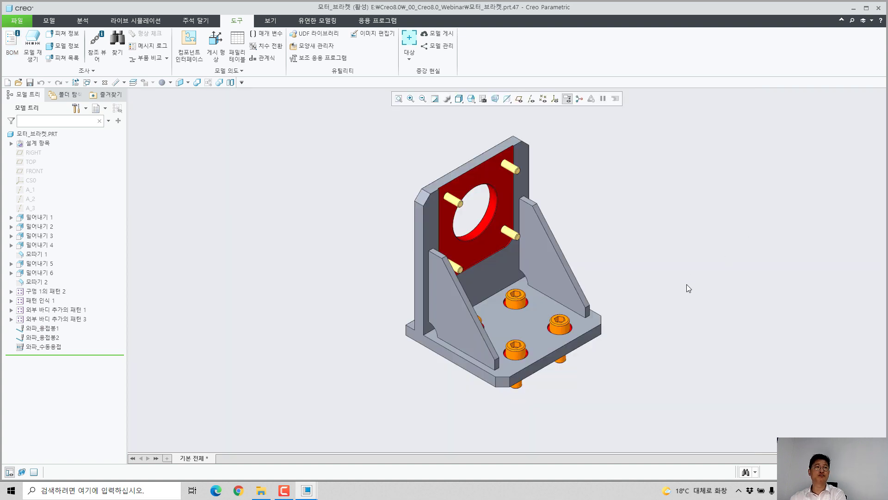
Step: Switch the bracket part to the Welding application
left_click(49, 21)
left_click(395, 21)
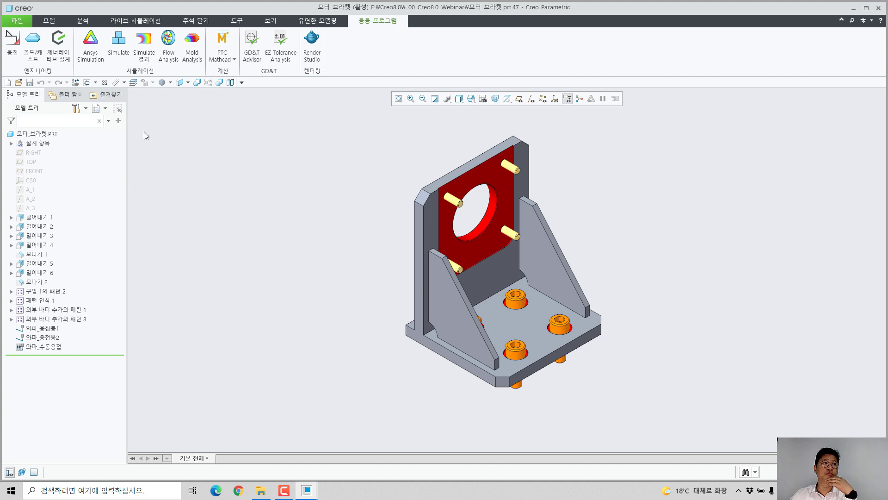
left_click(10, 55)
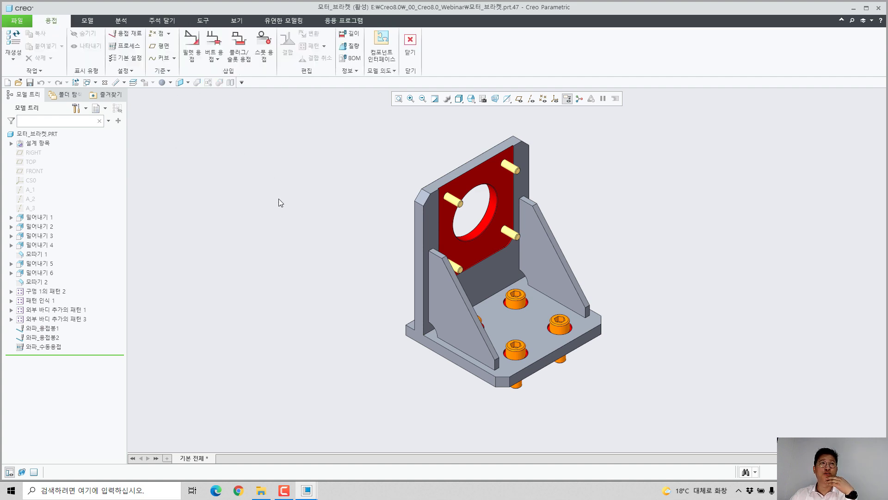
Step: Create a 5 mm solid fillet weld between the base plate's top face and the upright plate's faces
left_click(196, 59)
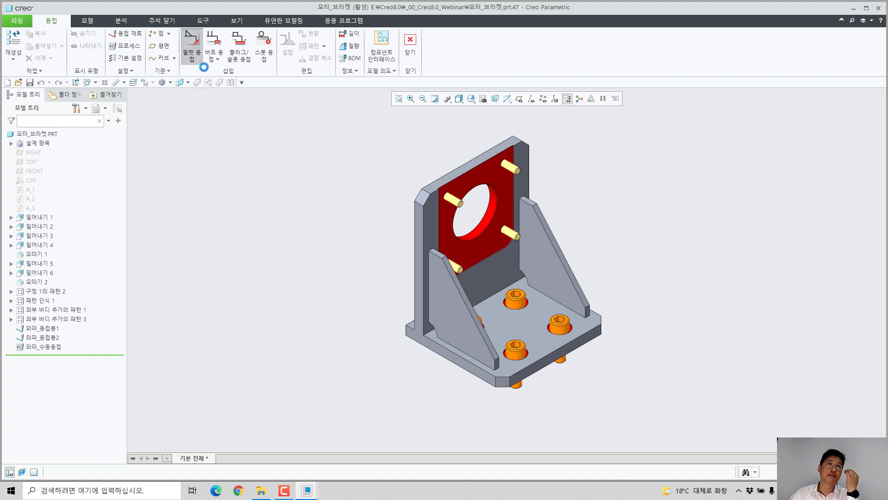
left_click(398, 272)
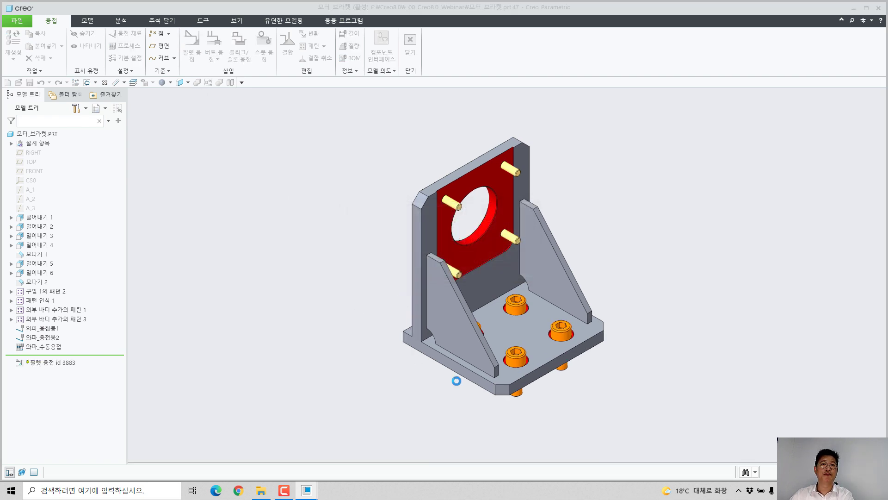
scroll(429, 353, "up", 5)
left_click(428, 352)
left_click(384, 324, "ctrl")
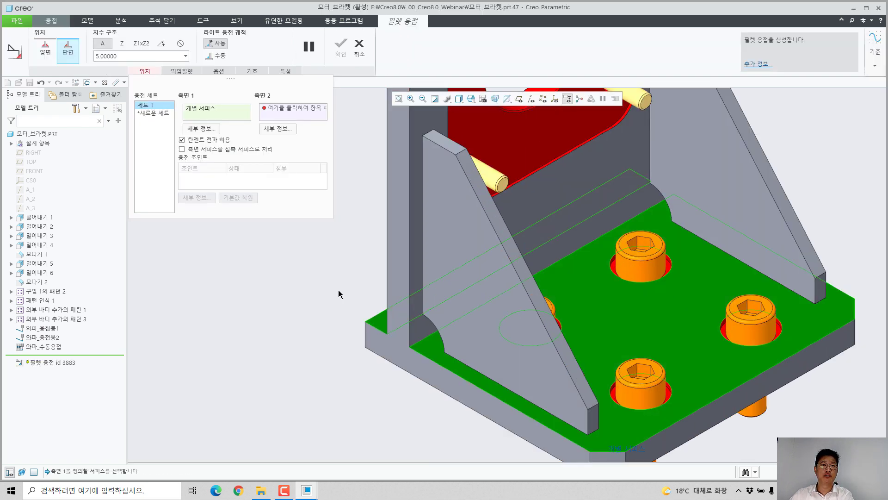
right_click(342, 300)
left_click(358, 340)
left_click(425, 309)
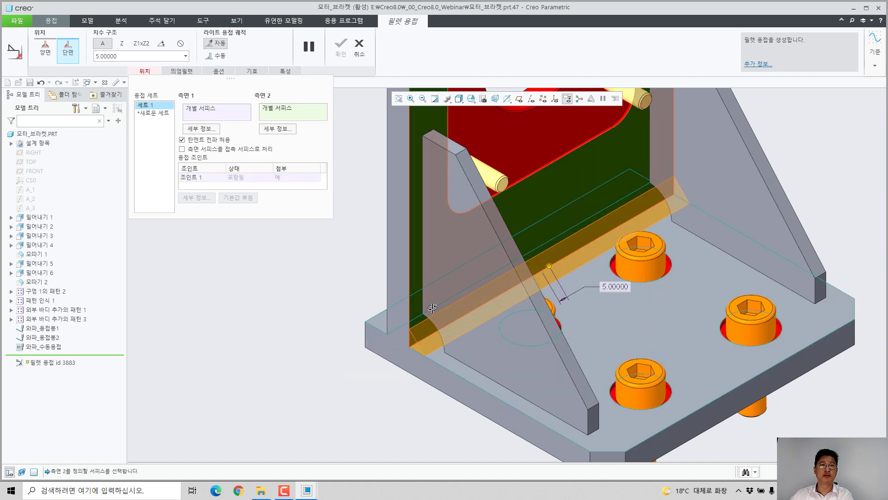
middle_click_drag(425, 309, 303, 390)
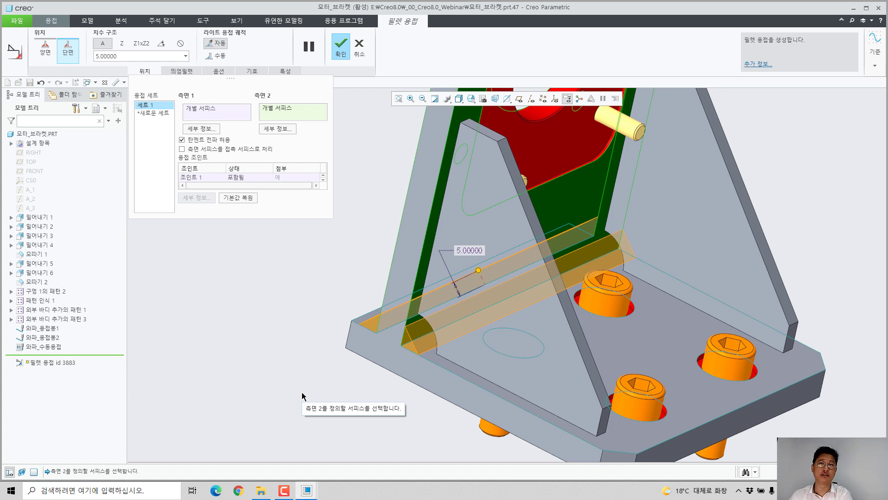
left_click(220, 71)
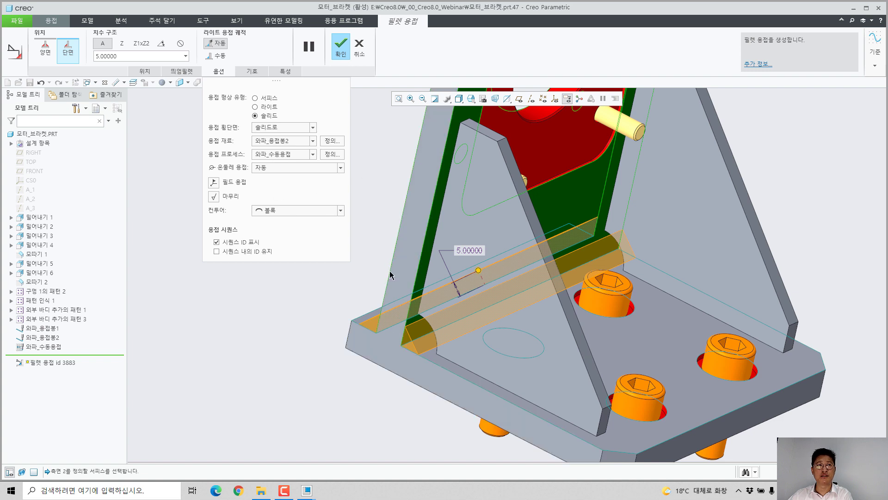
middle_click(362, 284)
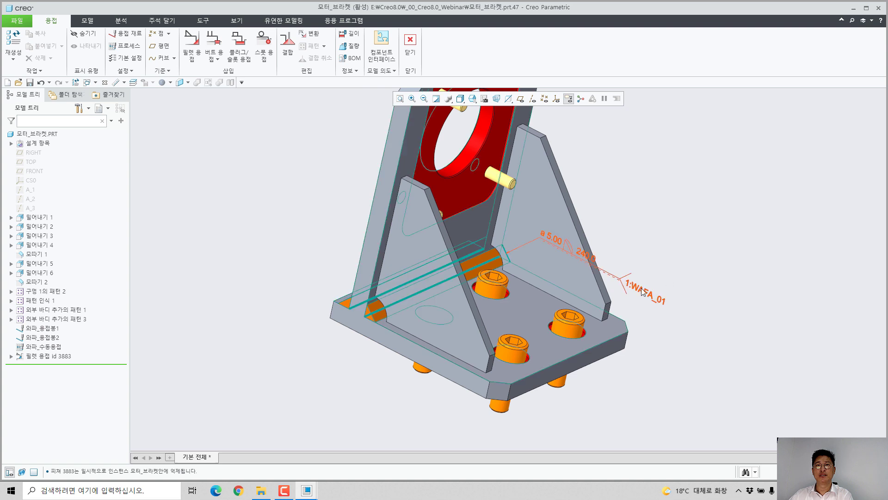
Step: Move the fillet weld's symbol off the gusset into the clear space beside the bracket
left_click(610, 279)
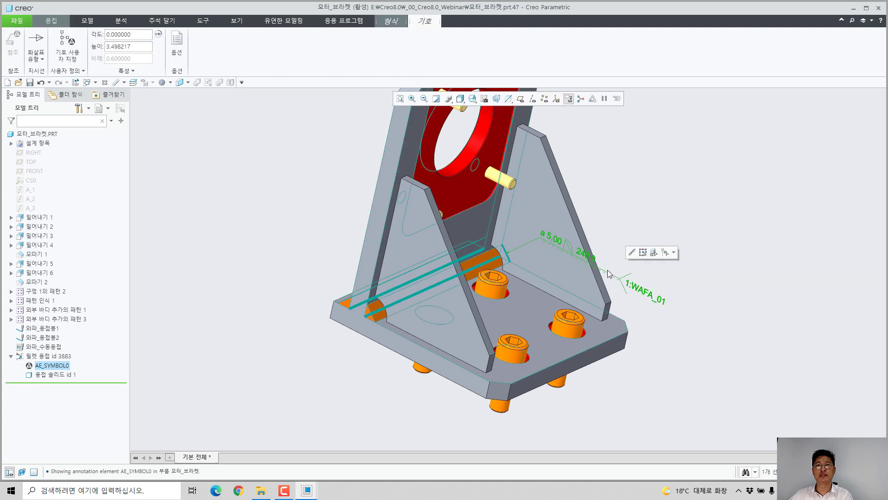
left_click_drag(606, 273, 666, 196)
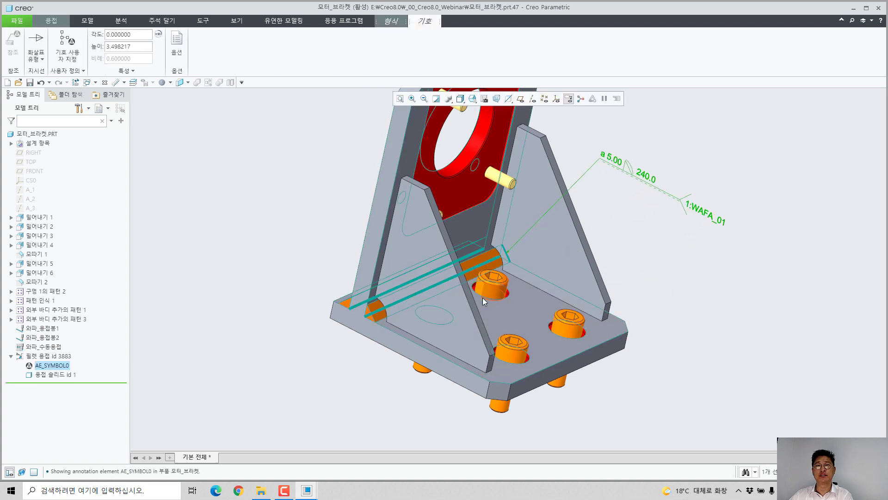
mouse_move(348, 335)
middle_mouse_down()
mouse_move(332, 351)
mouse_move(353, 333)
middle_mouse_up()
middle_click_drag(536, 268, 546, 307, "shift")
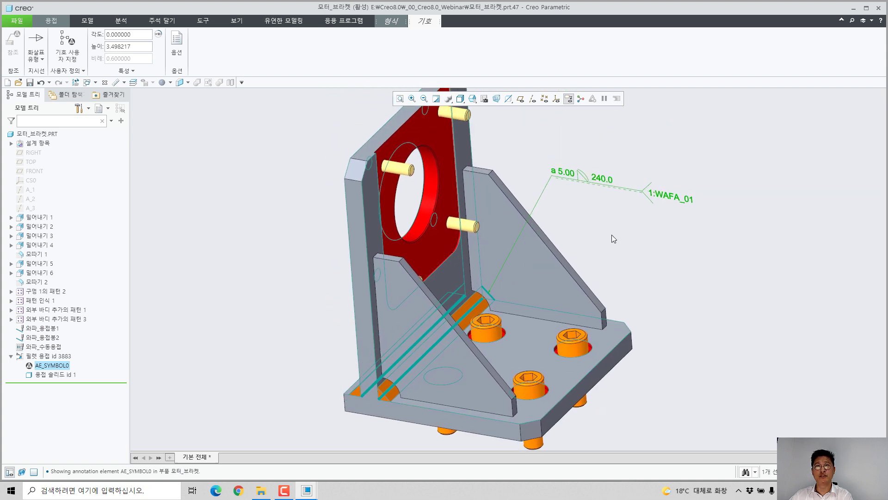
left_click(611, 234)
middle_click_drag(615, 234, 629, 245)
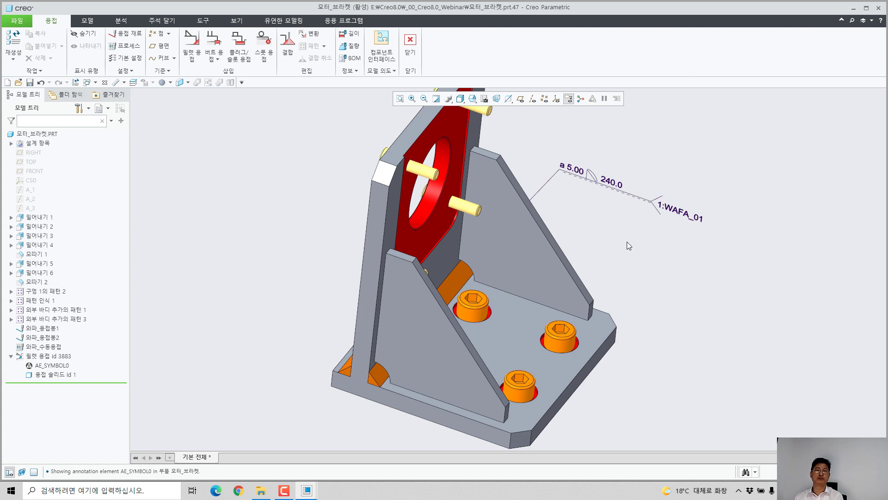
Step: Define a second fillet weld of 3 mm between the base plate's top face and the near gusset's outer face
middle_click_drag(523, 252, 509, 245)
middle_click_drag(451, 292, 482, 266, "shift")
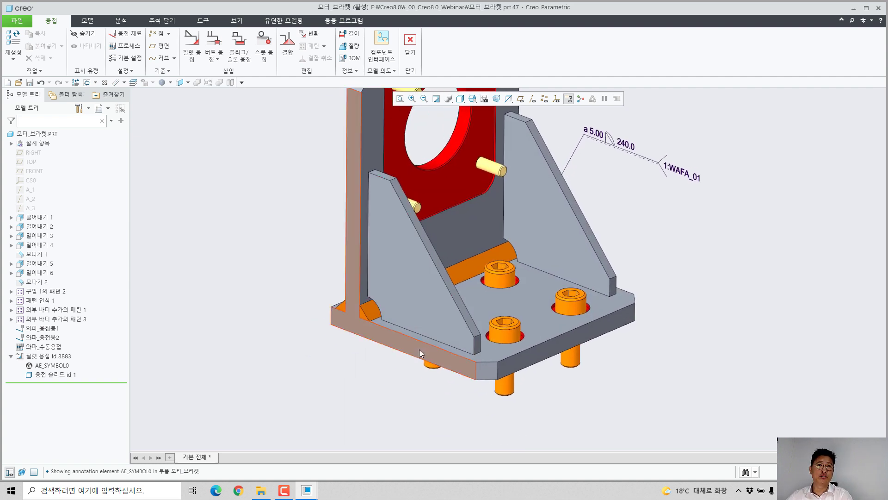
scroll(419, 349, "down", 2)
left_click(191, 64)
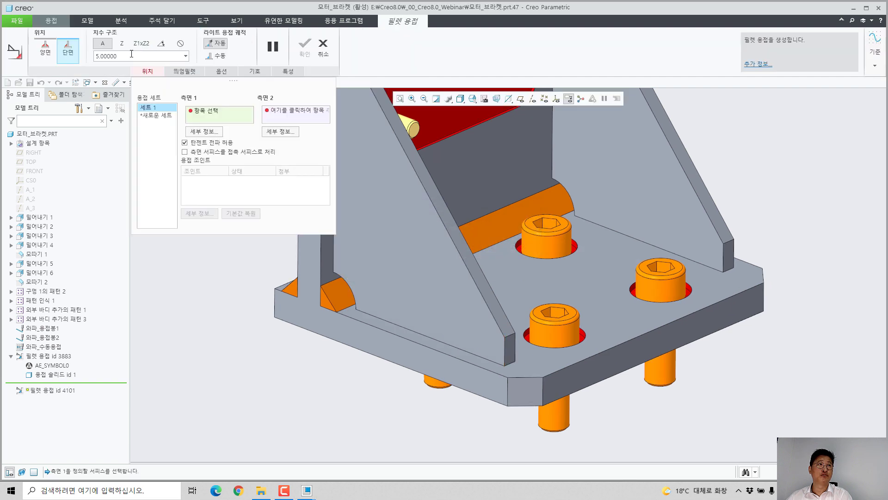
type("3")
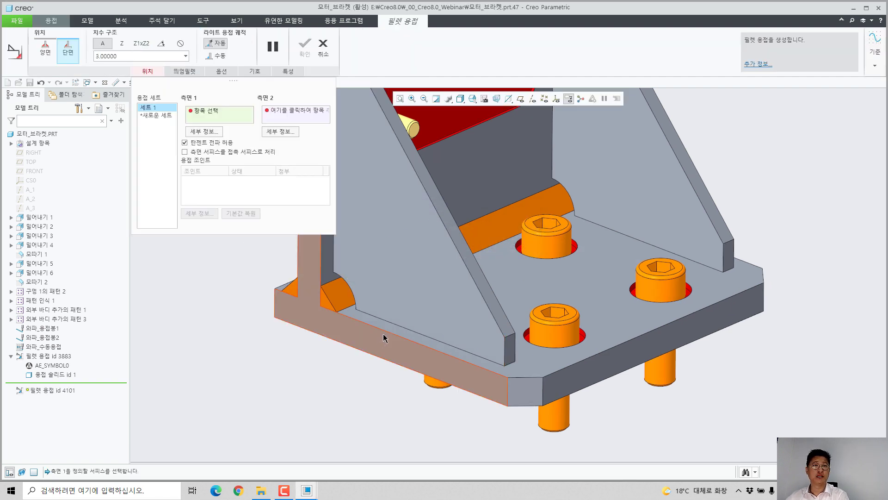
left_click(370, 322)
right_click(325, 362)
left_click(349, 399)
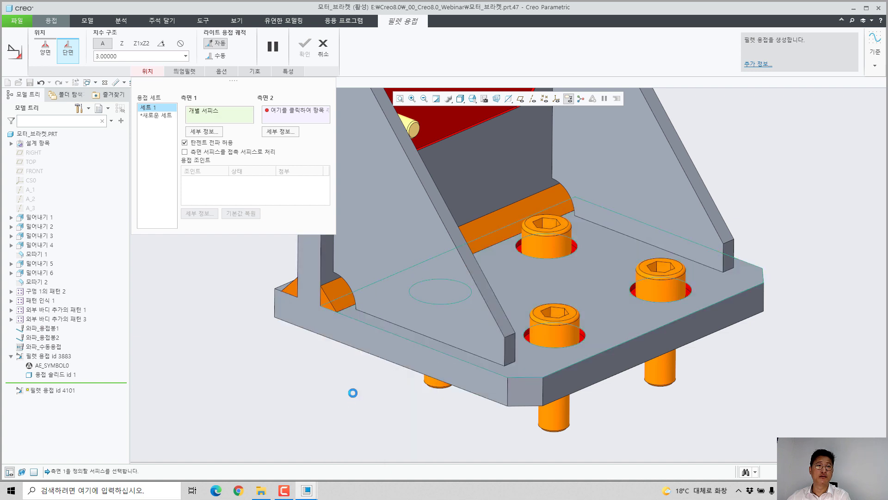
left_click(385, 298)
right_click(289, 364)
left_click(327, 450)
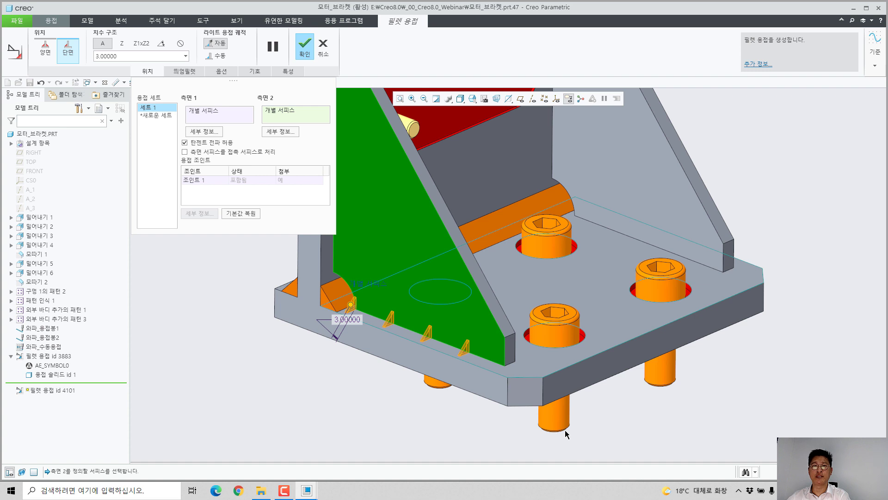
Step: Set the intermittent gusset weld's segment length to 15 mm and the number of welds to 3
left_click(184, 72)
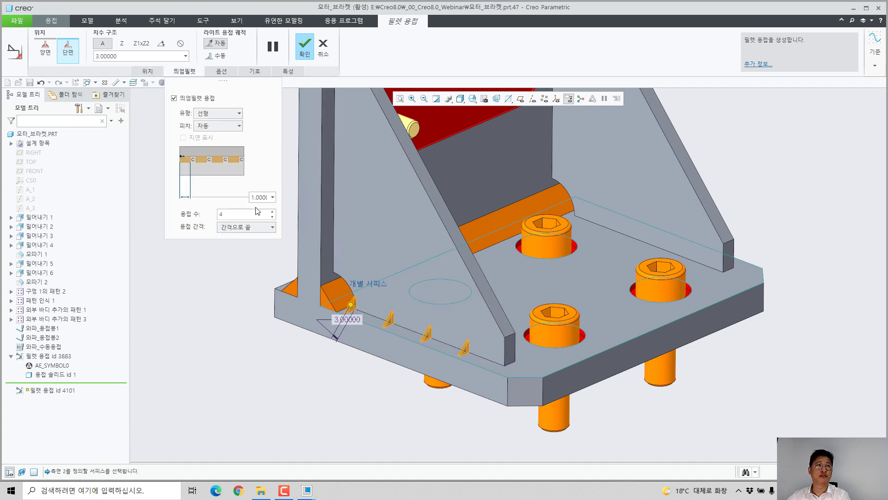
double_click(259, 197)
type("15")
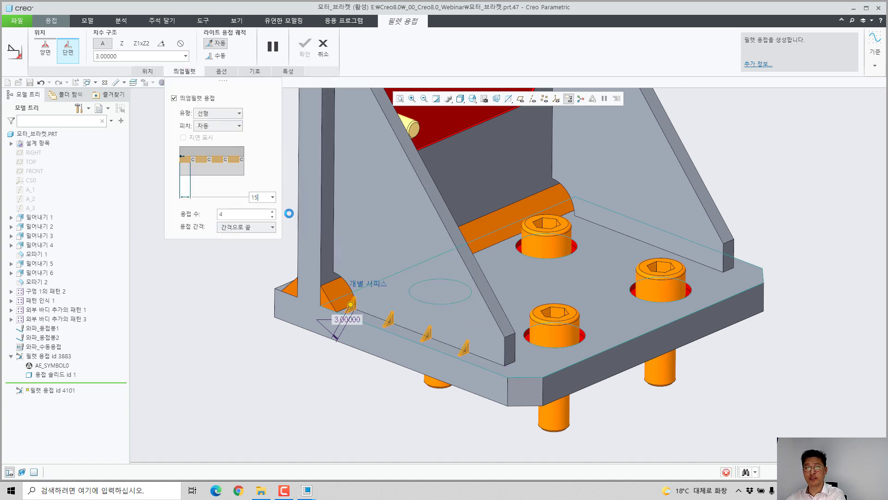
key("Return")
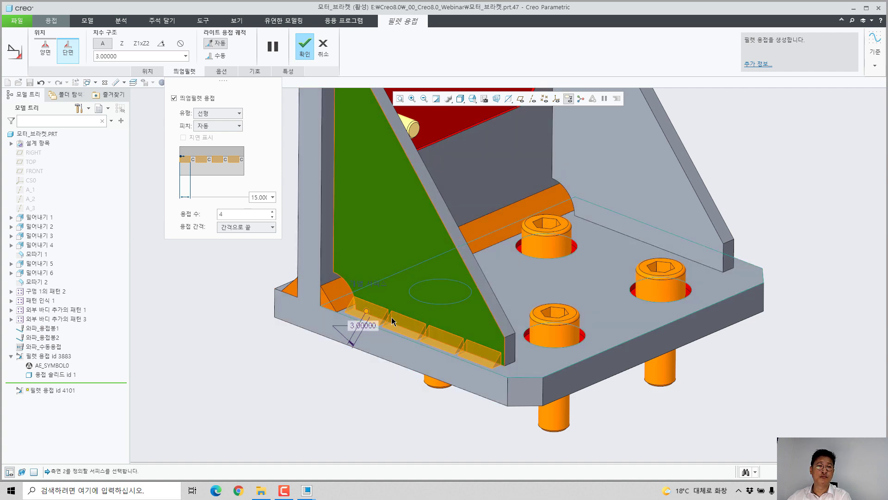
scroll(394, 319, "up", 3)
middle_click_drag(407, 282, 478, 214, "shift")
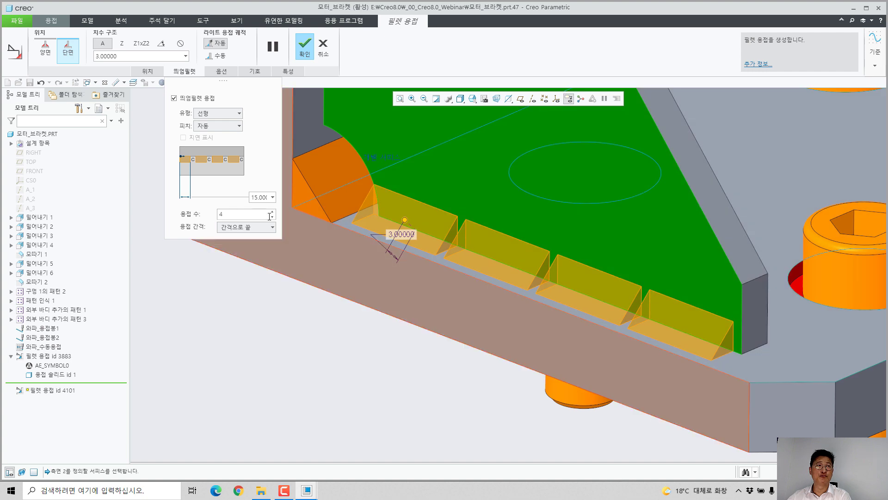
middle_click_drag(265, 318, 805, 347)
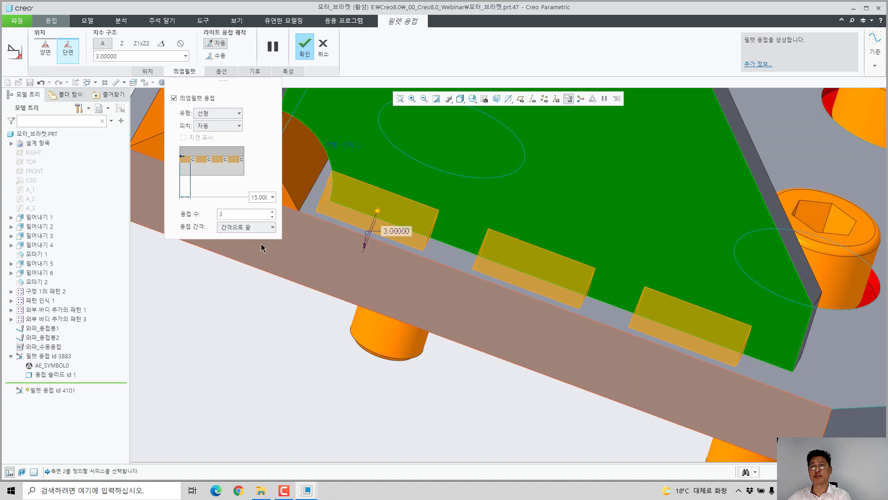
Step: Set the weld spacing to end with a weld (용접으로 끝) and complete the intermittent fillet weld
left_click(236, 227)
left_click(234, 237)
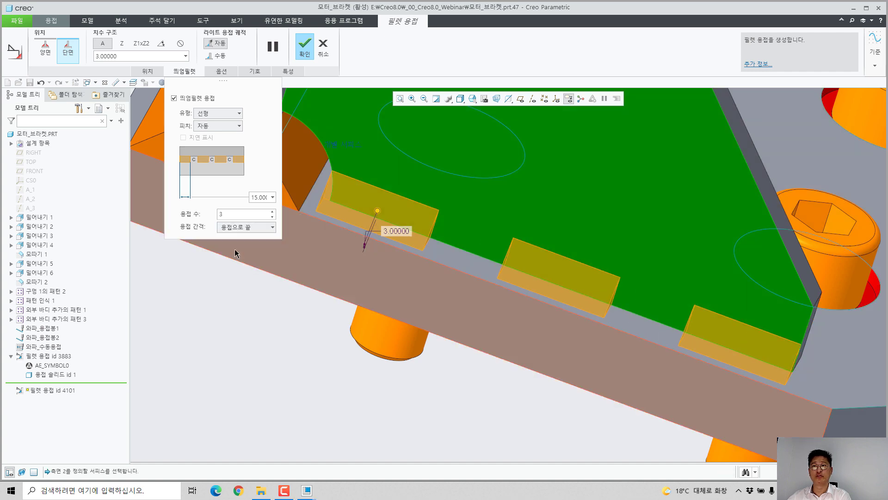
scroll(449, 356, "up", 3)
middle_click_drag(463, 348, 366, 348)
middle_click(366, 352)
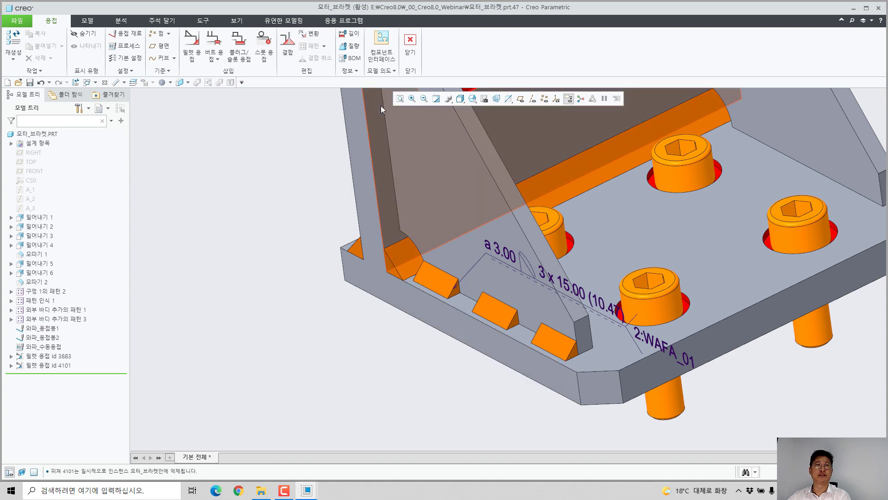
Step: Leave the Welding application and close the bracket part to return to the reducer assembly
left_click(410, 47)
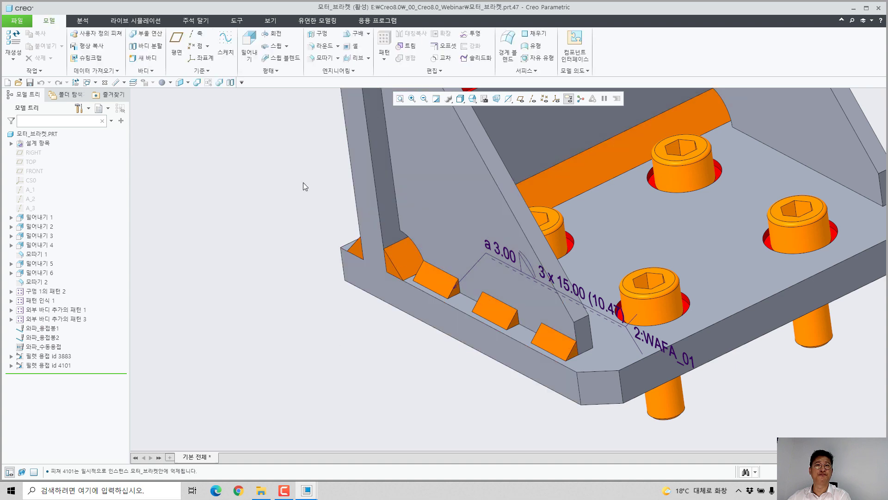
left_click(105, 83)
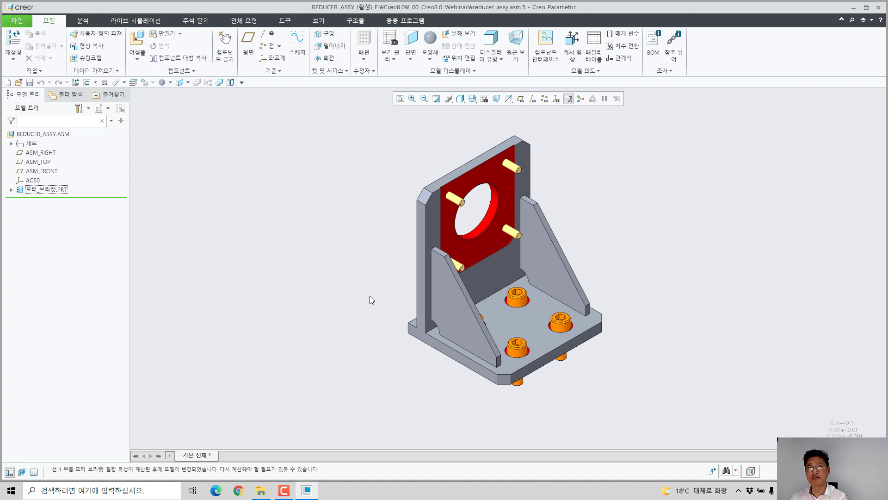
Step: Assemble 3단_유성기어_감속기.asm from the 감속기 folder onto the bracket's bore and red mounting face using interface INTFC001
left_click(137, 44)
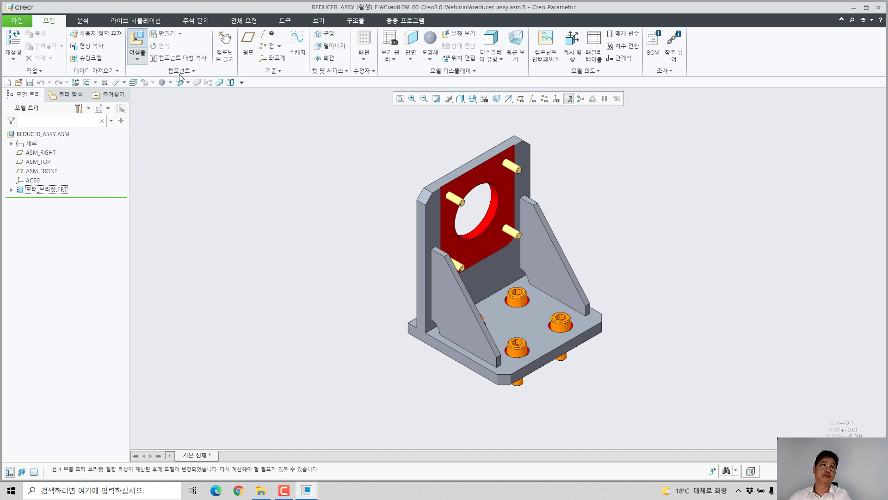
double_click(340, 202)
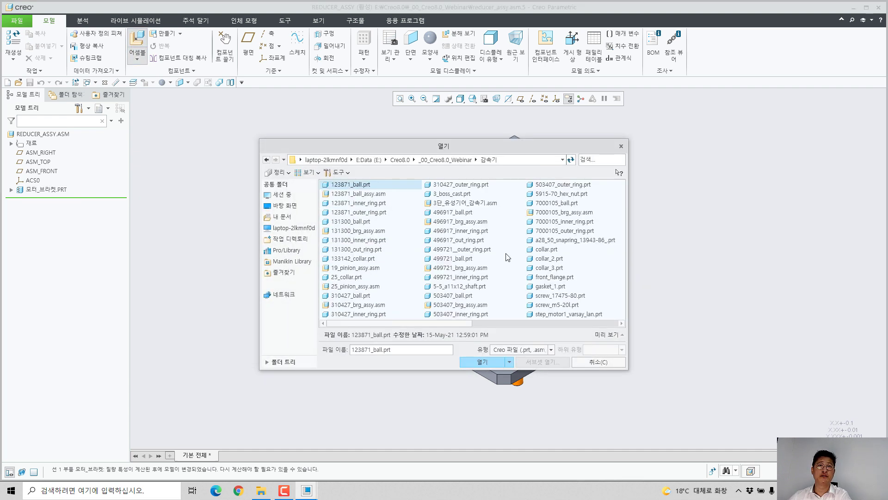
double_click(473, 203)
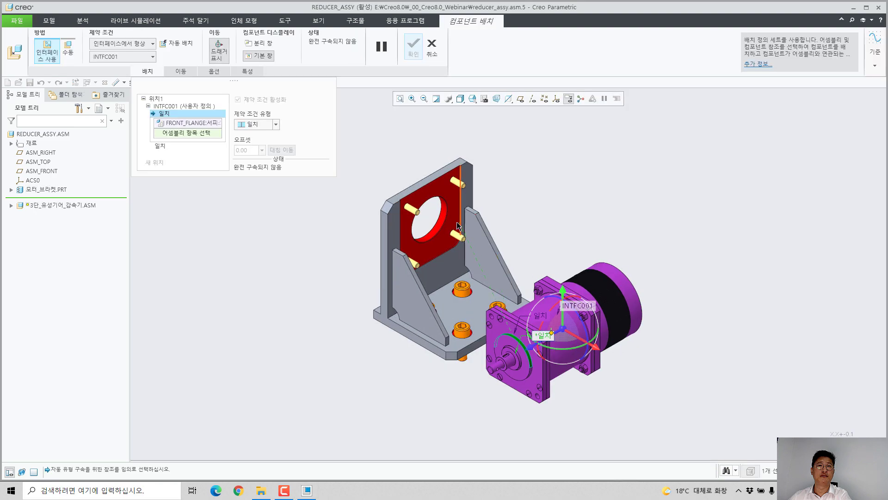
scroll(451, 216, "down", 5)
left_click(430, 221)
left_click(435, 266)
middle_click(455, 247)
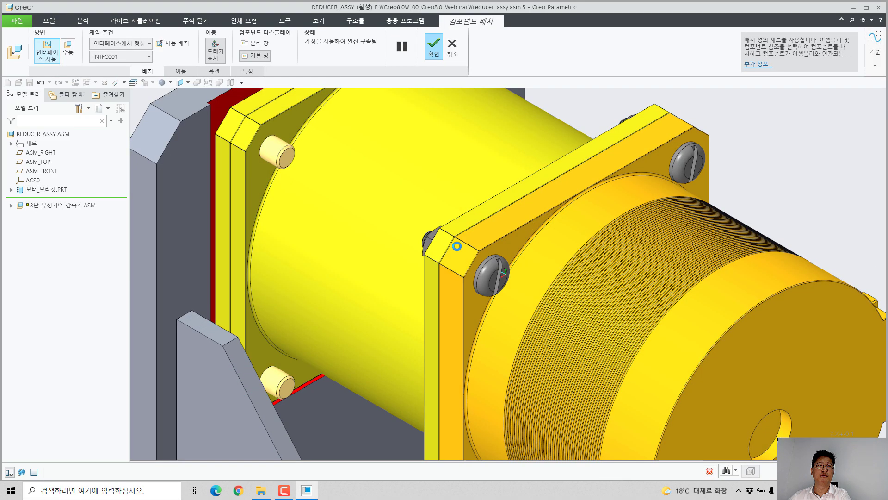
Step: Box-select everything in the reducer assembly with a changed selection filter to check the item count, and clear the selection
scroll(459, 244, "up", 4)
scroll(557, 262, "up", 2)
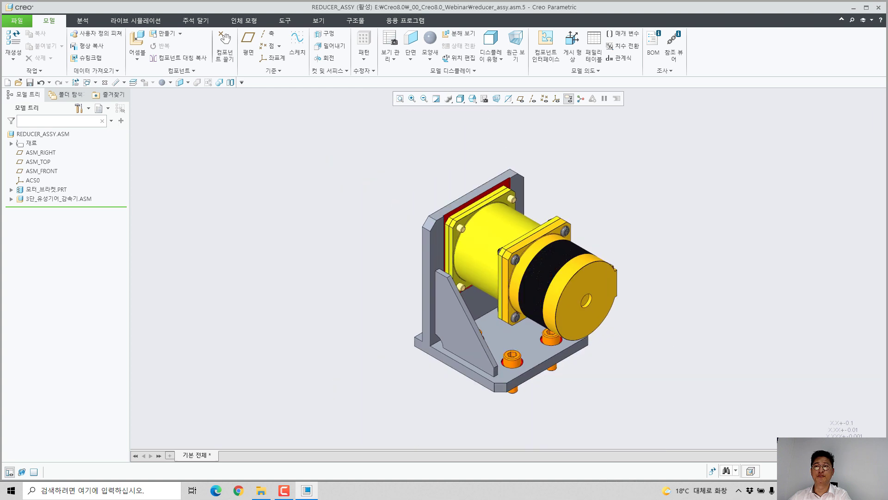
left_click(832, 471)
left_click(823, 437)
left_click_drag(349, 137, 693, 437)
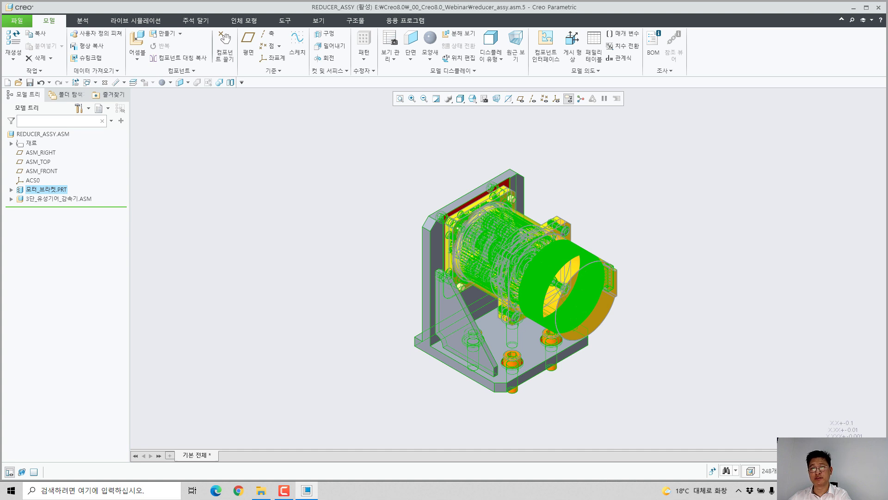
left_click(833, 471)
left_click(813, 383)
left_click(780, 315)
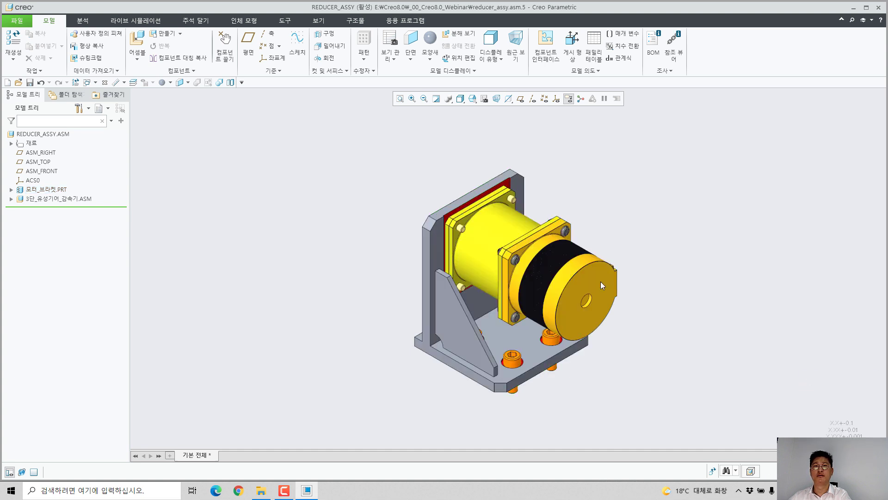
Step: Open 3단_유성기어_감속기.ASM and include 7000105_BRG_ASSY, COLLAR_2, 5915-70_HEX_NUT and FRONT_FLANGE in it as inseparable components
left_click(79, 199)
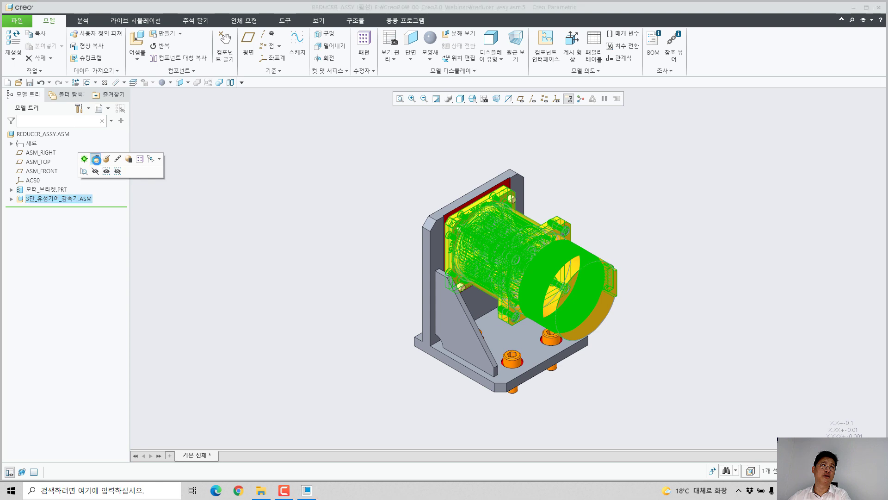
left_click(93, 159)
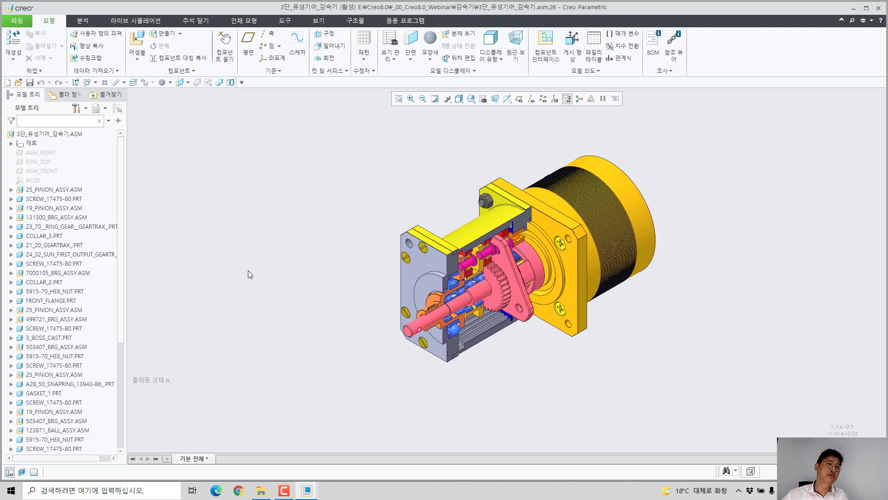
left_click(65, 273)
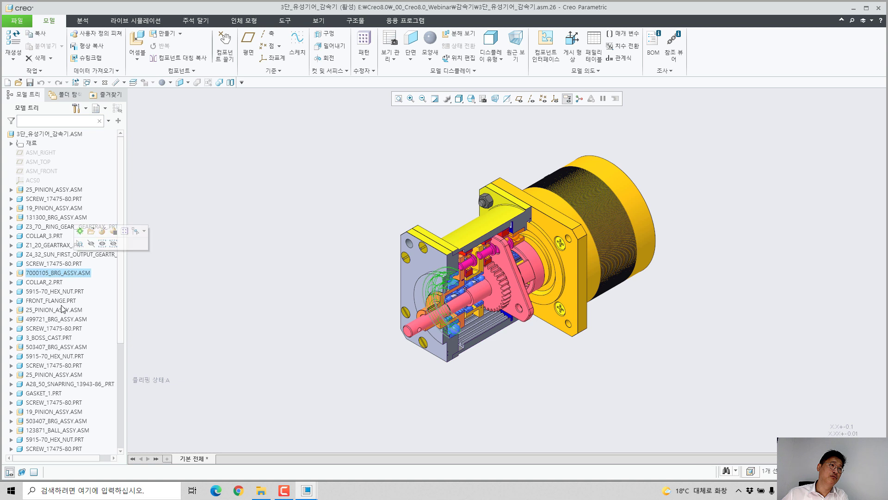
left_click(39, 283, "ctrl")
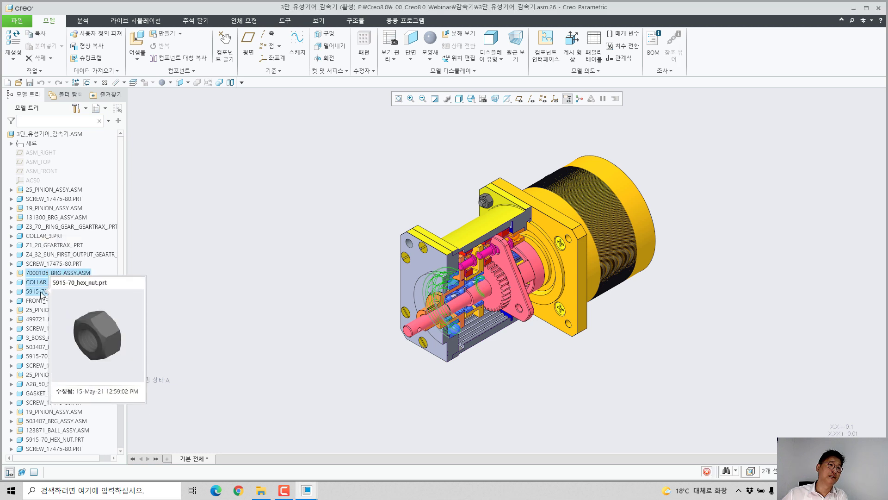
left_click(41, 291, "ctrl")
left_click(33, 299, "ctrl")
right_click(34, 299)
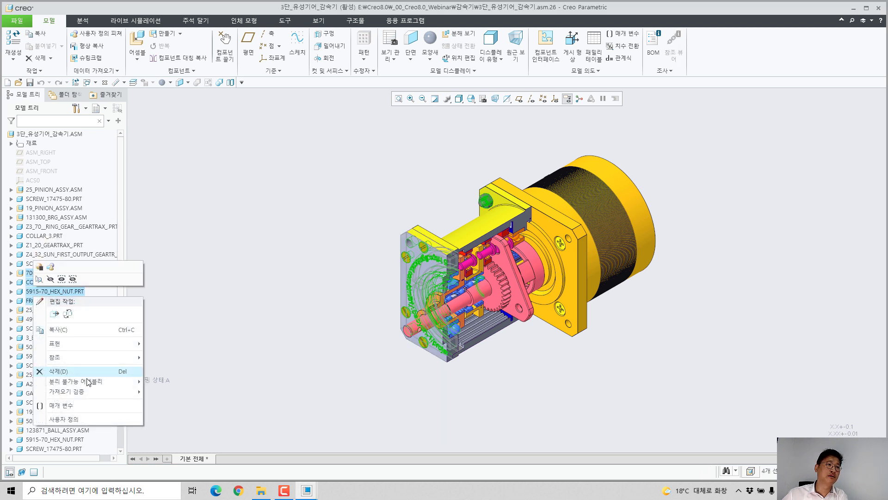
mouse_move(90, 384)
left_click(165, 381)
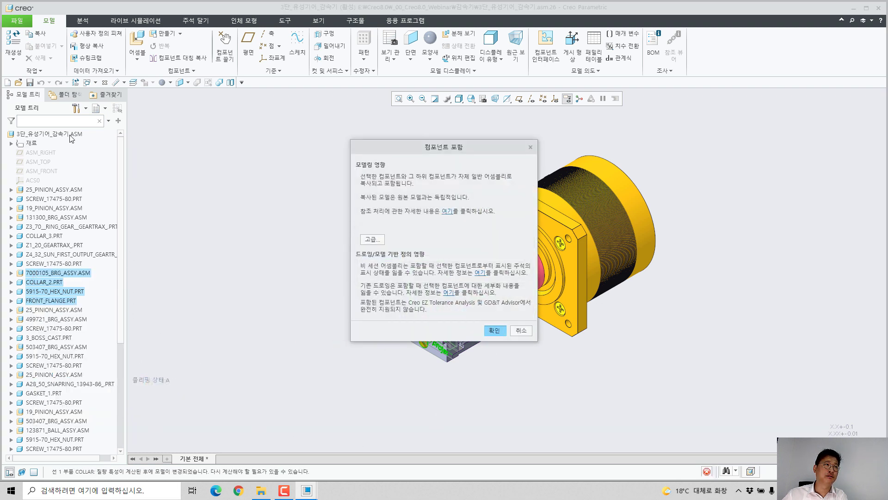
left_click(494, 331)
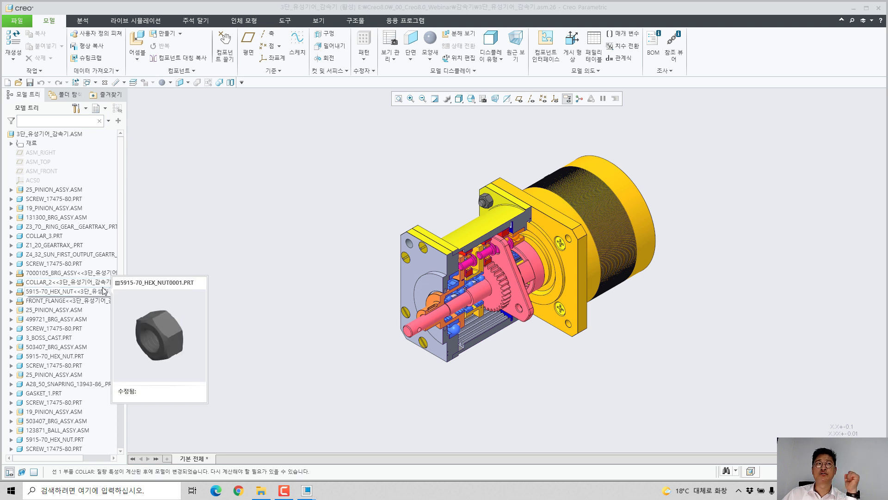
Step: Examine the inseparable assembly options (분리 불가능 설정, 분리 가능 설정) offered for the top-level gear reducer assembly
left_click(65, 133)
right_click(65, 133)
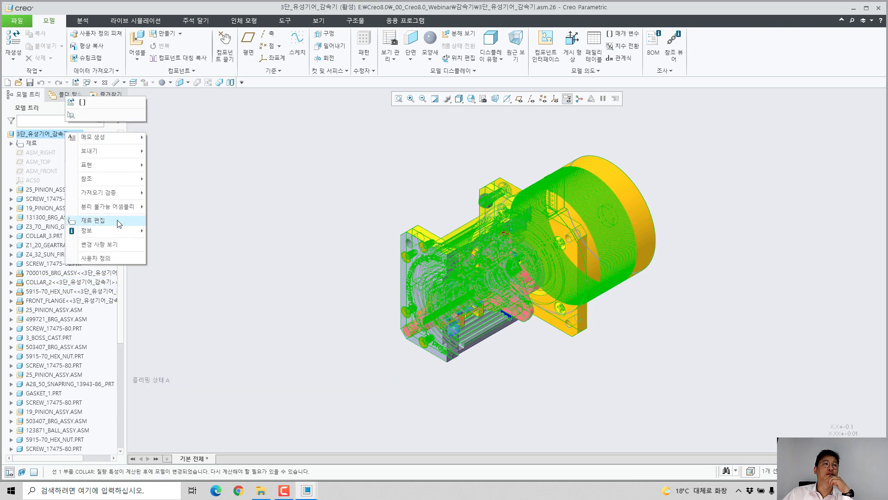
mouse_move(132, 210)
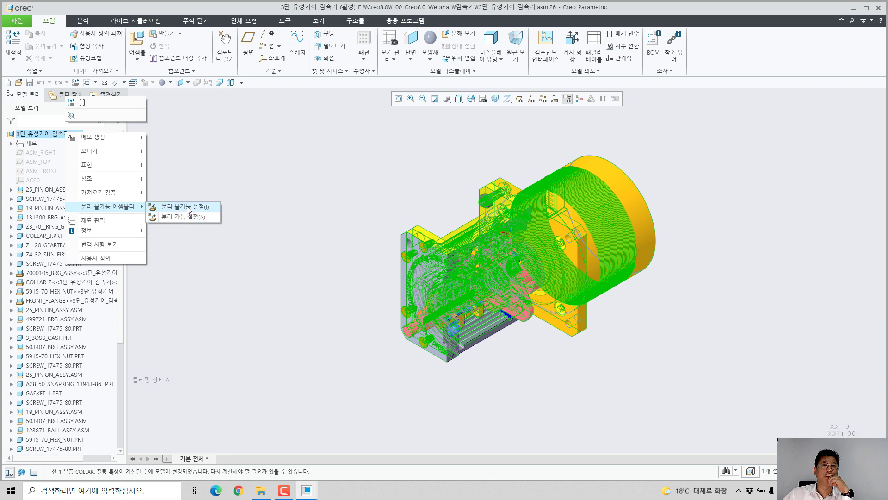
left_click(276, 168)
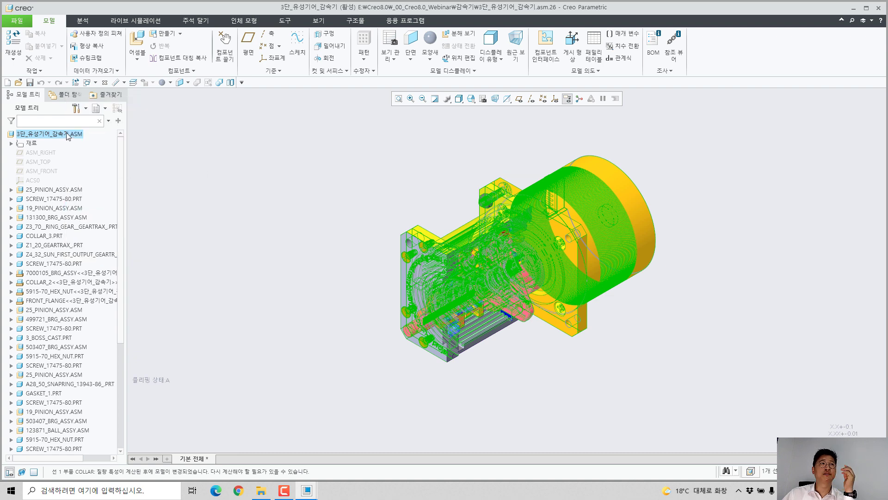
left_click(381, 259)
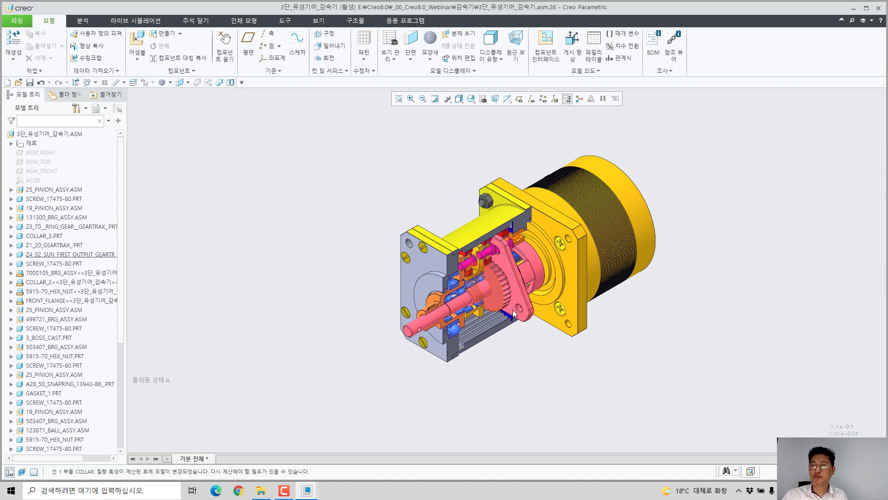
Step: Start editing the material of 5915-70_HEX_NUT.PRT and two SCREW_17475-80.PRT components together
scroll(514, 347, "down", 3)
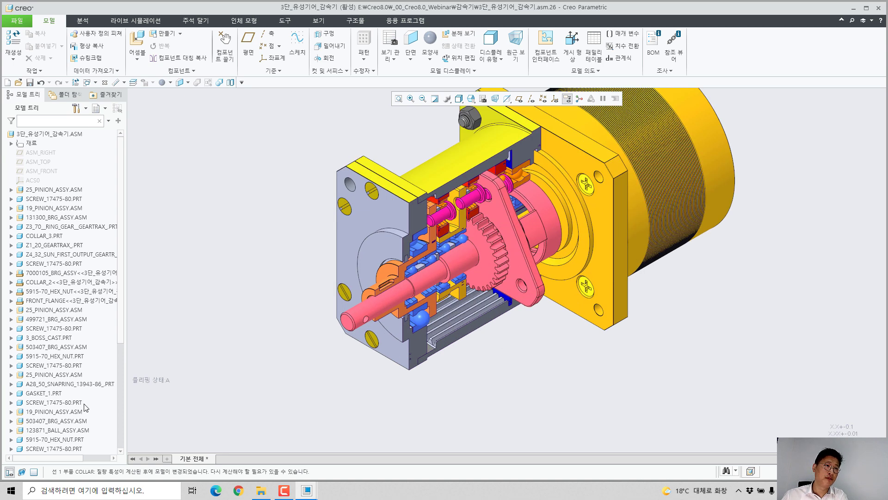
scroll(87, 407, "down", 6)
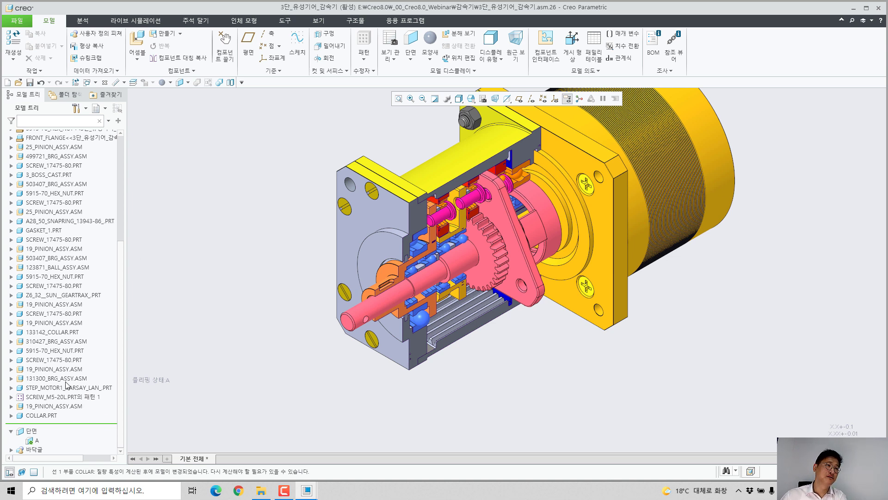
left_click(44, 313)
left_click(28, 286, "ctrl")
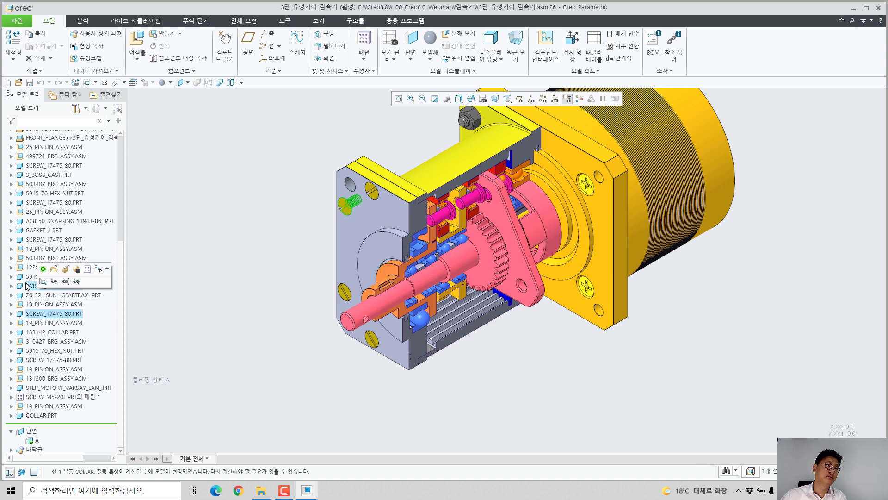
right_click(28, 276, "ctrl")
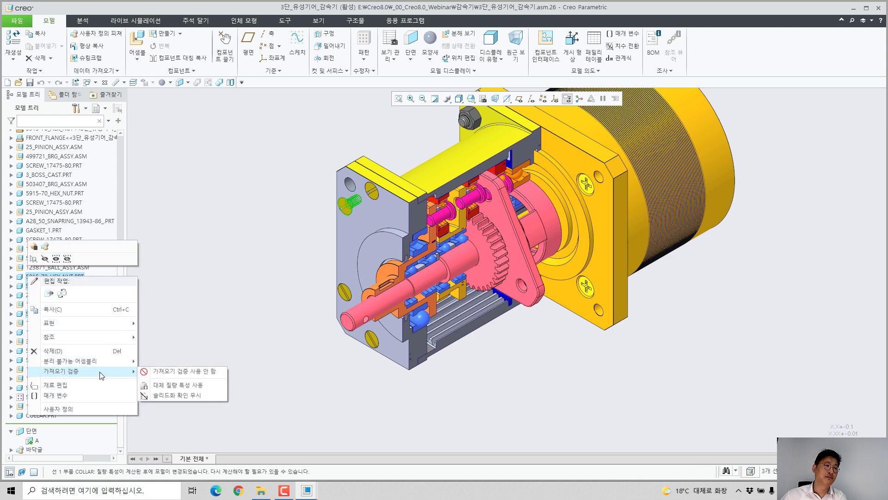
left_click(105, 386)
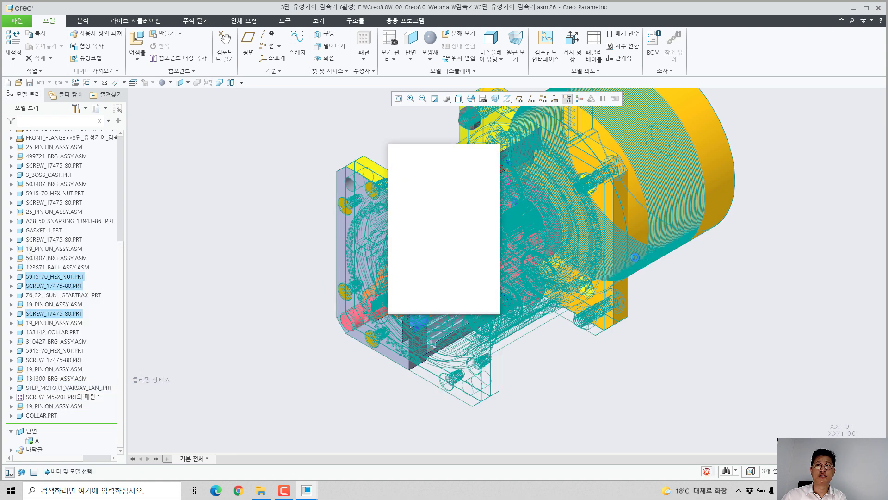
Step: Add silicone.mtl from the Plastic material library to the model and assign SILICONE to the selected nut and screws
left_click(481, 280)
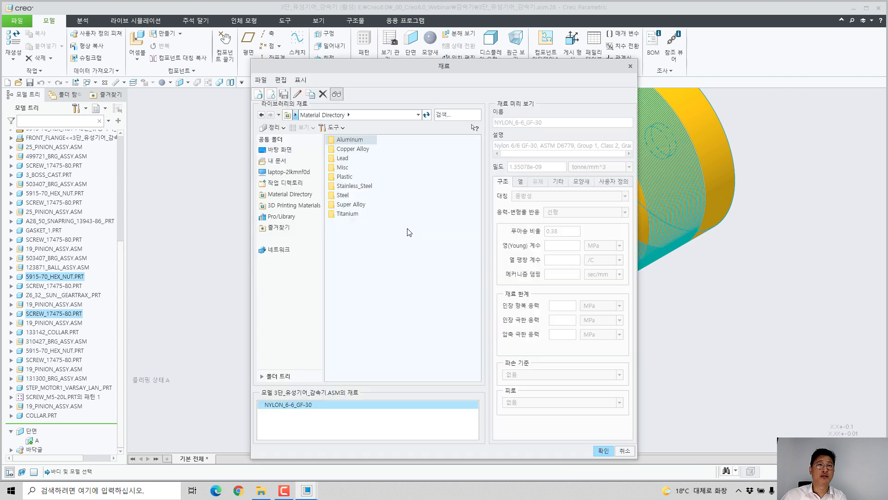
double_click(343, 176)
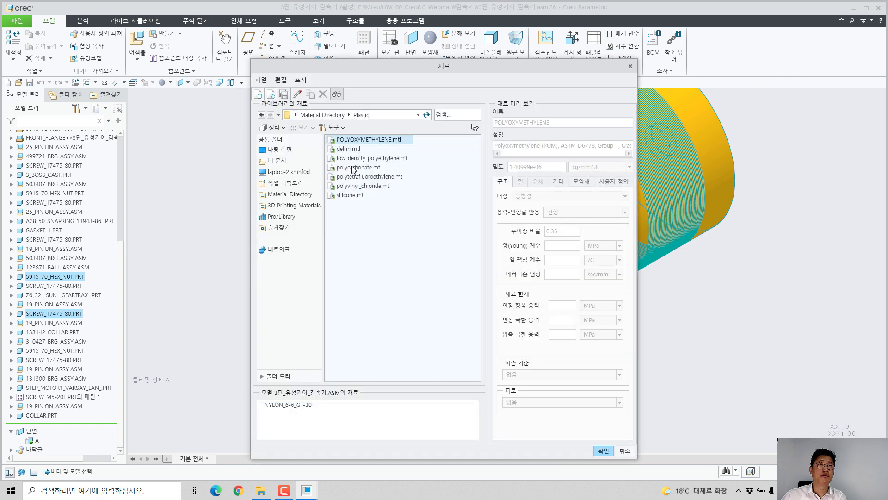
double_click(346, 195)
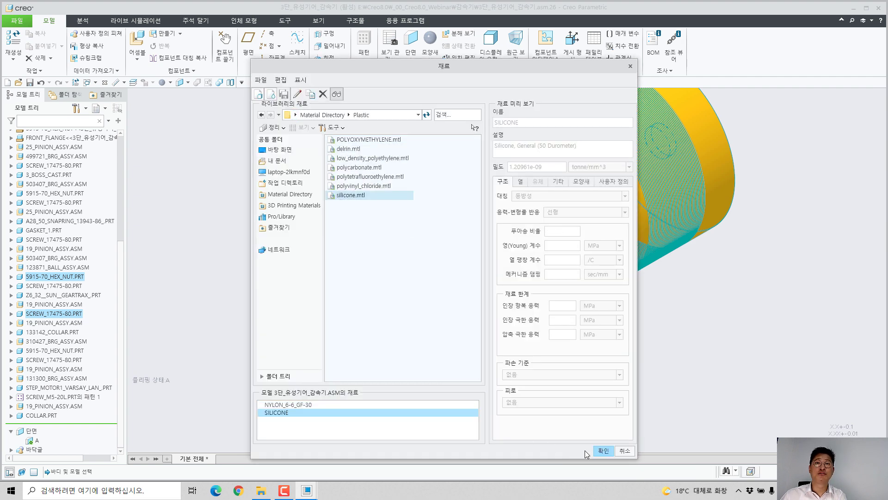
left_click(602, 450)
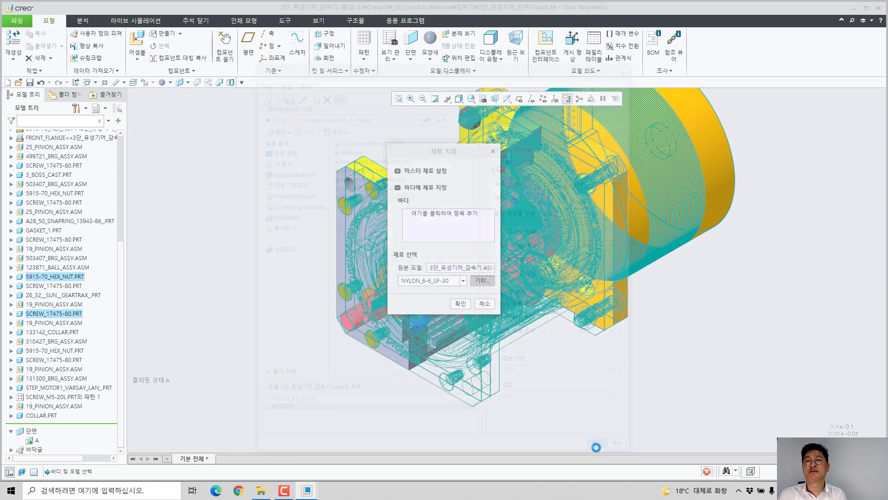
left_click(457, 282)
left_click(449, 297)
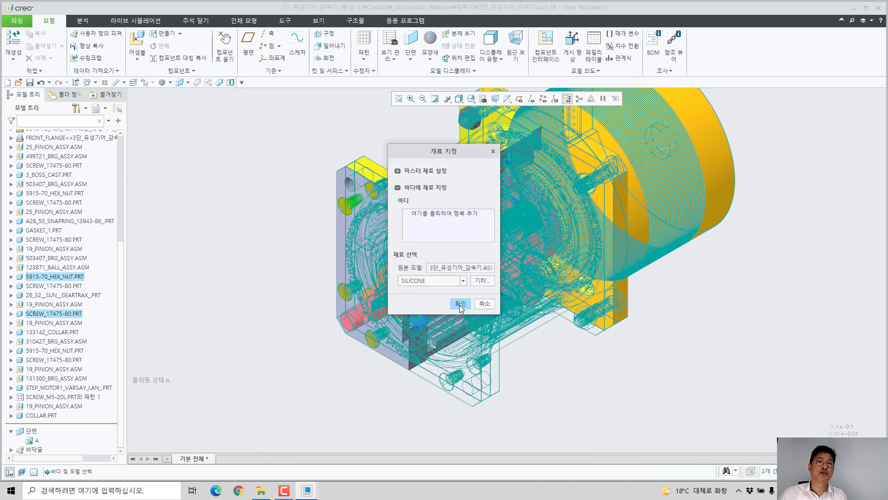
left_click(460, 304)
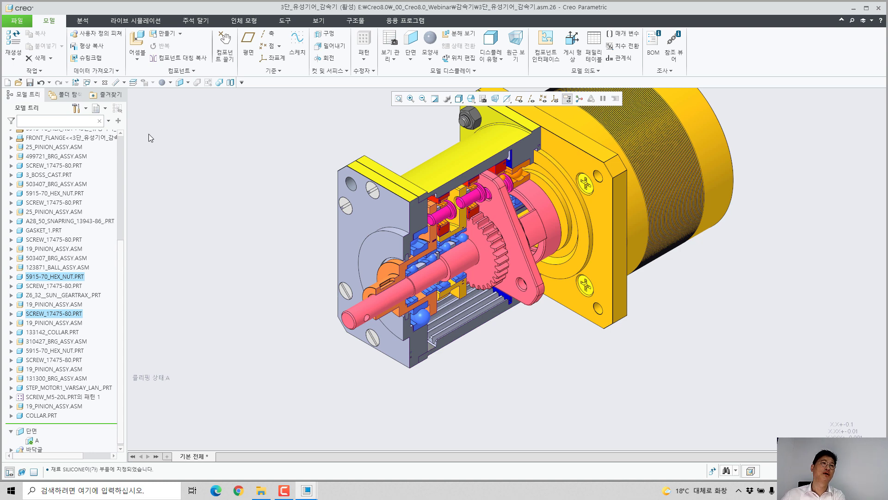
Step: Close the gear reducer and REDUCER_ASSY models and erase all undisplayed objects from the session
scroll(280, 238, "down", 3)
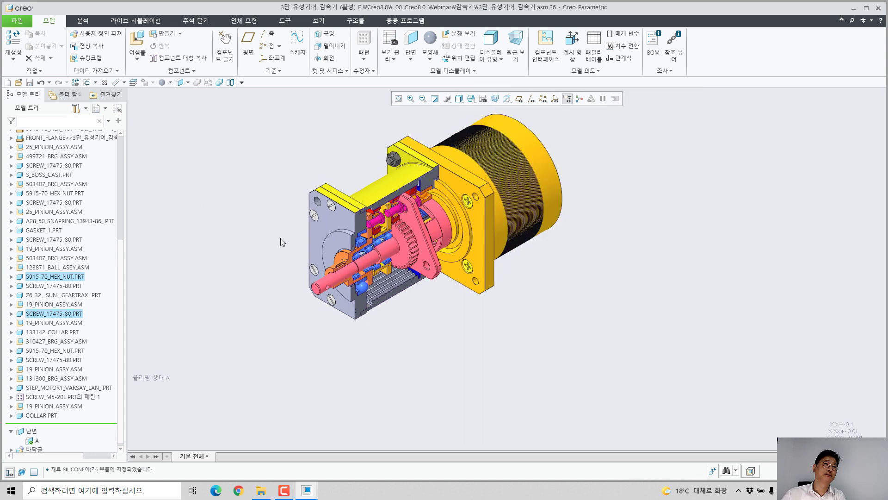
left_click(104, 83)
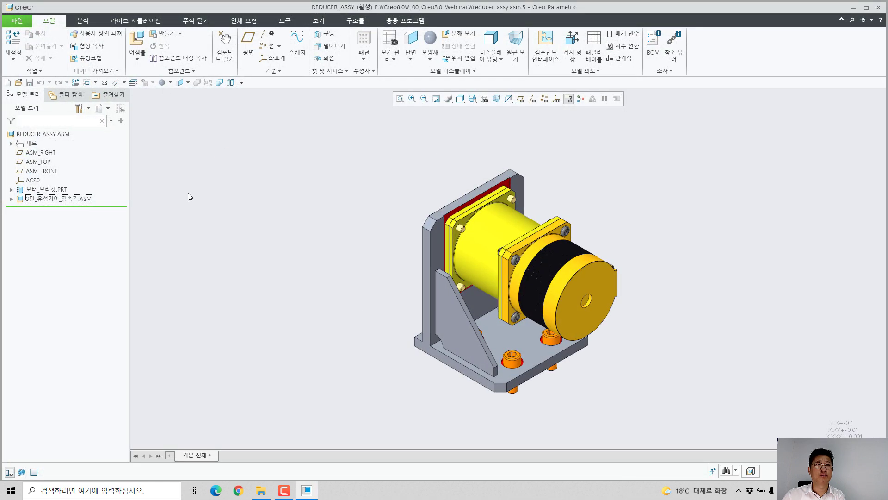
left_click(105, 83)
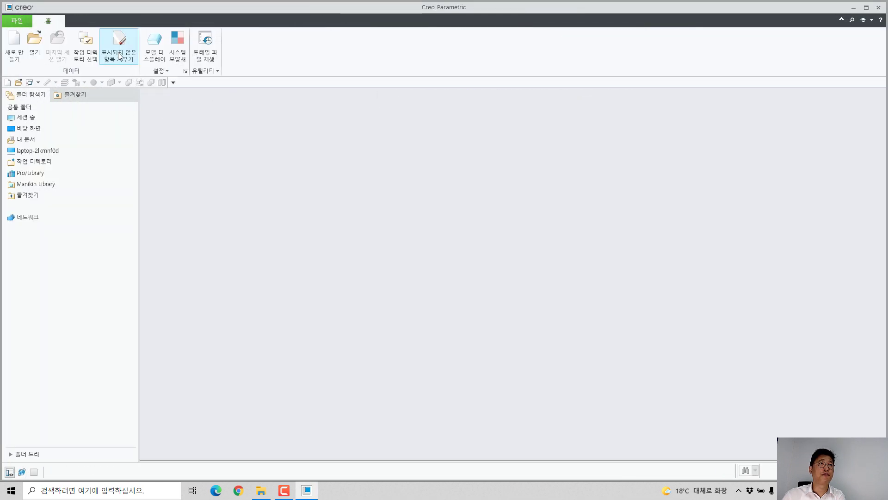
left_click(119, 46)
Step: Open sheetmetal.prt from the _00_Creo8.0_Webinar folder, with the file preview collapsed
left_click(35, 38)
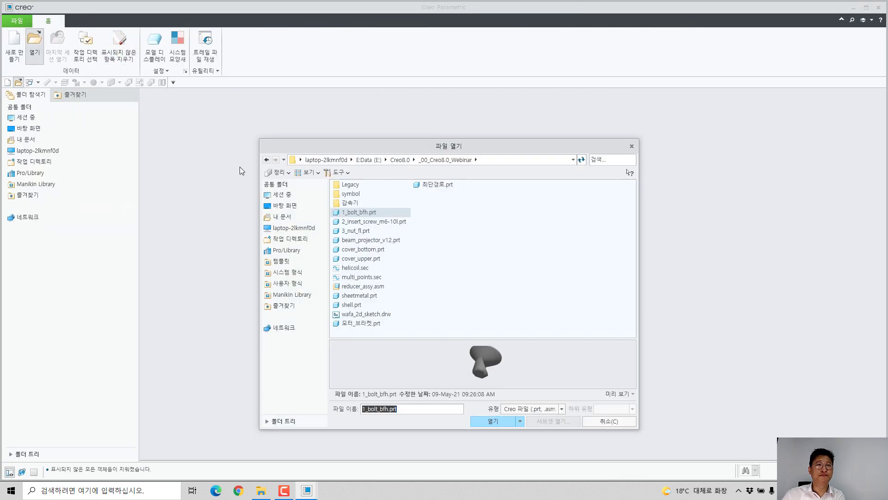
left_click(619, 394)
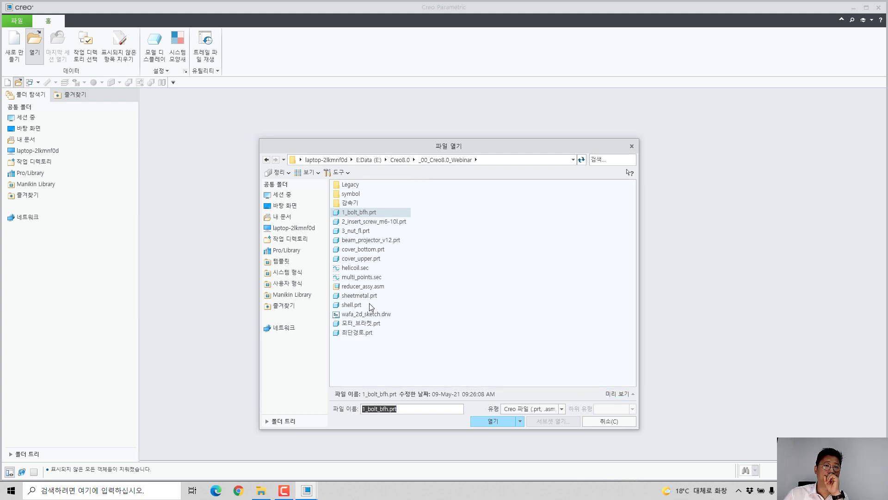
double_click(367, 300)
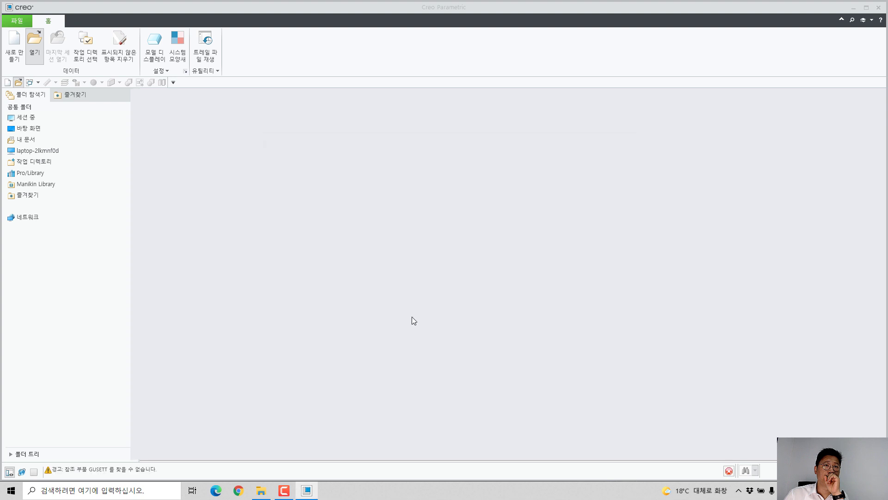
middle_click_drag(412, 316, 454, 305)
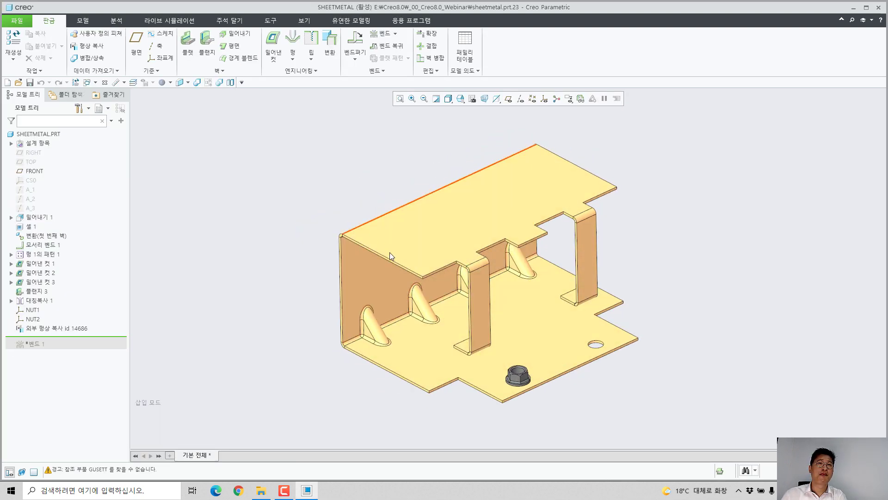
Step: Start a flat wall feature on the four stepped front edges of the bracket's upper plate
scroll(389, 251, "up", 4)
scroll(336, 265, "down", 2)
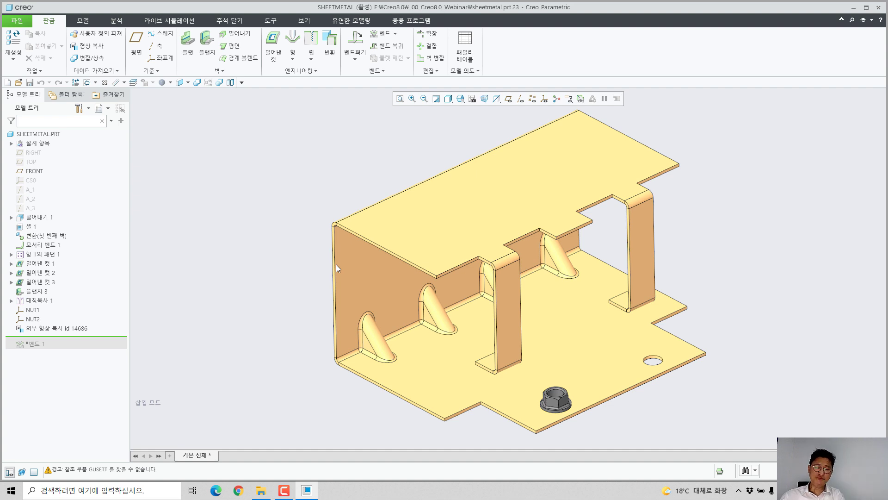
scroll(549, 284, "up", 2)
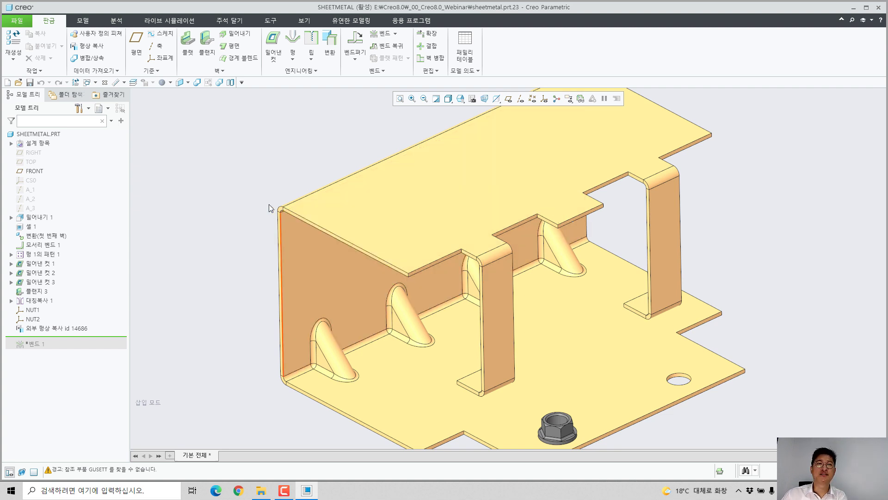
left_click(187, 44)
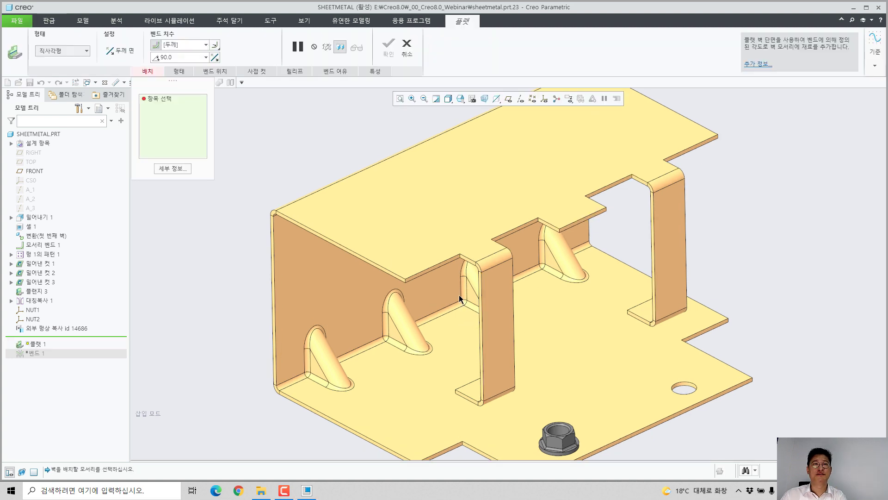
left_click(439, 262)
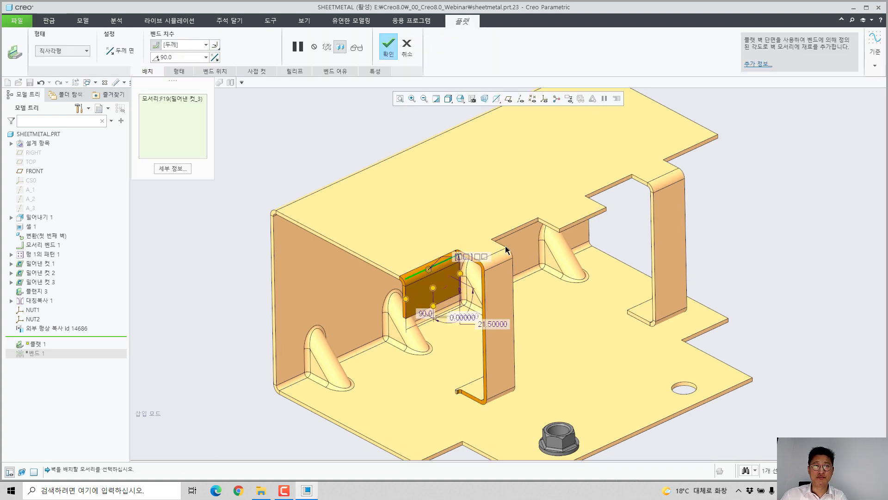
scroll(514, 231, "up", 2)
left_click(517, 232, "ctrl")
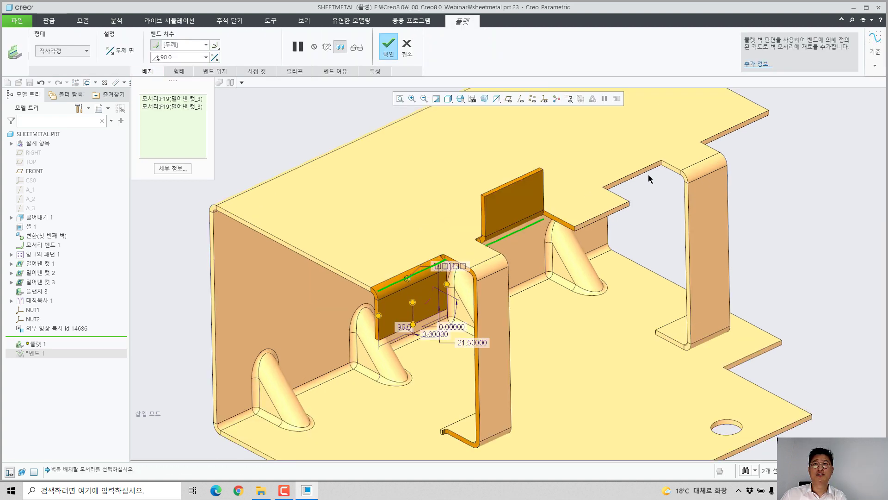
left_click(649, 172, "ctrl")
left_click(737, 134, "ctrl")
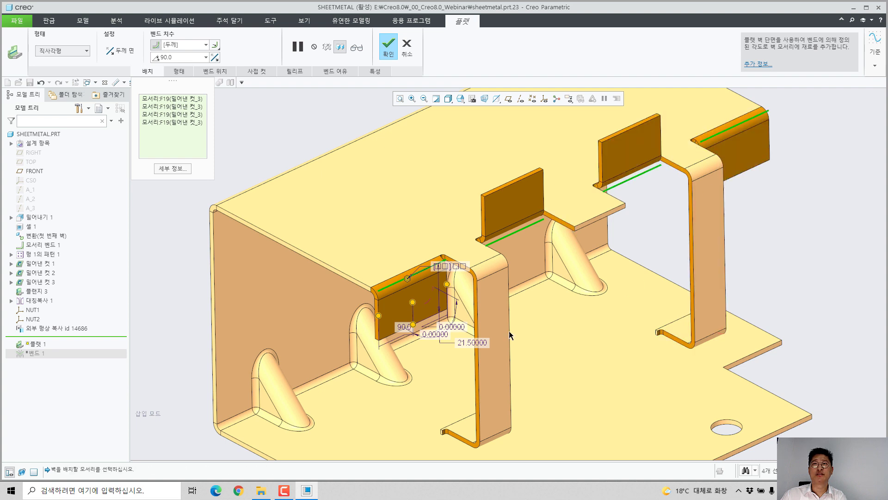
Step: Set the four flat walls' length to 30 and their bend angle to 45 degrees
left_click_drag(412, 303, 432, 345)
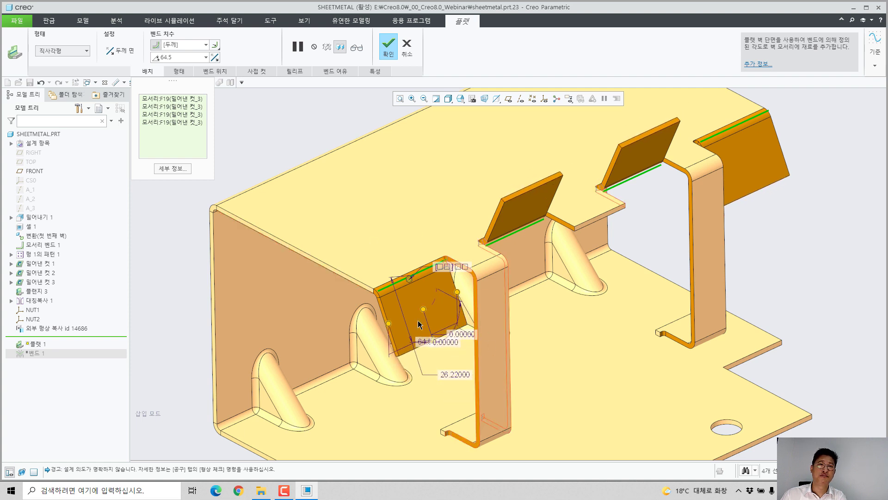
double_click(449, 374)
type("30")
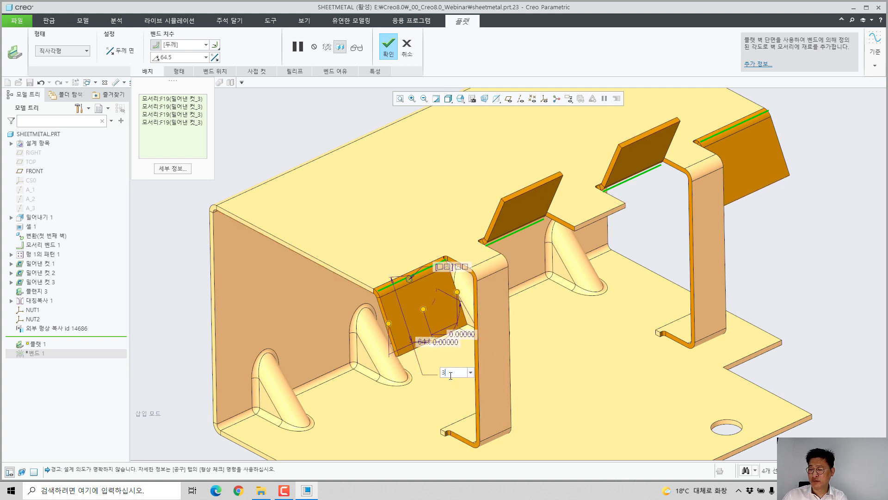
key("Return")
double_click(428, 346)
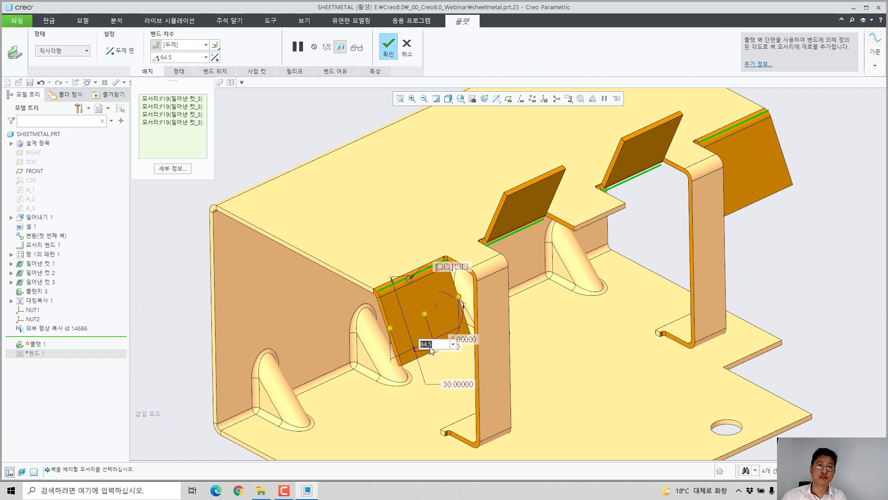
type("45")
key("Return")
Step: Switch the walls' bend position to the last of the five options and complete the flat wall feature
middle_click_drag(434, 347, 544, 320)
scroll(706, 193, "down", 4)
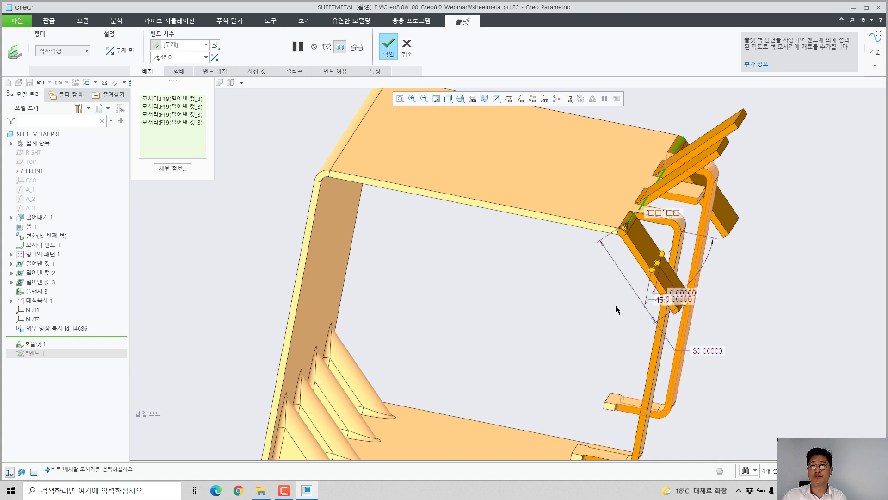
right_click(425, 241)
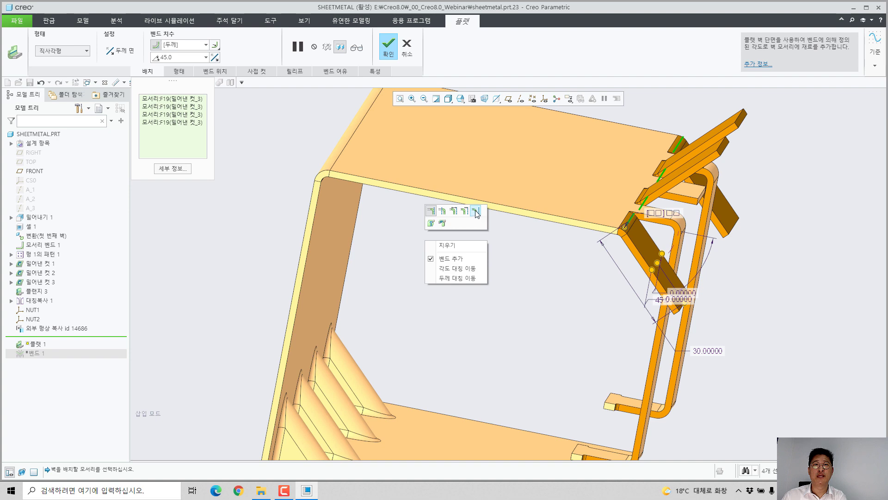
left_click(480, 213)
middle_click_drag(563, 265, 473, 278)
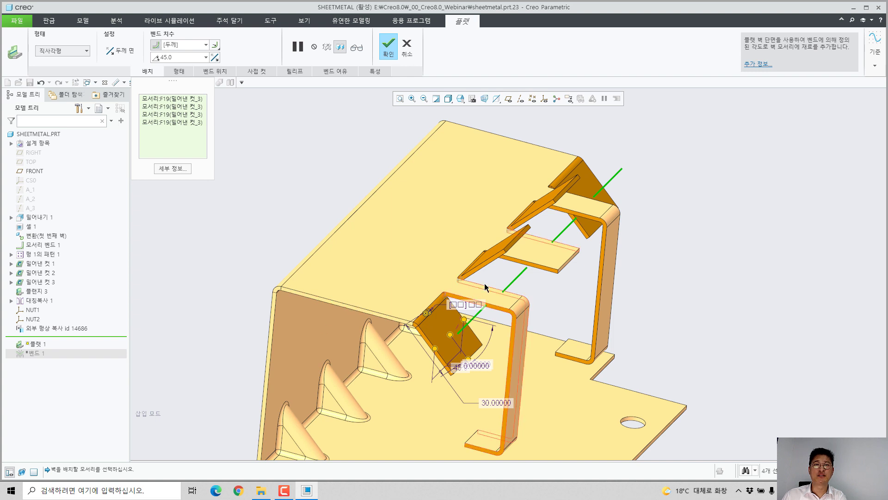
left_click(389, 46)
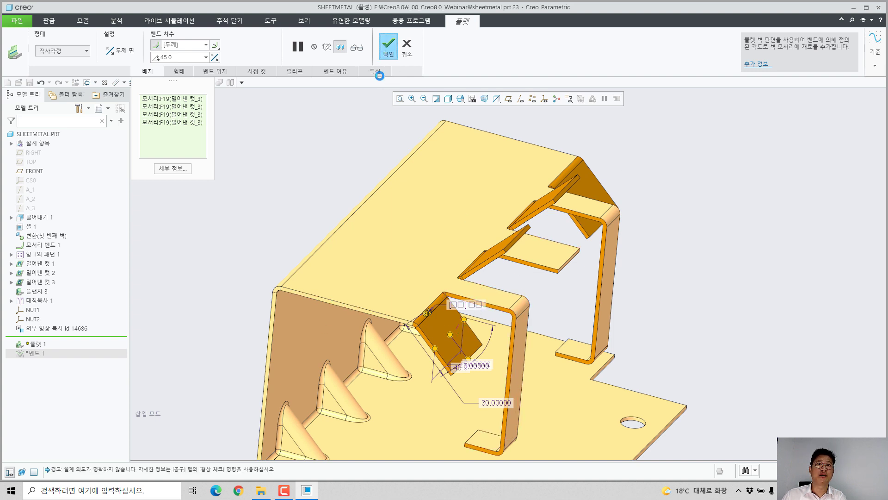
Step: Start a second flat wall on the side edge of the nearest angled tab, with a 90-degree angle and a length of 20
scroll(601, 256, "up", 3)
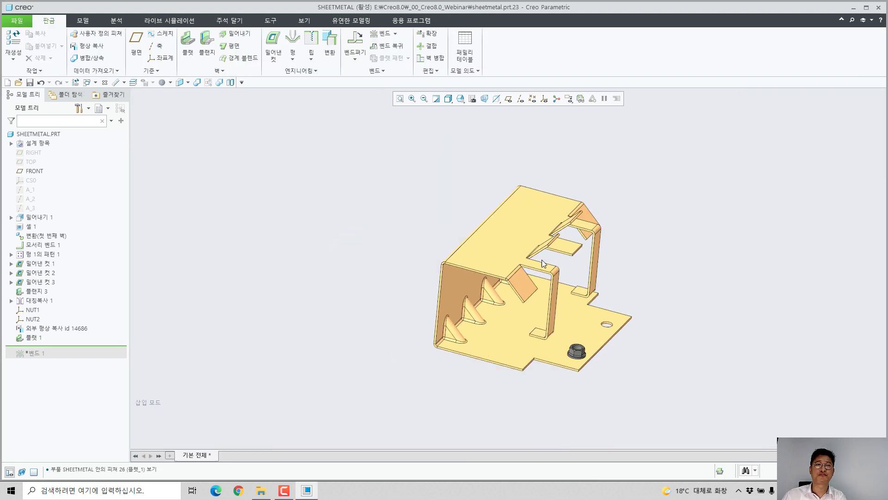
middle_click_drag(542, 260, 532, 257)
scroll(517, 370, "down", 2)
scroll(517, 370, "down", 1)
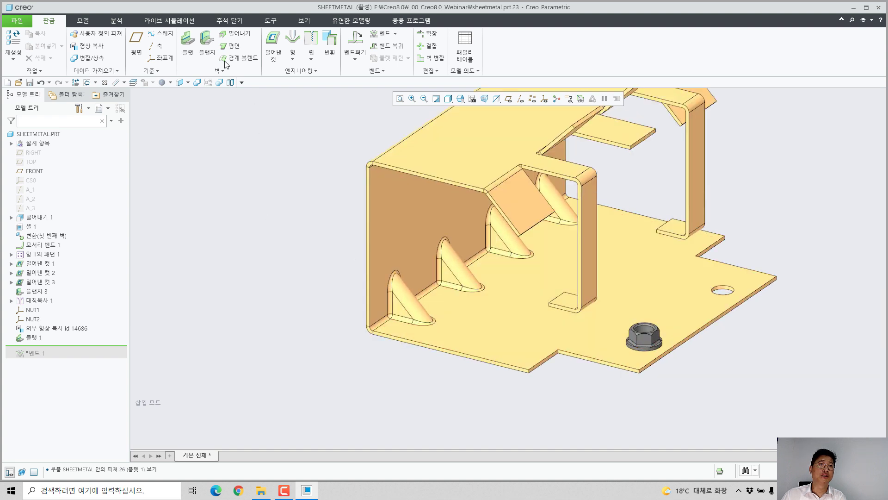
left_click(188, 45)
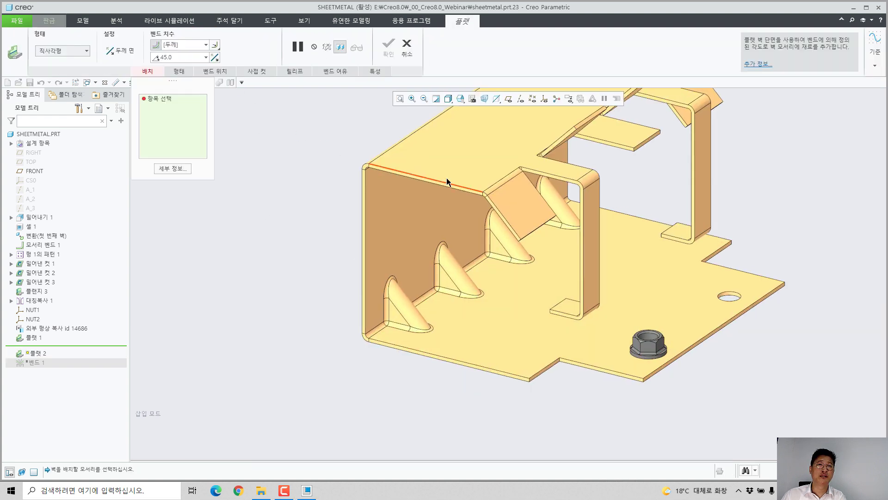
left_click(501, 208)
double_click(451, 256)
type("90")
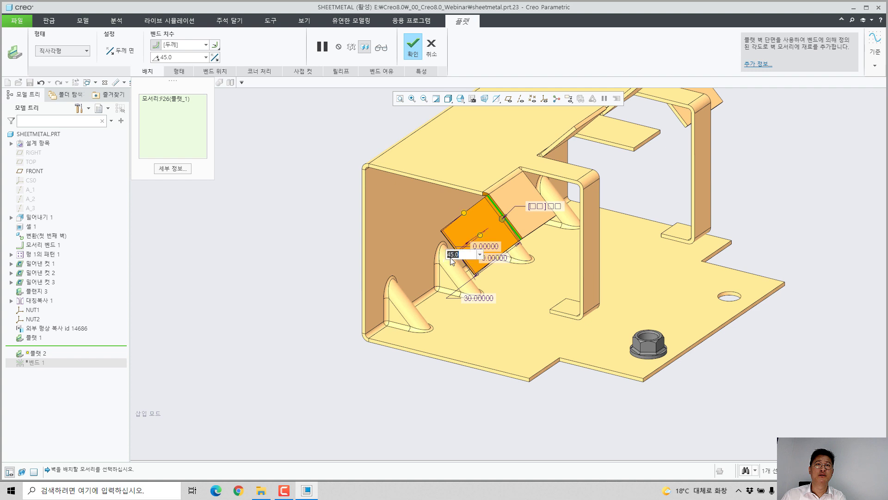
key("Return")
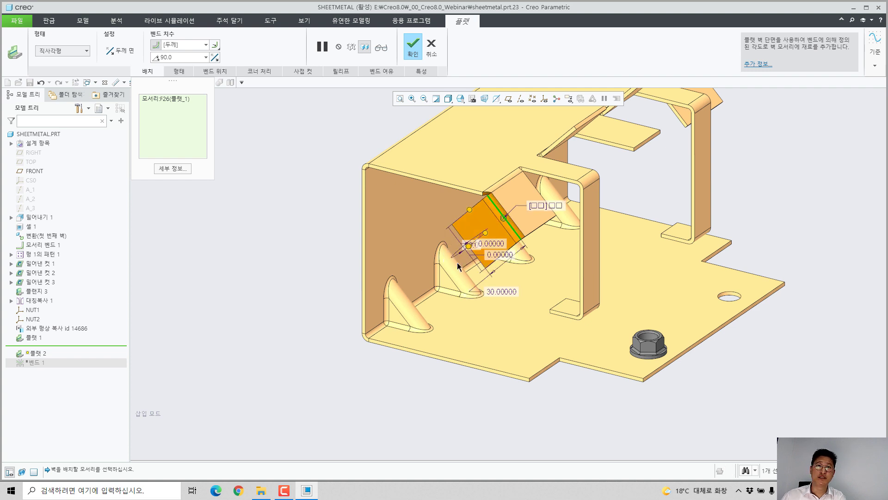
double_click(498, 291)
type("20")
key("Return")
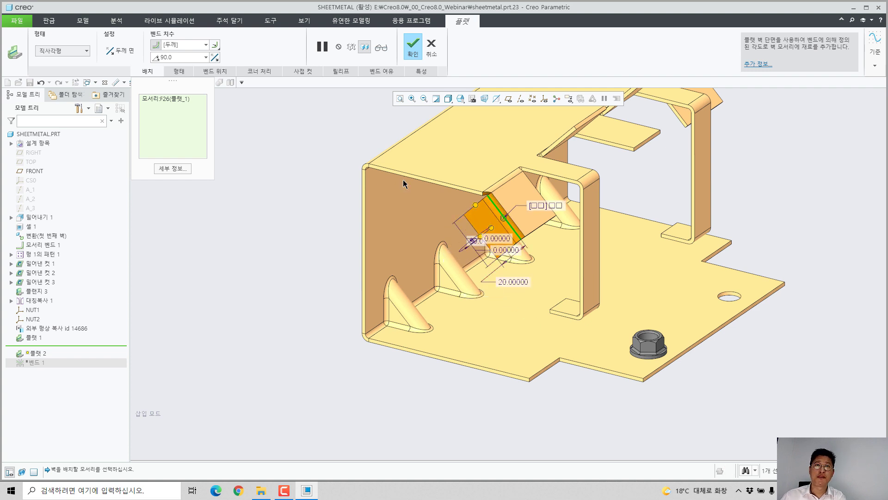
Step: Add the upper, vertical and lower edges of the near end and all matching far-end edges, including the angled tab, to the flat wall
left_click(407, 170, "ctrl")
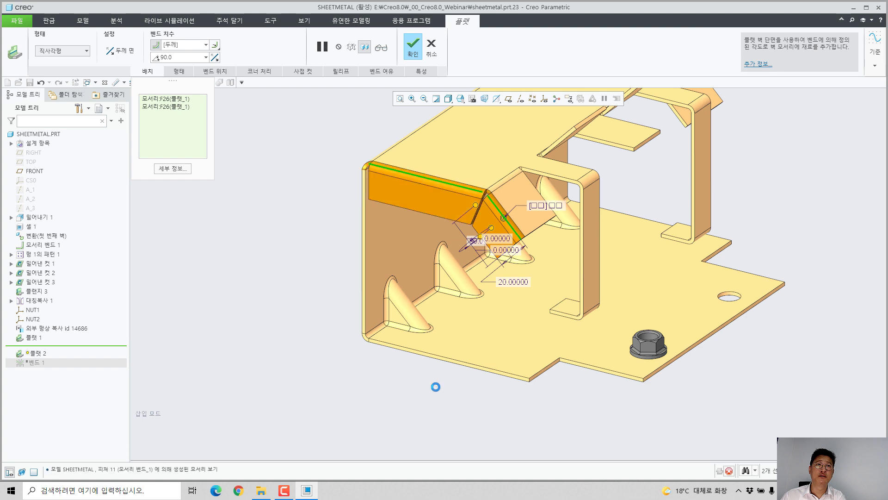
left_click(462, 364, "ctrl")
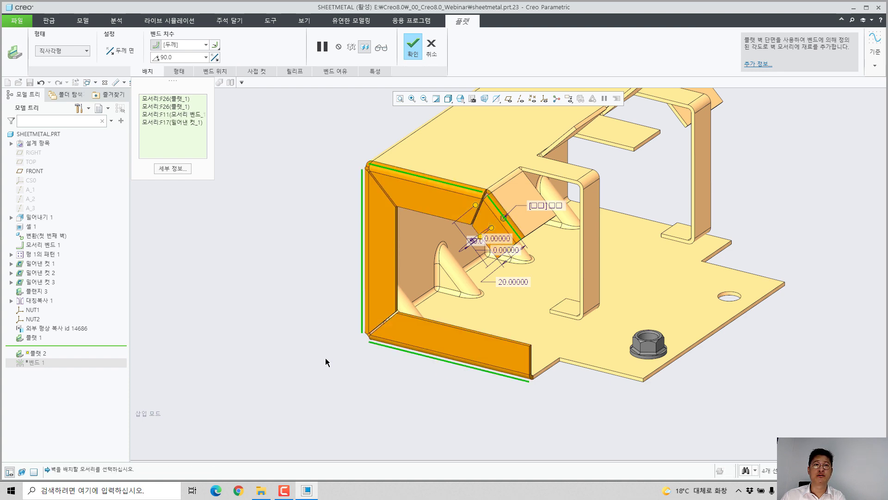
middle_click_drag(326, 362, 455, 270)
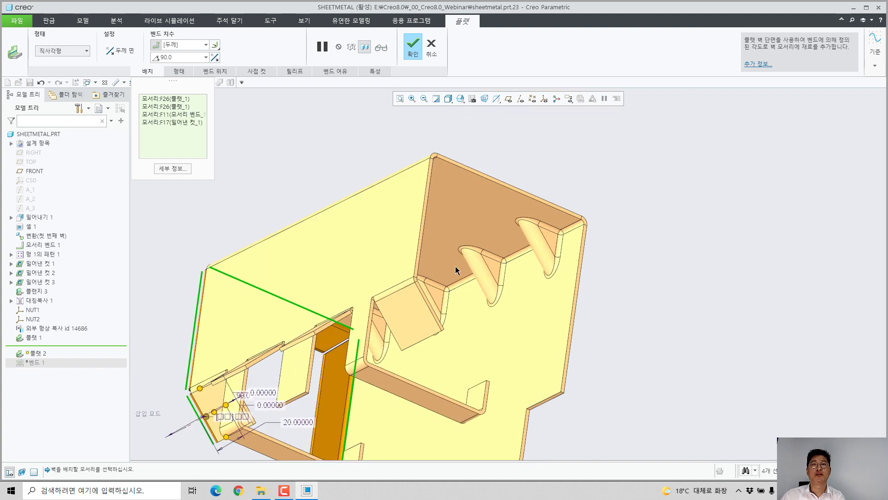
left_click(422, 292, "ctrl")
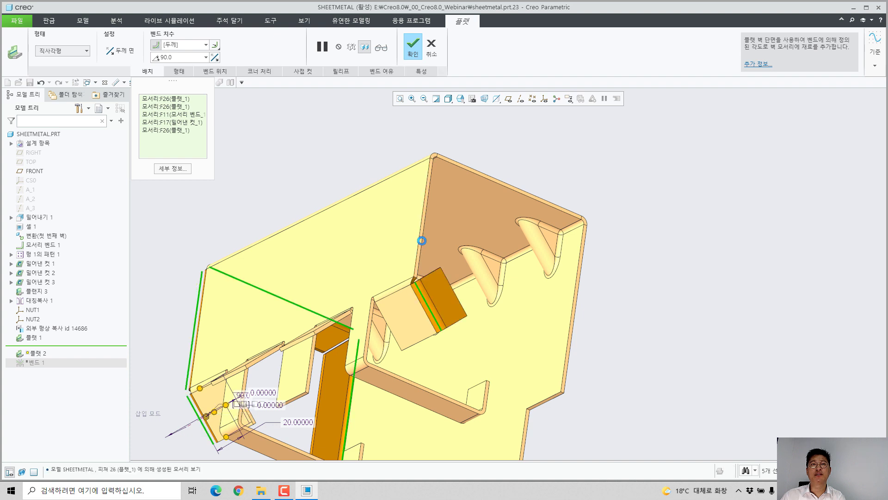
left_click(422, 240, "ctrl")
left_click(494, 174, "ctrl")
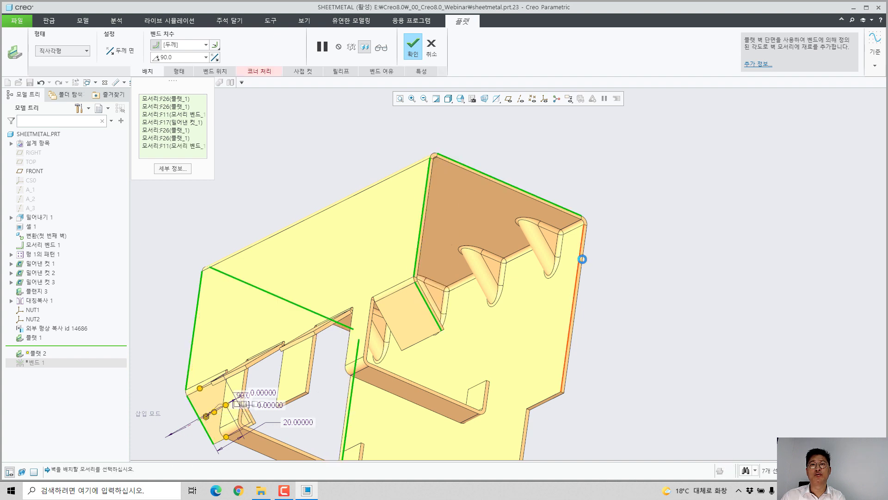
left_click(582, 259, "ctrl")
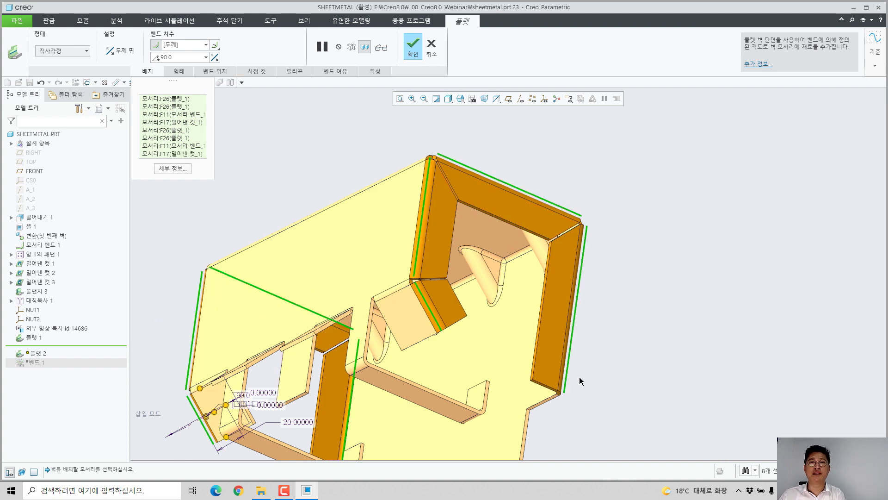
Step: Set the miter cut's three-bend corner relief type to Closed (닫힘) and complete the second flat wall feature
middle_click_drag(597, 293, 513, 319)
middle_click_drag(359, 385, 650, 268, "shift")
scroll(648, 269, "down", 2)
middle_click_drag(584, 267, 432, 243, "shift")
scroll(454, 262, "down", 2)
scroll(426, 249, "down", 2)
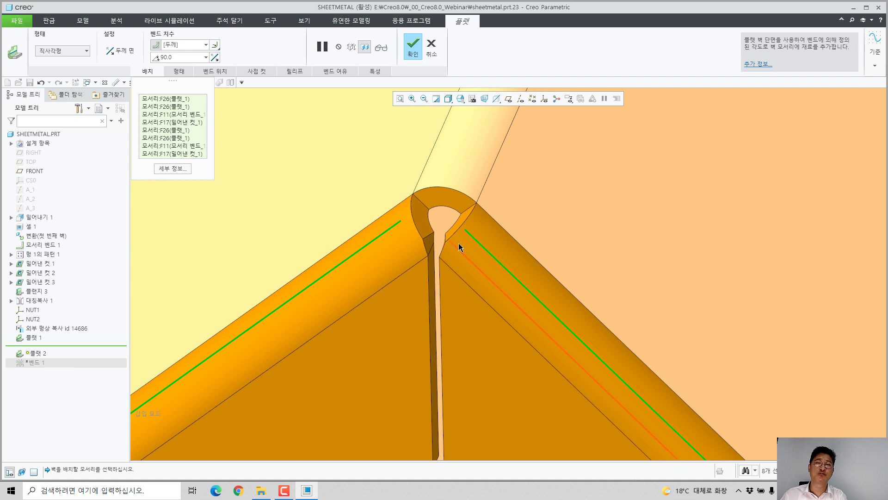
left_click(256, 71)
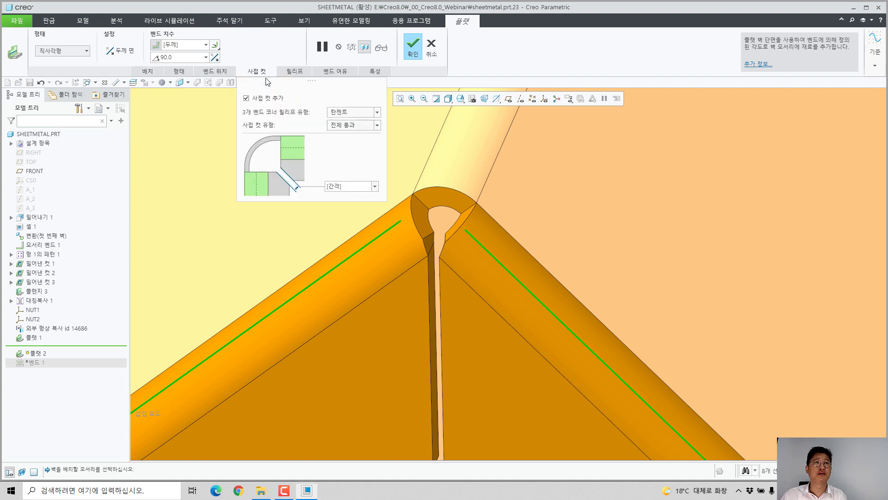
left_click(349, 114)
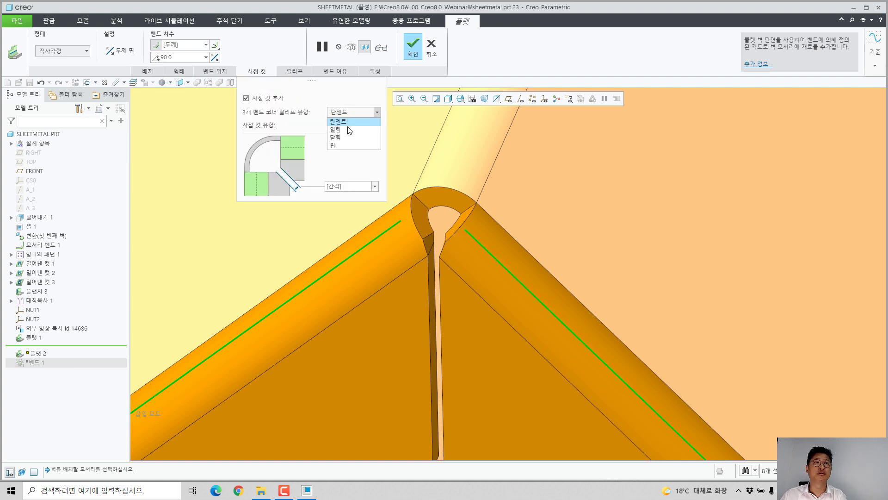
left_click(336, 137)
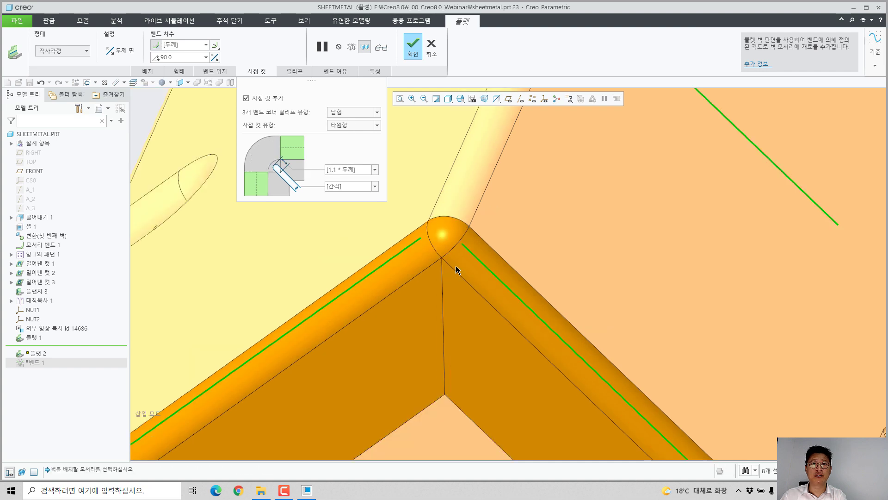
scroll(455, 265, "up", 4)
left_click(412, 50)
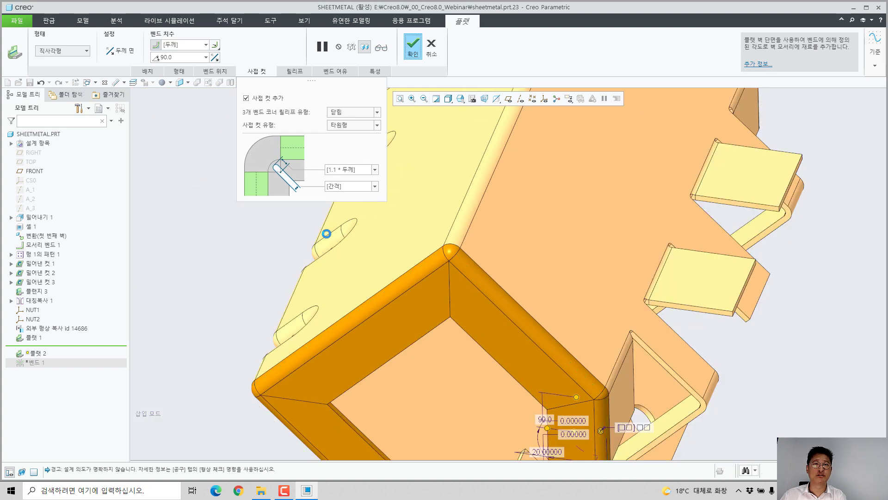
Step: Display the coordinate systems in the model and bring the nut and the empty hole into view
scroll(323, 235, "up", 2)
scroll(425, 256, "up", 3)
middle_click_drag(424, 257, 387, 228)
middle_click_drag(557, 261, 472, 231, "shift")
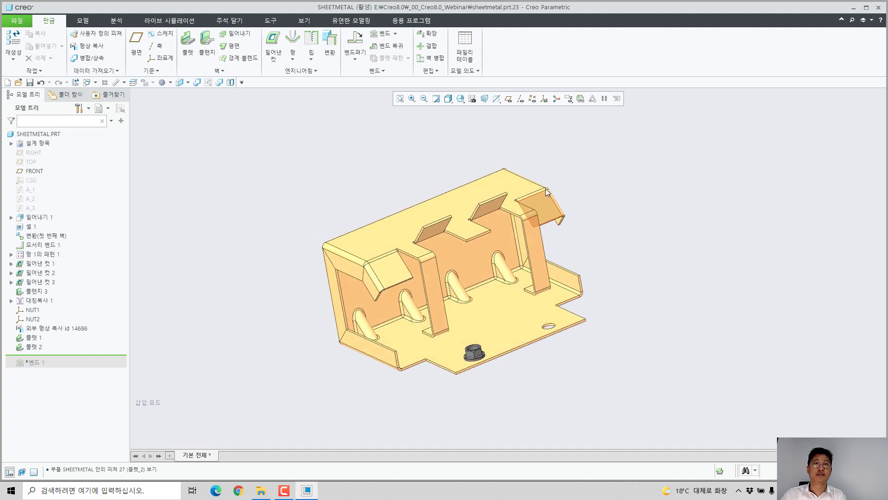
left_click(547, 102)
middle_click_drag(560, 296, 605, 393)
scroll(608, 391, "down", 3)
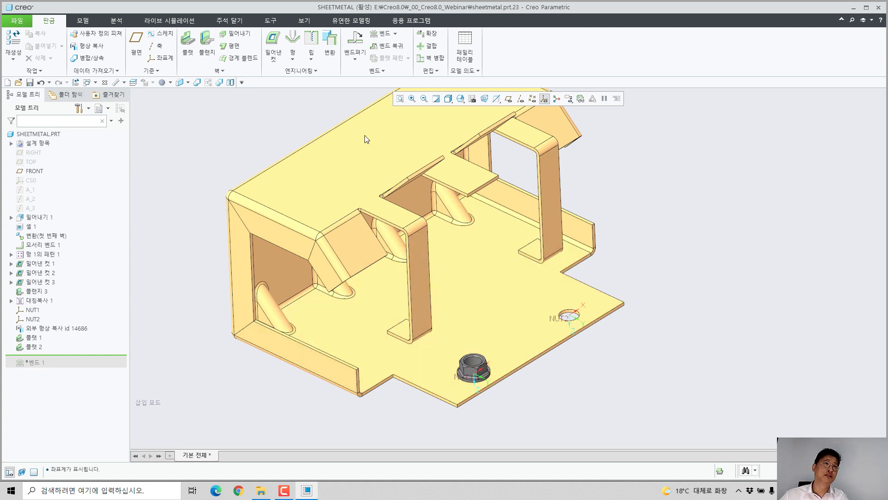
Step: Copy the NUT_FL_M10.PRT body into the empty hole as external copy geometry, aligning its PRT_CSYS_DEF coordinate system with NUT2
left_click(99, 45)
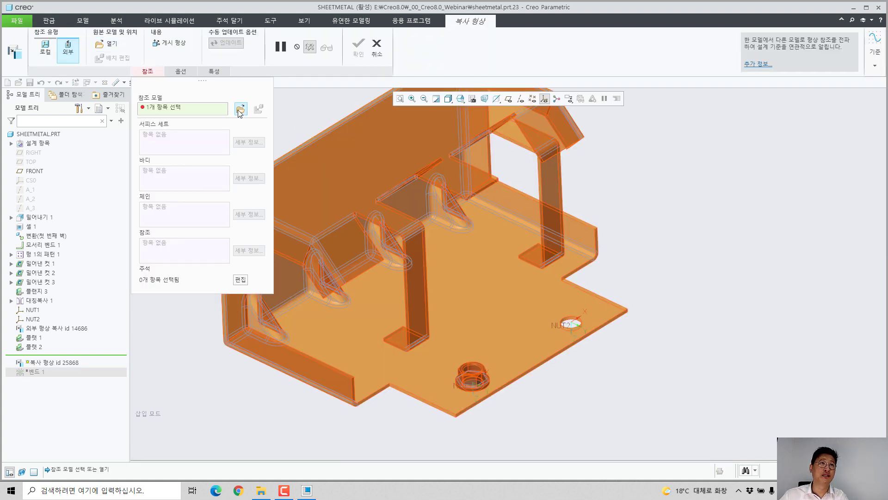
double_click(363, 233)
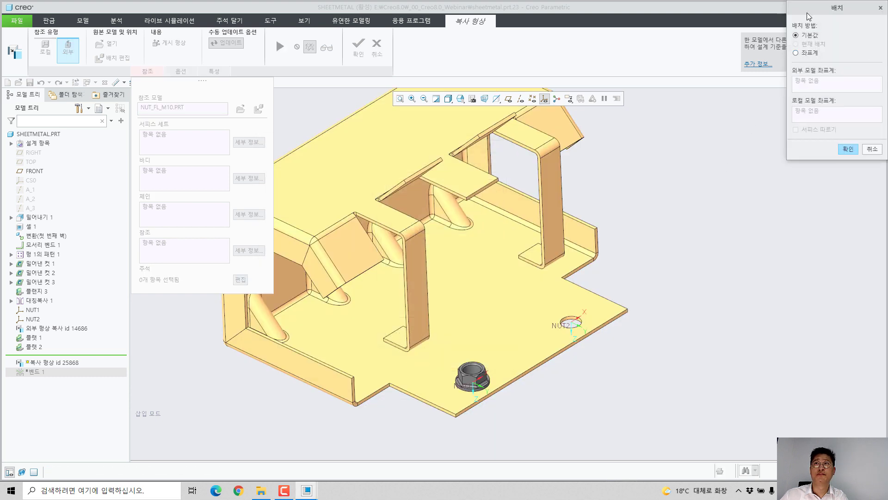
left_click(795, 53)
left_click(709, 163)
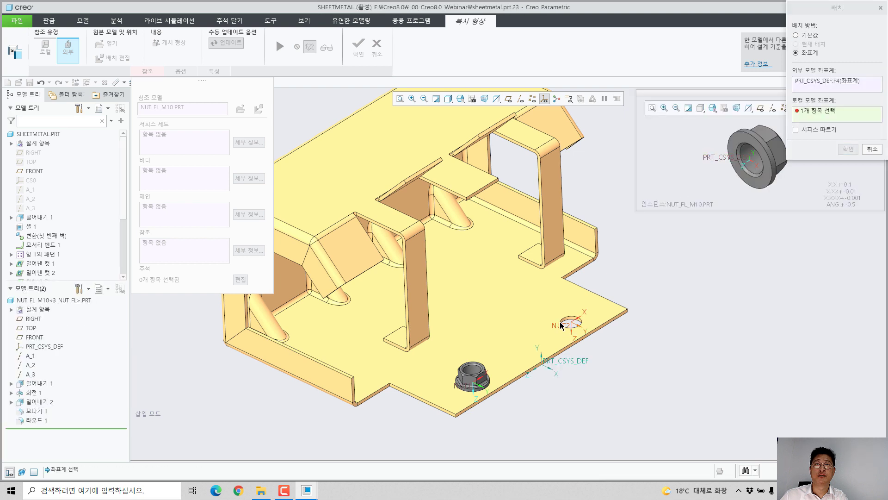
left_click(557, 326)
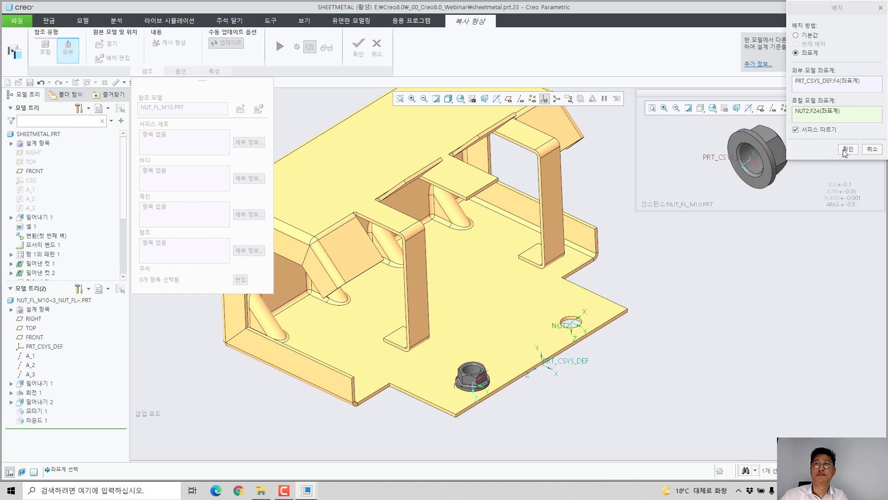
left_click(848, 149)
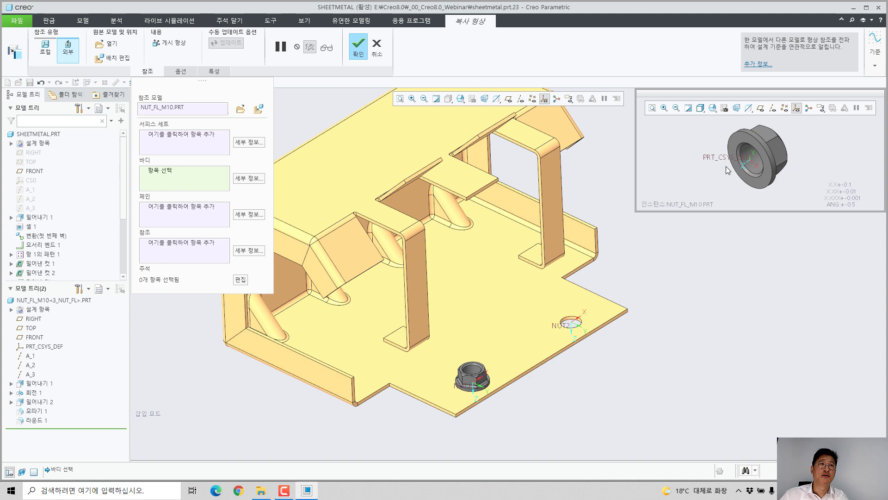
left_click(758, 162)
left_click(361, 49)
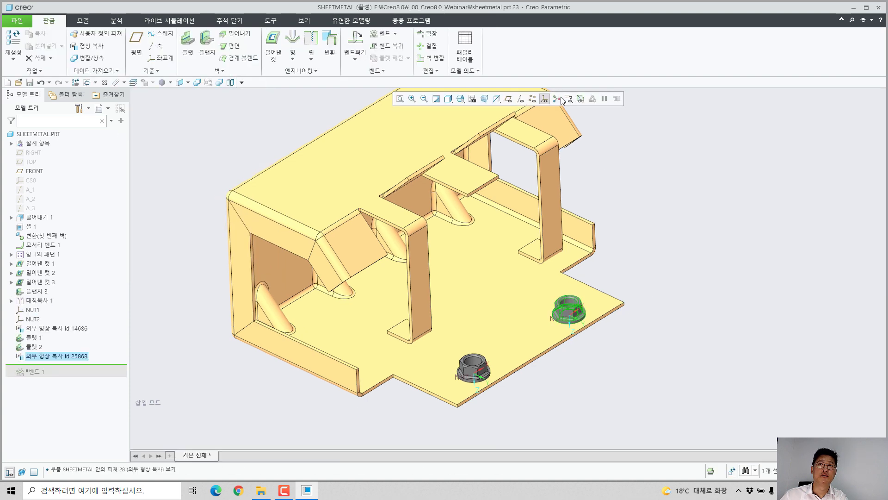
Step: Hide the coordinate systems and move the insertion point below 벤드 1 to restore the bend in the plate carrying the nuts
left_click(545, 99)
left_click(704, 312)
middle_click_drag(596, 321, 567, 353)
scroll(596, 326, "down", 6)
scroll(595, 287, "up", 5)
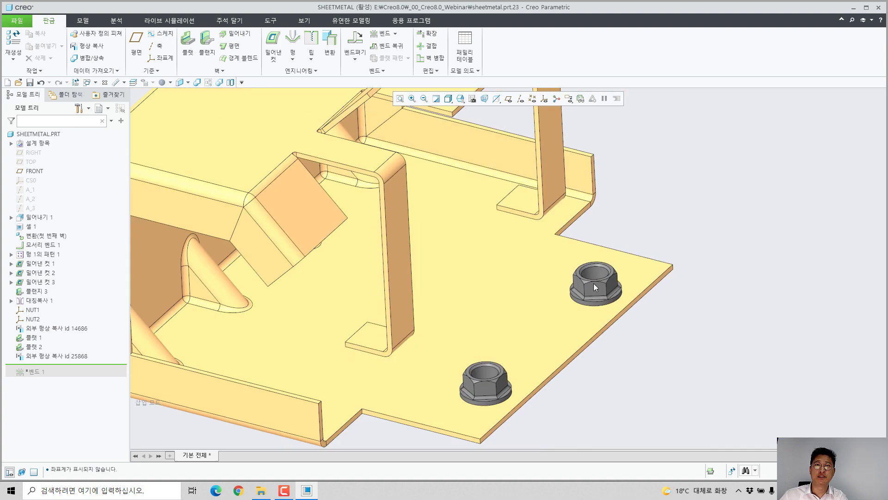
scroll(594, 287, "up", 4)
middle_click_drag(594, 287, 572, 295)
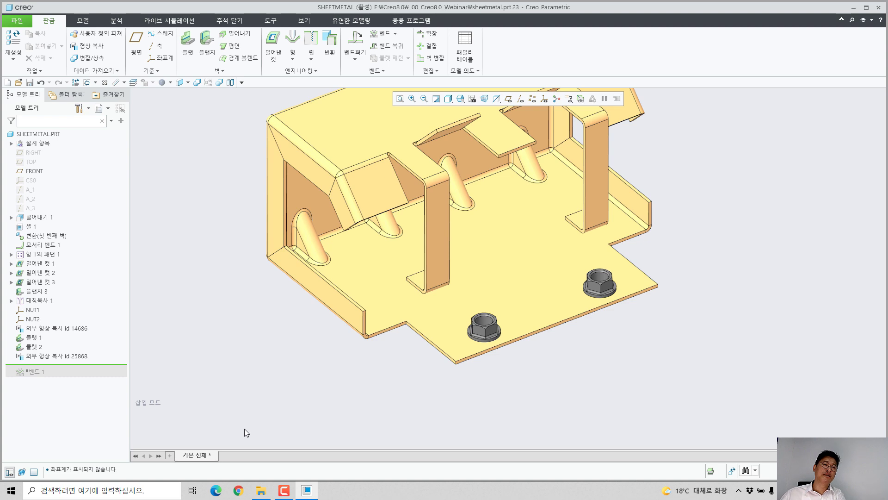
left_click_drag(111, 365, 112, 376)
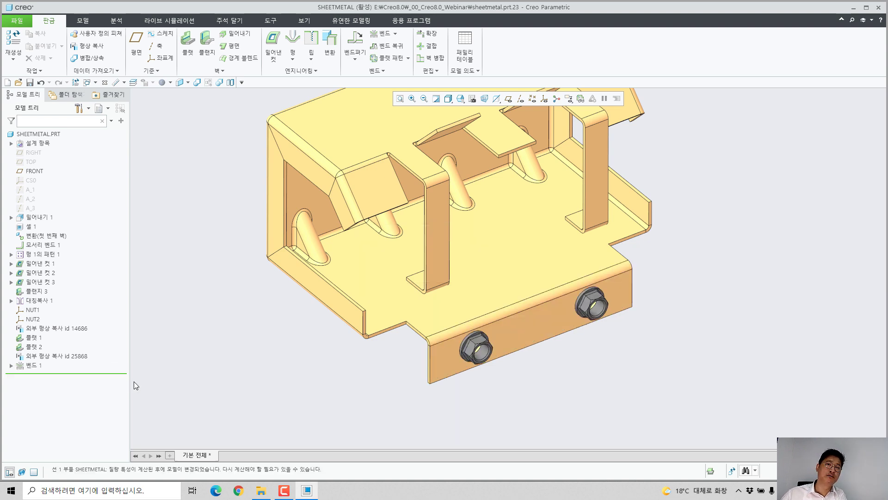
middle_click_drag(491, 329, 517, 320)
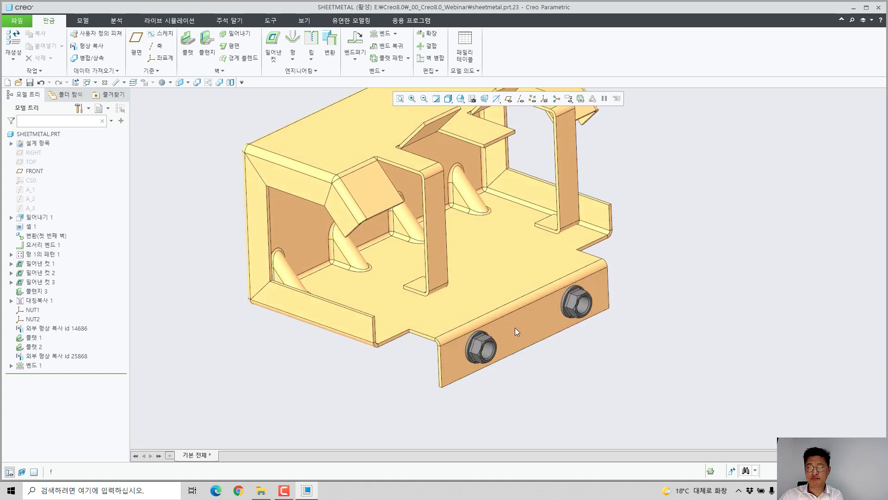
Step: Measure the distance between the foot wall of the nearest flange and the base plate surface for flexible modeling
left_click(351, 21)
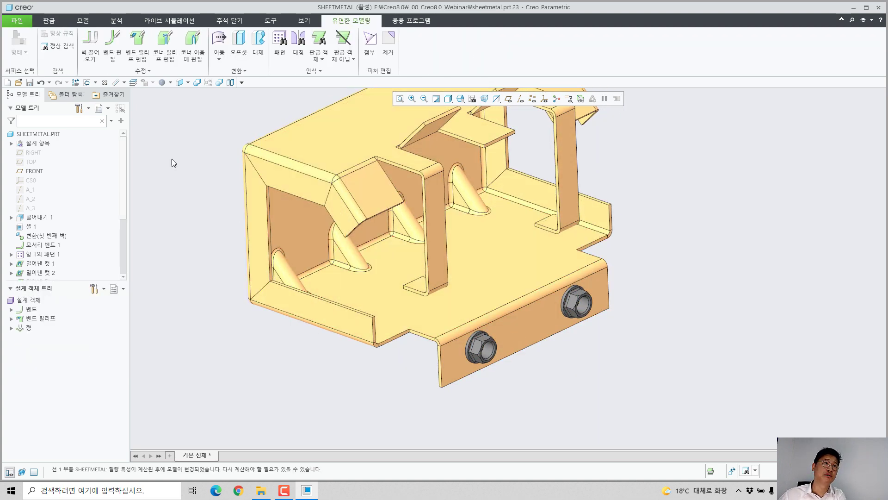
left_click(116, 82)
scroll(440, 311, "up", 5)
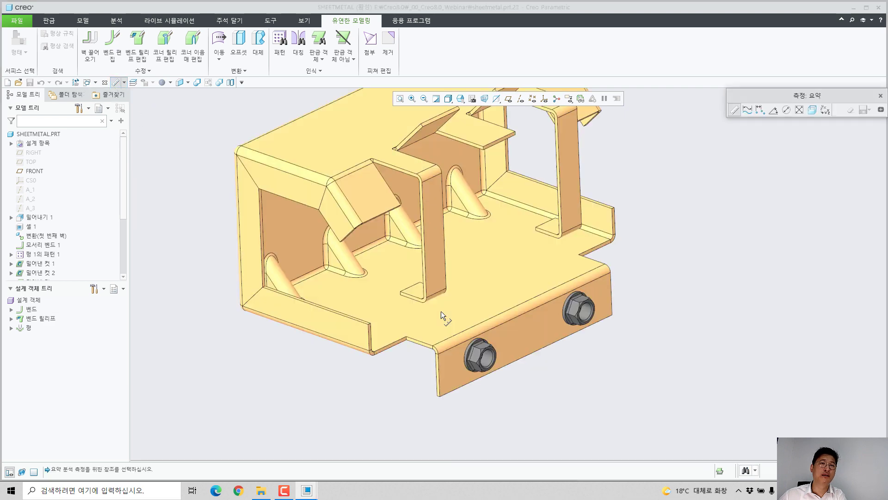
left_click(402, 280)
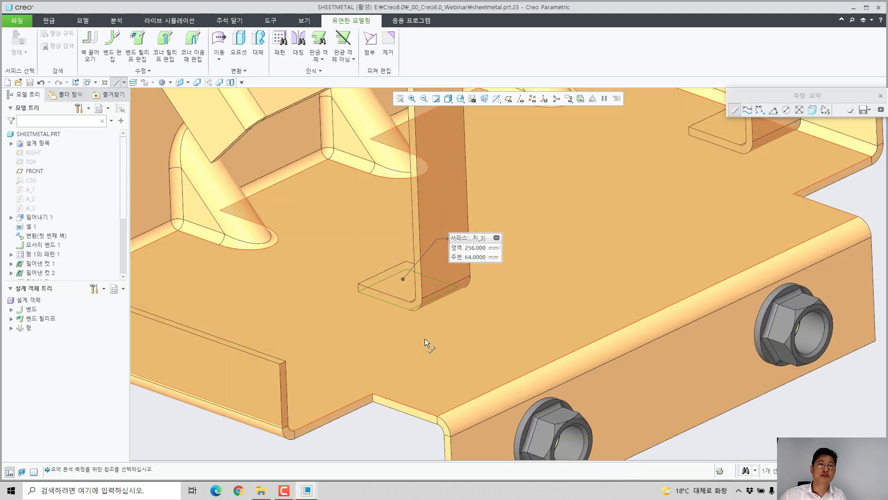
left_click(424, 340, "ctrl")
scroll(451, 282, "up", 2)
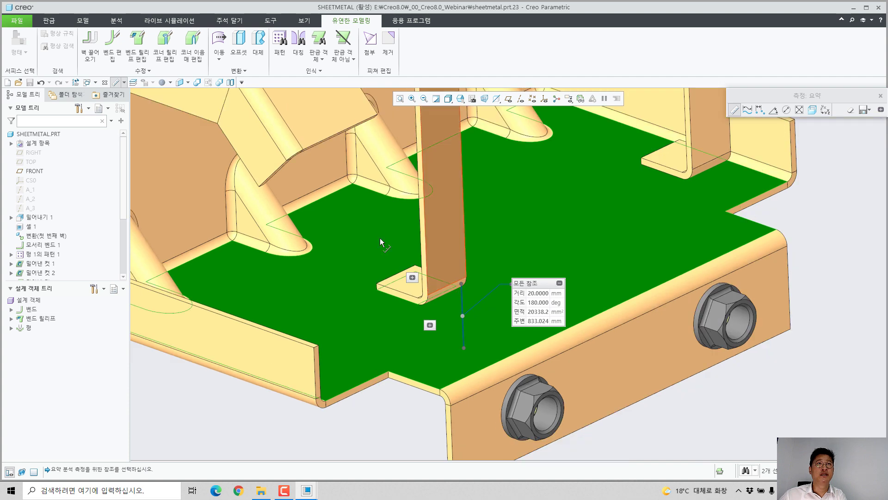
scroll(460, 284, "up", 2)
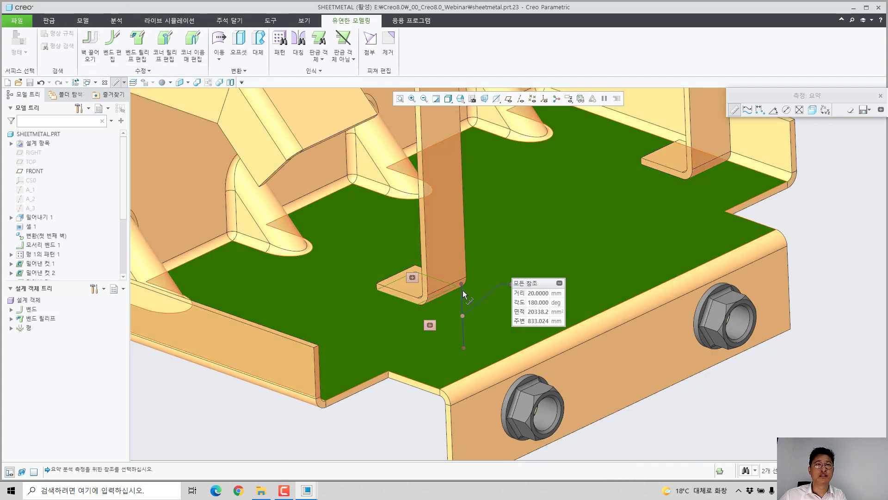
scroll(452, 289, "up", 2)
middle_click_drag(451, 288, 444, 250)
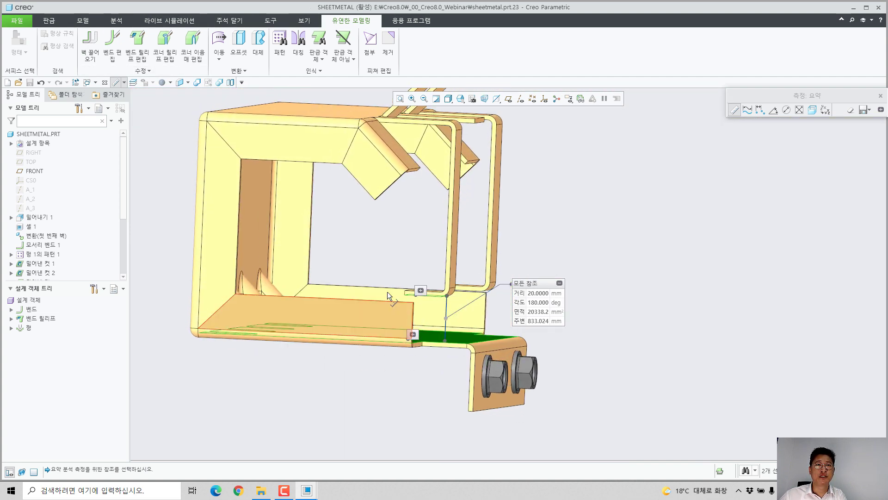
middle_click(578, 223)
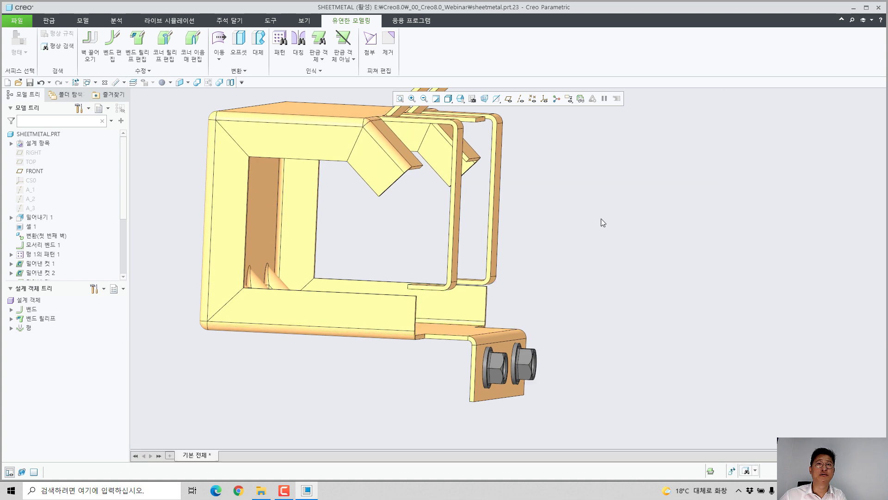
Step: Start a Pull Wall (벽 끌어오기) on the foot walls of both flanges, pulling them about 8.88 toward the base plate
middle_click_drag(461, 289, 386, 361)
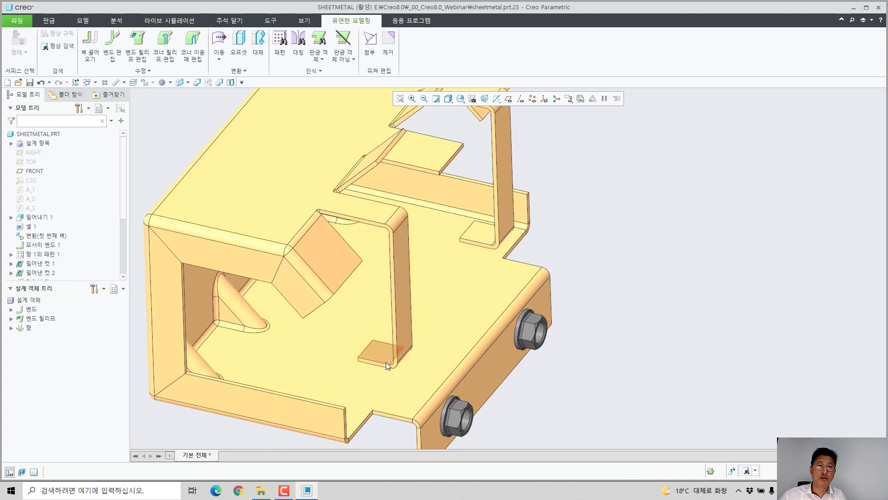
left_click(384, 348)
left_click(482, 239, "ctrl")
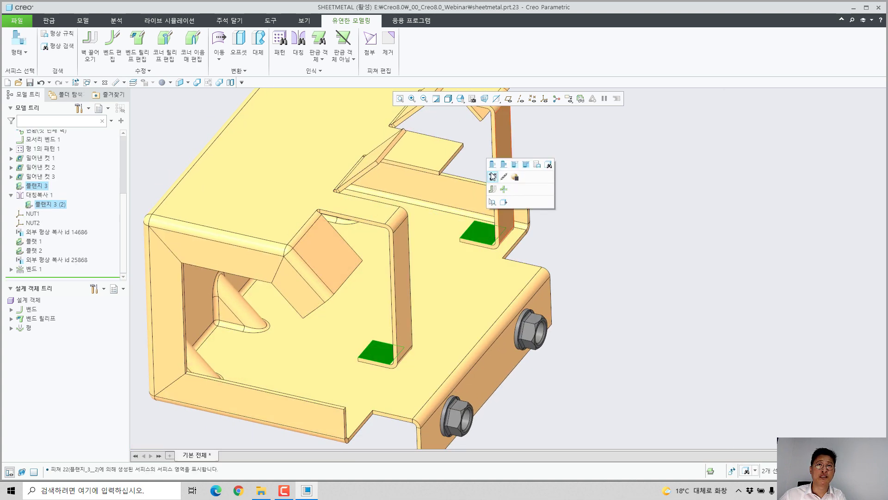
left_click(493, 189)
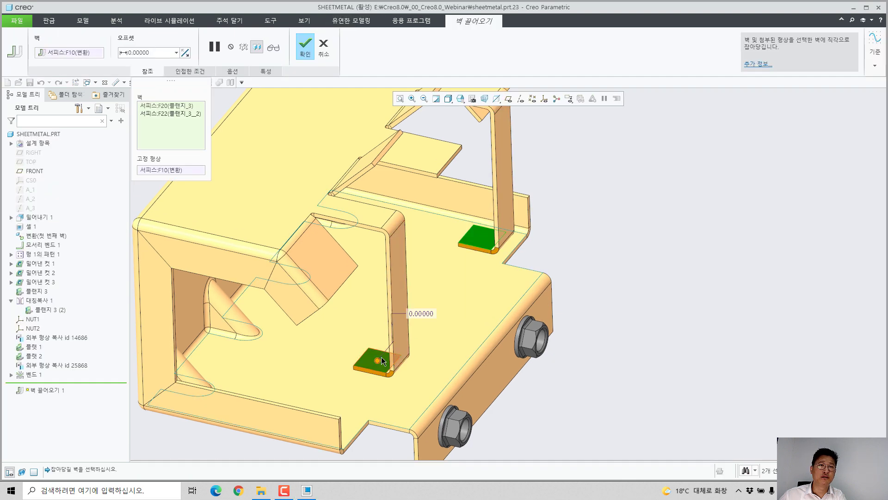
left_click_drag(376, 360, 378, 377)
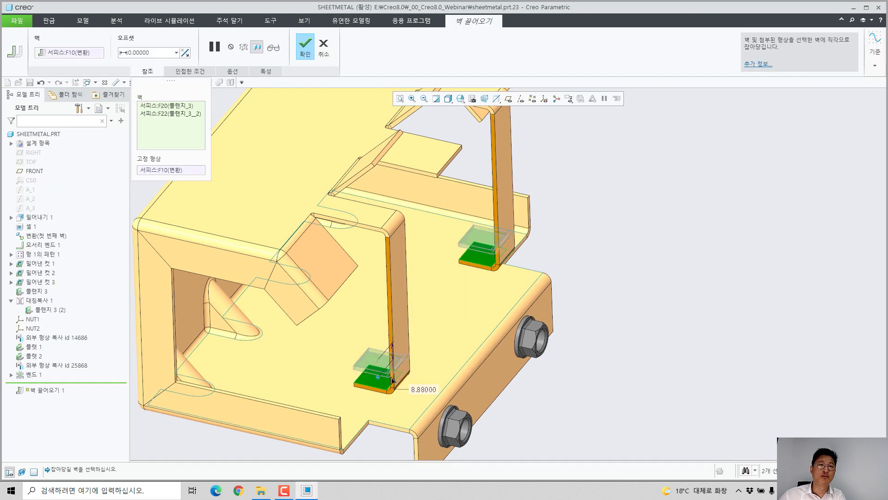
Step: Set the pulled foot walls' offset to 20 and complete the Pull Wall feature
double_click(419, 388)
type("20")
key("Return")
middle_click(441, 393)
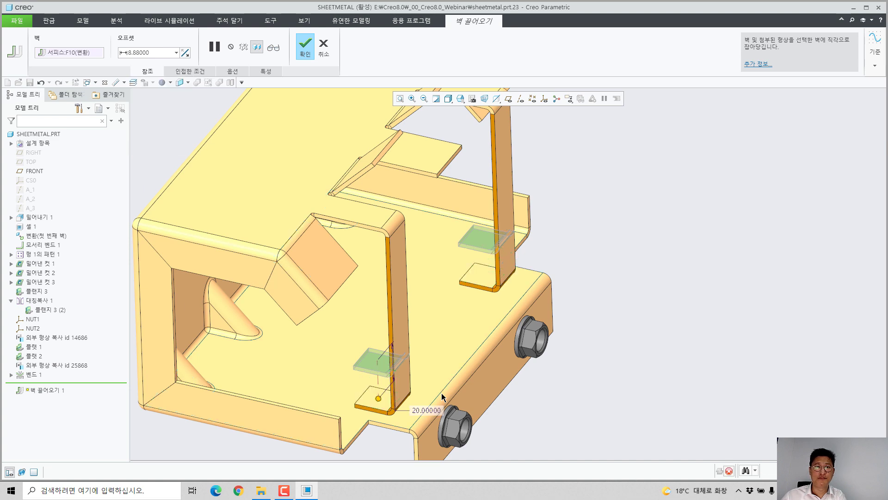
left_click(571, 307)
scroll(487, 299, "up", 2)
middle_click_drag(442, 307, 445, 285)
scroll(418, 390, "down", 1)
scroll(429, 349, "down", 4)
mouse_move(429, 348)
middle_mouse_down()
mouse_move(420, 358)
mouse_move(444, 352)
mouse_move(427, 351)
mouse_move(467, 359)
mouse_move(415, 351)
middle_mouse_up()
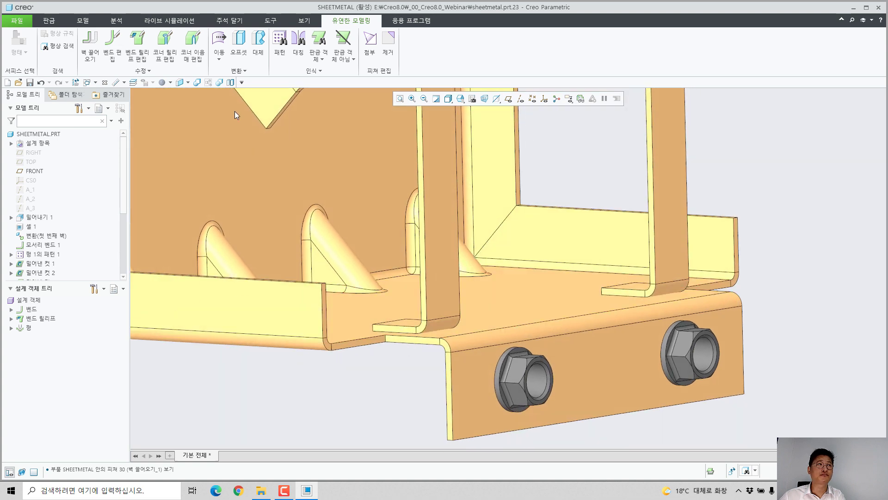
Step: Close the sheet metal part and erase all undisplayed objects from the session
left_click(104, 82)
left_click(117, 45)
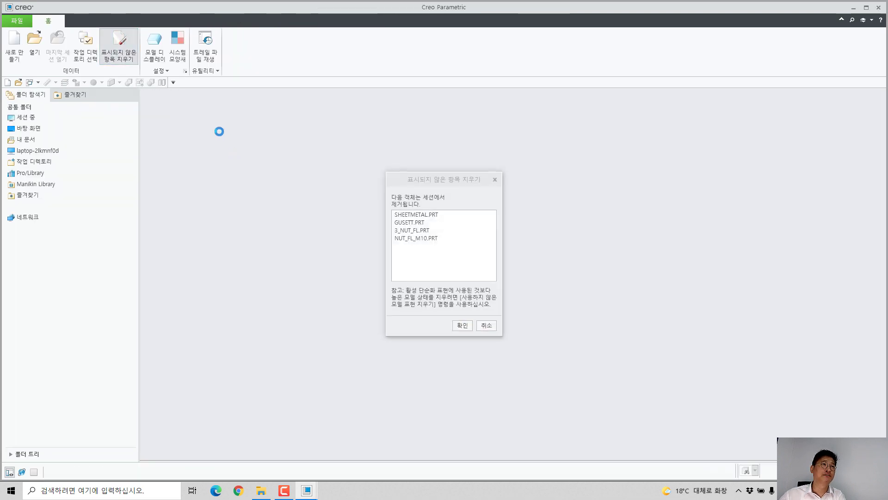
key("Return")
Step: Open the drawing wafa_2d_sketch.drw and bring up the symbol (기호) gallery for its annotations
left_click(45, 47)
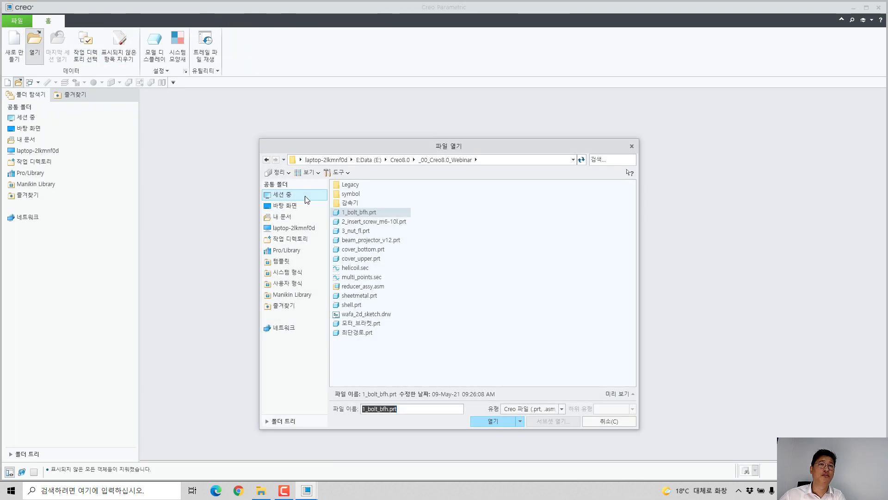
double_click(368, 315)
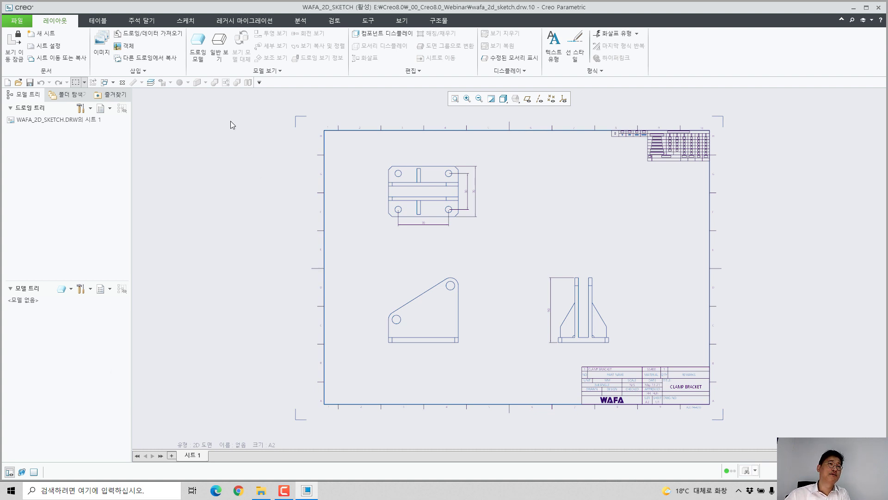
left_click(151, 22)
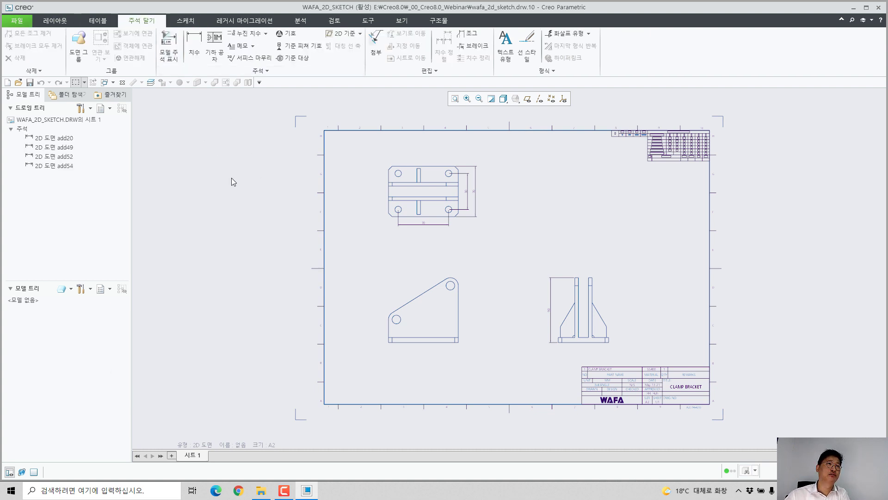
left_click(284, 33)
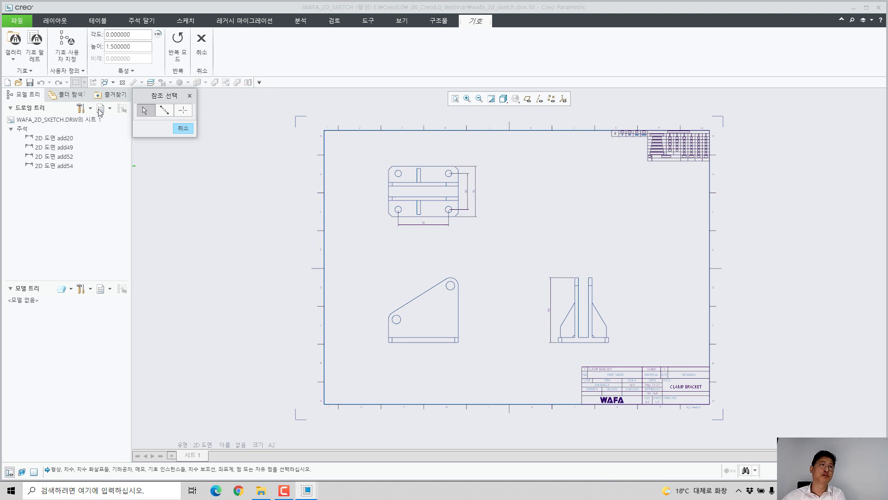
left_click(14, 44)
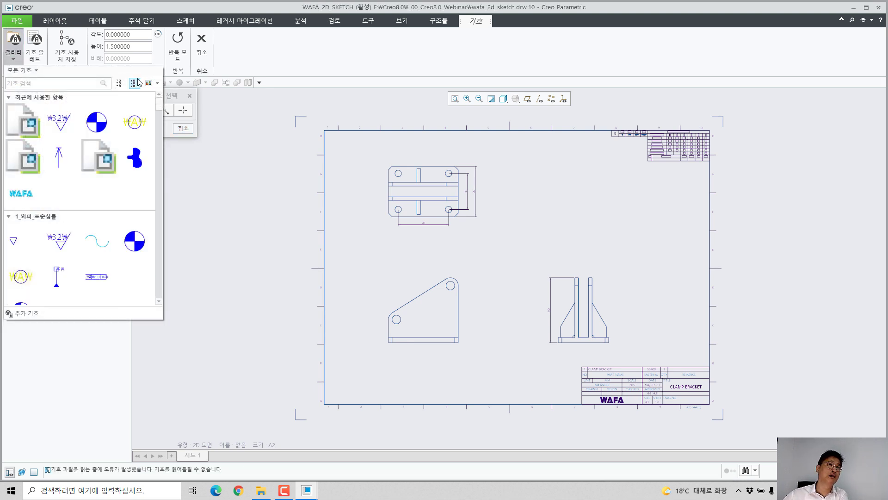
Step: Collapse all symbol gallery categories, review the thumbnail display options and recent symbols, and expand the 1_와파_표준심볼 category
left_click(132, 83)
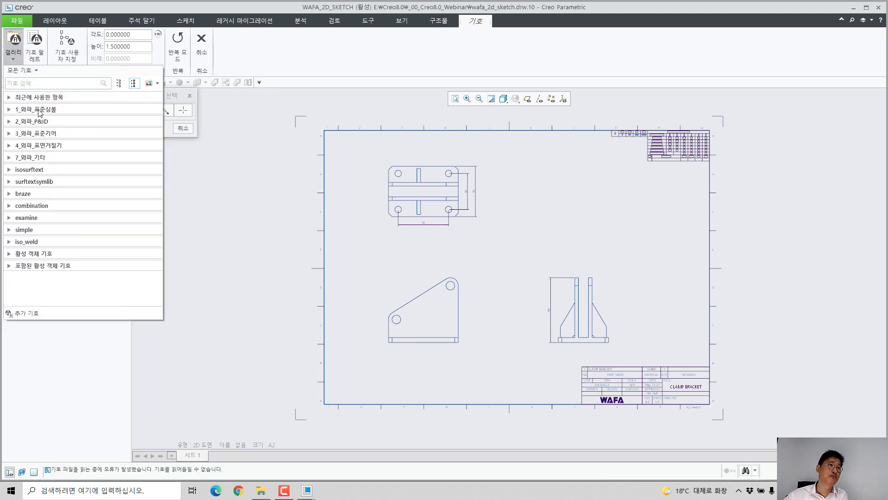
left_click(8, 110)
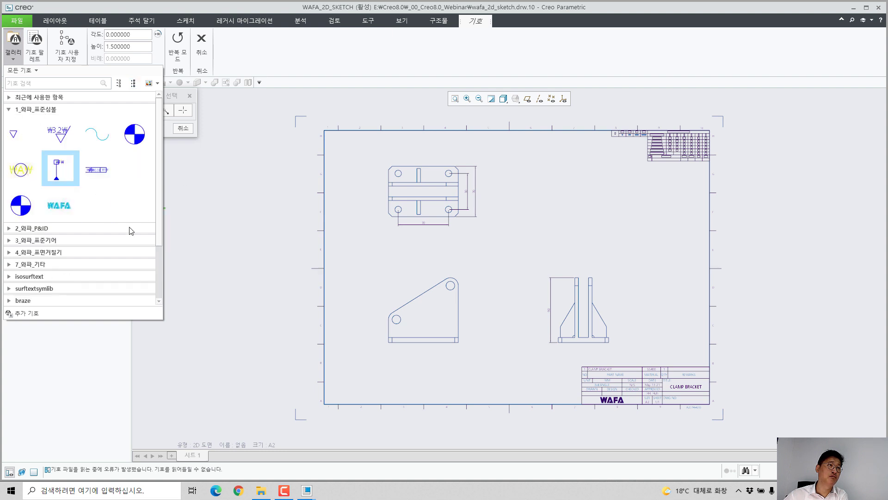
left_click(9, 109)
left_click(154, 84)
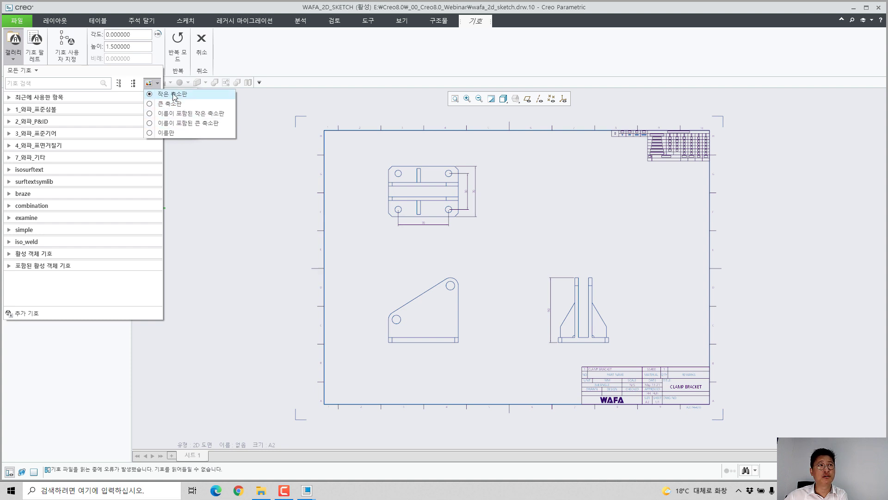
left_click(145, 82)
left_click(9, 98)
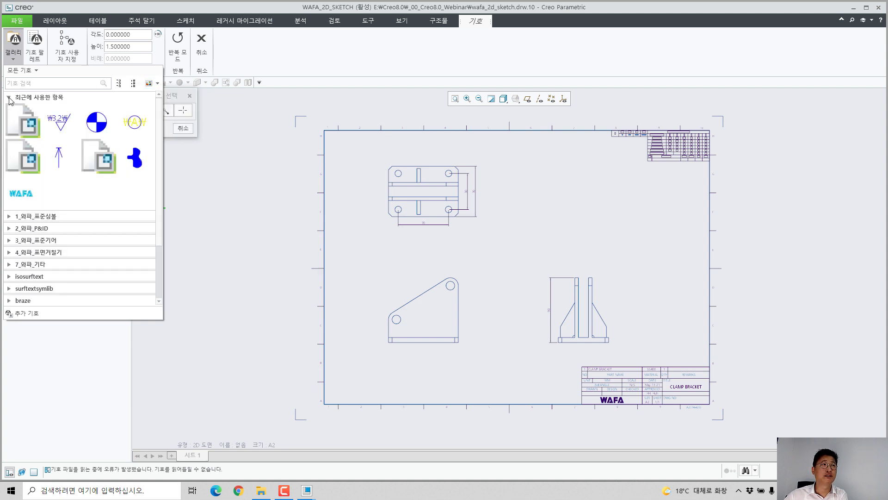
left_click(9, 99)
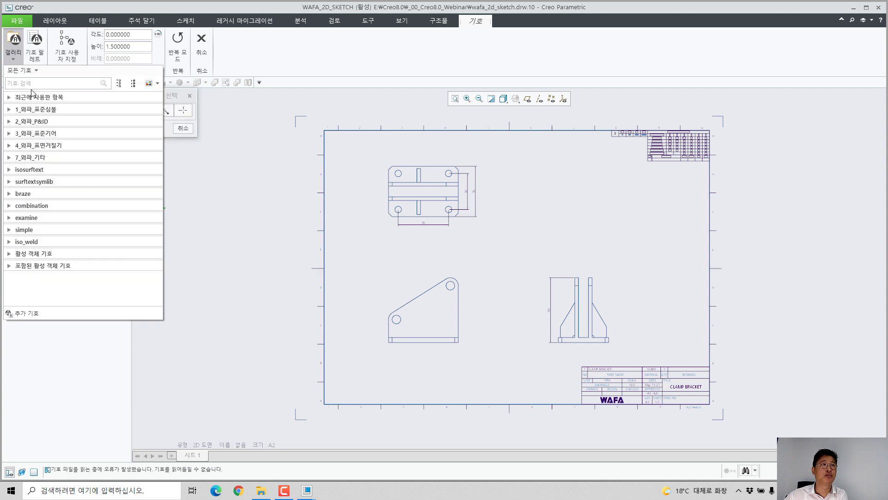
left_click(8, 109)
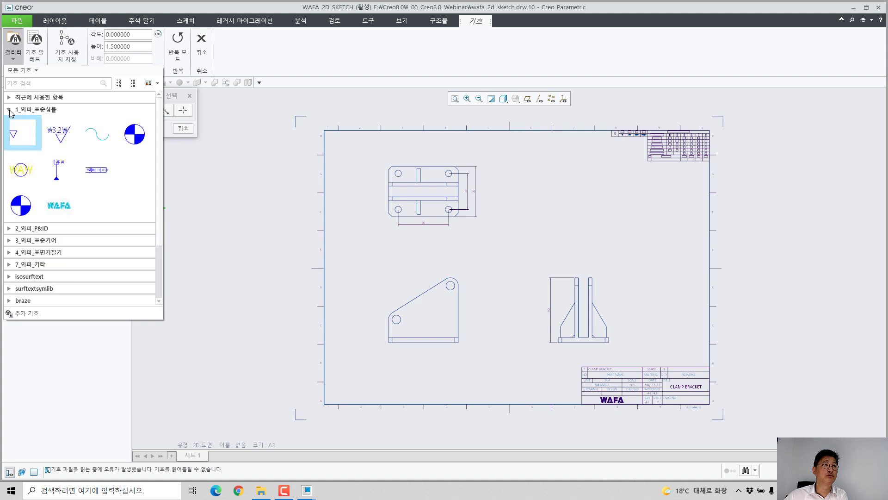
Step: Preview the WAFA_A1 variant of the TITLE_BLOCK group in the WAFA_STD_SYM symbol customization, and cancel the symbol placement
left_click(109, 205)
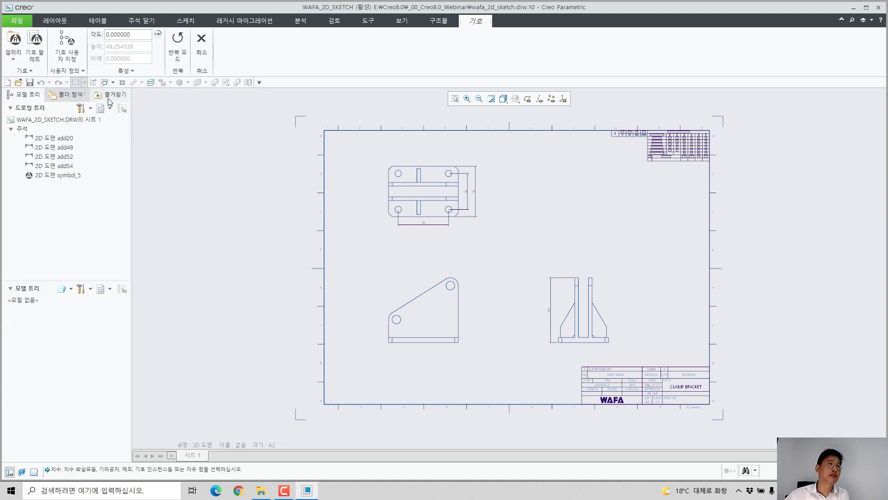
left_click(70, 42)
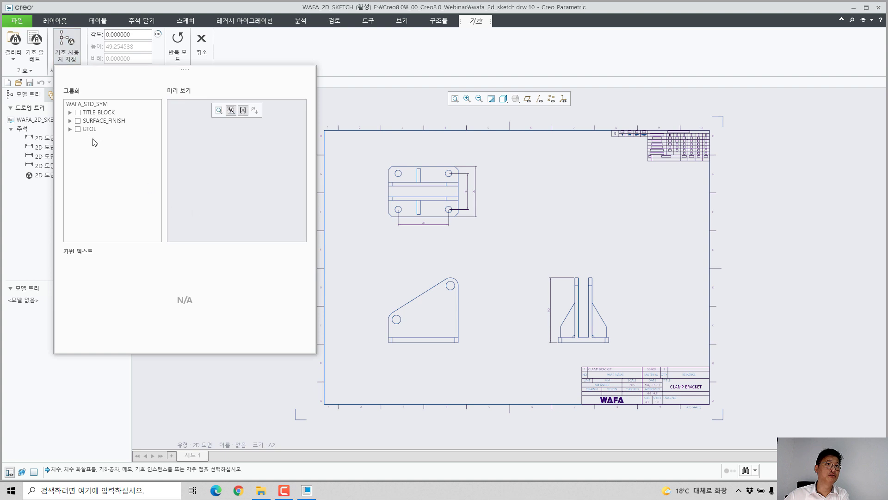
left_click(69, 113)
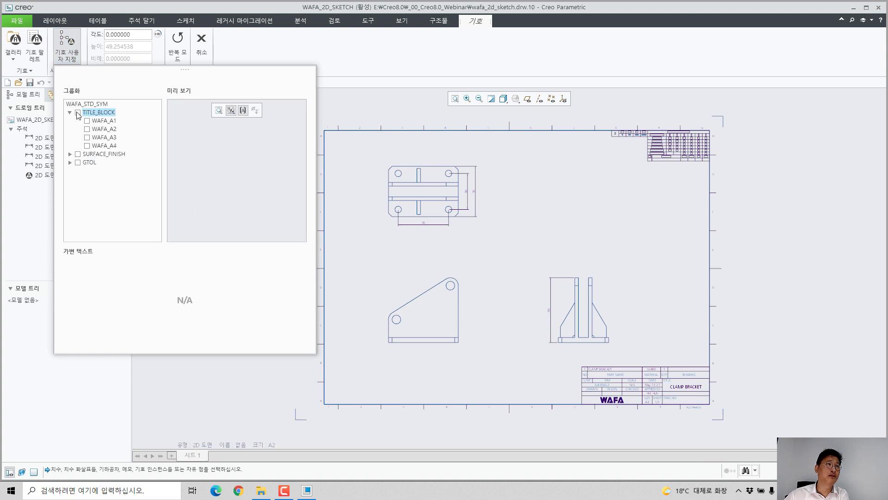
left_click(87, 121)
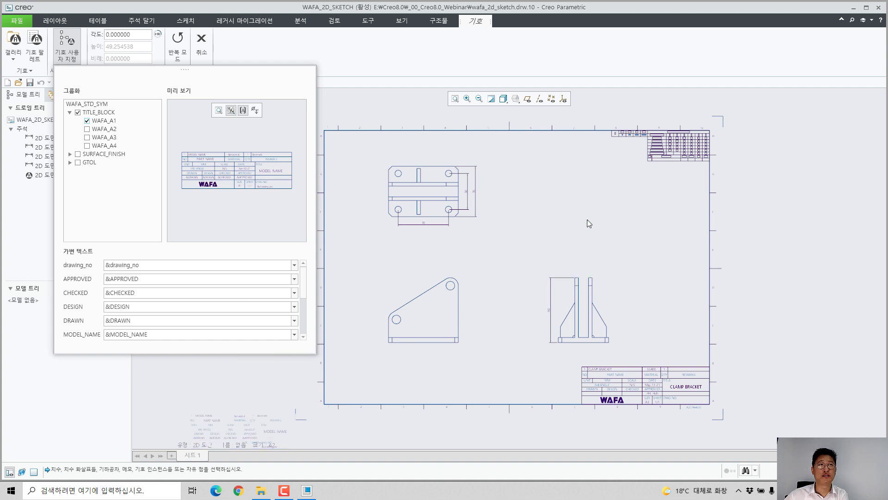
left_click(208, 49)
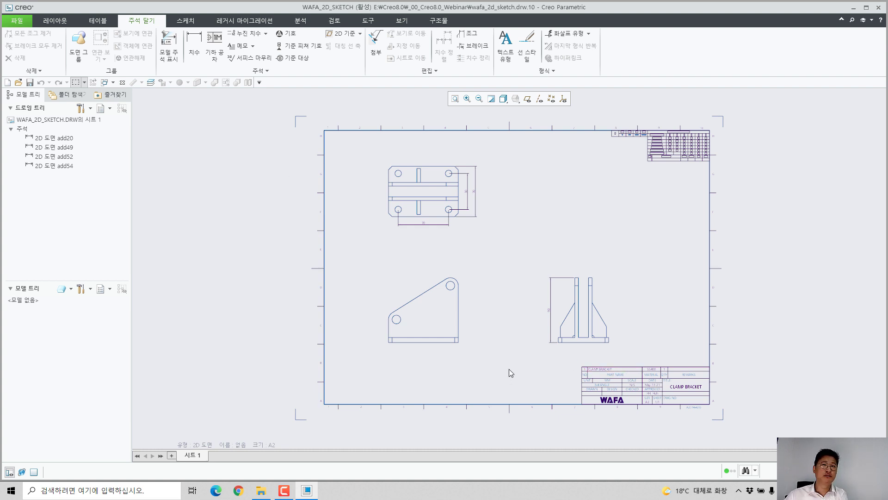
Step: Create three separate draft views from the sketched entities of the front, top and side outlines of the bracket
scroll(509, 368, "down", 1)
left_click(186, 21)
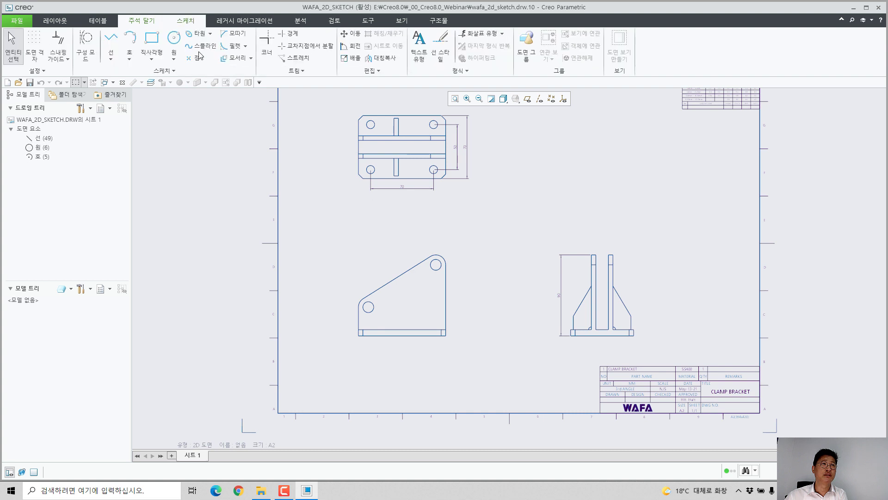
left_click_drag(332, 227, 476, 350)
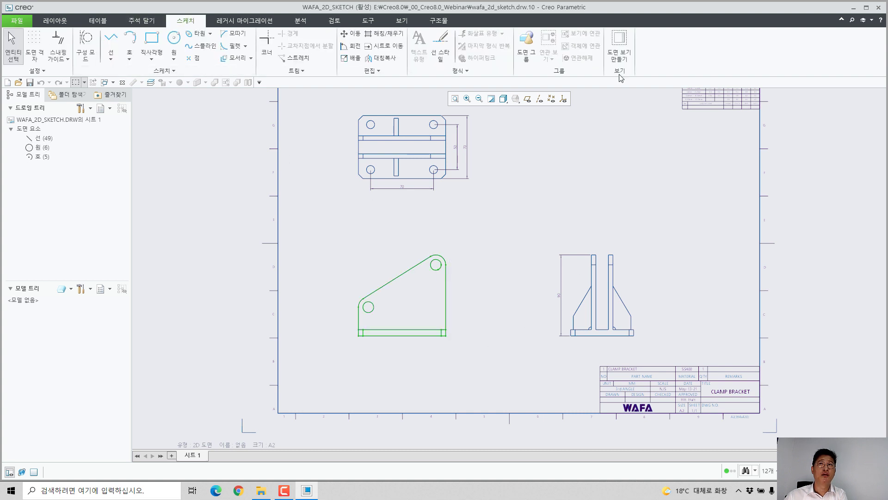
left_click(619, 44)
middle_click_drag(546, 213, 567, 258)
left_click_drag(343, 141, 493, 245)
left_click(630, 58)
left_click_drag(550, 257, 673, 390)
left_click(610, 52)
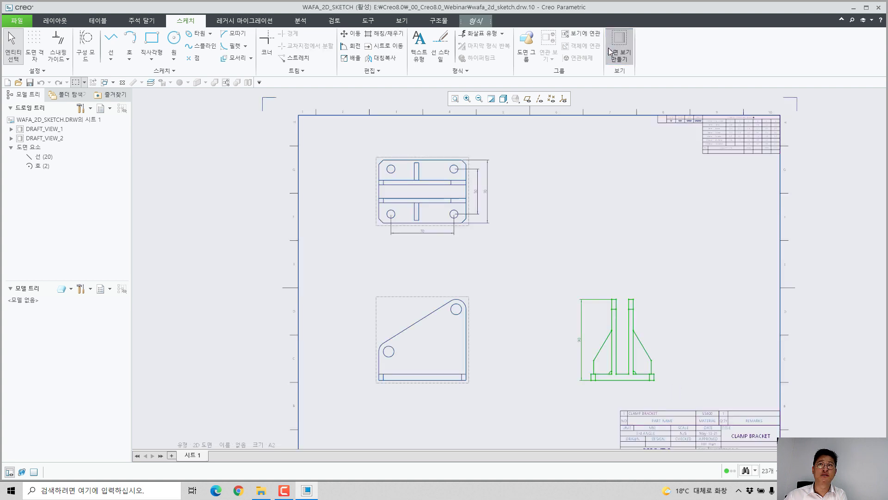
Step: Change the top view DRAFT_VIEW_2 to the projection (투영) type with the front view DRAFT_VIEW_1 as its parent
double_click(435, 194)
left_click(765, 138)
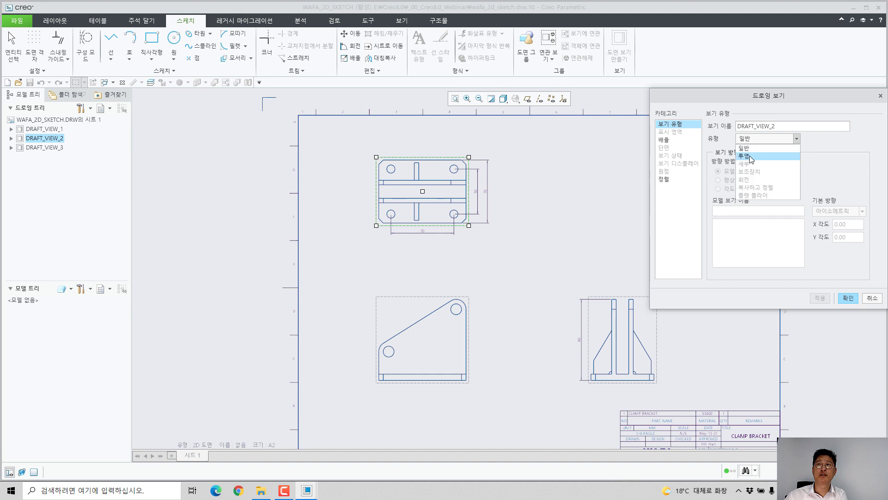
left_click(750, 159)
left_click(432, 333)
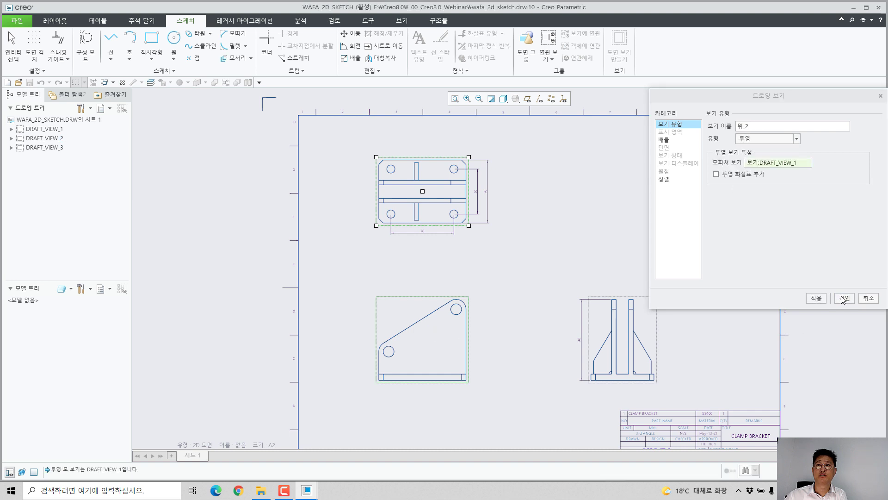
left_click(844, 298)
Step: Change the side view DRAFT_VIEW_3 to the projection (투영) type with the front view DRAFT_VIEW_1 as its parent
double_click(648, 325)
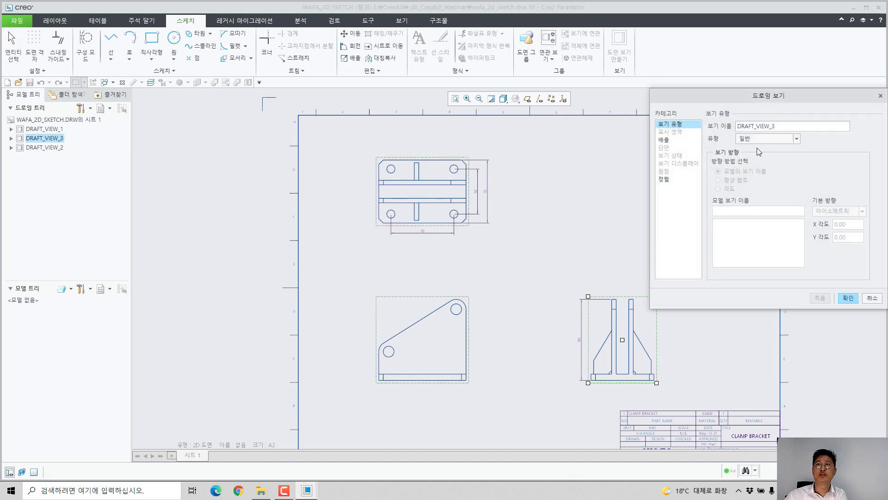
left_click(765, 139)
left_click(750, 160)
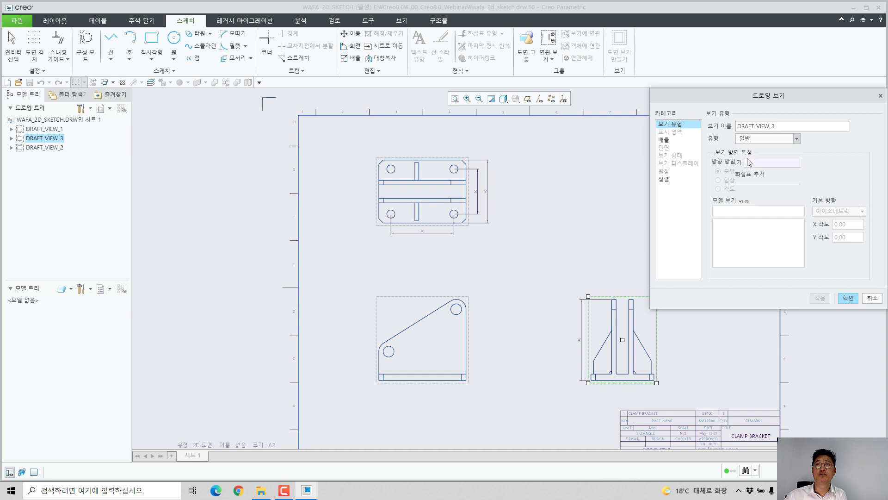
left_click(431, 348)
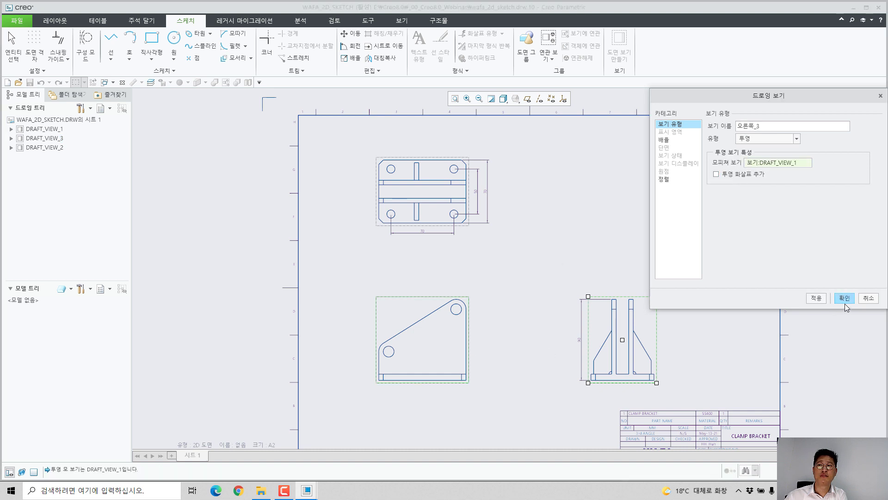
left_click(845, 302)
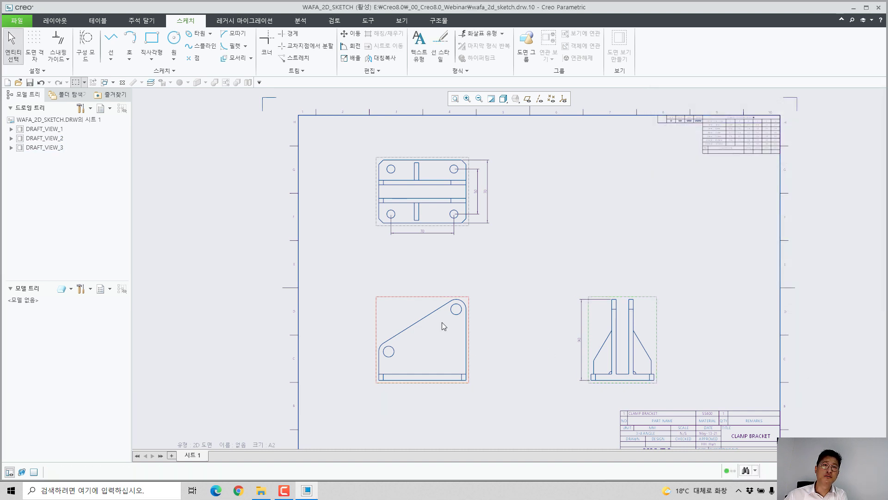
Step: Move the front view DRAFT_VIEW_1 slightly toward the side view and deselect it
left_click(411, 318)
mouse_move(409, 319)
left_mouse_down()
mouse_move(442, 340)
mouse_move(421, 321)
left_mouse_up()
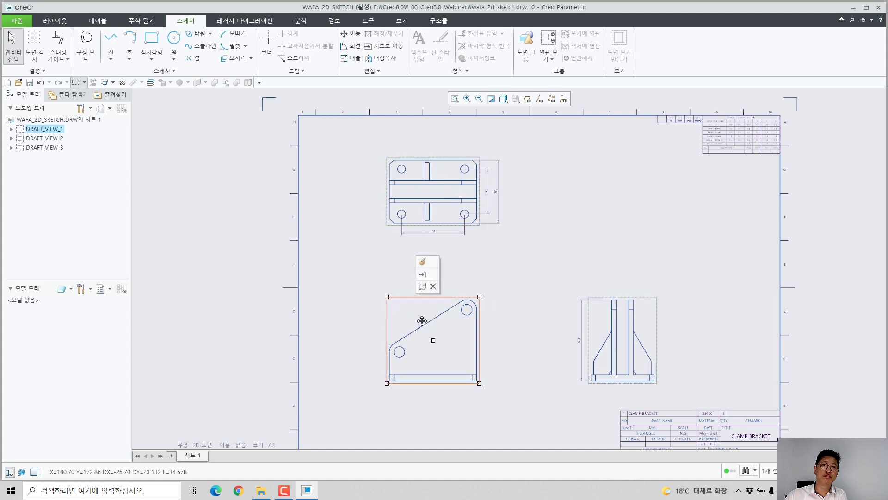
left_click(546, 268)
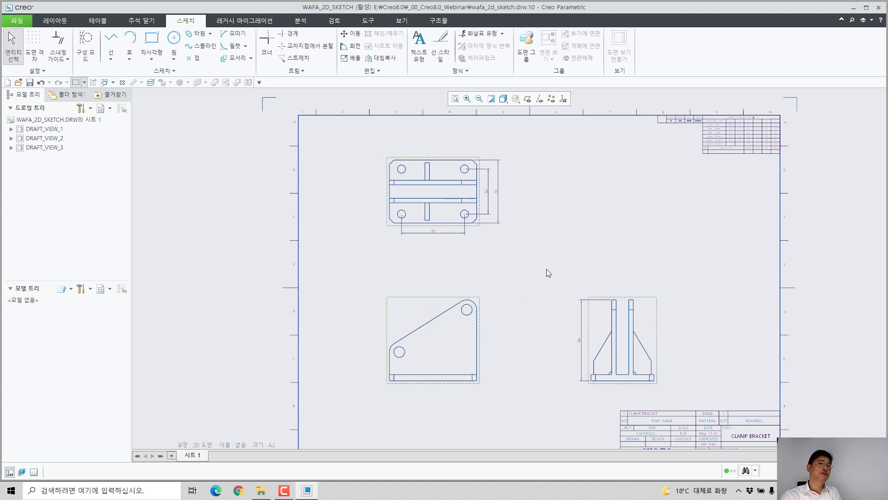
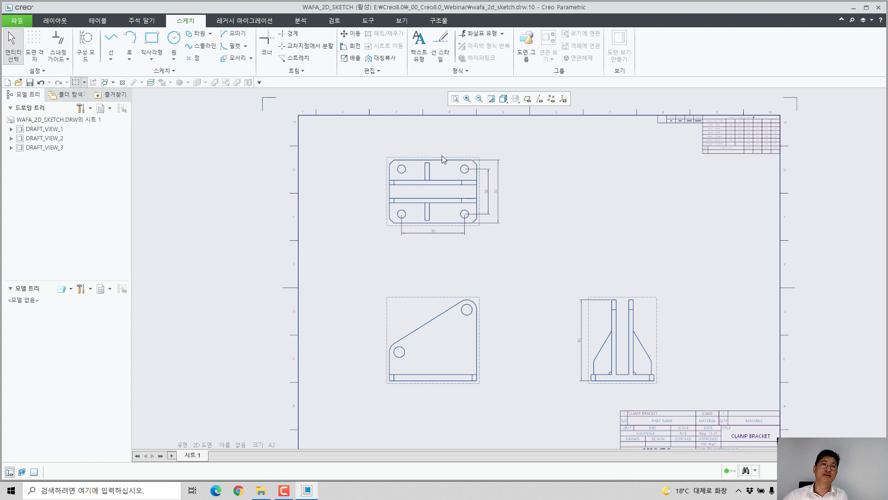
Step: Start a rectangle in the top view with its first corner on the upper flange line, 35 mm in from the line's right end
scroll(442, 155, "up", 5)
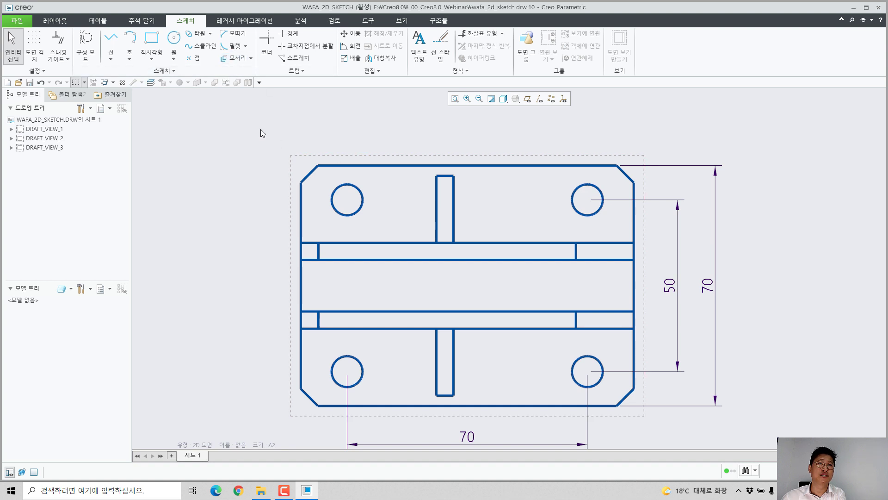
left_click(151, 39)
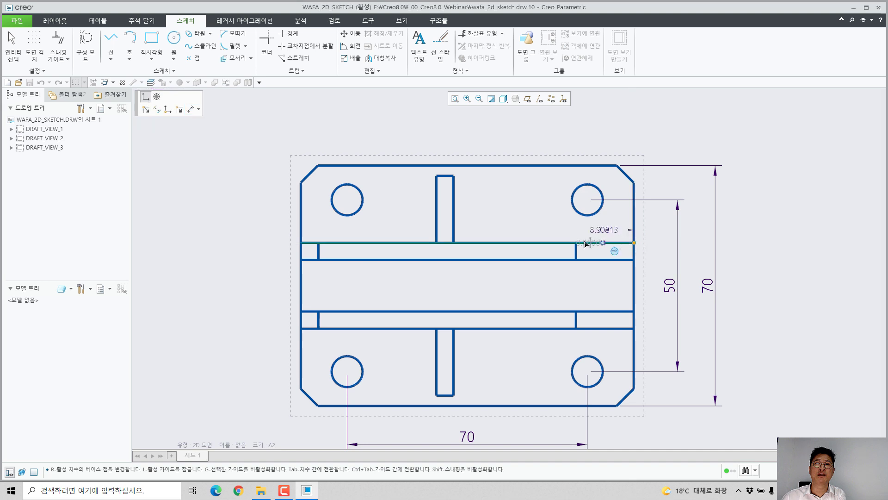
key("Tab")
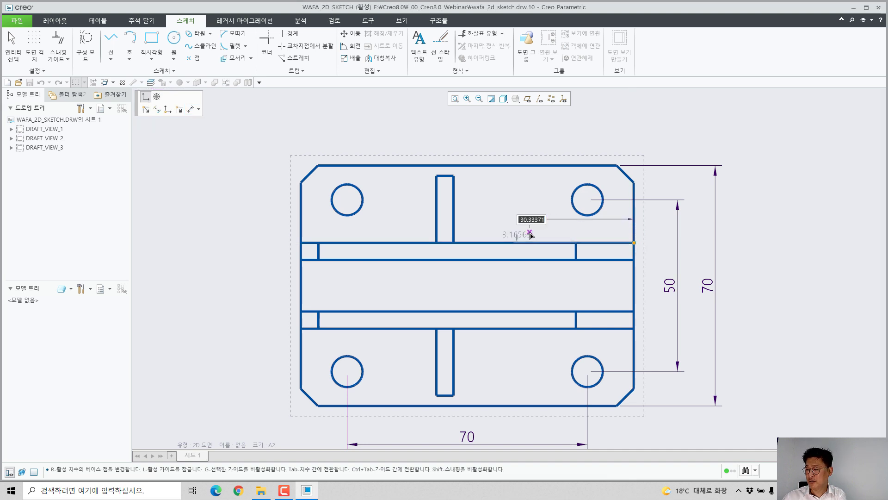
type("35")
key("Tab")
type("0")
key("Tab")
left_click(531, 235)
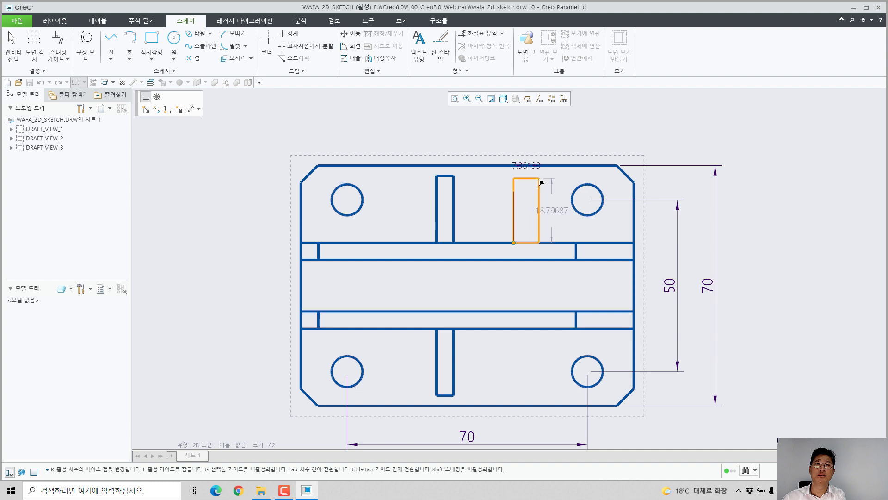
Step: Complete the rib rectangle above the flange line with a width of 5 mm and a height of 19.5 mm
key("Tab")
type("5")
key("Tab")
type("19")
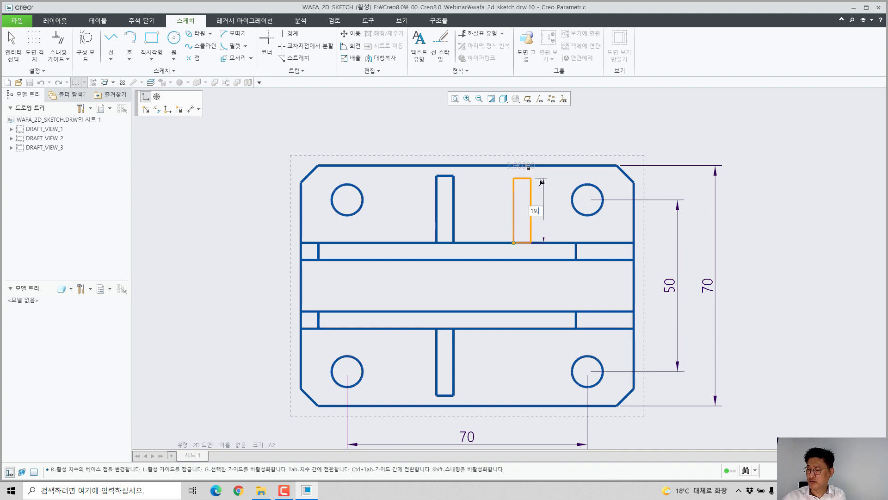
type(".5")
key("Tab")
left_click(540, 182)
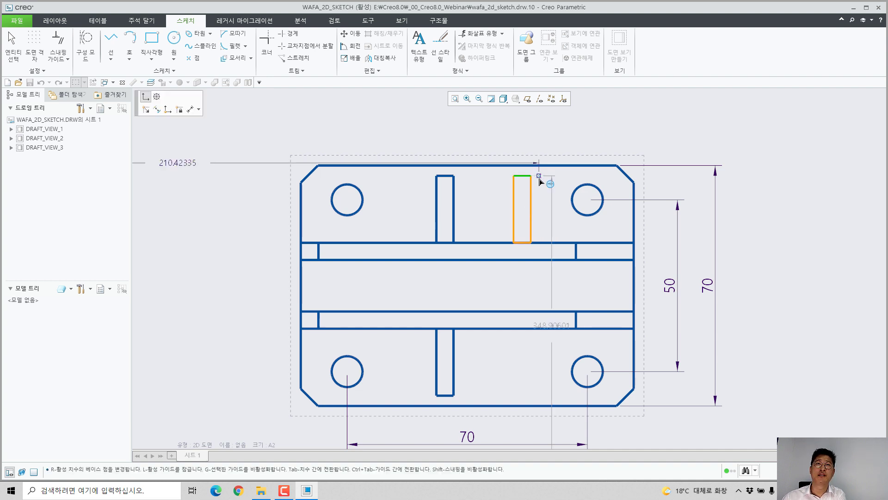
middle_click(610, 276)
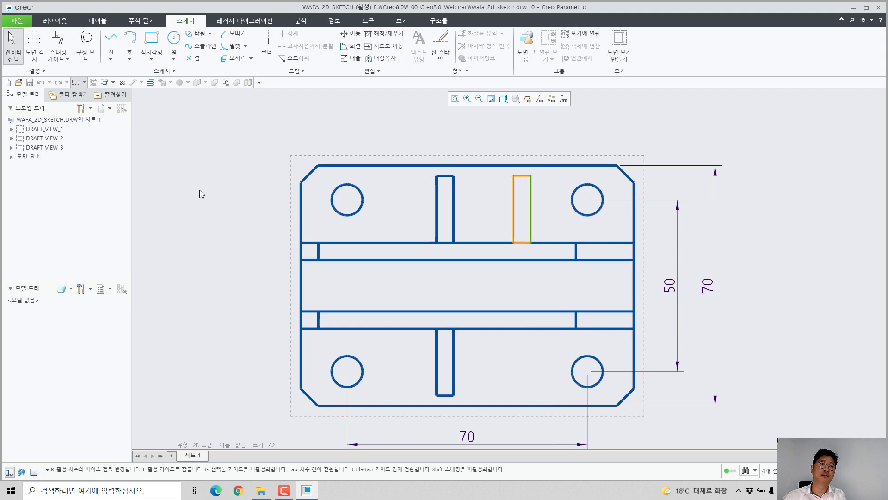
Step: Draw a horizontal line about 110 mm long through the middle of the top view, extending past both side edges
left_click(111, 43)
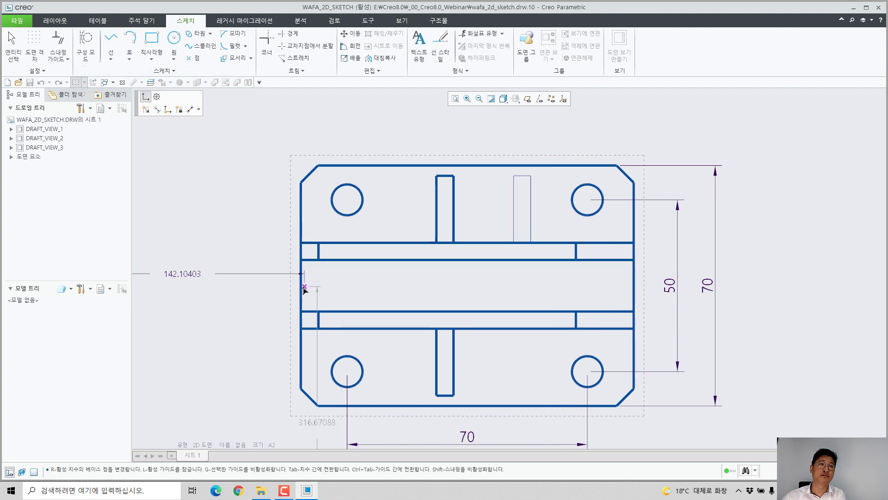
left_click(289, 285)
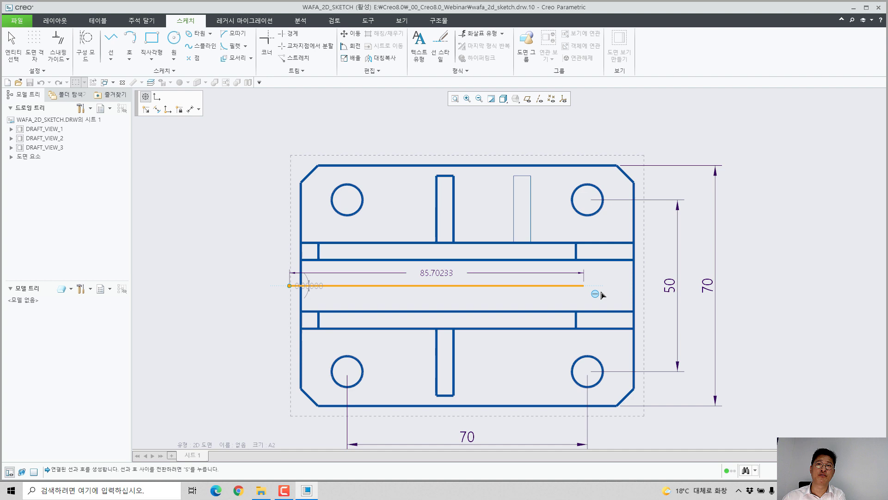
middle_click(640, 292)
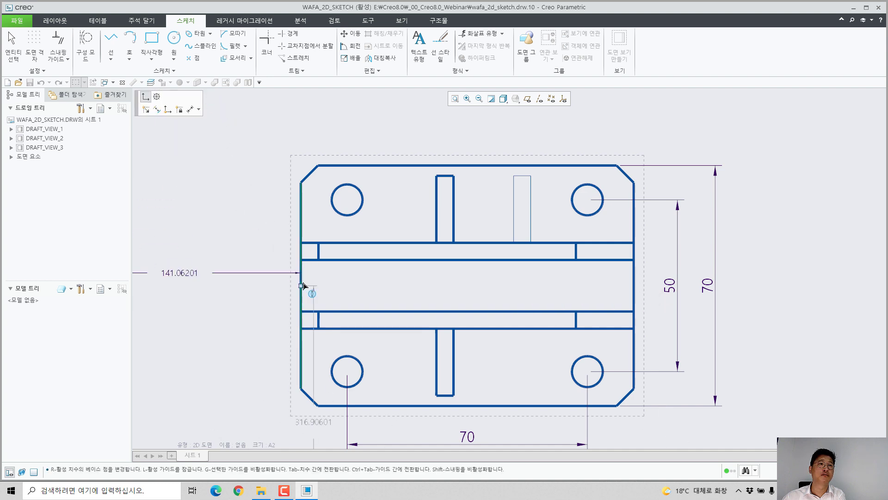
left_click(277, 286)
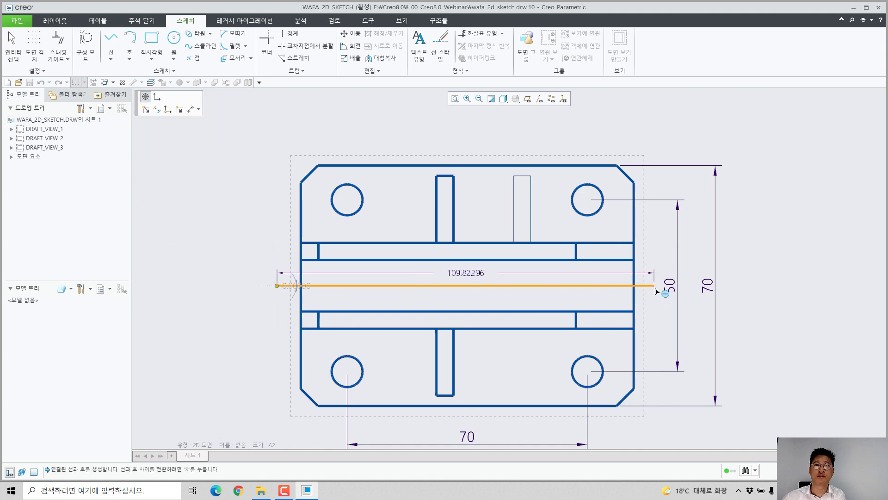
left_click(654, 286)
middle_click(662, 305)
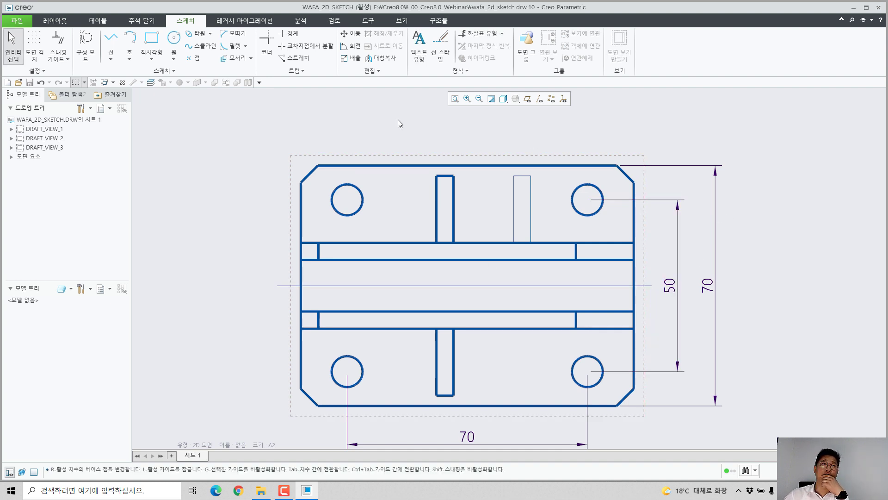
Step: Mirror the new rib rectangle about the horizontal middle line to the lower half of the top view
left_click(381, 57)
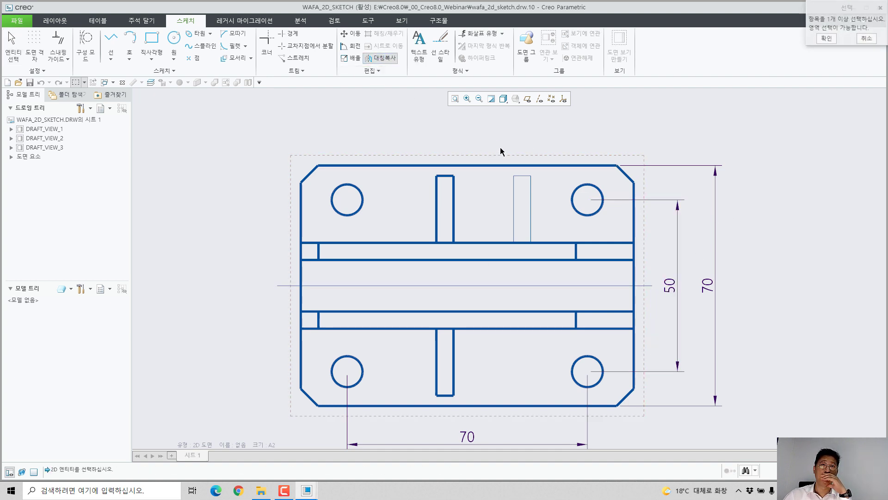
left_click_drag(501, 147, 535, 250)
middle_click(559, 199)
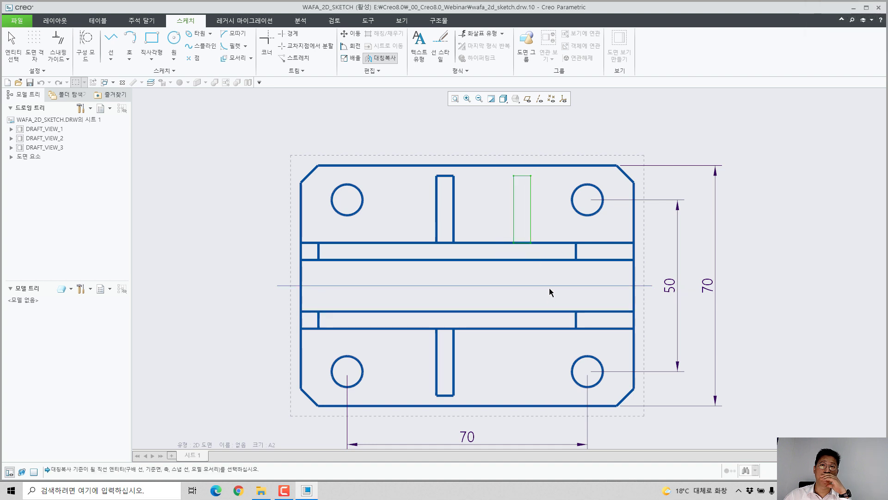
left_click(551, 285)
Step: Apply the 와파_실선 line style to the new rib rectangle and its mirrored copy
scroll(611, 212, "down", 2)
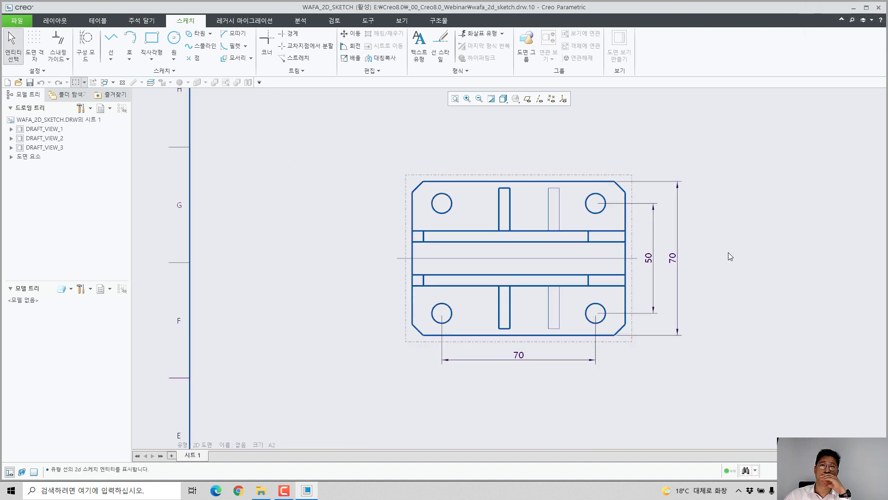
left_click_drag(534, 182, 576, 340)
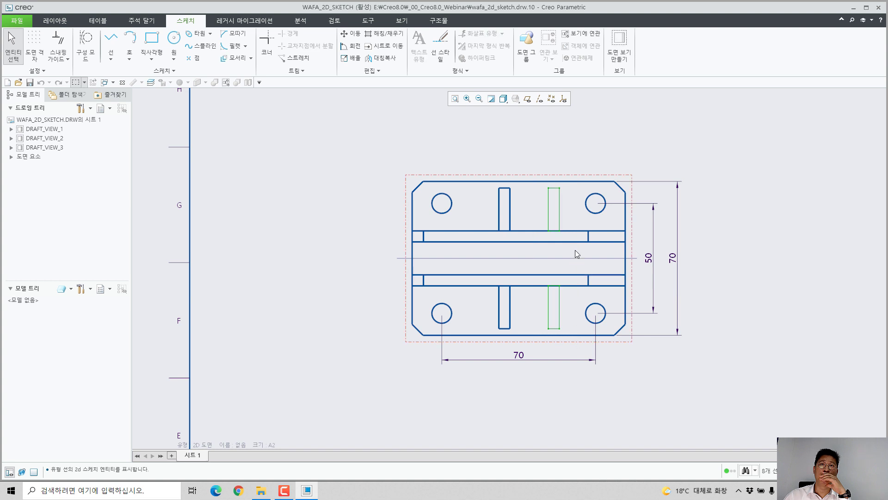
left_click(440, 47)
left_click(799, 126)
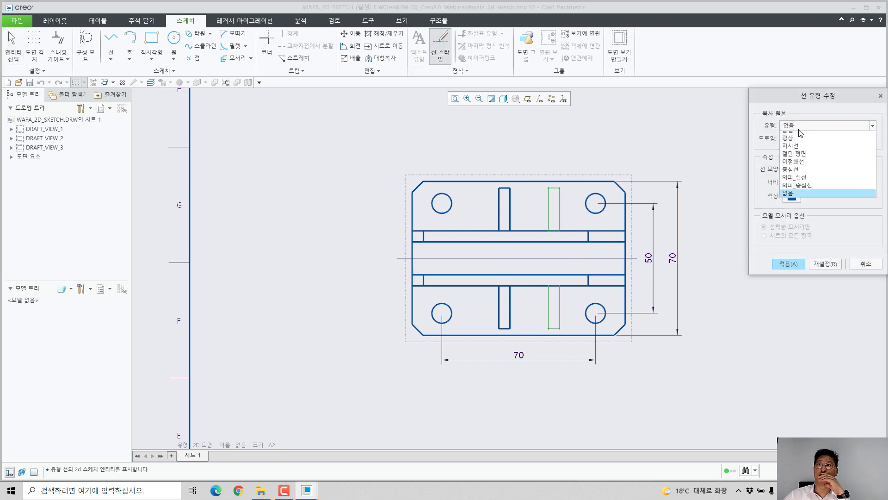
left_click(806, 178)
left_click(788, 264)
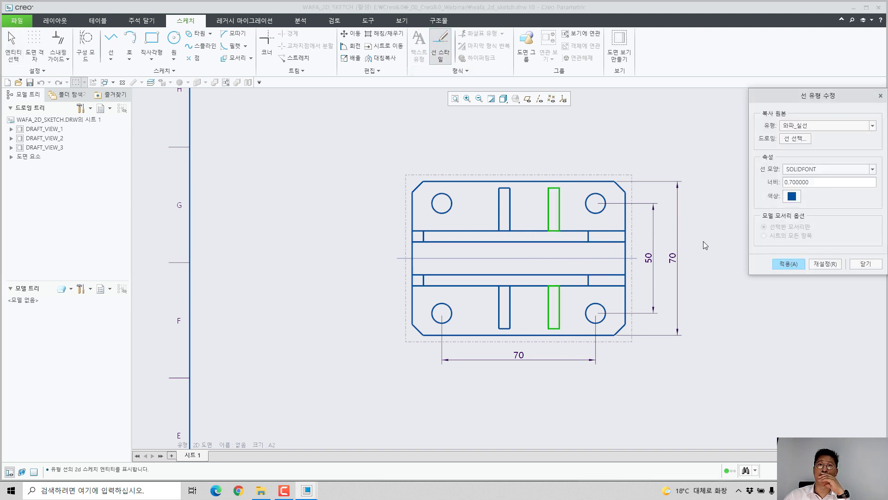
left_click(865, 264)
Step: Apply the 와파_중심선 line style to the horizontal middle line of the top view and deselect it
left_click(626, 238)
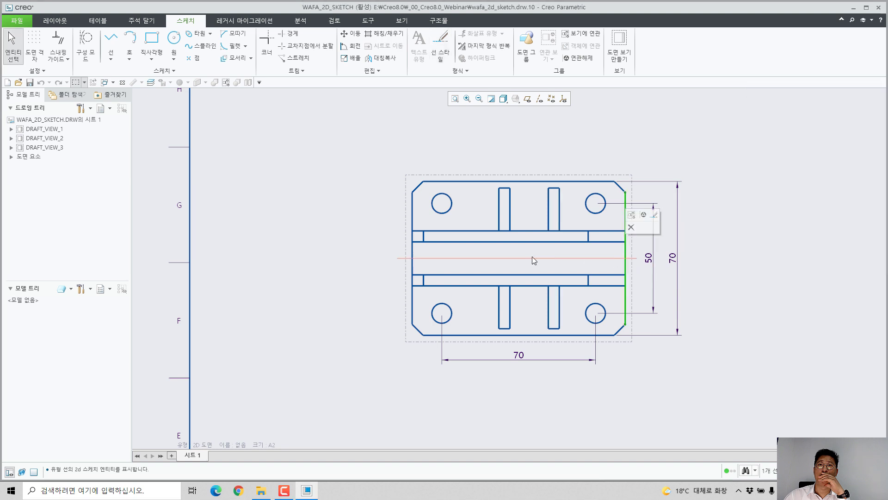
left_click(350, 250)
left_click(397, 257)
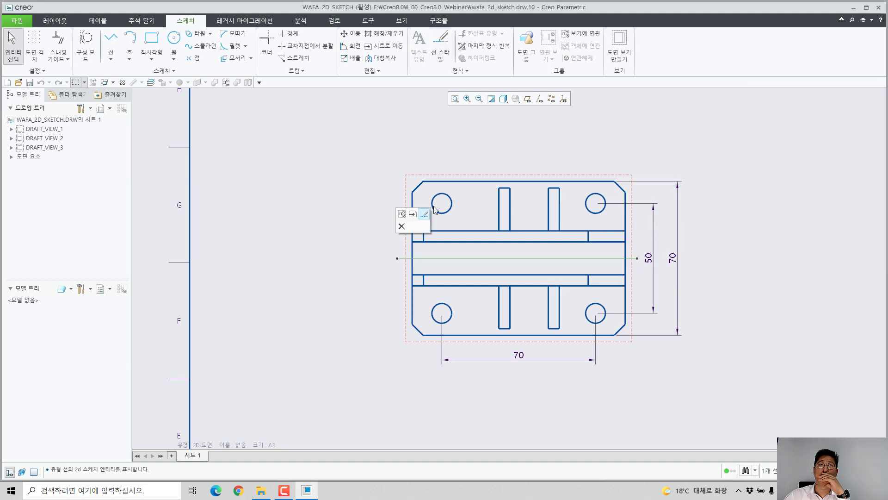
left_click(443, 39)
left_click(804, 125)
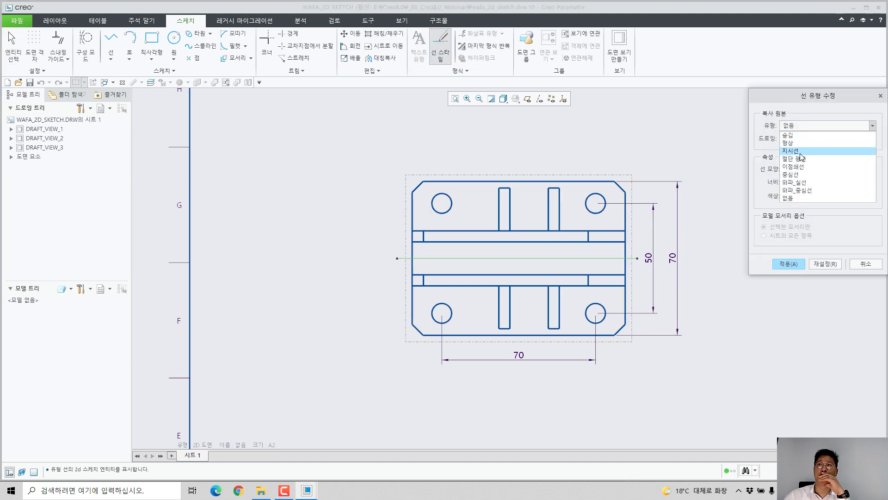
left_click(796, 190)
left_click(788, 263)
left_click(865, 264)
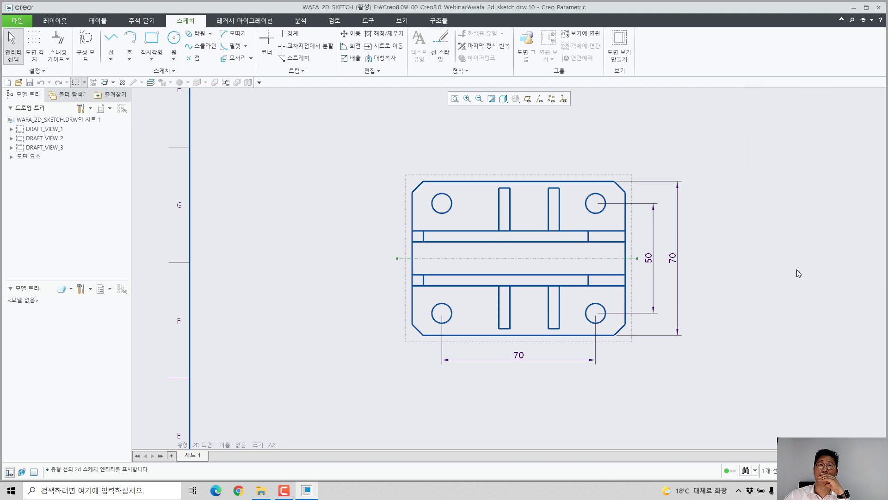
left_click(806, 261)
Step: Relate the rib outlines and the horizontal centerline to the top view DRAFT_VIEW_2 (보기에 연관)
scroll(511, 178, "up", 3)
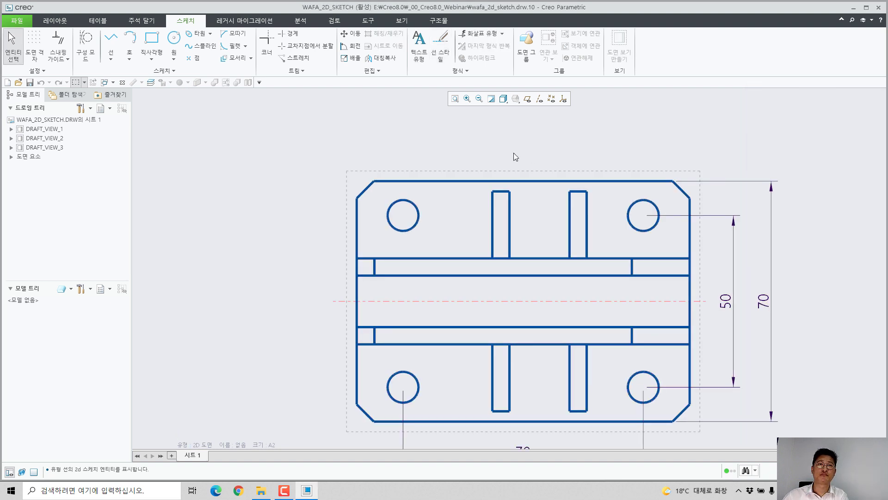
left_click_drag(479, 138, 600, 424)
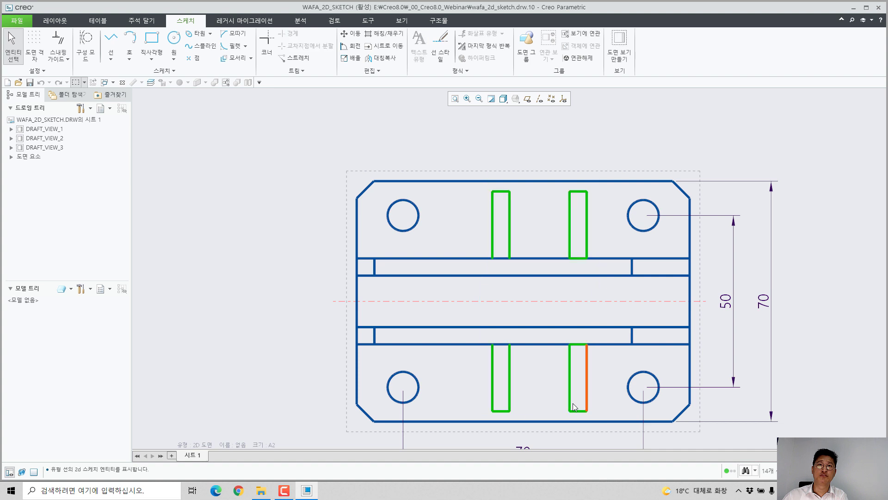
left_click(335, 302, "ctrl")
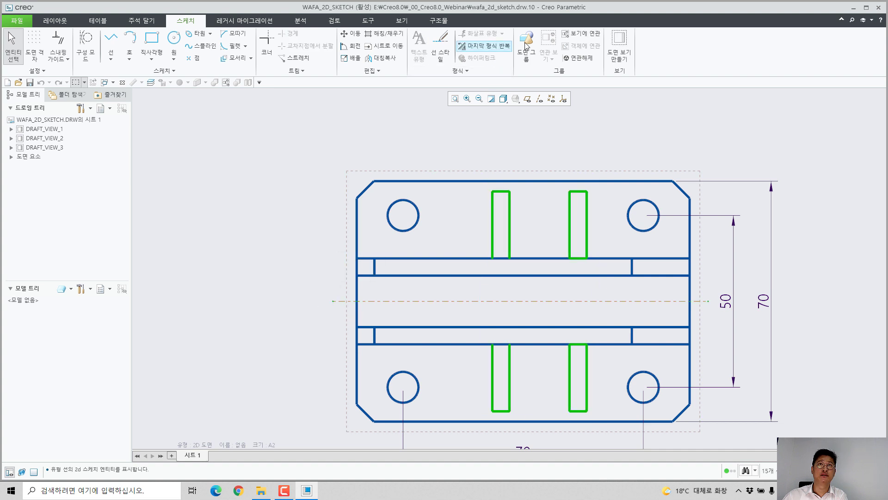
left_click(581, 33)
left_click(548, 212)
scroll(545, 206, "down", 5)
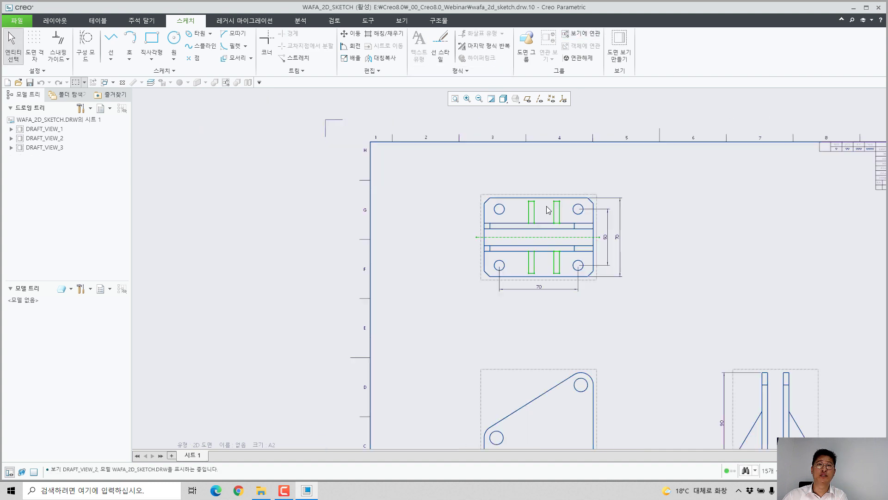
left_click(609, 313)
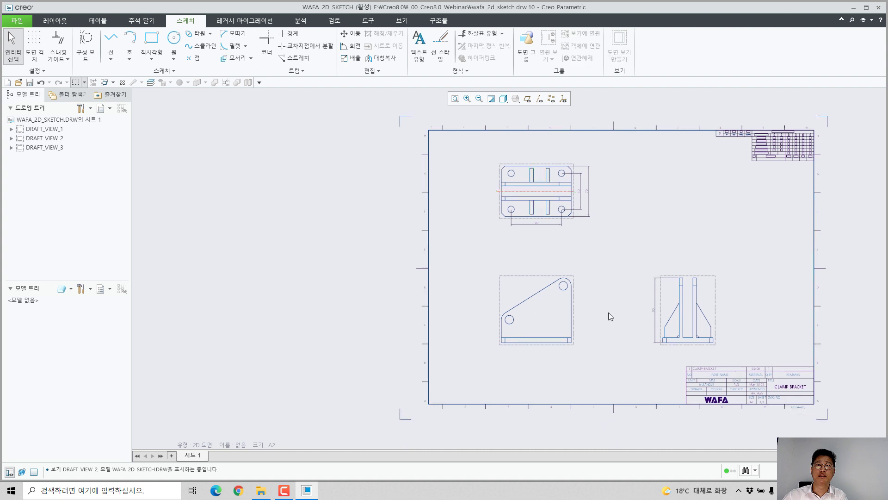
Step: In construction mode, project two vertical lines from the left rib's lower corners in the top view down past the front view
scroll(608, 311, "up", 3)
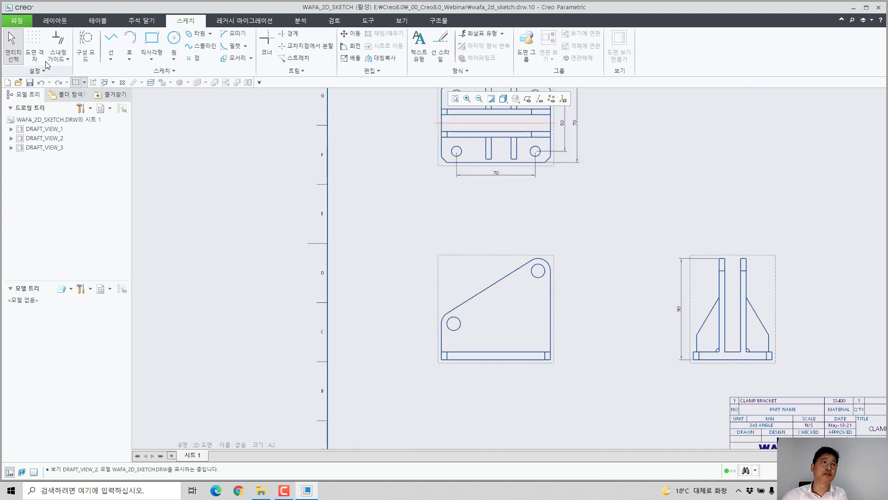
left_click(85, 45)
scroll(460, 224, "up", 1)
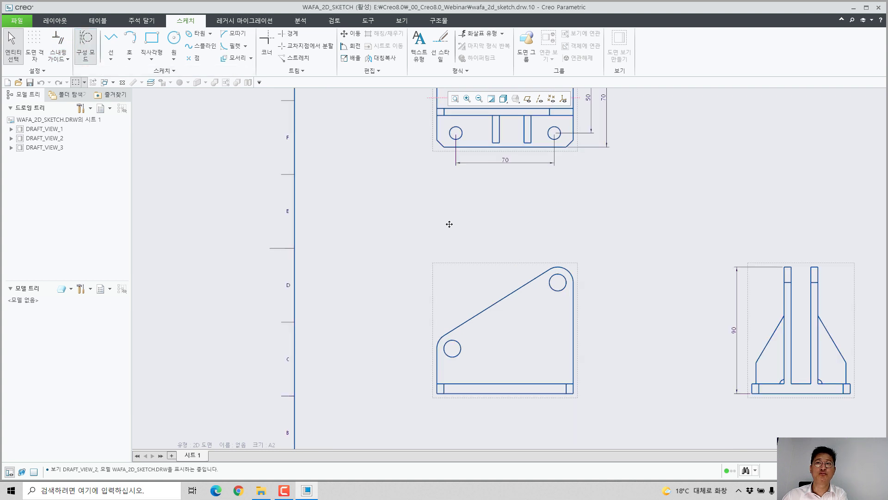
middle_click_drag(447, 222, 397, 221)
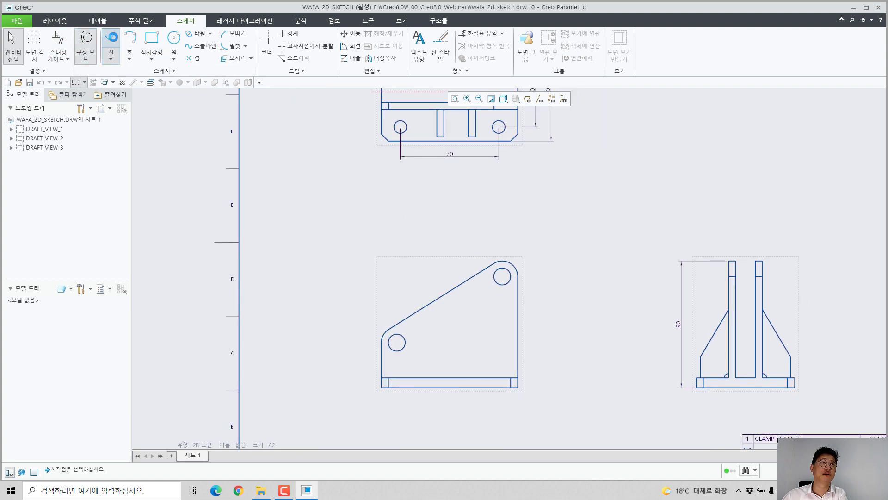
left_click(111, 40)
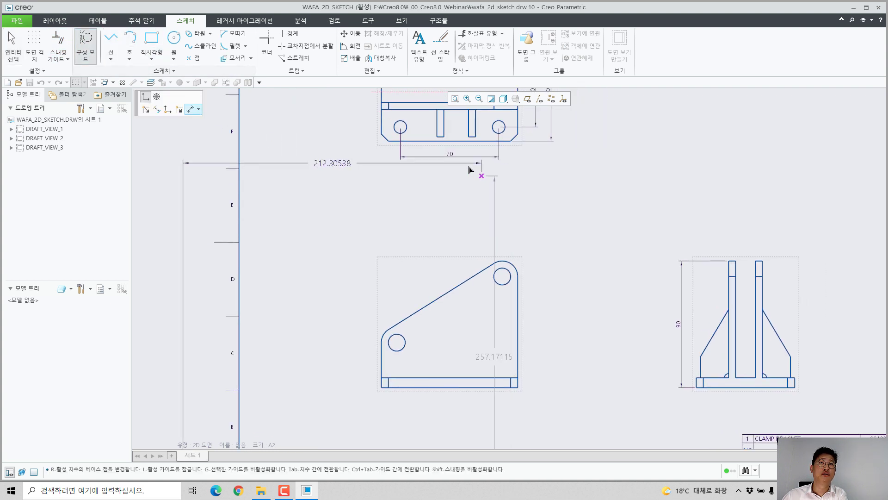
left_click(438, 138)
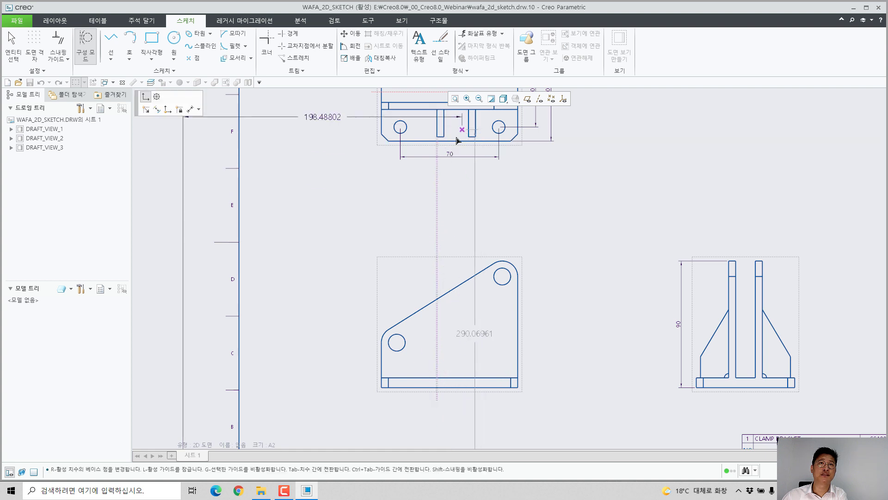
left_click(451, 409)
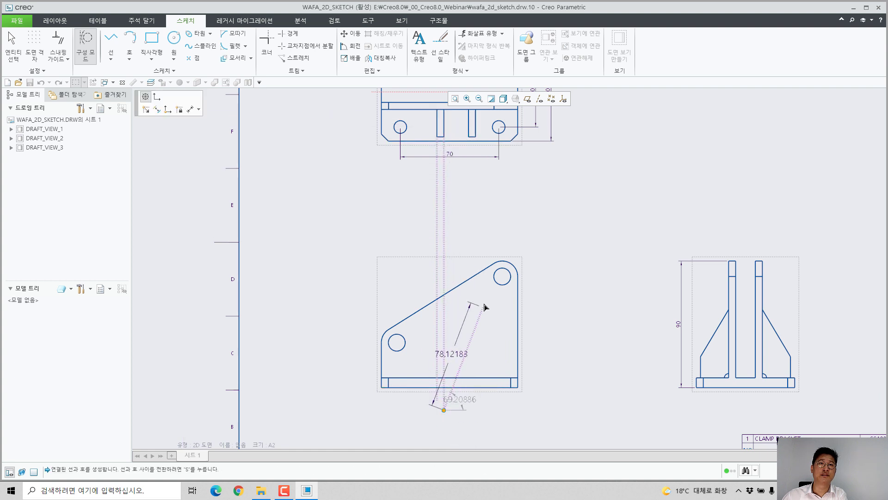
middle_click(484, 306)
Step: Project two vertical construction lines from the right rib's lower corners in the top view down past the front view
left_click(469, 134)
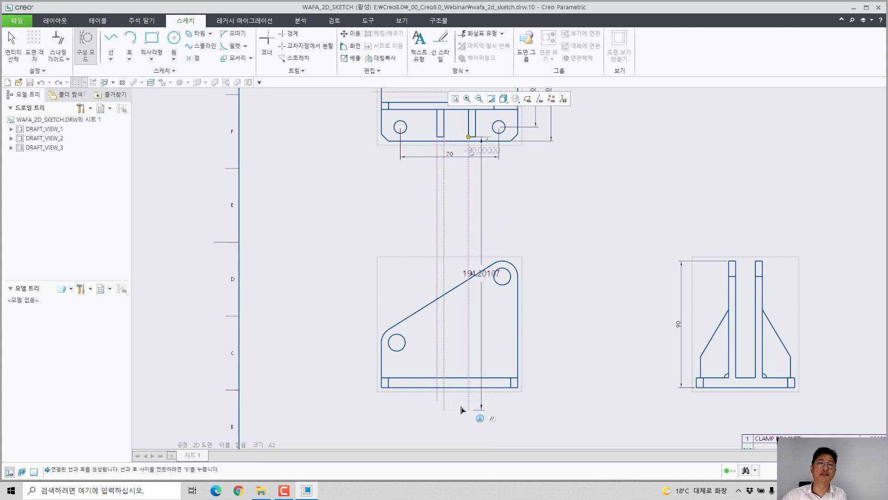
left_click(462, 408)
middle_click(481, 331)
left_click(482, 140)
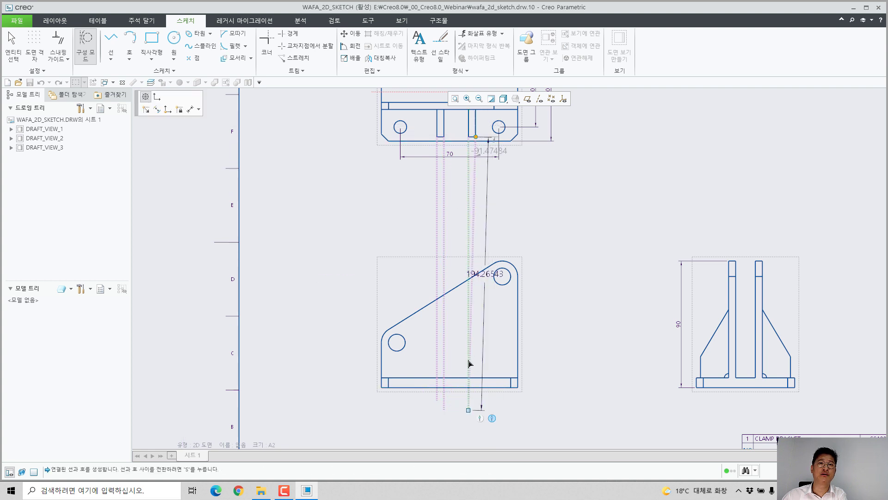
left_click(477, 398)
middle_click(550, 402)
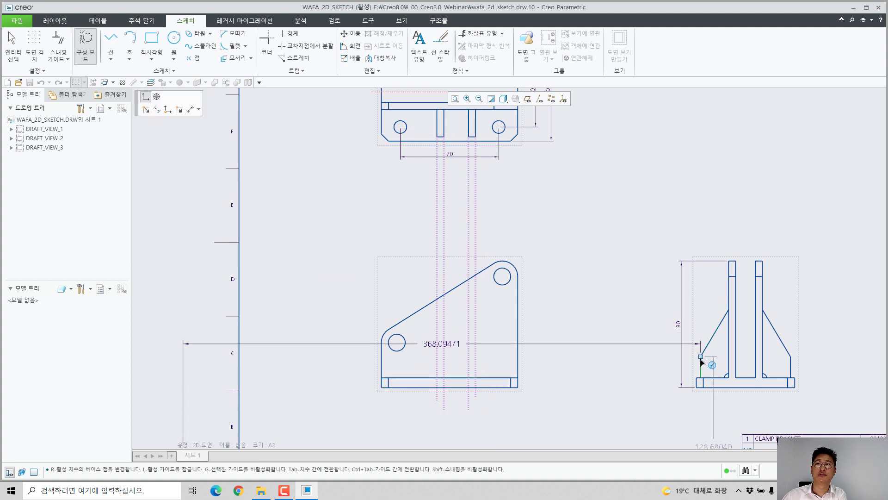
Step: Project two horizontal construction lines from the lower and upper corners of the side view's left rib across the front view
left_click(700, 357)
left_click(284, 363)
middle_click(370, 375)
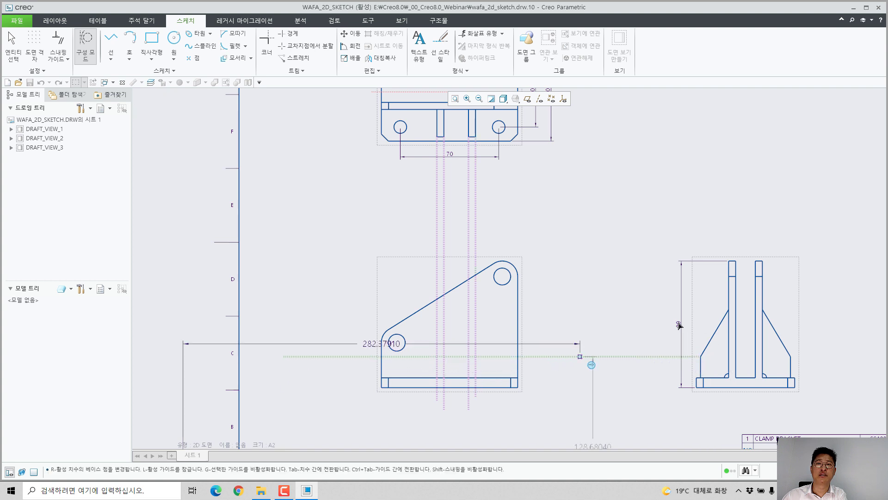
left_click(730, 312)
left_click(347, 309)
middle_click(358, 398)
middle_click(358, 398)
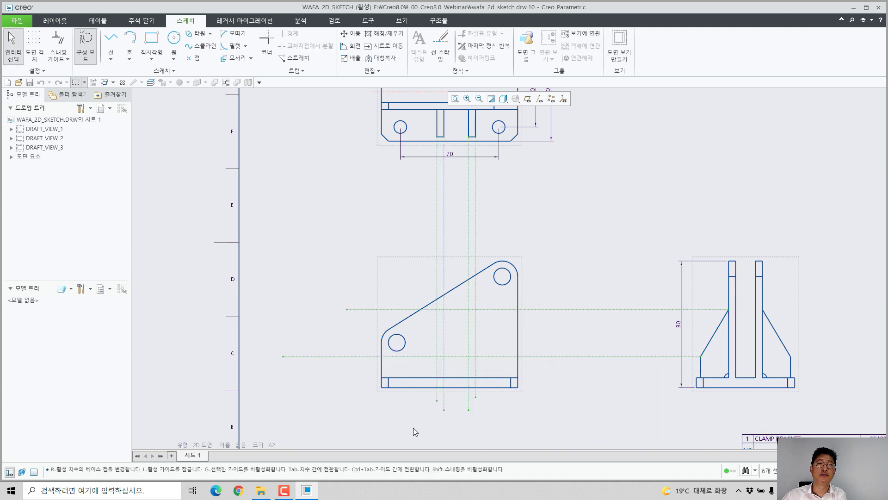
Step: With construction mode off, draw two rib rectangles in the front view, from the upper projection line down to the base plate
left_click(89, 58)
left_click(151, 39)
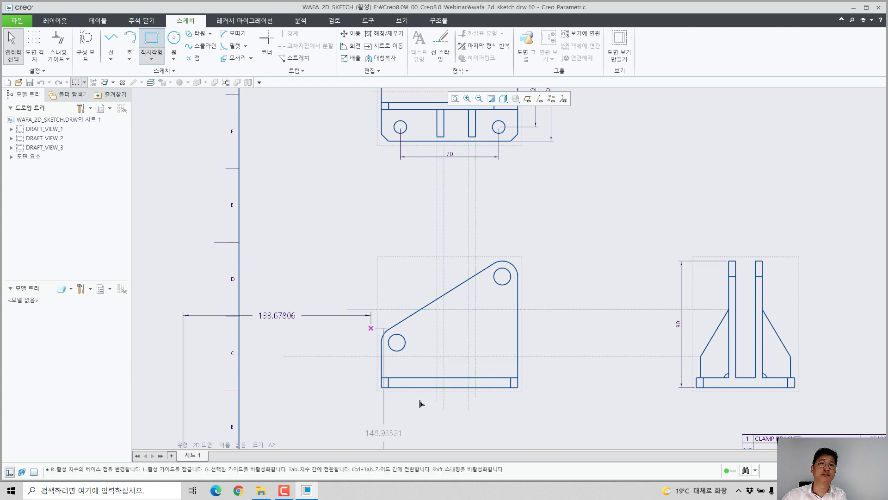
scroll(432, 395, "down", 3)
left_click(441, 227)
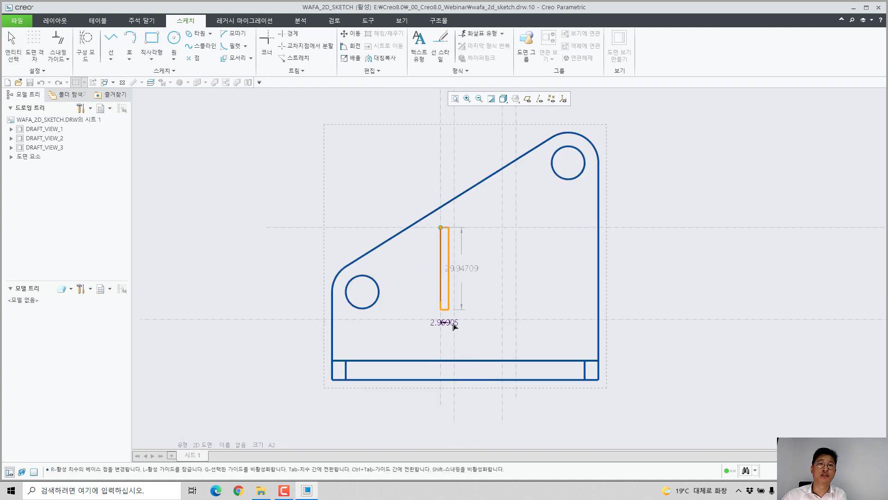
left_click(454, 360)
left_click(503, 227)
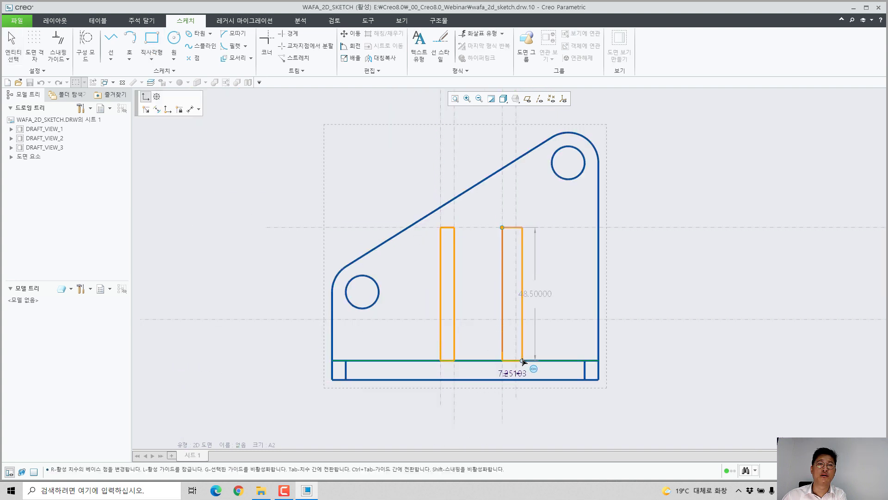
left_click(516, 360)
middle_click(437, 244)
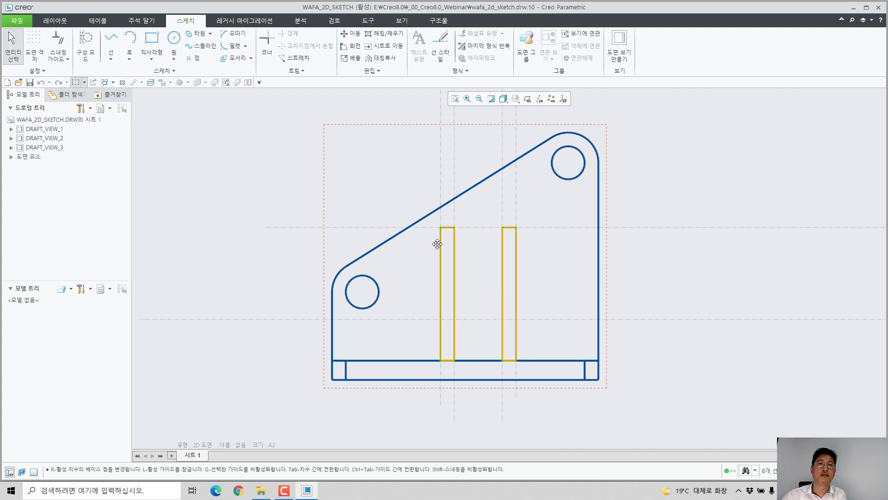
Step: Draw a short horizontal line across each front-view rib rectangle at the lower horizontal projection line
left_click(111, 40)
left_click(441, 322)
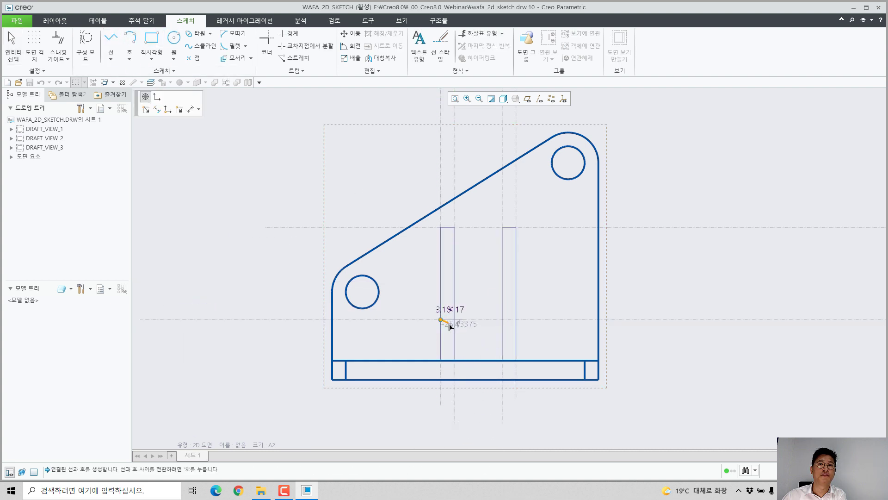
left_click(455, 323)
middle_click(481, 353)
left_click(502, 319)
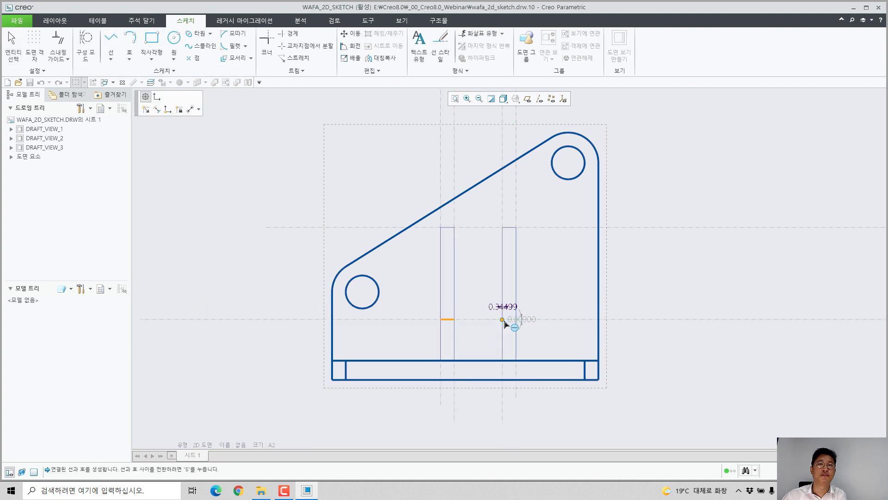
left_click(516, 319)
middle_click(526, 347)
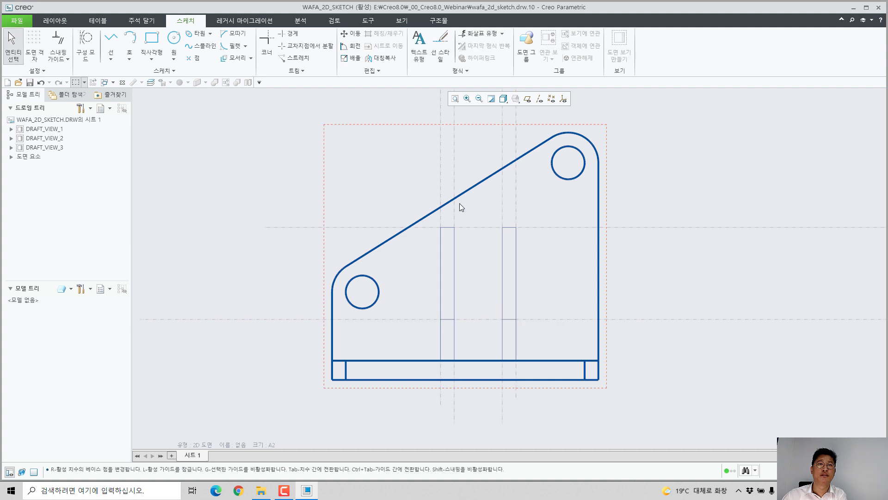
Step: Apply the 와파_실선 line style to the front-view rib outlines and relate them to DRAFT_VIEW_1 (보기에 연관)
left_click_drag(401, 176, 532, 371)
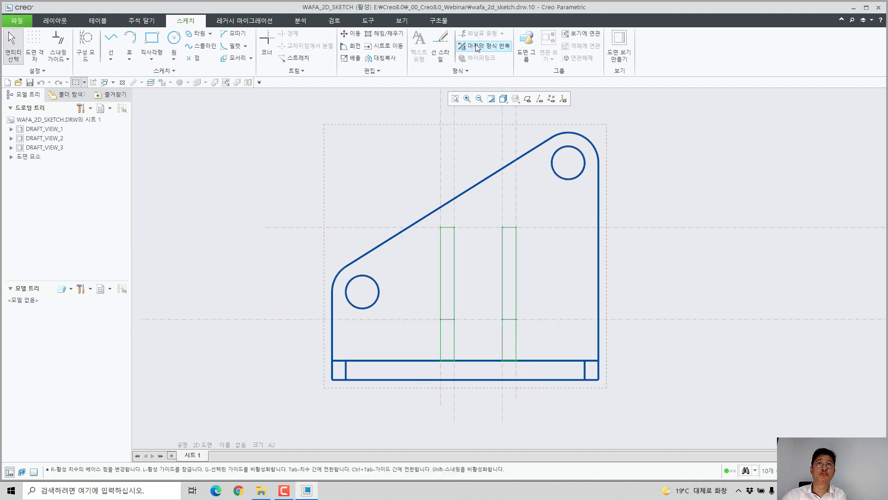
left_click(443, 42)
left_click(807, 126)
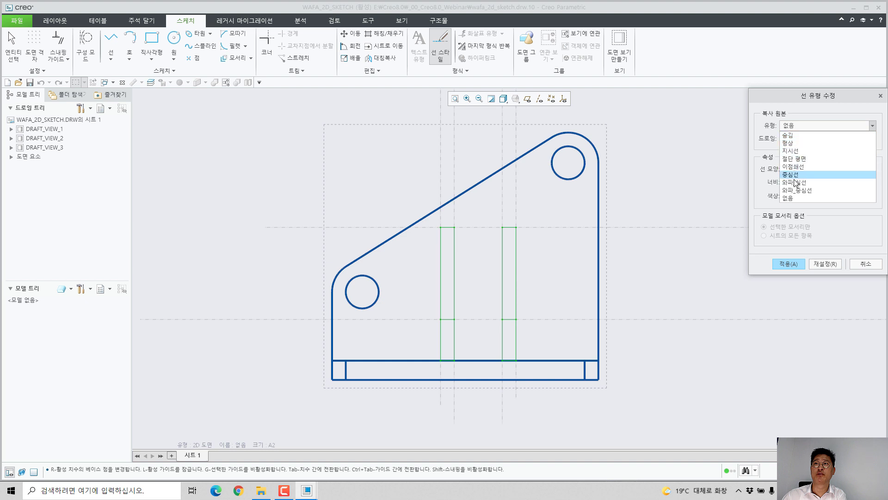
left_click(795, 183)
left_click(787, 263)
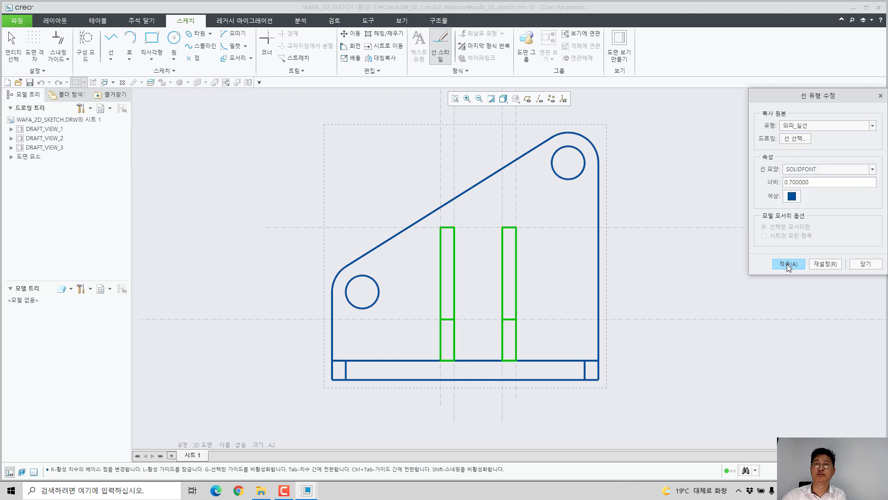
left_click(866, 263)
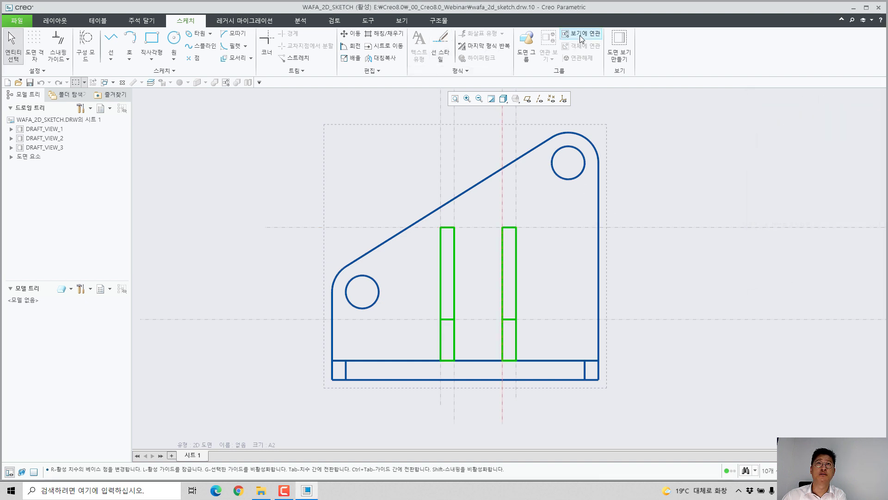
scroll(716, 350, "down", 3)
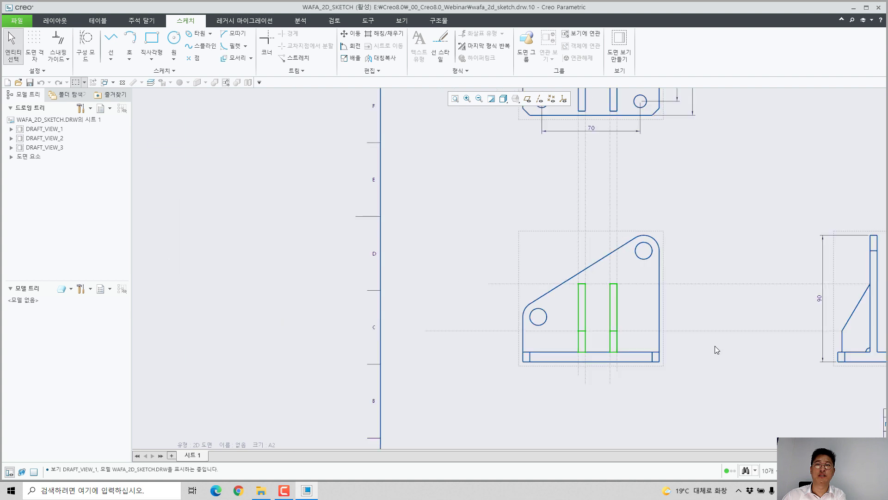
left_click(734, 395)
Step: Delete all vertical and horizontal construction lines running between the three views
scroll(731, 397, "down", 5)
middle_click_drag(743, 338, 643, 290)
scroll(643, 290, "up", 2)
left_click_drag(296, 115, 683, 343)
key("Delete")
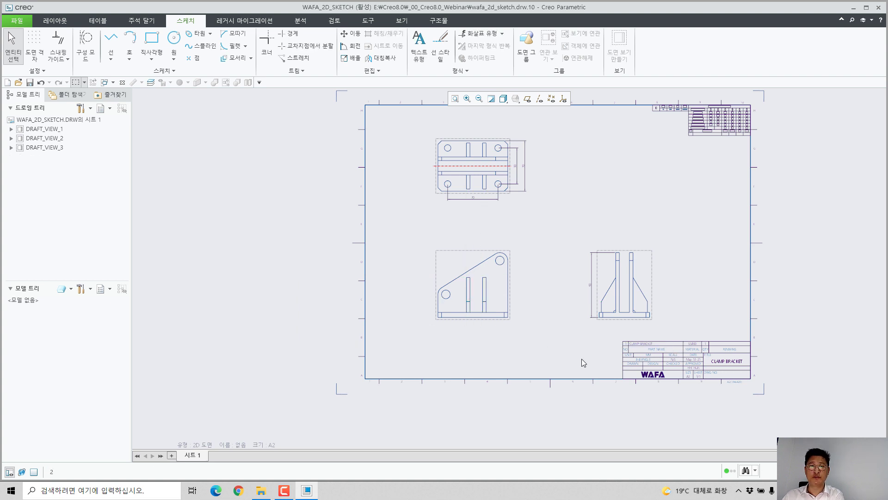
Step: Set the custom scale (사용자 배율) of the front view DRAFT_VIEW_1 to 1.5 and apply it
scroll(519, 298, "up", 3)
scroll(570, 291, "up", 2)
middle_click_drag(571, 291, 560, 351)
scroll(551, 347, "down", 2)
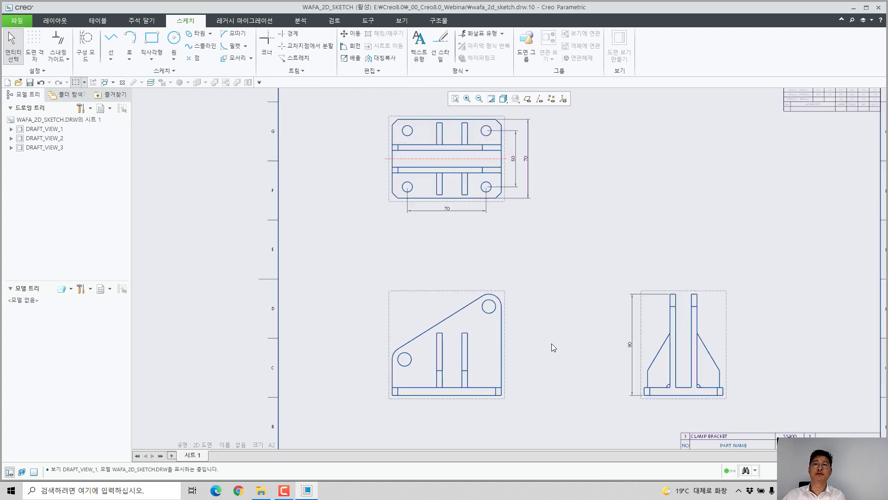
scroll(567, 346, "down", 1)
double_click(469, 325)
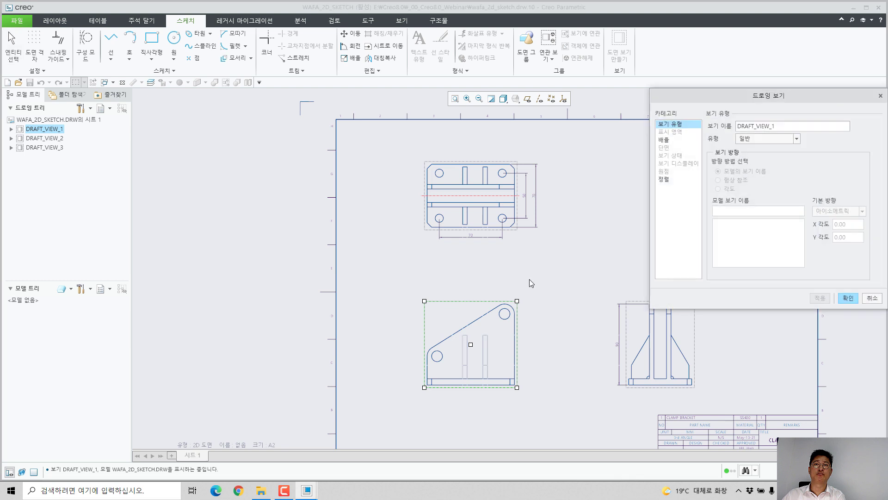
scroll(536, 193, "up", 3)
scroll(544, 188, "down", 4)
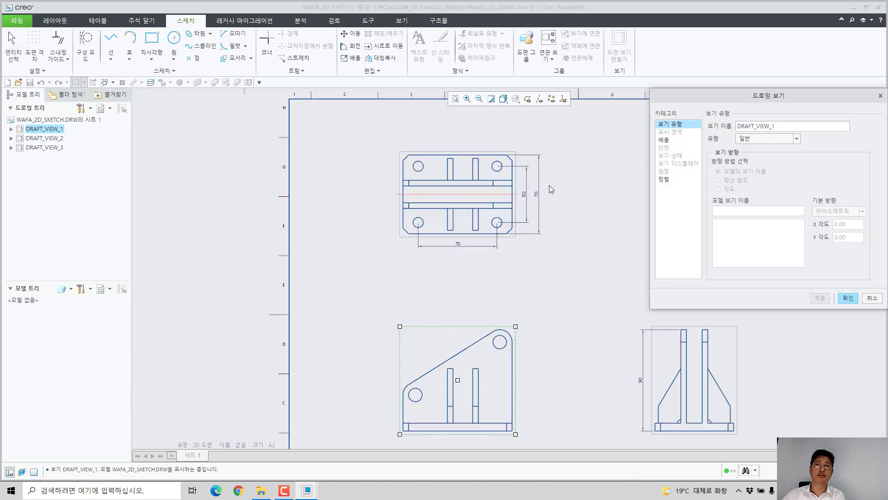
left_click(676, 143)
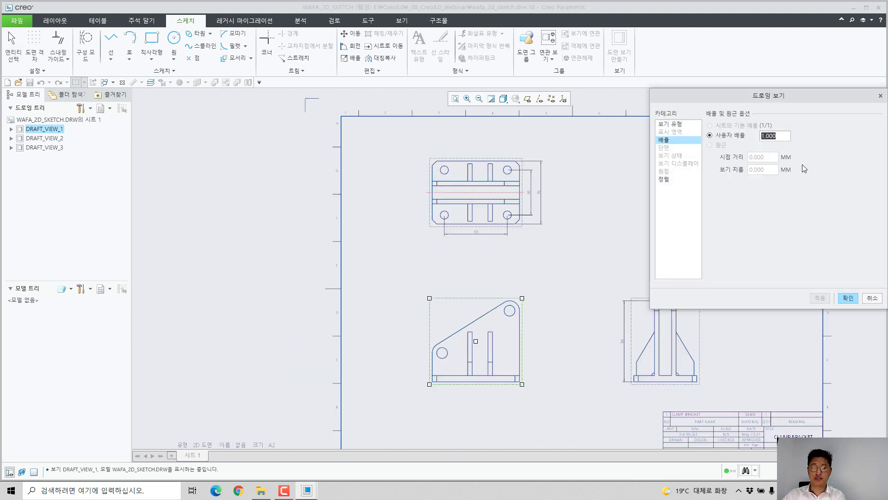
type("1.5")
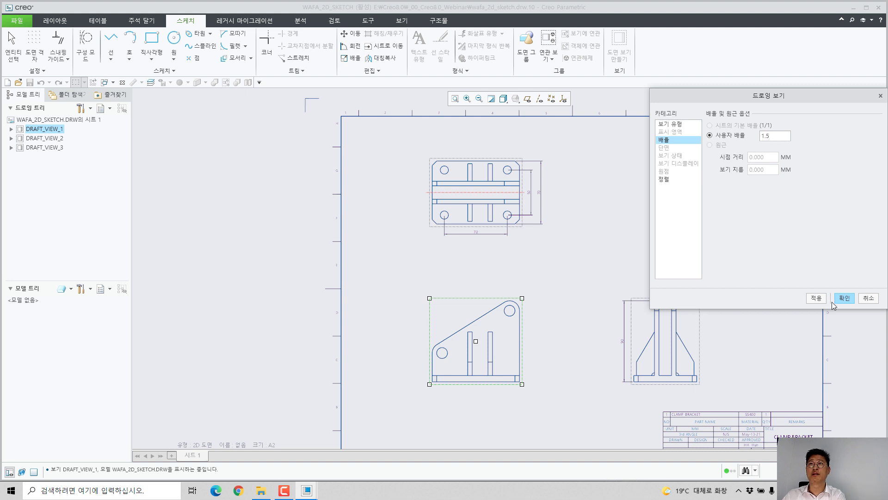
left_click(815, 298)
left_click(844, 300)
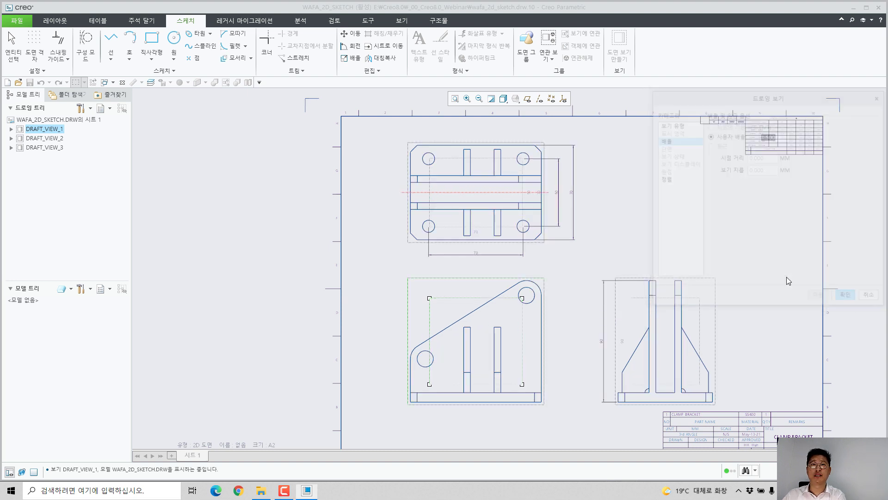
scroll(504, 185, "up", 3)
scroll(511, 180, "down", 3)
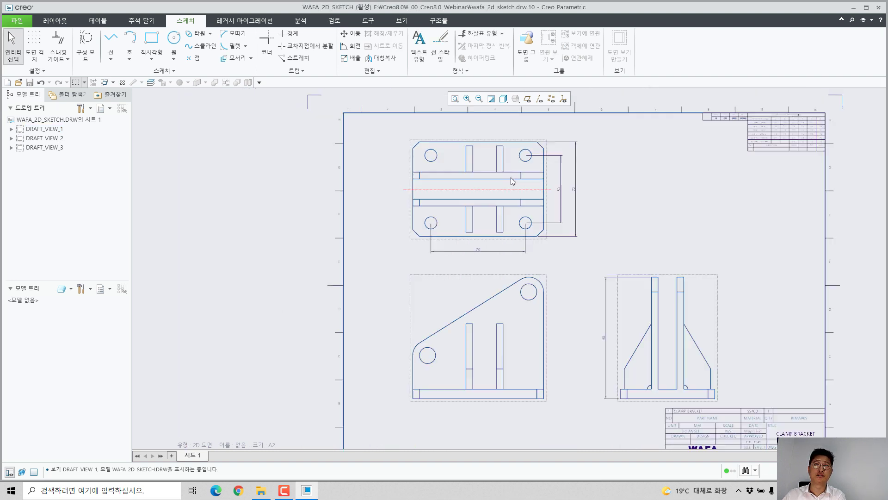
middle_click_drag(627, 281, 637, 243)
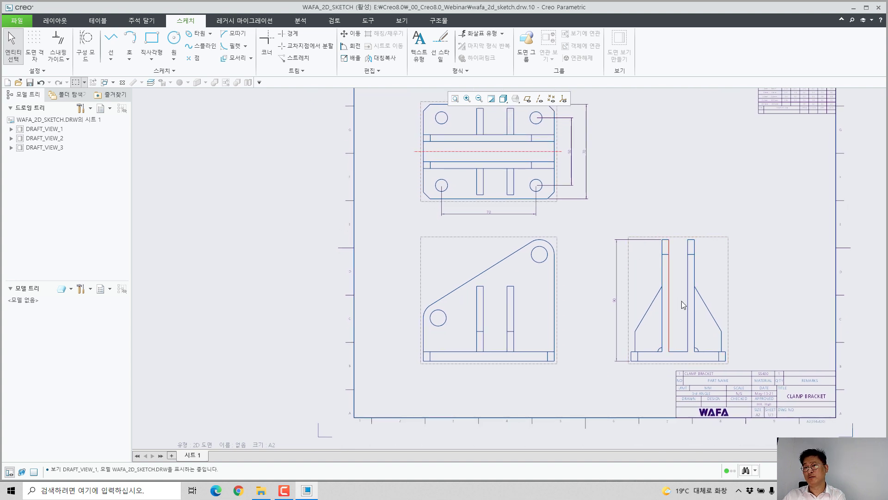